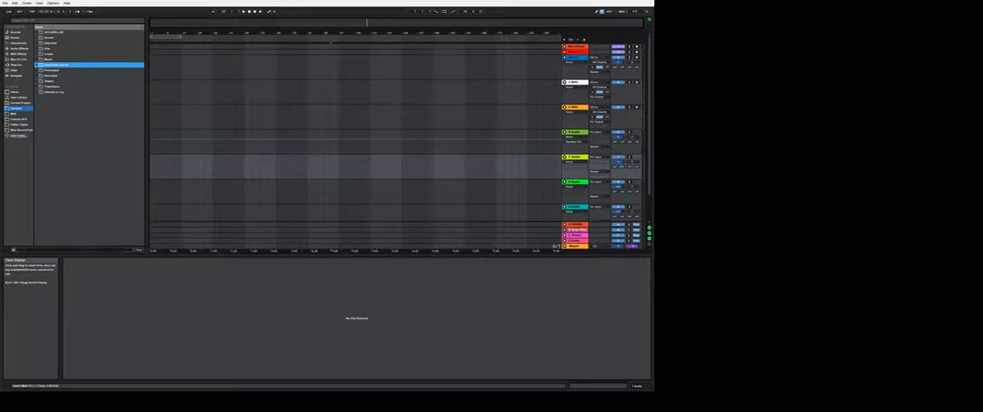
- Enlarge the arrangement area by reducing the height of the detail area beneath it
drag(220, 255, 221, 311)
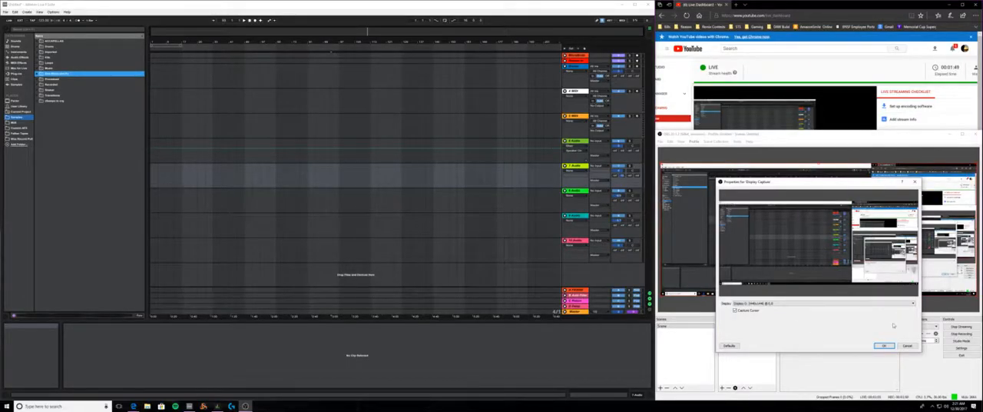
- In OBS, choose the display for the Display Capture source and accept its properties
click(907, 304)
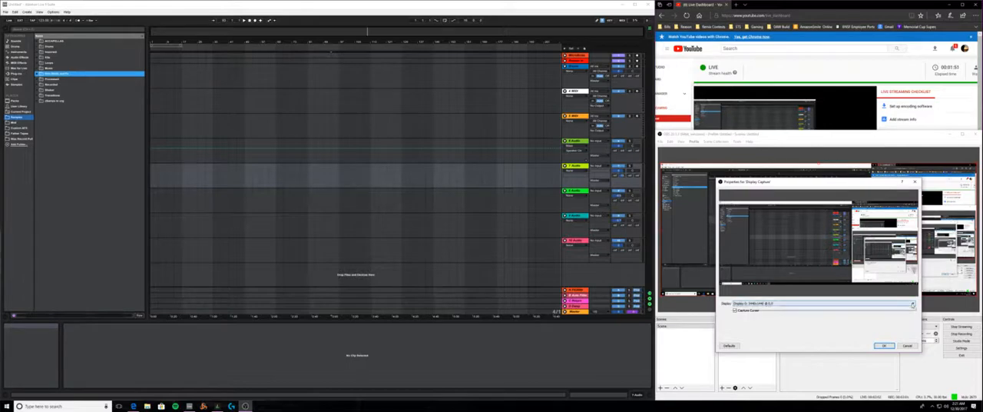
click(829, 325)
click(884, 345)
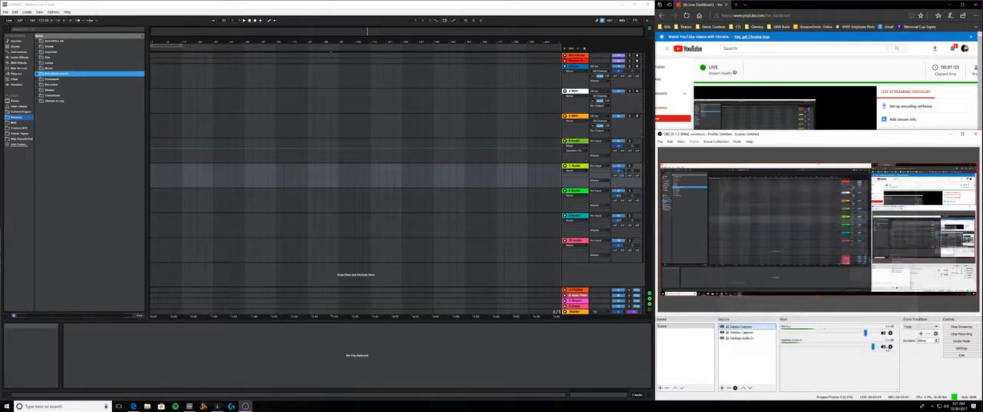
- Review the Display Capture source's properties again and close them
right_click(749, 332)
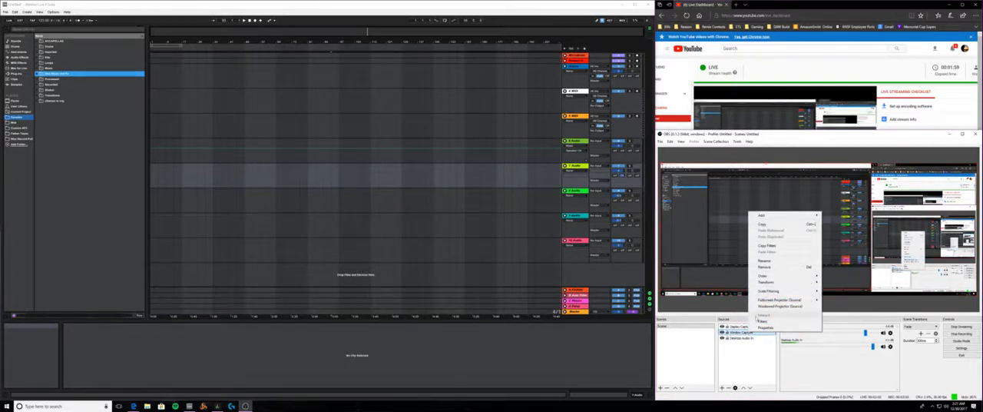
click(731, 332)
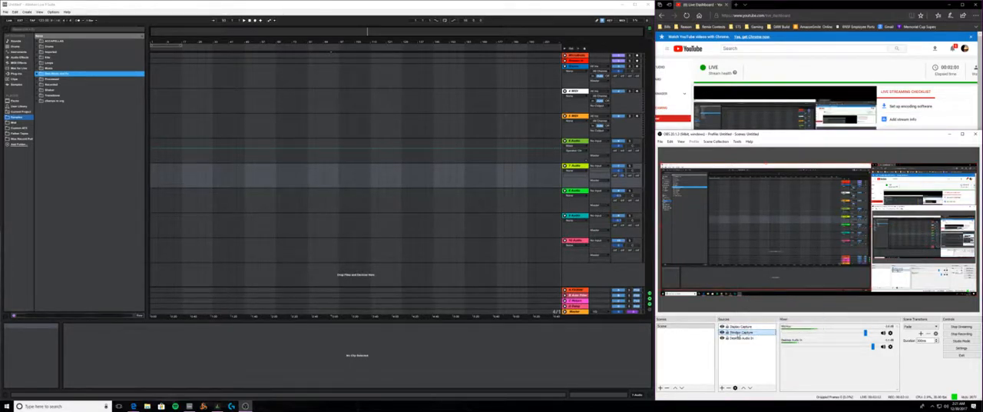
right_click(742, 327)
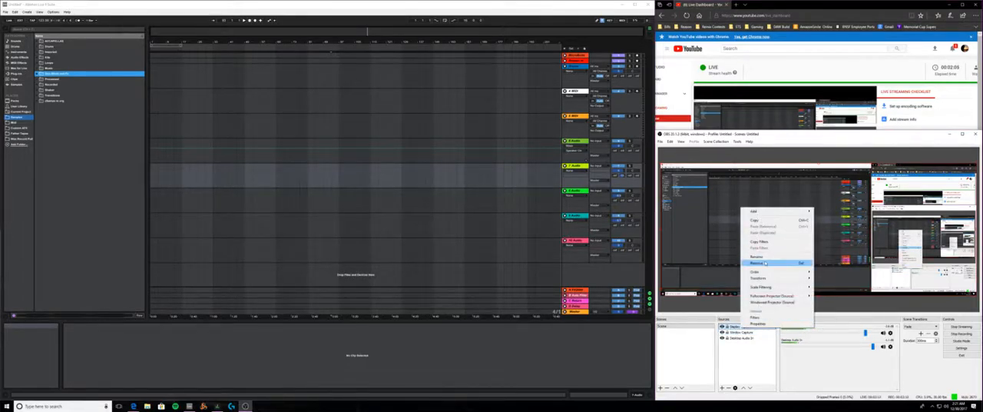
click(766, 257)
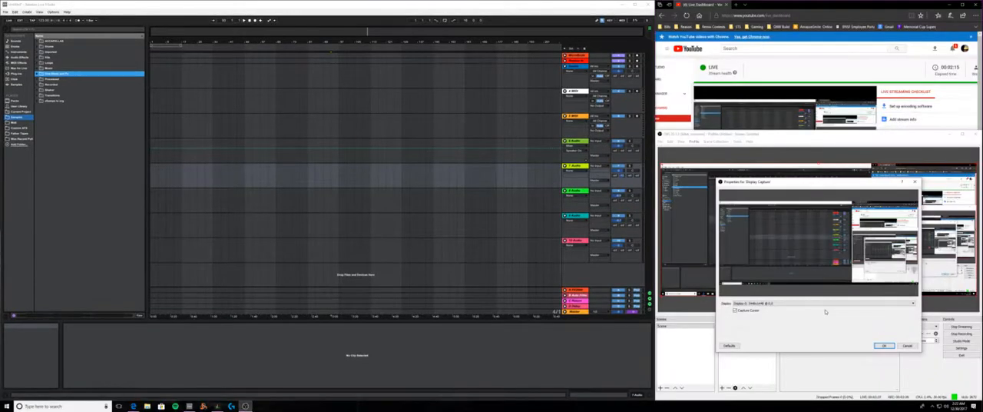
click(883, 346)
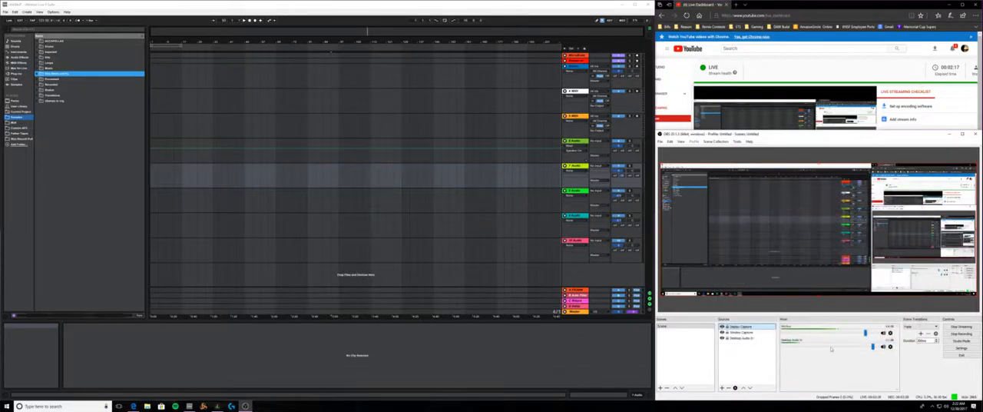
- Remove the Window Capture source from the scene and confirm the removal
right_click(734, 327)
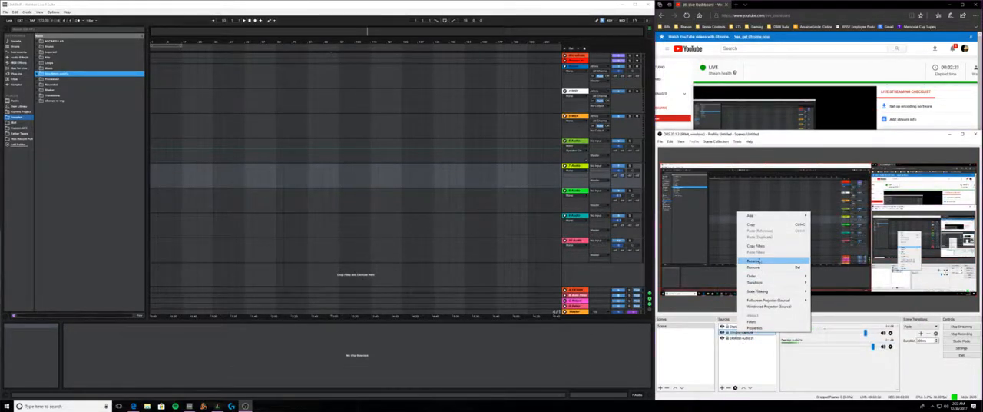
click(754, 267)
click(834, 277)
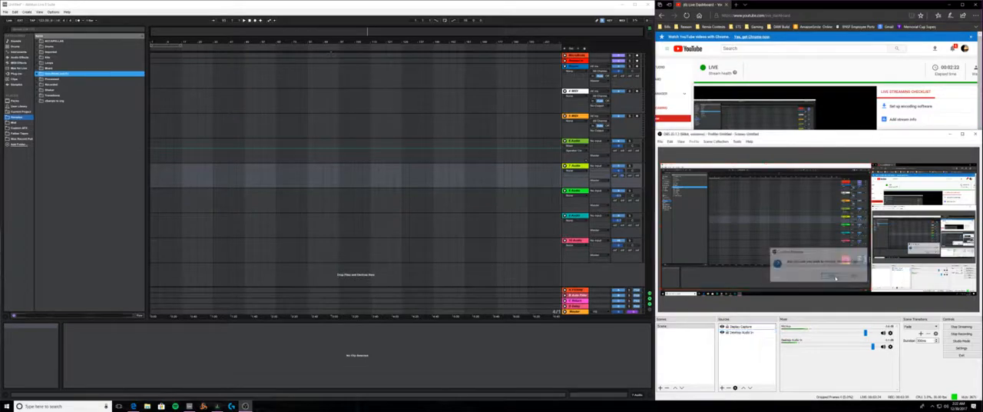
- Minimize the OBS and browser windows, and maximize Ableton Live to fill the screen
click(952, 135)
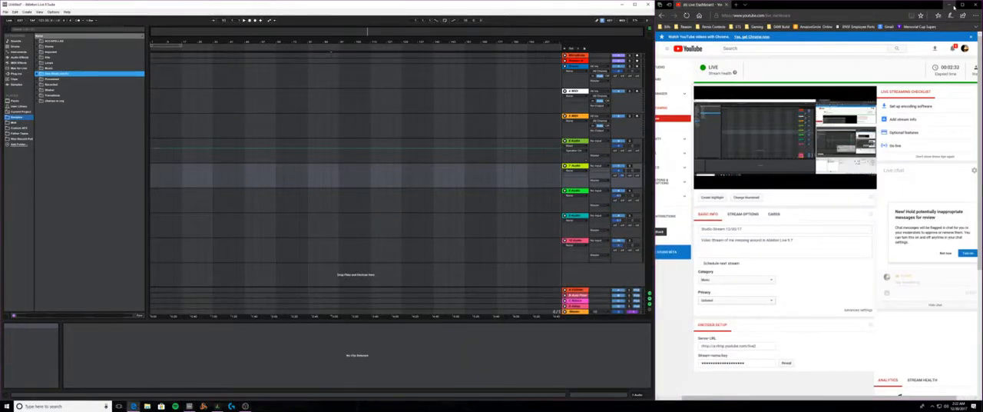
click(950, 4)
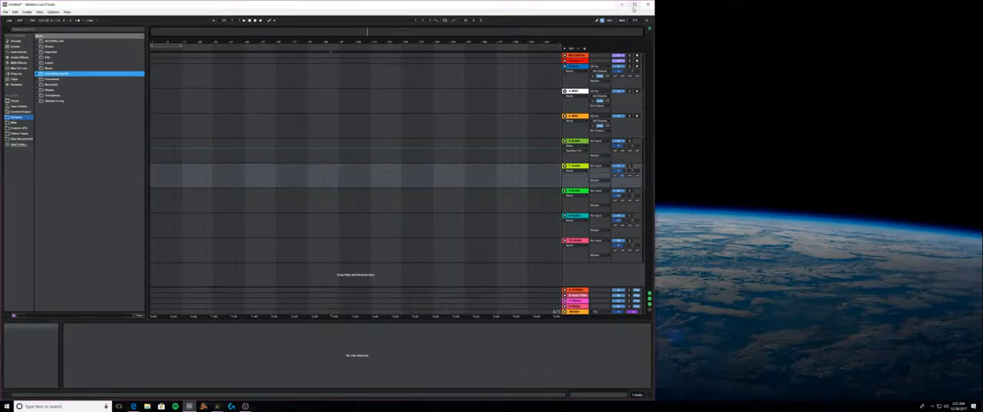
click(633, 5)
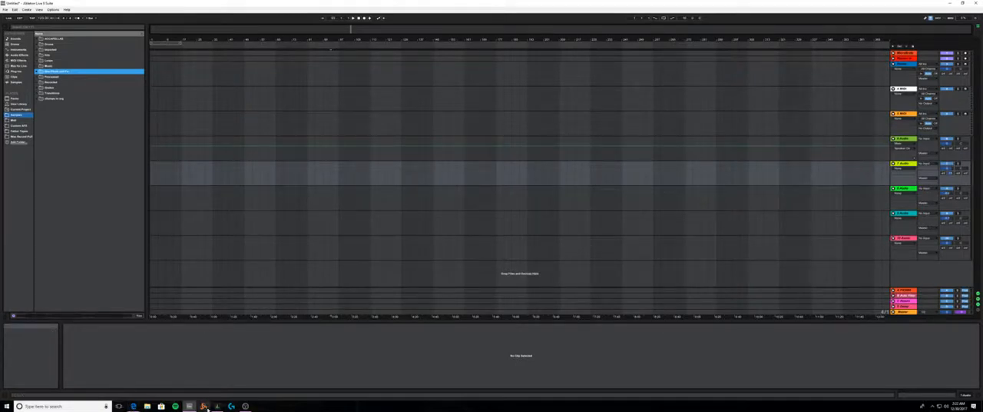
- Switch to Microsoft Edge to check the YouTube live stream preview, and return to Ableton Live
mouse_move(133, 406)
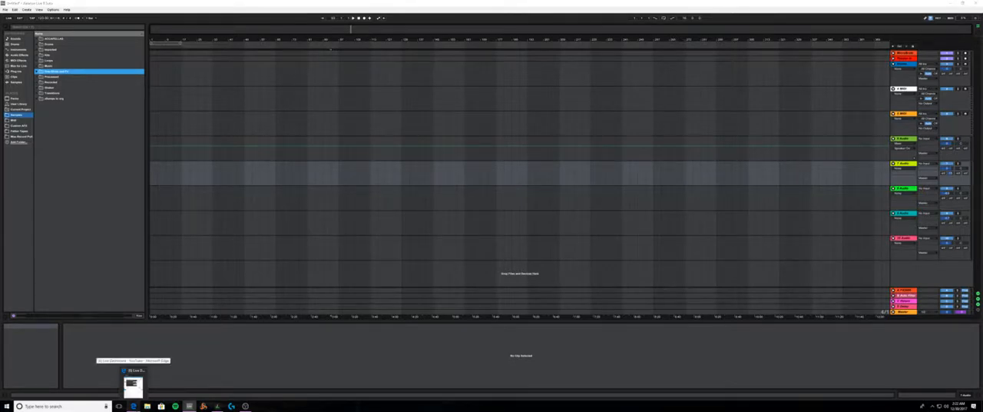
click(132, 382)
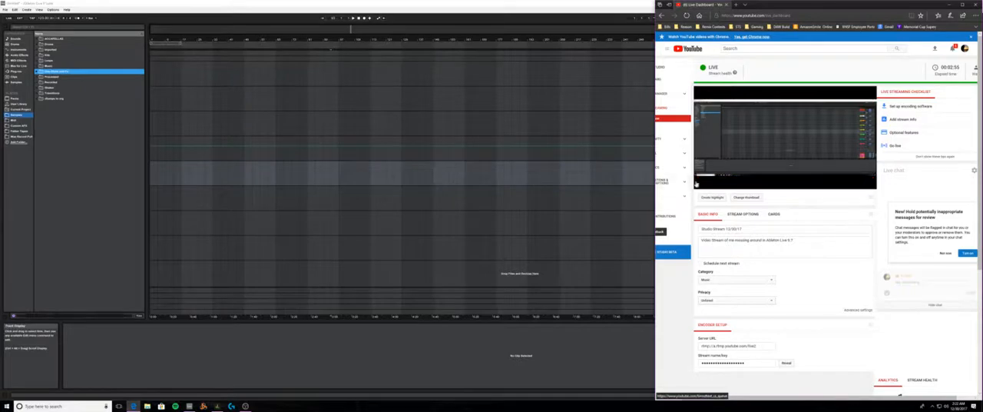
click(960, 6)
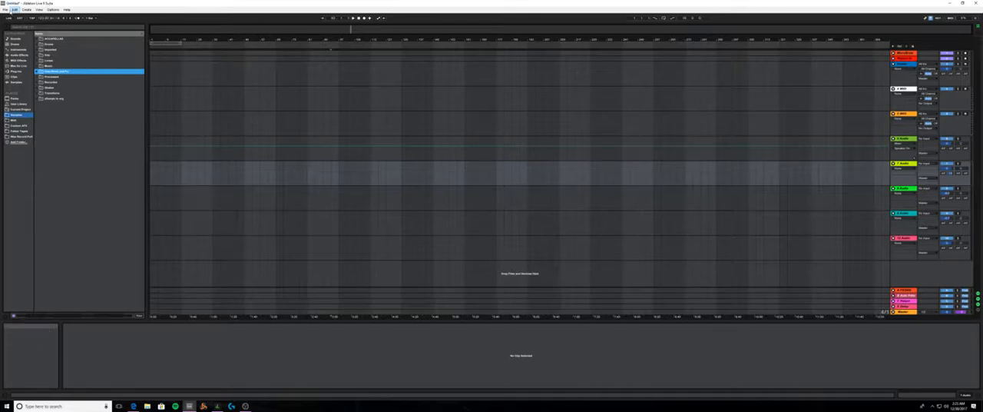
- Open the recent Live Set "Bee Party", discarding changes to the untitled set and deleting its temporary files
click(6, 10)
mouse_move(26, 31)
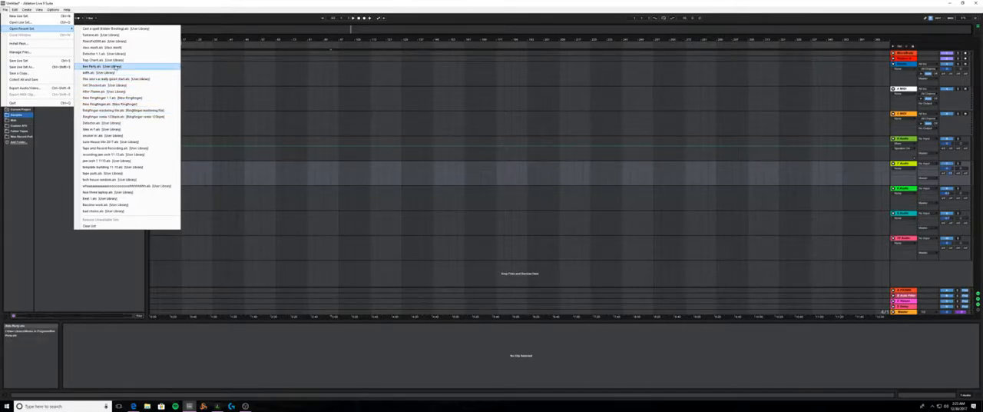
click(111, 66)
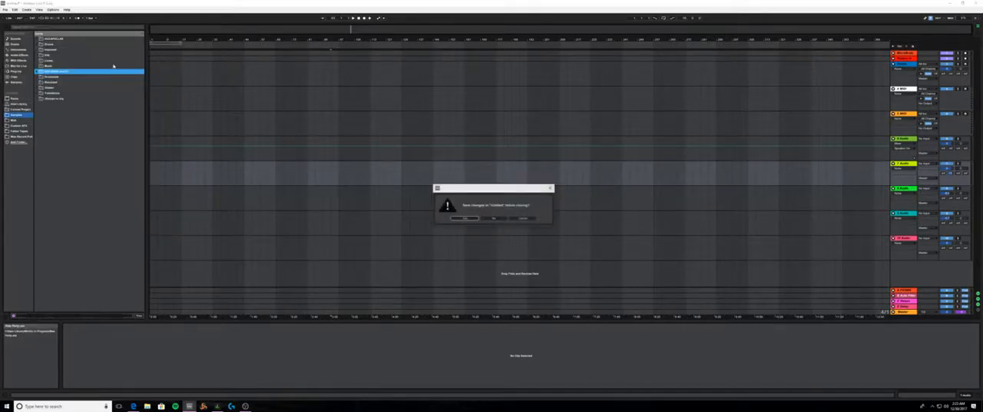
click(492, 218)
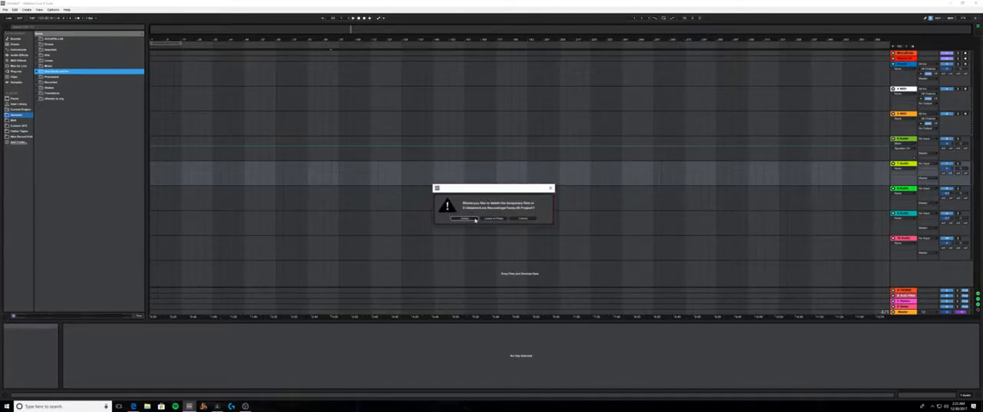
click(474, 219)
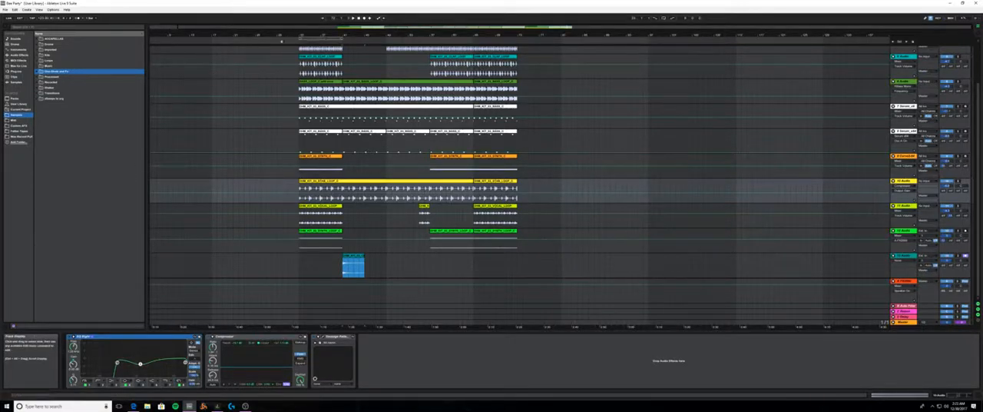
- Play the arrangement from just before the first clips through the opening section, and stop playback
click(284, 42)
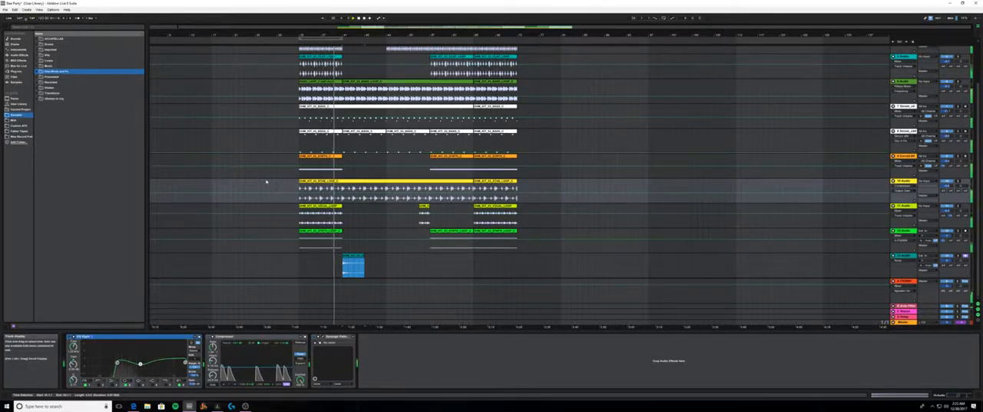
click(359, 19)
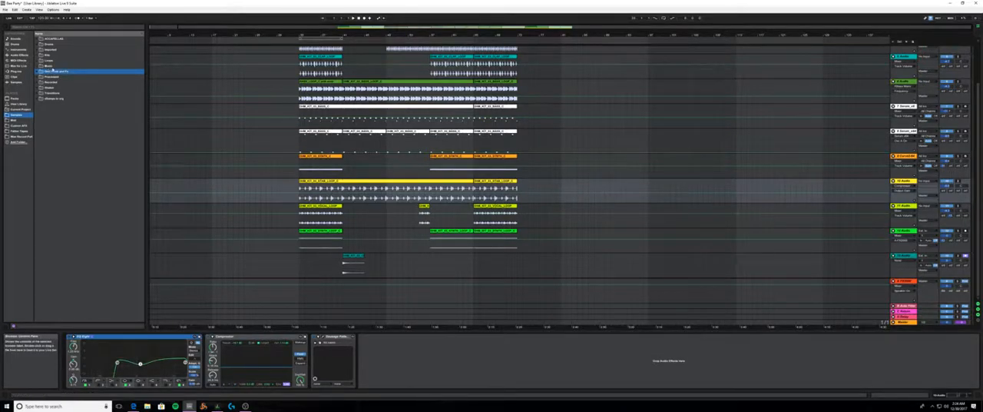
- Locate the yellow stab loop clip's sample file in the browser and expand the same kit's MIDI folder
right_click(327, 108)
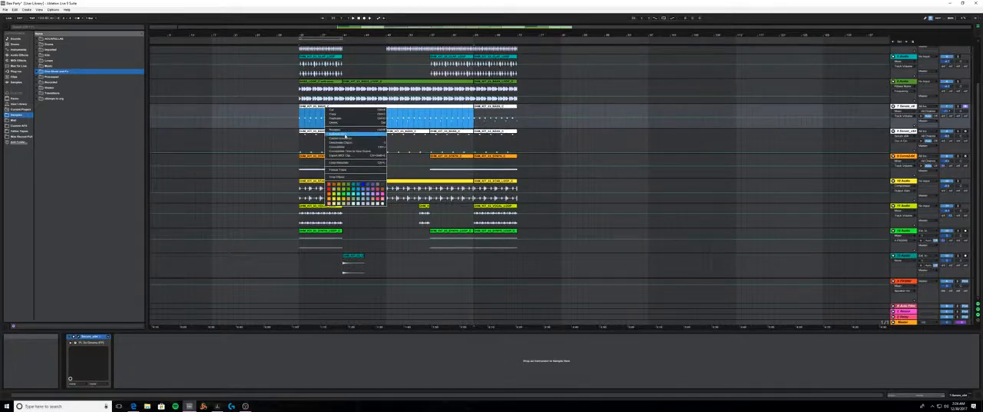
click(287, 165)
right_click(326, 183)
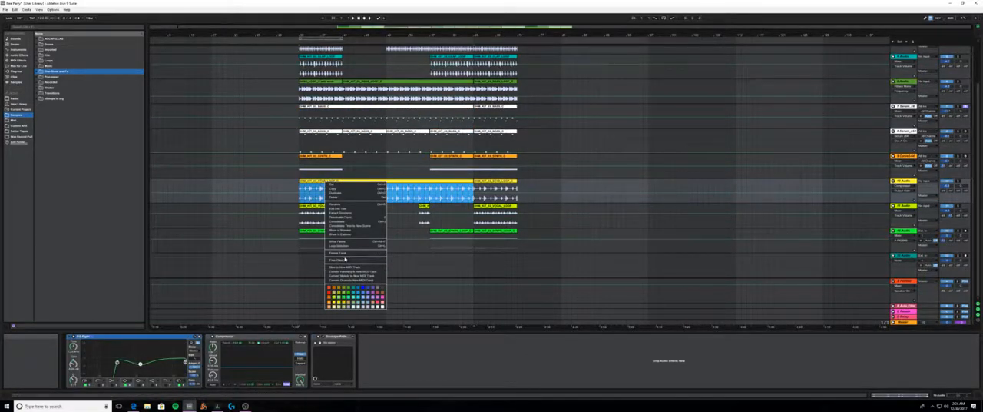
click(353, 231)
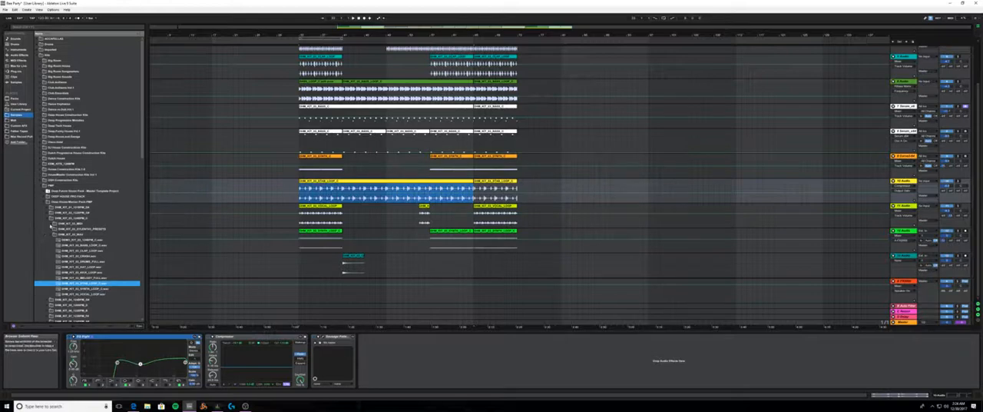
click(52, 225)
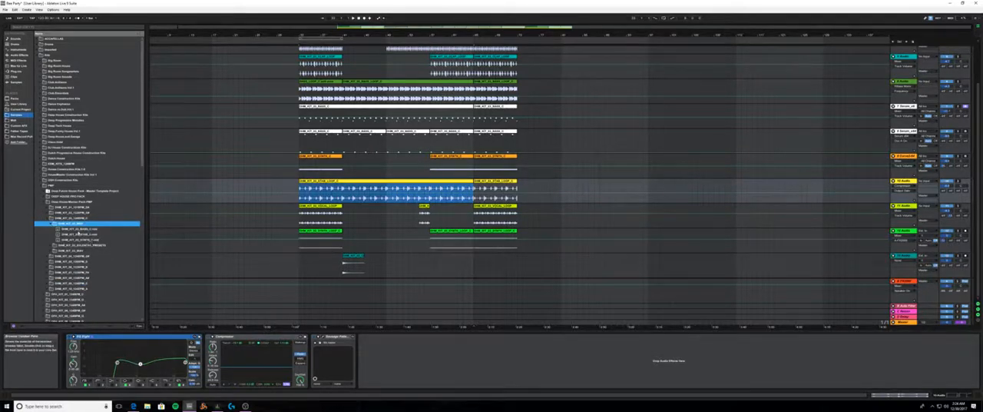
- Place the kit's bass MIDI file on the upper Serum track after the existing clips, without importing its tempo and time signature
mouse_move(78, 230)
mouse_down()
mouse_move(259, 225)
mouse_move(553, 146)
mouse_move(550, 121)
mouse_up()
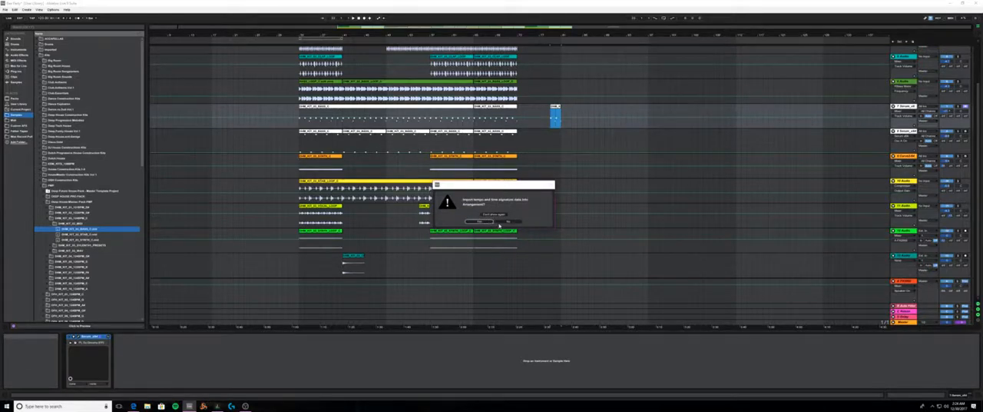
click(499, 223)
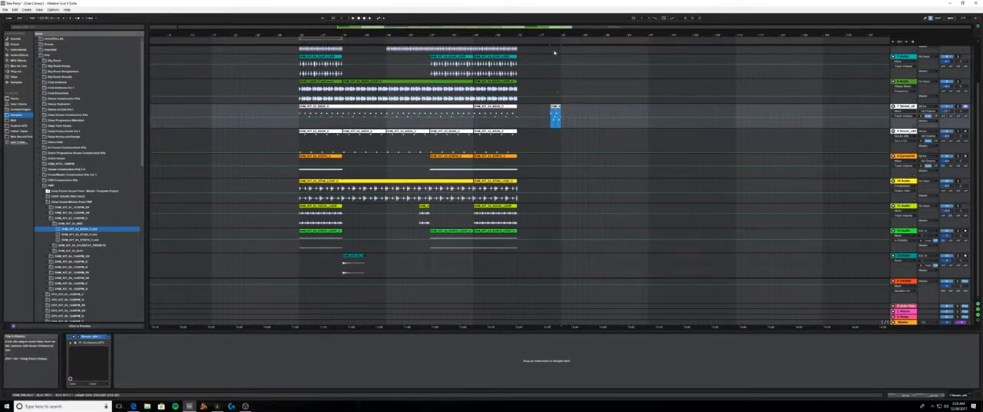
- Delete the separate bass MIDI clip at the end of the upper Serum track and collapse the kit's MIDI folder
drag(556, 36, 821, 37)
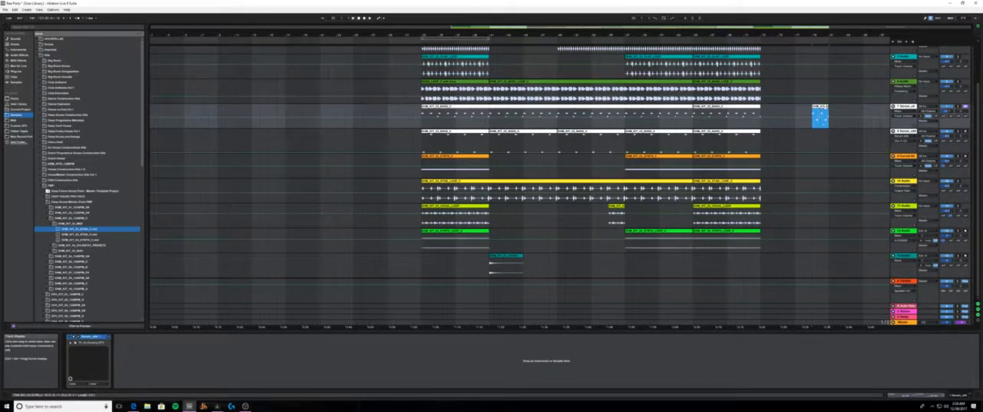
right_click(823, 108)
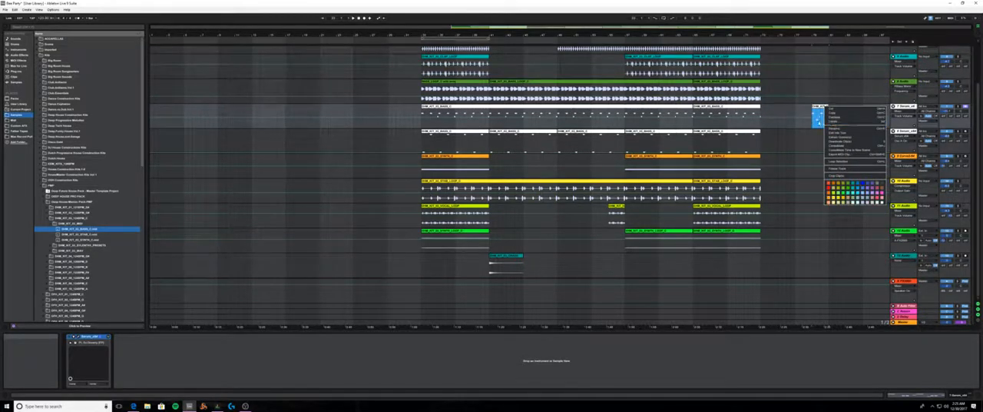
click(836, 122)
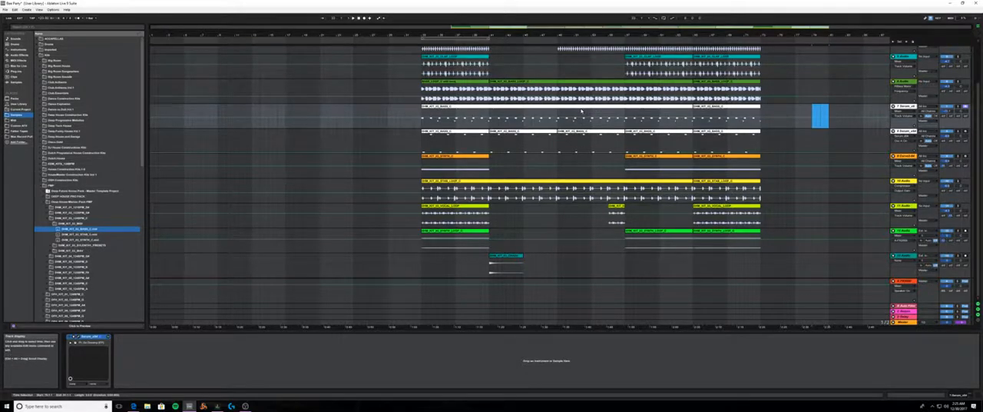
click(51, 224)
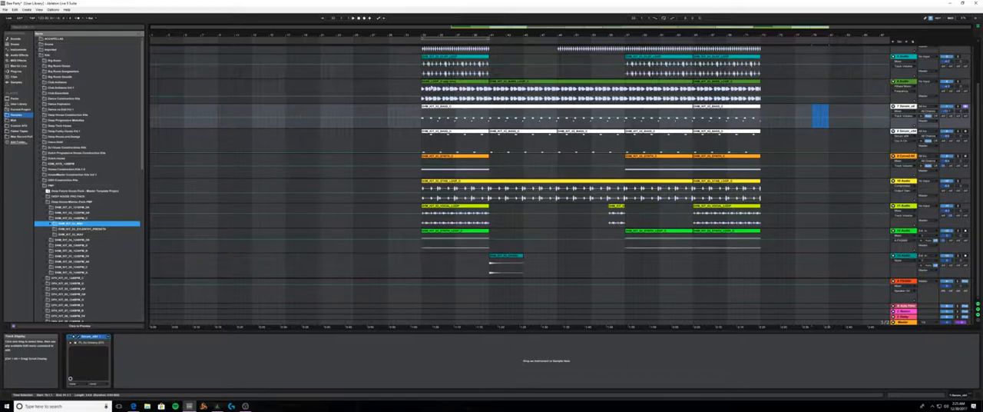
- Inspect the sample waveforms of the first bass loop clip and the one after it on the green audio track
click(479, 86)
click(477, 83)
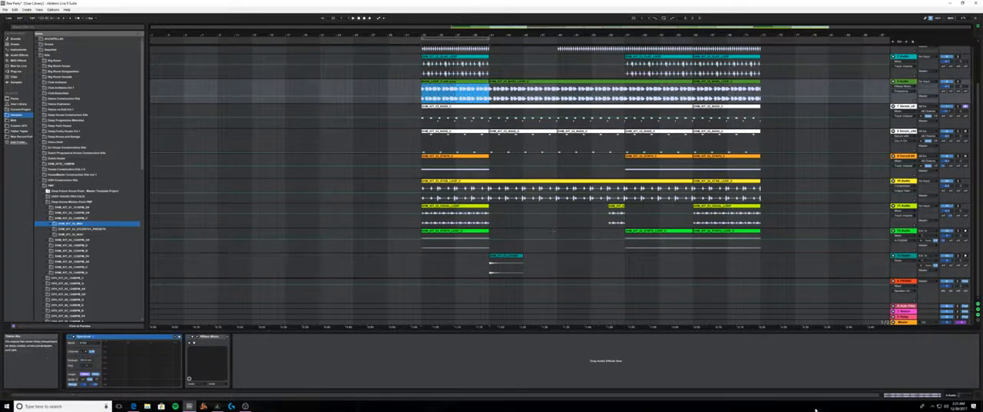
click(912, 395)
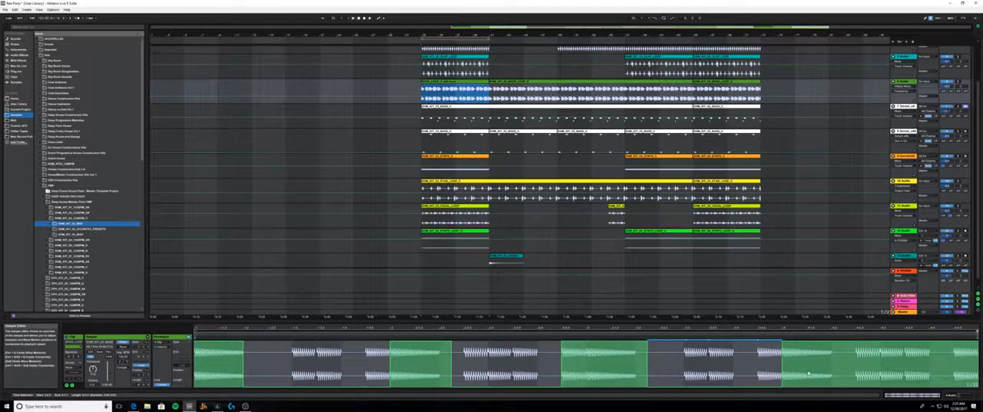
click(554, 86)
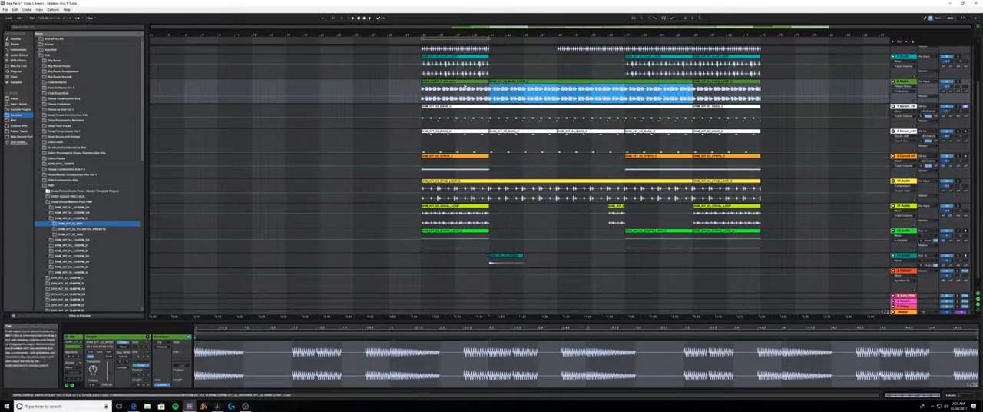
- Compare the first bass loop clip on the green audio track with the long clip following it
click(467, 83)
click(523, 83)
click(470, 82)
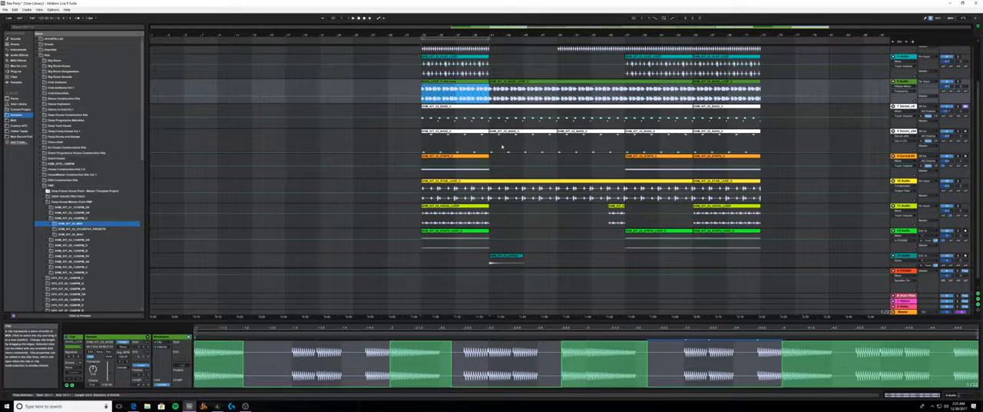
- Show the notes of the first orange synth clip and collapse the Kits folder in the browser
click(453, 161)
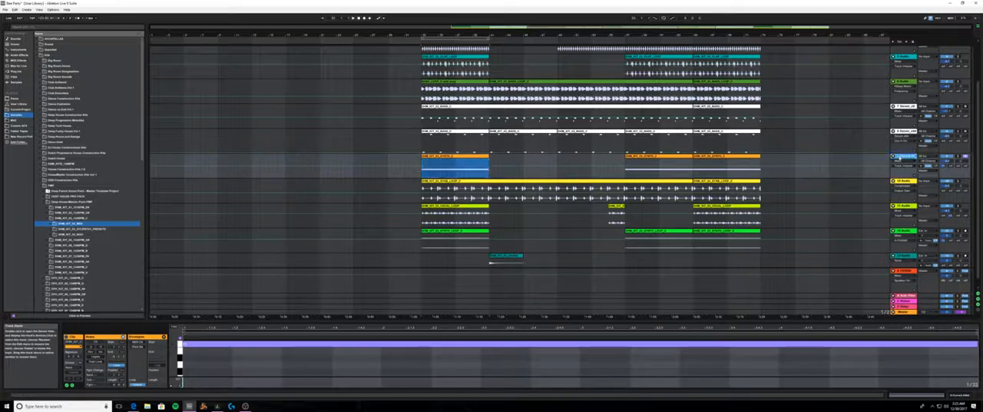
click(900, 156)
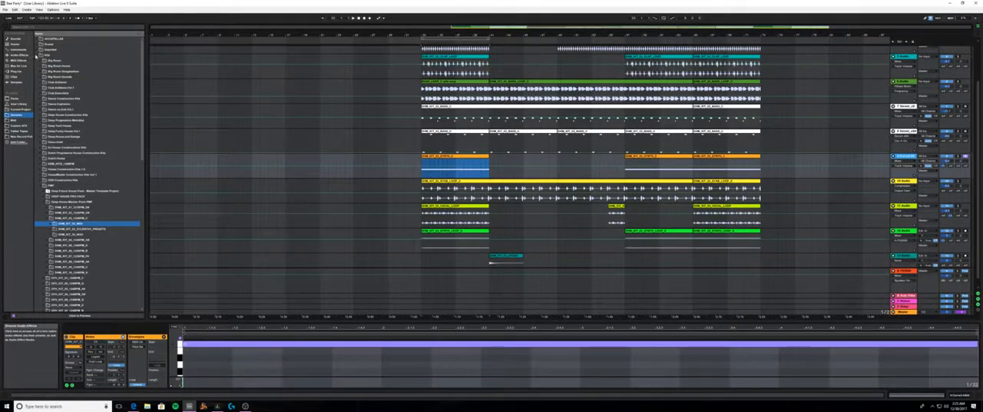
click(37, 55)
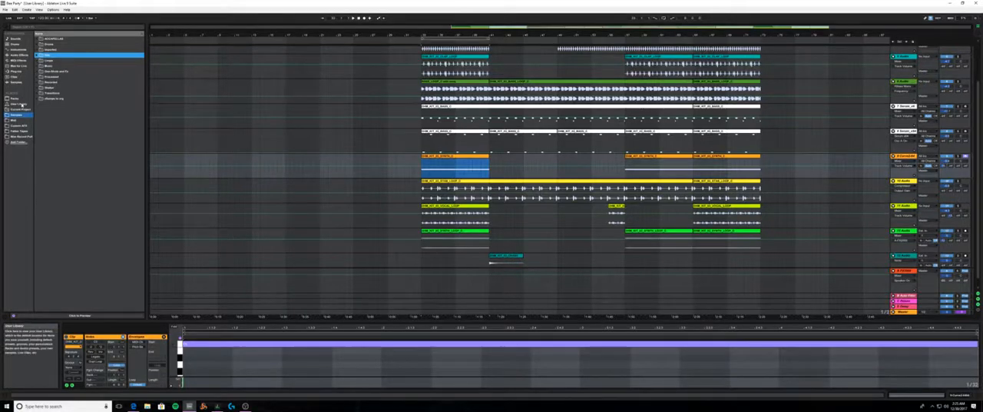
- Show the orange synth track's device chain, unfold its Curve instrument and open the plug-in window
click(904, 132)
click(903, 157)
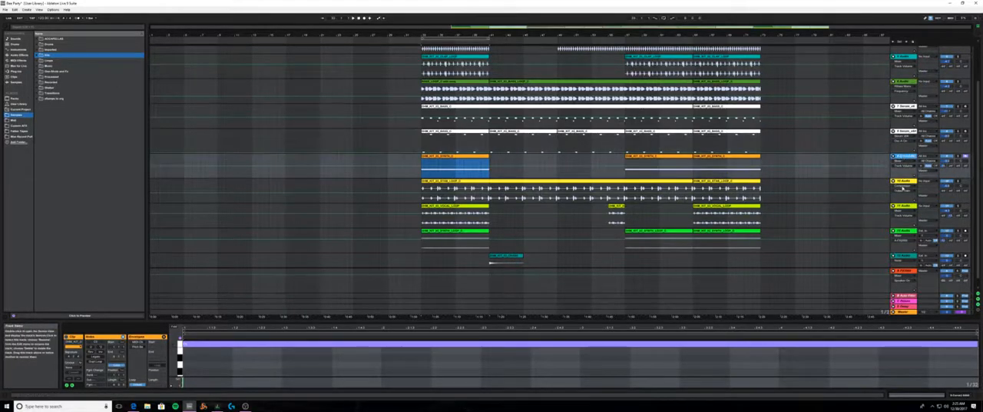
click(955, 394)
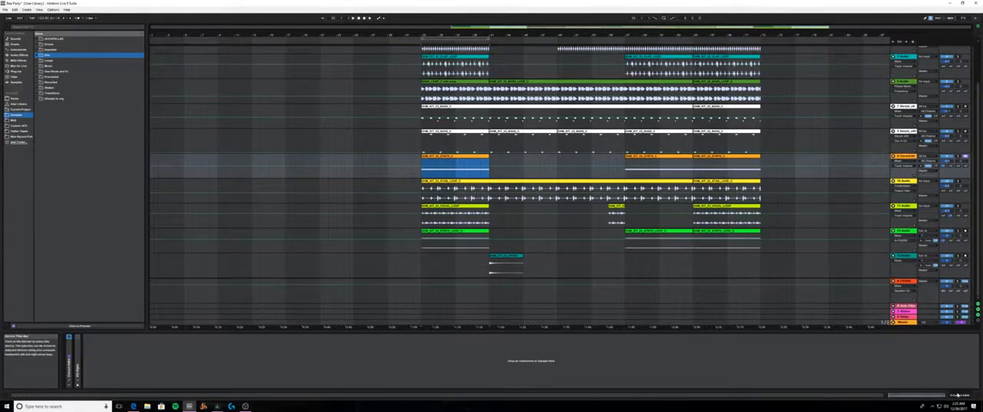
double_click(69, 374)
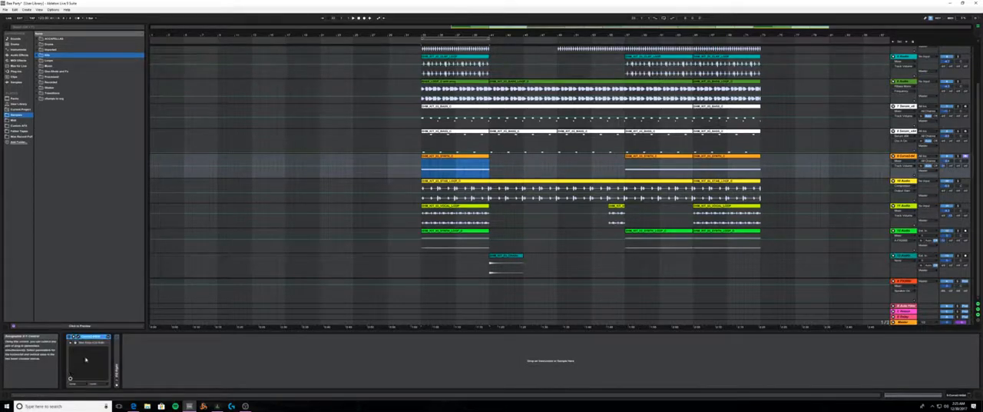
click(78, 337)
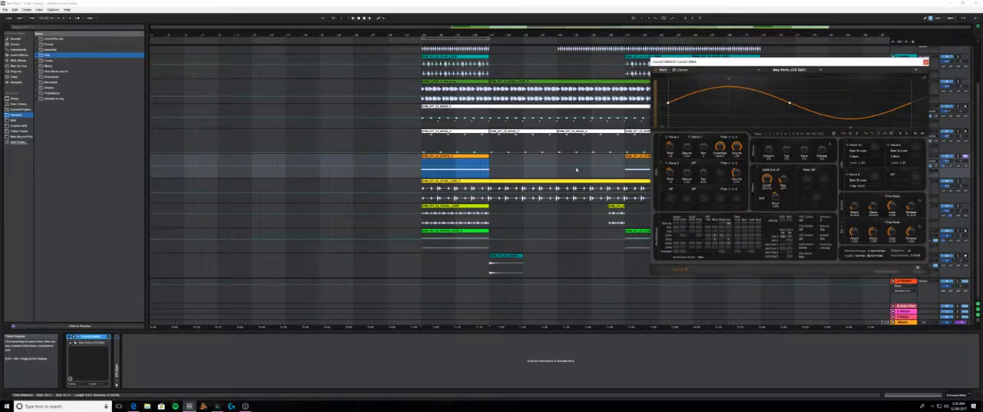
- Try a wave on Curve's third oscillator, switch that oscillator off again and close the plug-in window
click(672, 188)
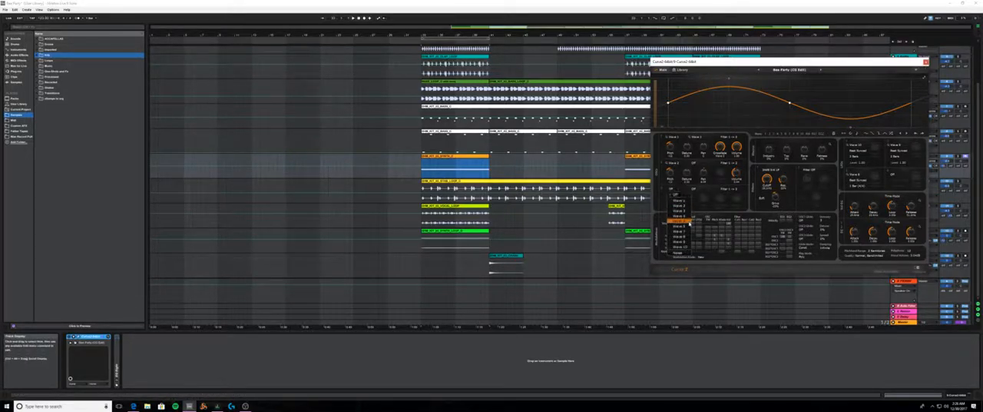
click(687, 214)
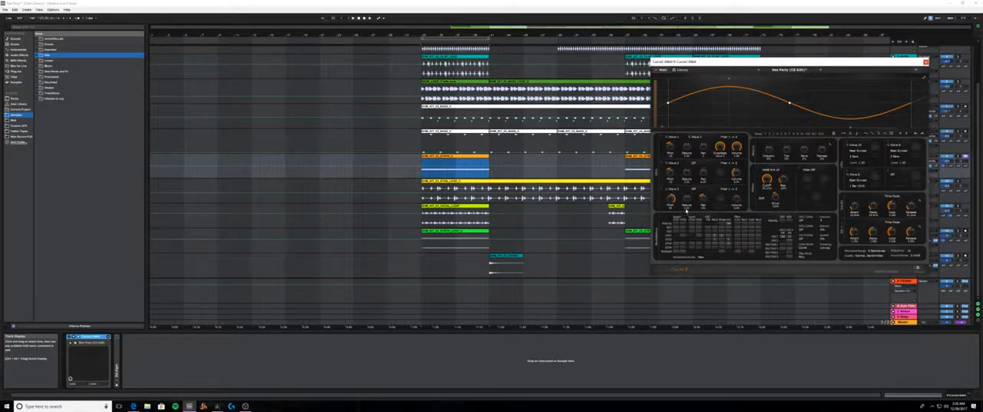
click(672, 188)
click(665, 192)
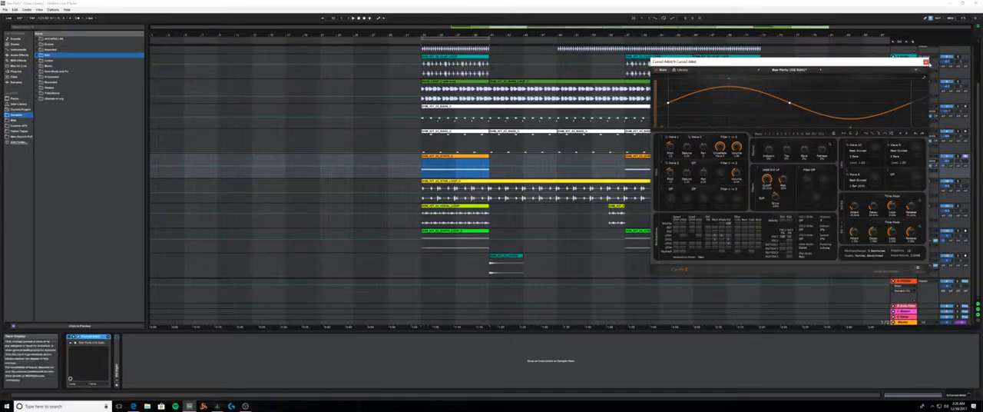
click(926, 62)
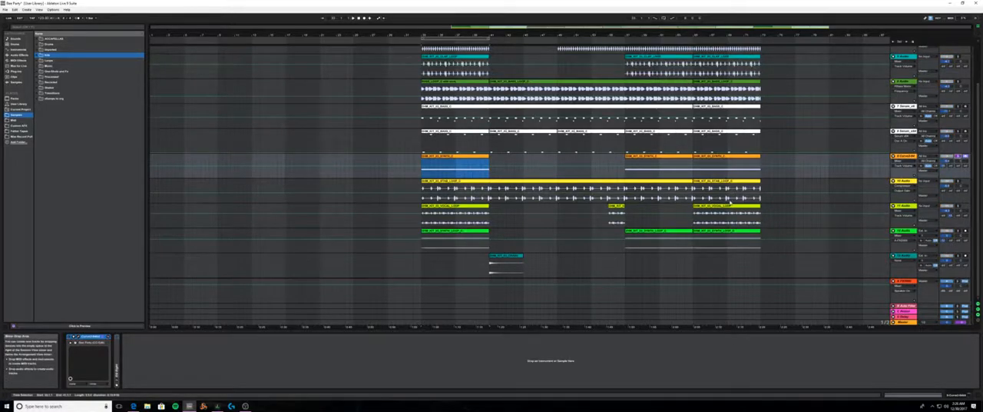
- Play the arrangement from the start of the clips, then stop and review the orange track's Curve settings
click(421, 38)
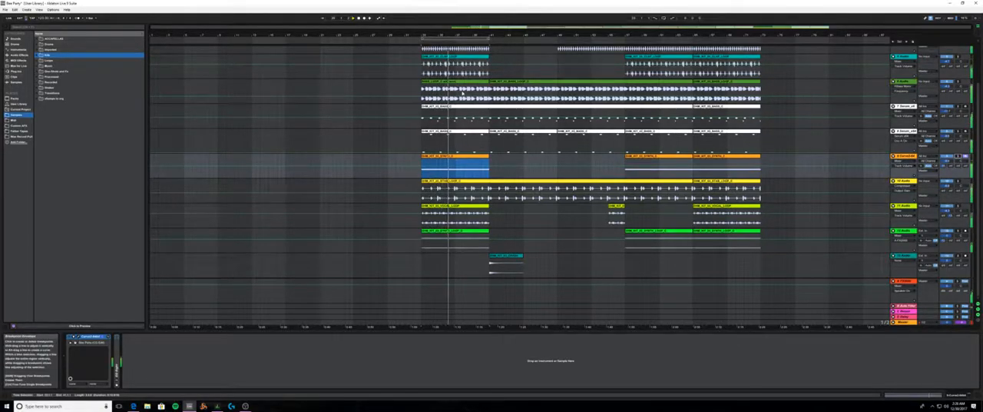
double_click(359, 19)
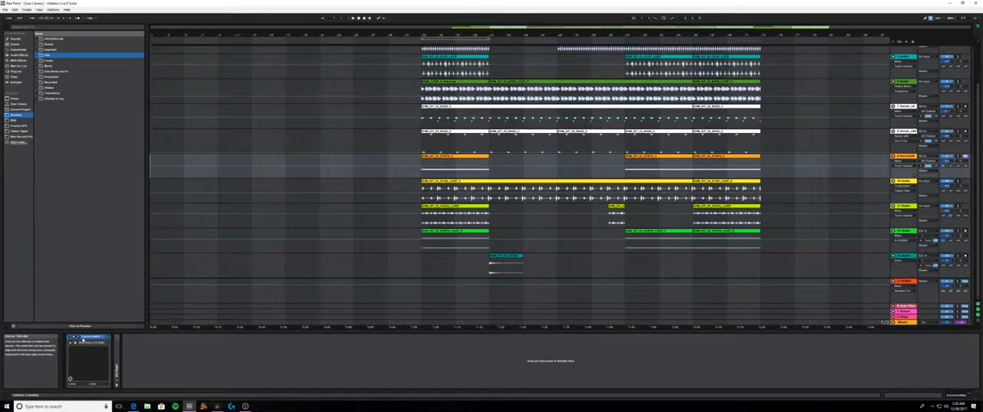
click(83, 340)
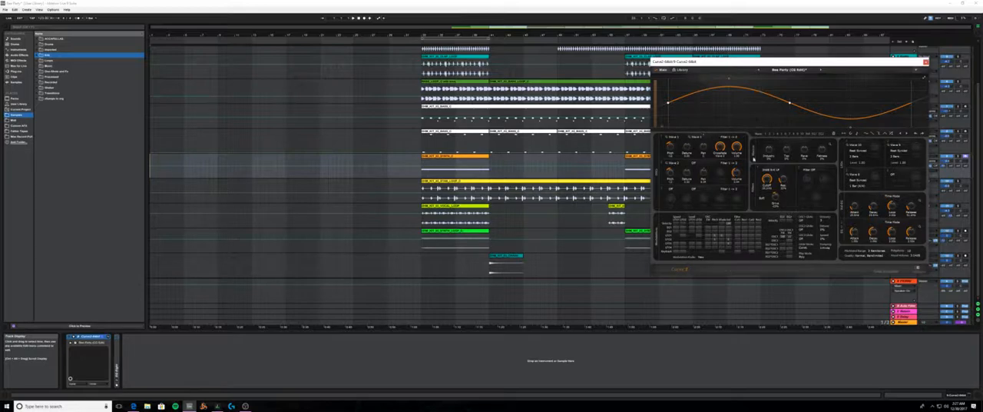
click(926, 62)
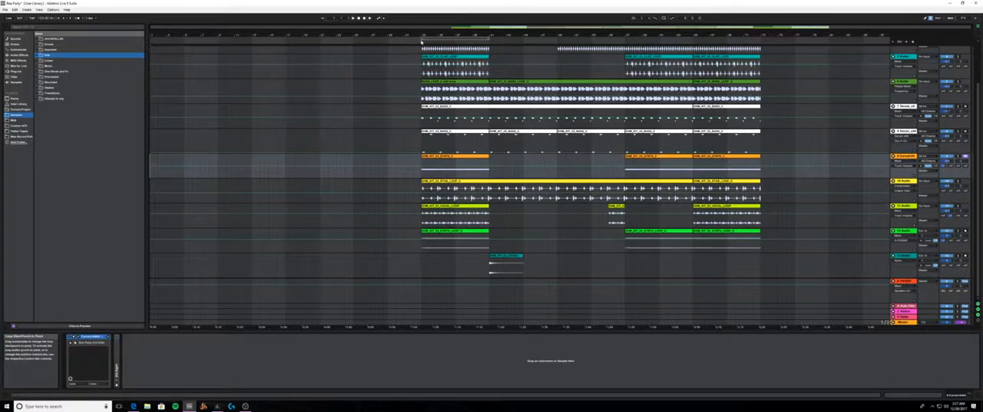
click(423, 42)
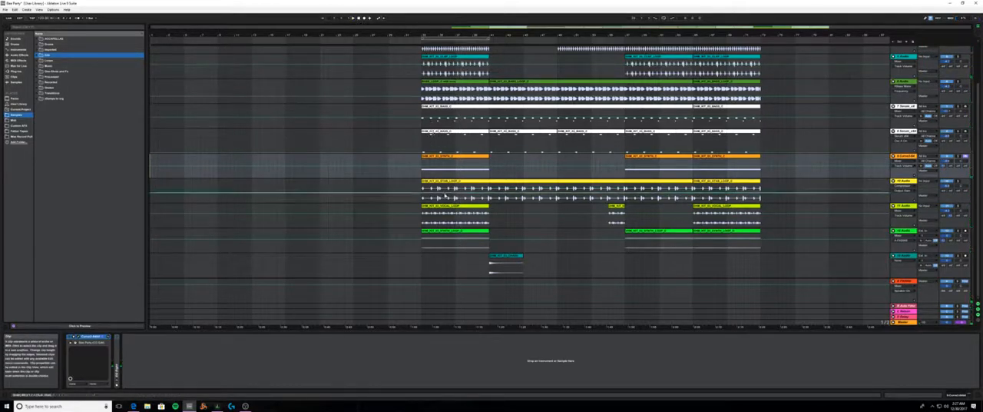
- Show the yellow stab loop track's effect chain and listen to the stab loop from the start of the clips
click(448, 187)
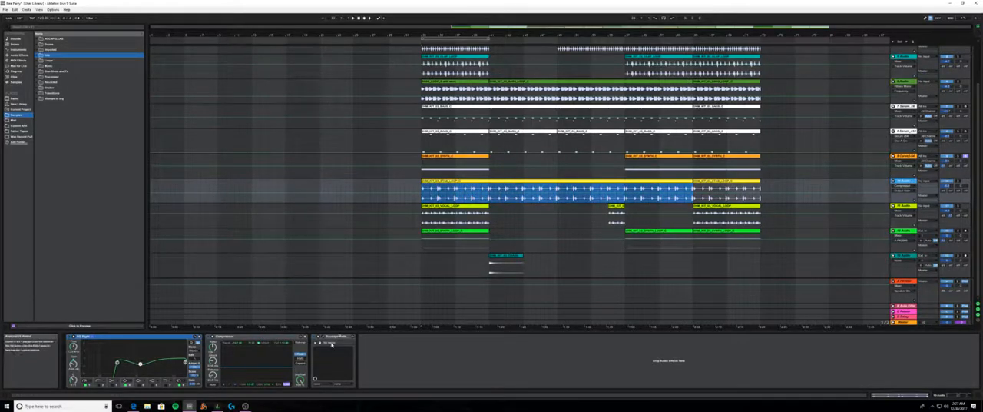
click(464, 182)
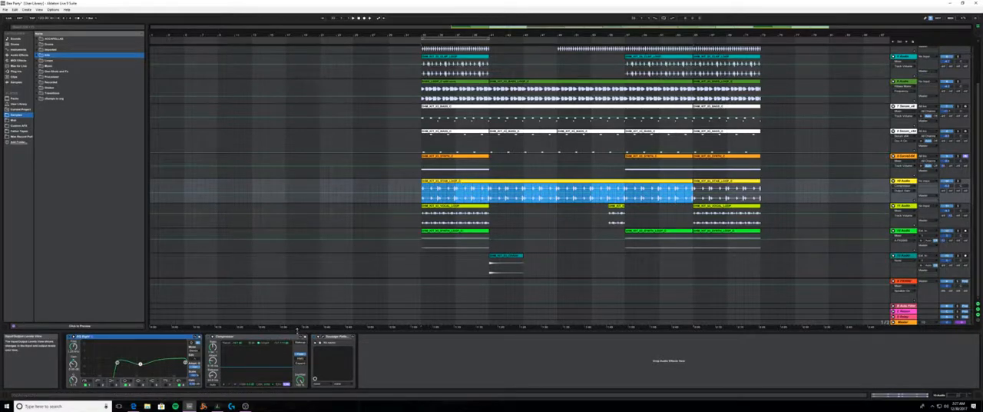
click(314, 336)
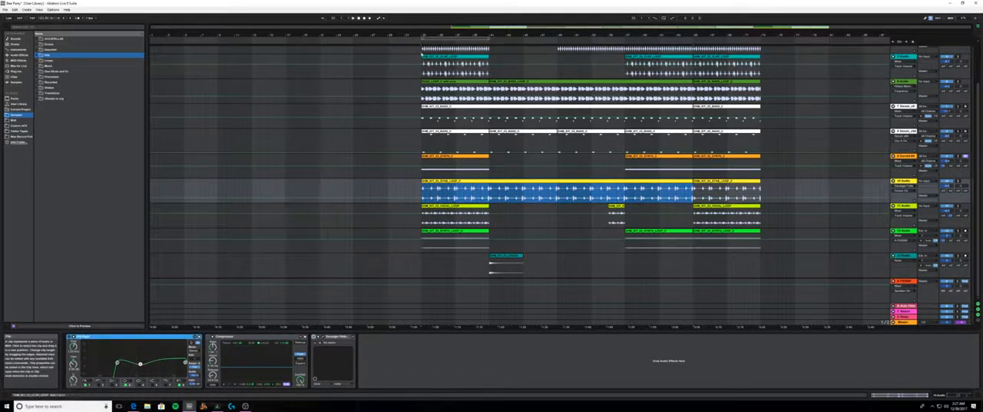
key(space)
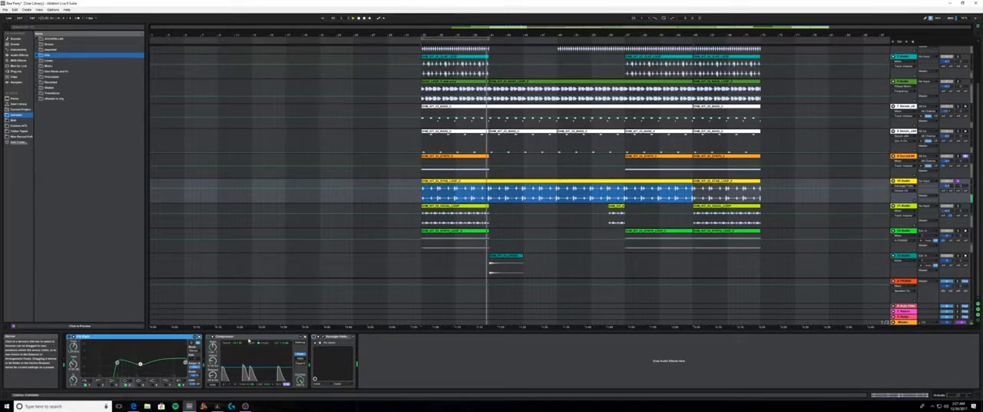
- Move the stab track's Compressor behind Sausage Fattener and lower EQ Eight's upper cutoff to leave a narrow band
drag(230, 336, 467, 343)
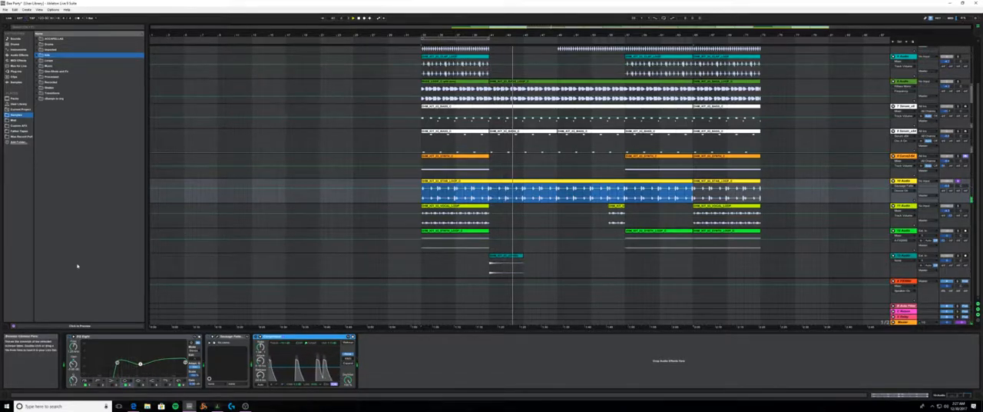
click(20, 55)
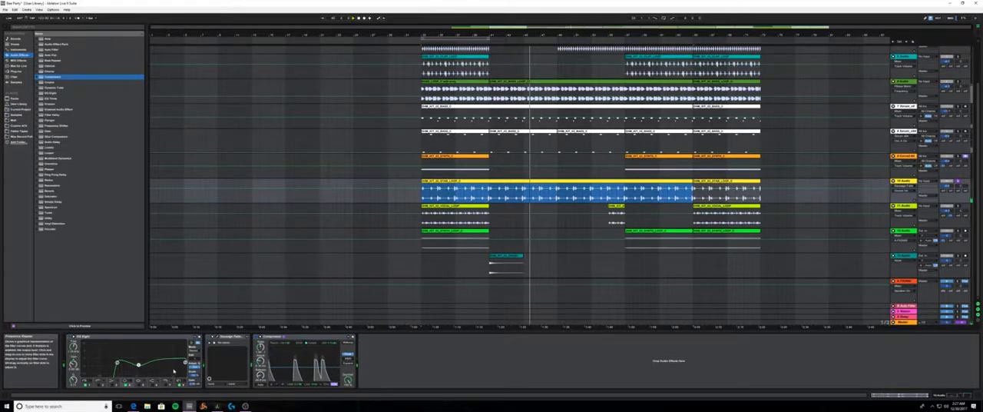
drag(185, 362, 132, 361)
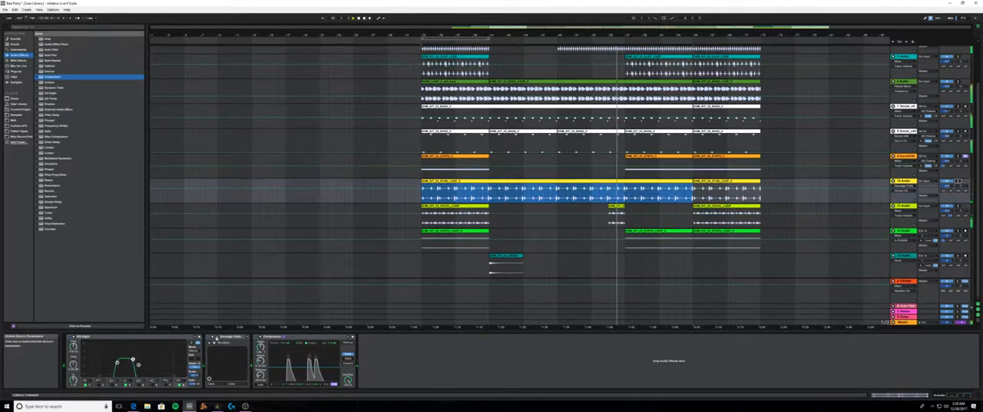
- Review the stab track's Sausage Fattener settings during playback, close the plug-in window and stop playback
click(218, 337)
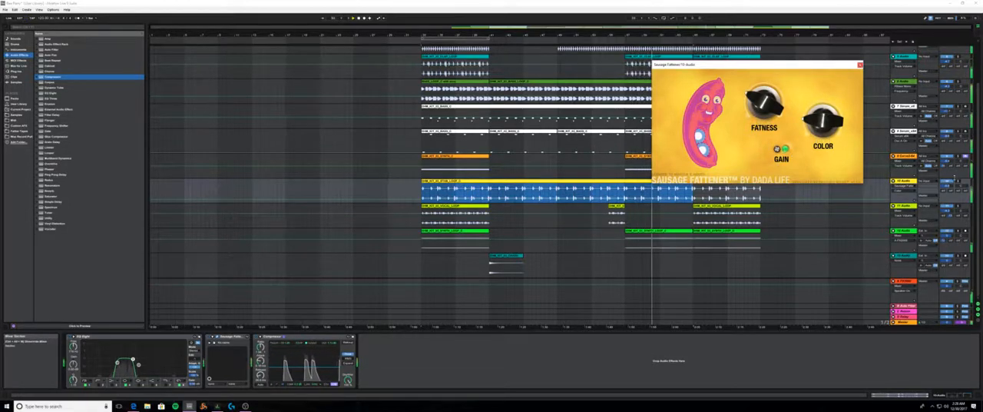
click(814, 235)
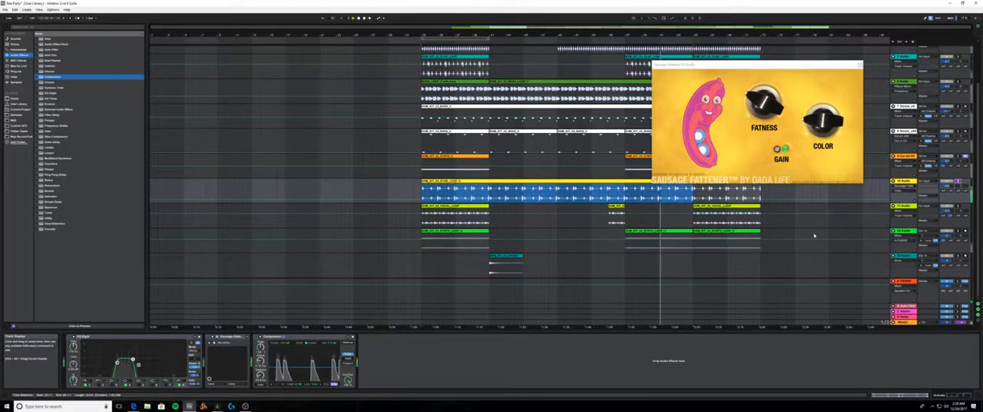
click(861, 66)
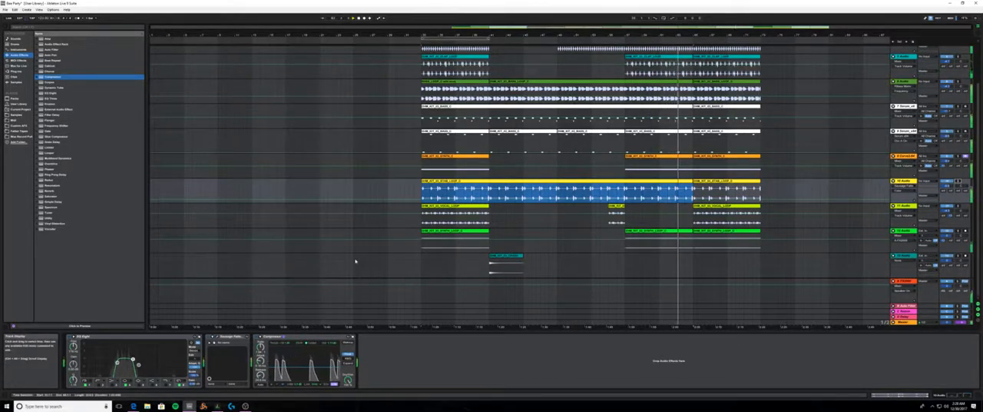
double_click(358, 18)
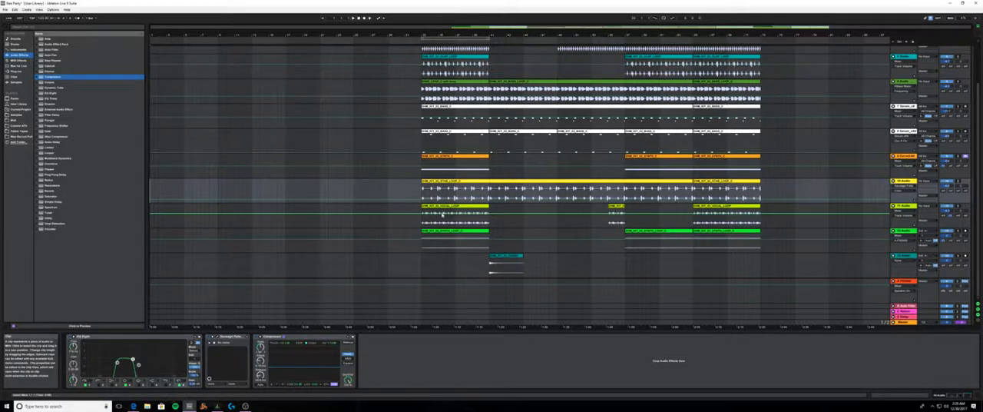
- Listen to the arrangement from the start of the clips, including the green bass loop track, and stop playback
scroll(460, 200, up, 3)
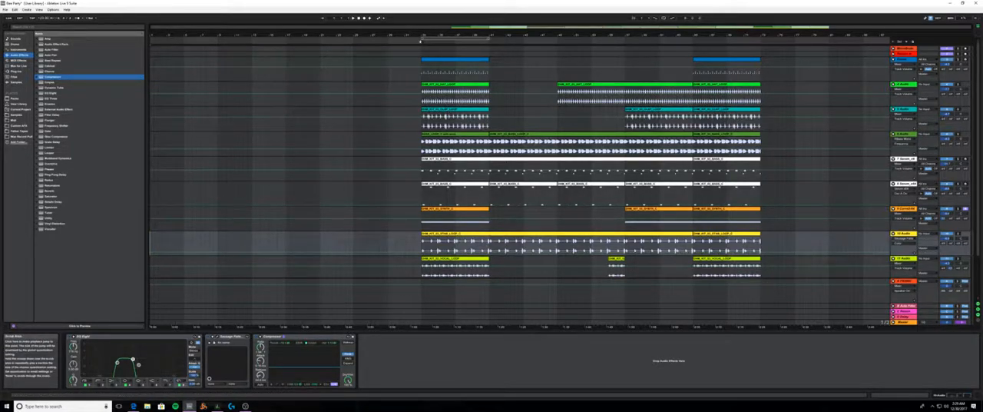
key(space)
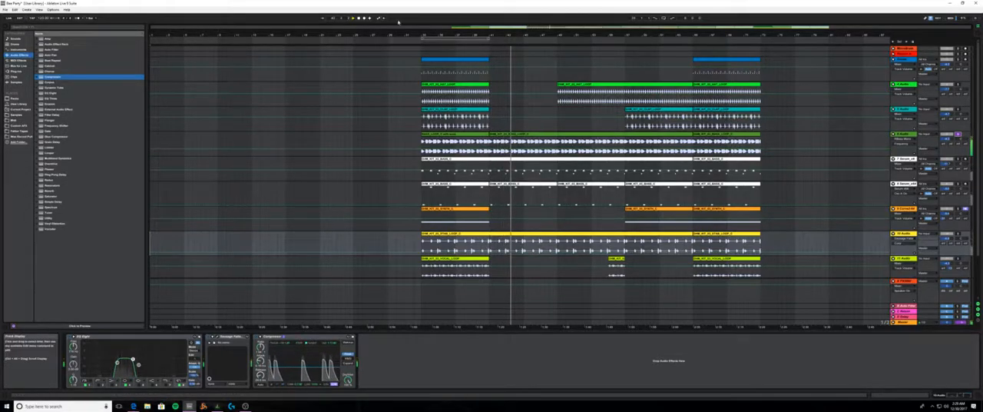
click(359, 19)
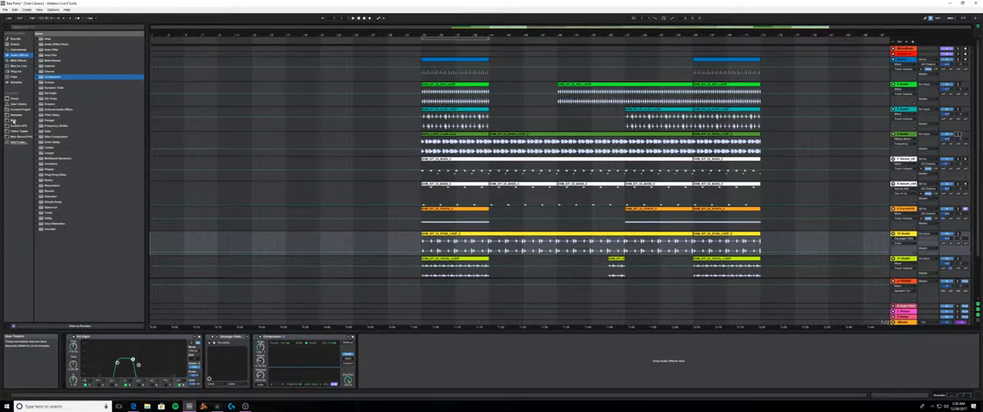
- Browse the construction kits in the Samples folder, collapsing the current vendor's folder and expanding Progressive House
click(15, 114)
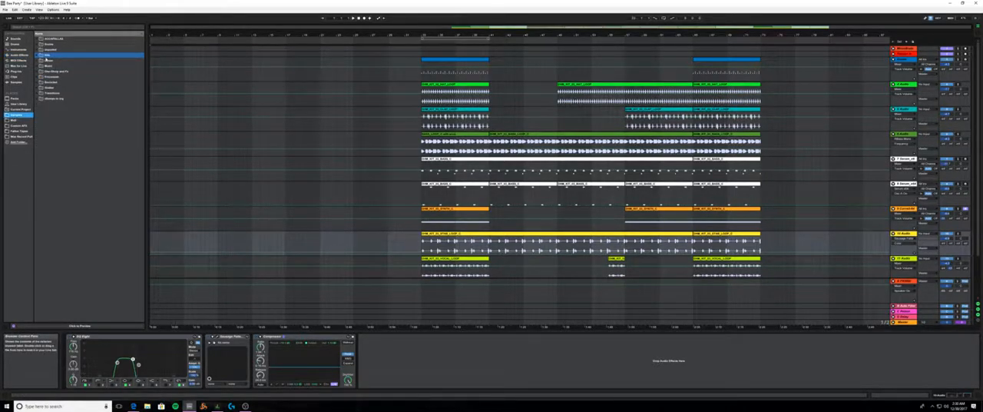
click(43, 56)
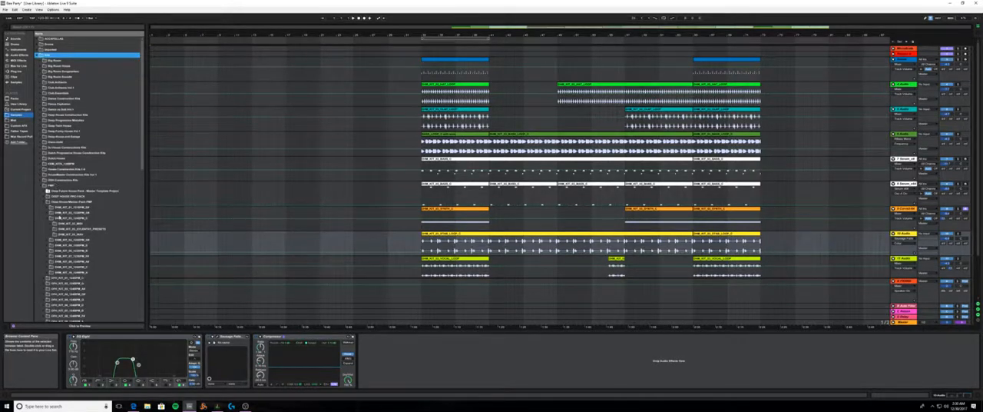
click(42, 186)
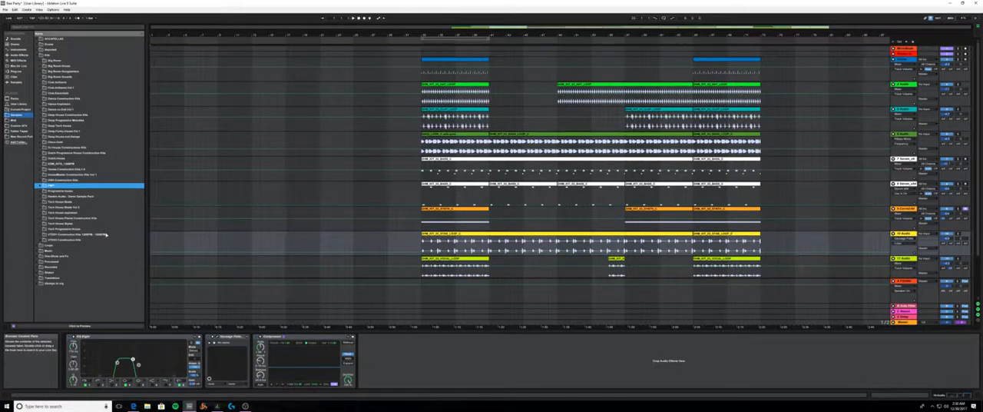
click(43, 192)
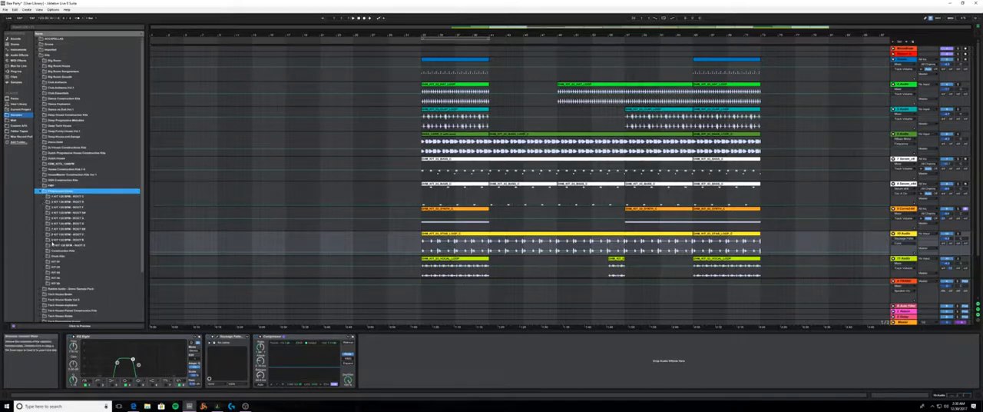
- Collapse the Progressive House folder and save the Bee Party set using Collect All and Save
click(39, 192)
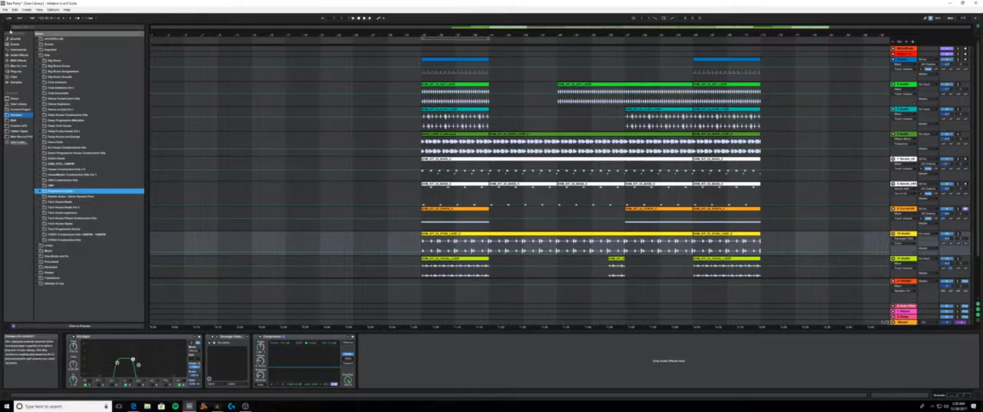
click(5, 9)
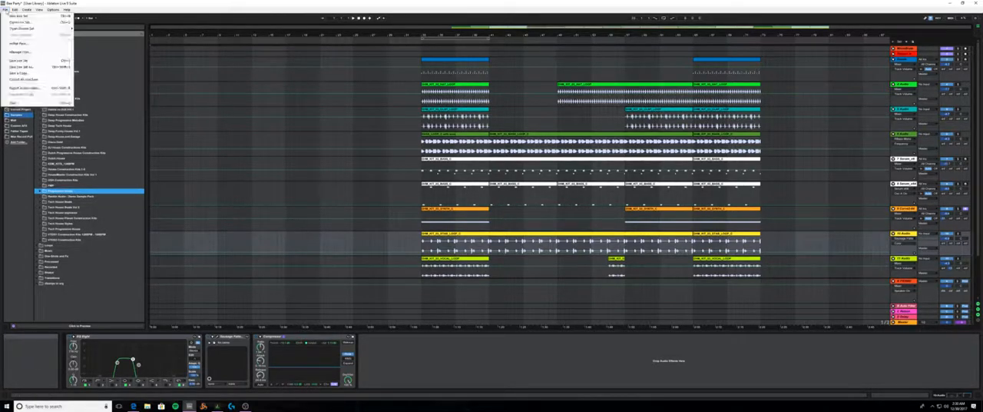
click(23, 80)
key(Return)
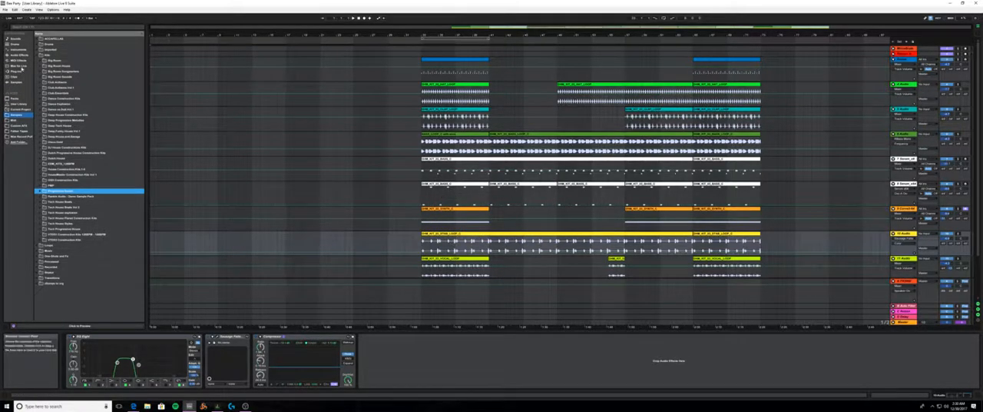
- Collapse the construction kits folder and browse the contents of the Loops sample folder, closing it again
click(37, 56)
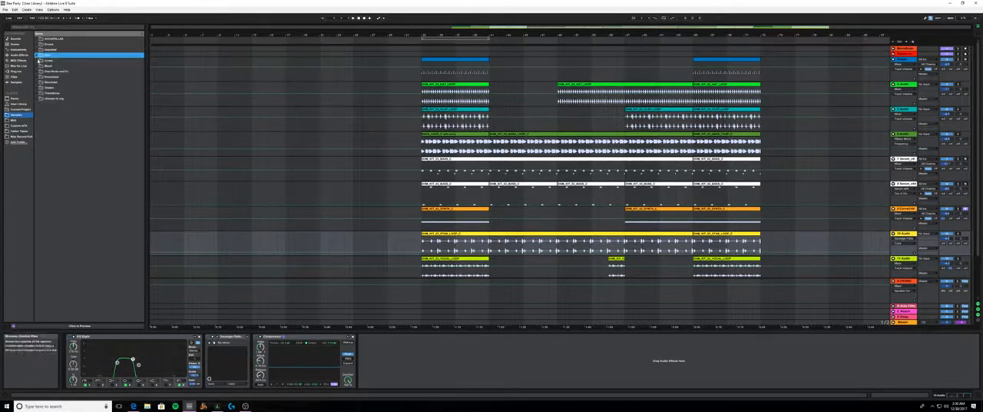
click(38, 60)
click(38, 61)
click(37, 61)
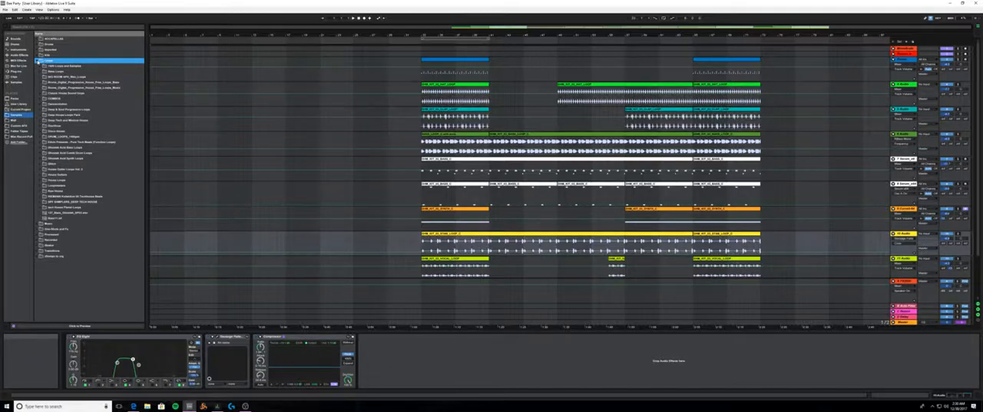
click(37, 62)
click(37, 62)
click(37, 62)
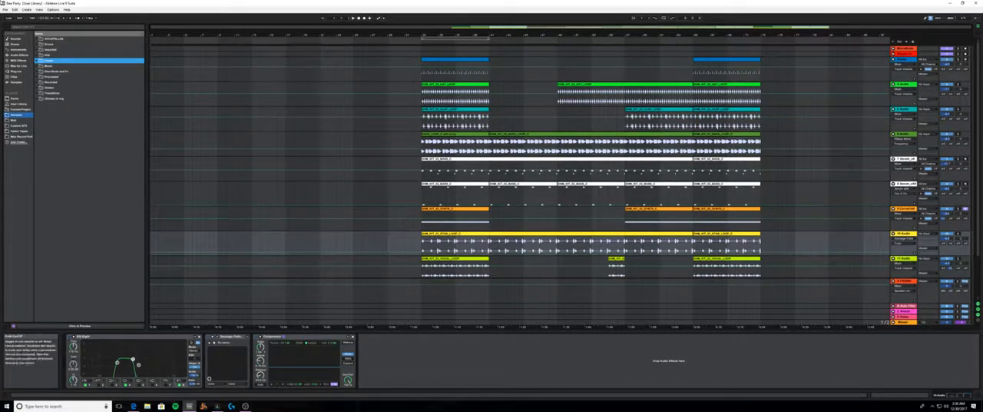
- Review the list of recently opened Live sets, close it without opening one and stop playback
click(6, 10)
mouse_move(23, 30)
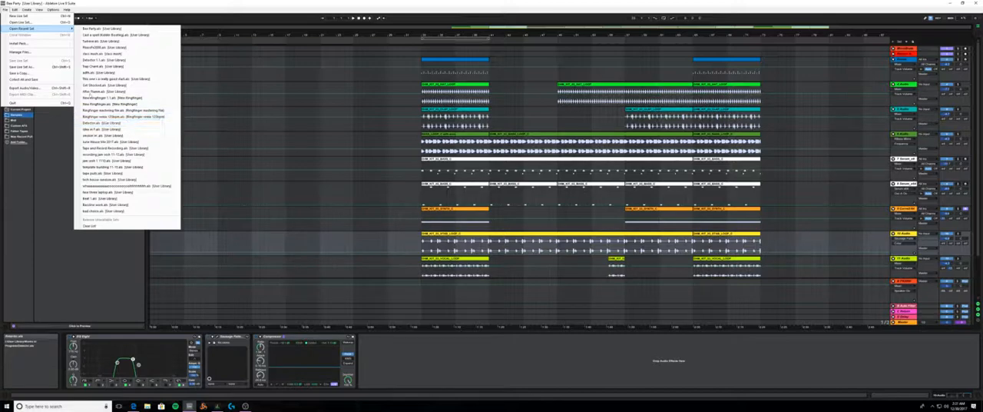
click(6, 10)
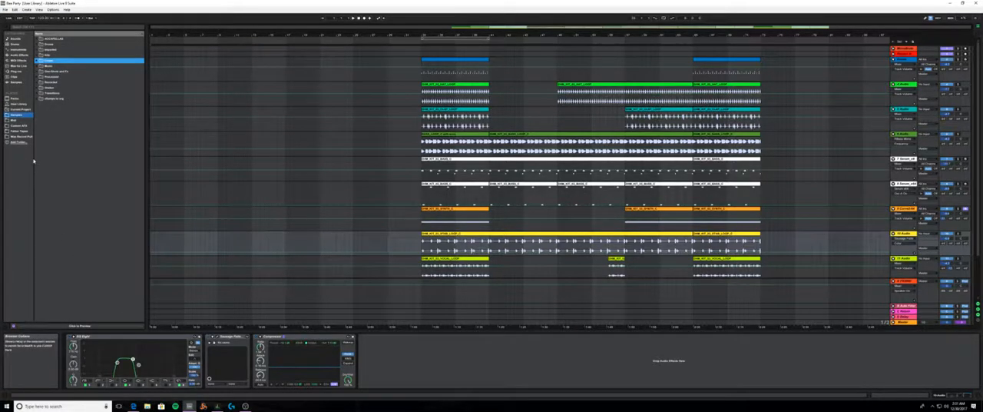
click(7, 9)
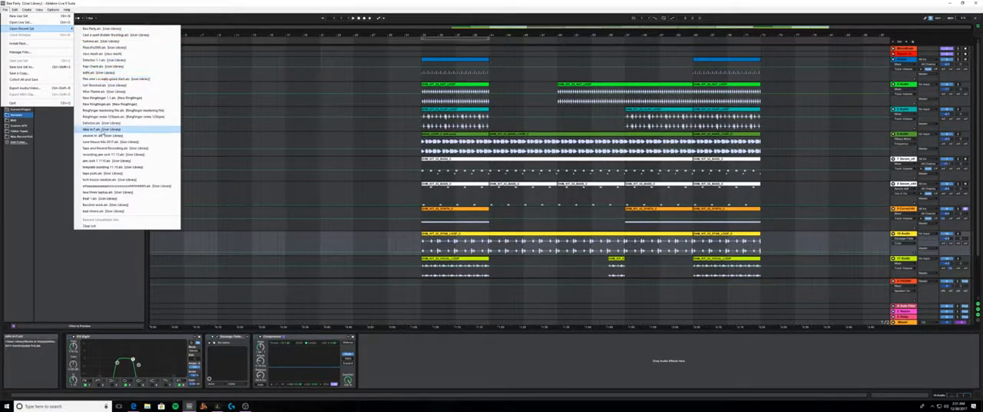
click(216, 46)
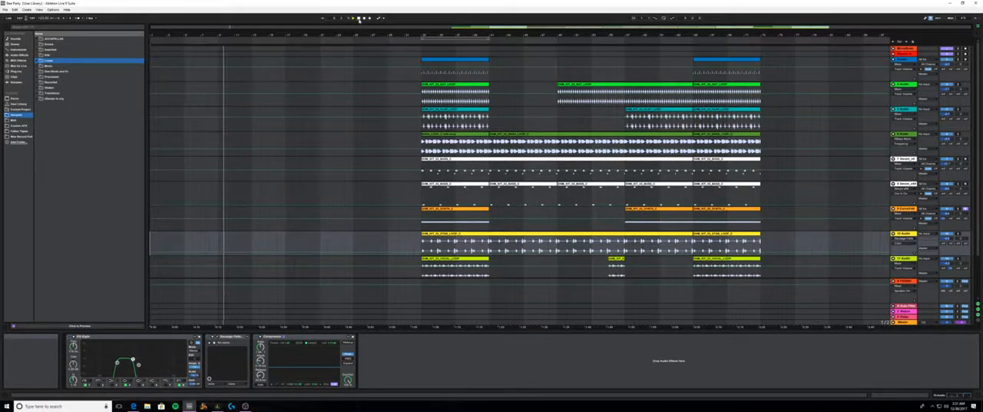
click(359, 18)
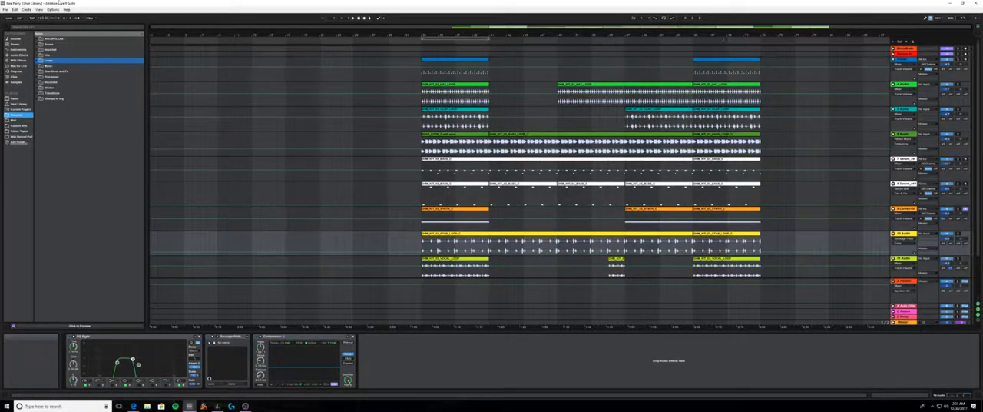
- Create a new Live set, shrink its window to sit beside Reason, and shift the Drum Rack's visible pad range
click(5, 9)
click(18, 16)
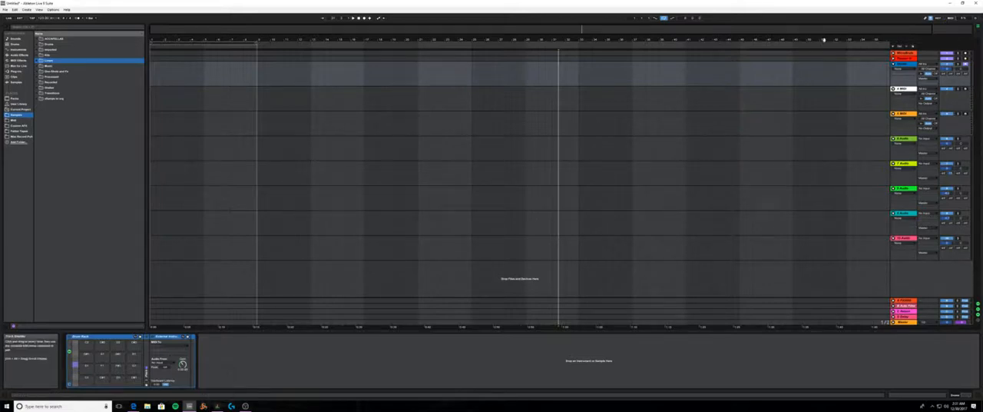
click(962, 3)
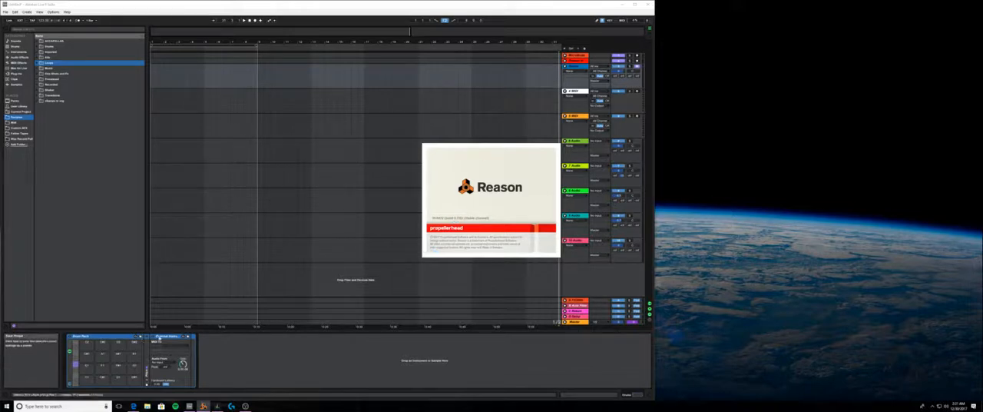
click(76, 369)
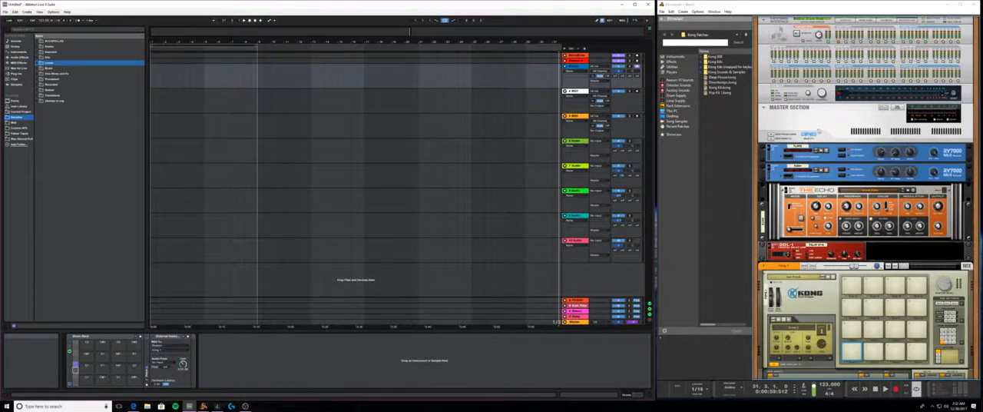
- Switch to Reason and show and hide the Master Section's insert effects to review the mastering chain
click(774, 137)
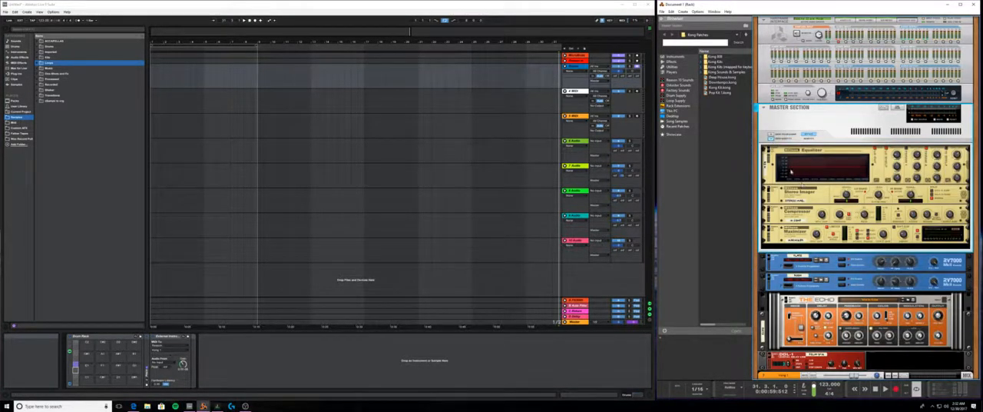
click(774, 137)
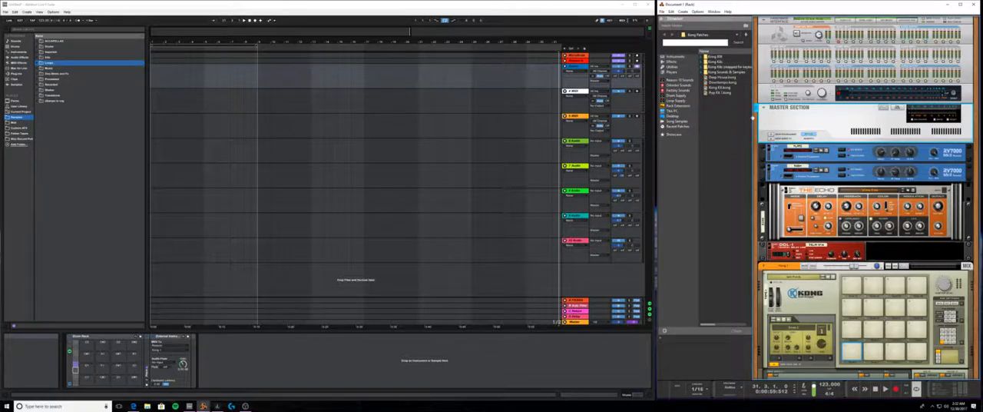
click(774, 137)
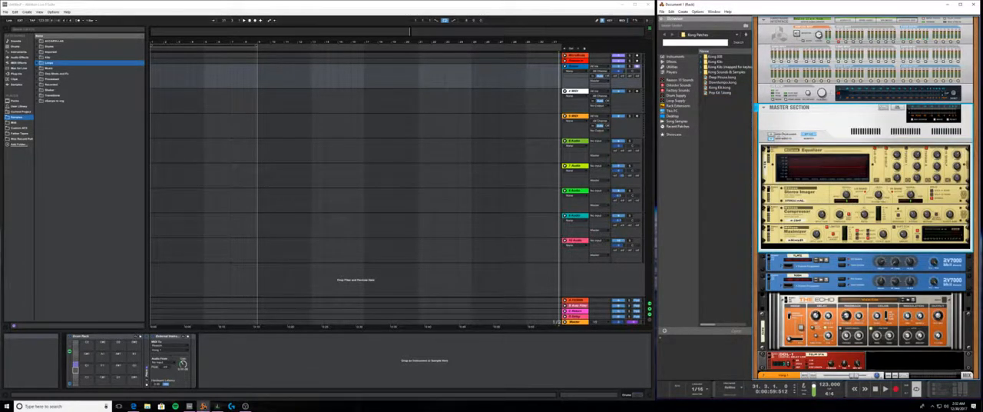
click(774, 137)
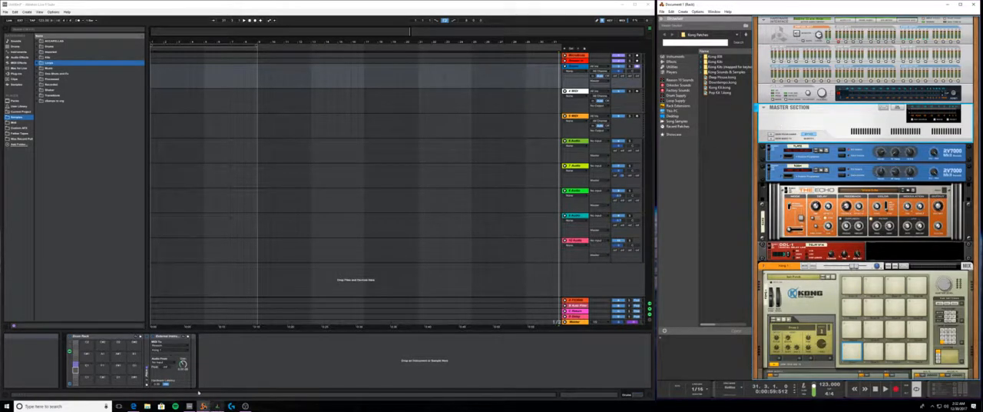
- Examine the devices in Reason's rack from the Master Section through the effects units to the Kong drum machine
click(133, 405)
click(202, 406)
scroll(888, 268, down, 5)
scroll(879, 292, up, 5)
scroll(875, 302, down, 3)
scroll(870, 289, up, 2)
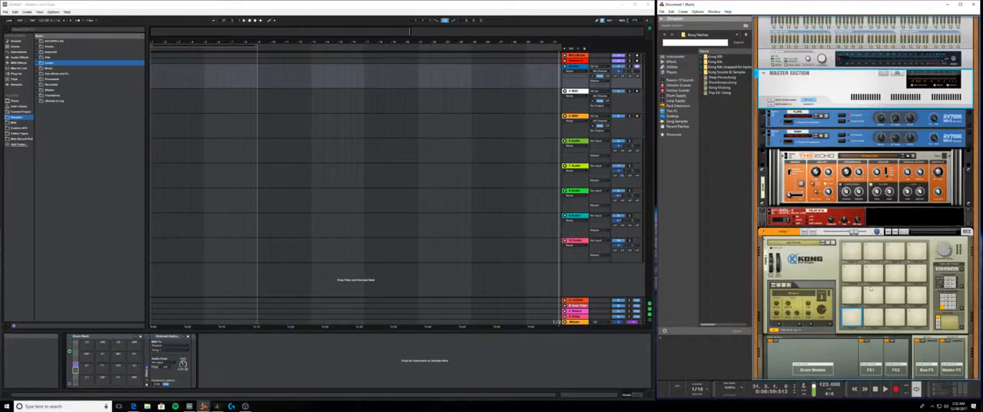
scroll(870, 288, down, 2)
scroll(870, 287, up, 2)
scroll(871, 289, up, 2)
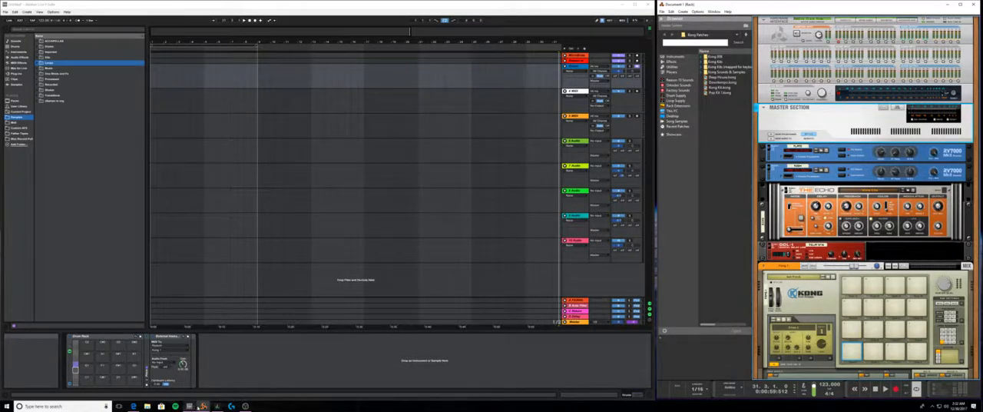
mouse_move(190, 407)
click(771, 138)
click(771, 138)
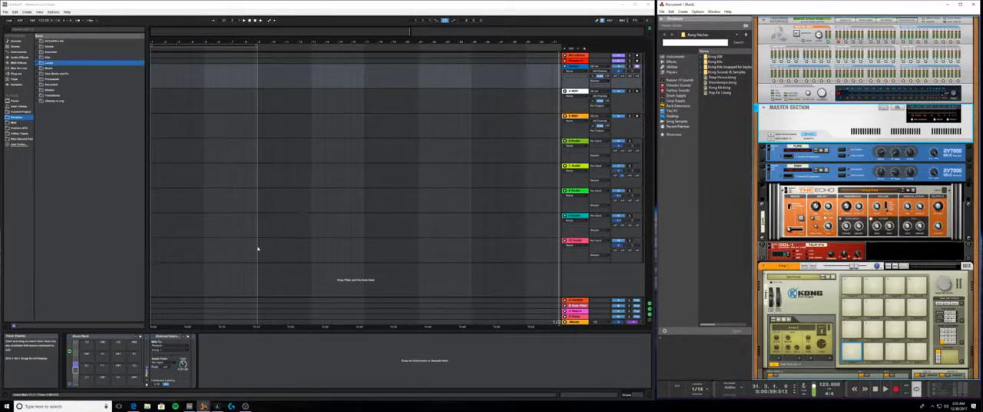
- Switch to Live, show the Drum Rack's Kong pads and unfold the Pitch device ahead of External Instrument in the first pad's chain
click(76, 365)
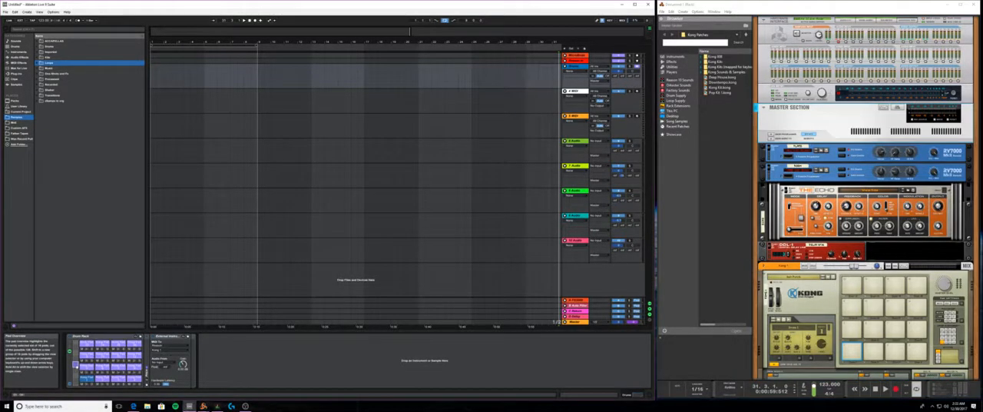
click(75, 367)
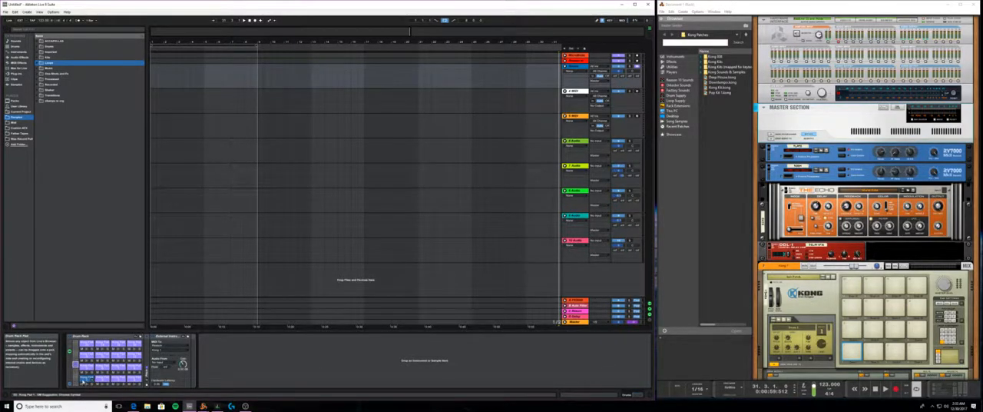
double_click(148, 360)
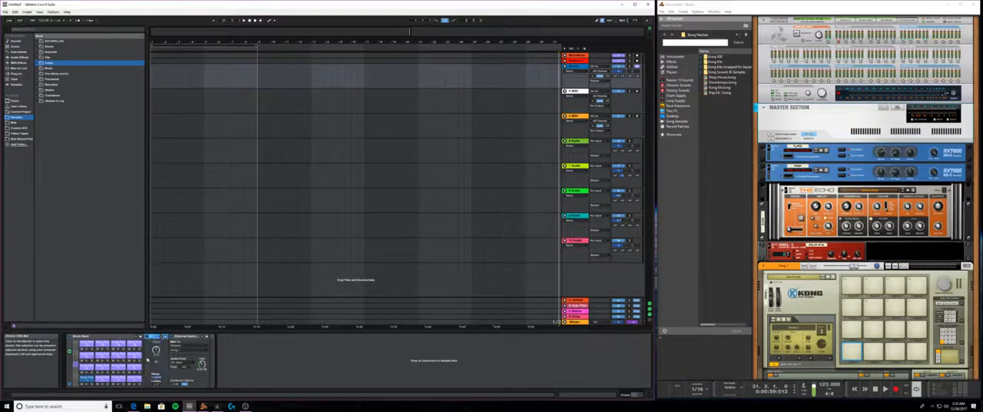
click(184, 336)
click(148, 336)
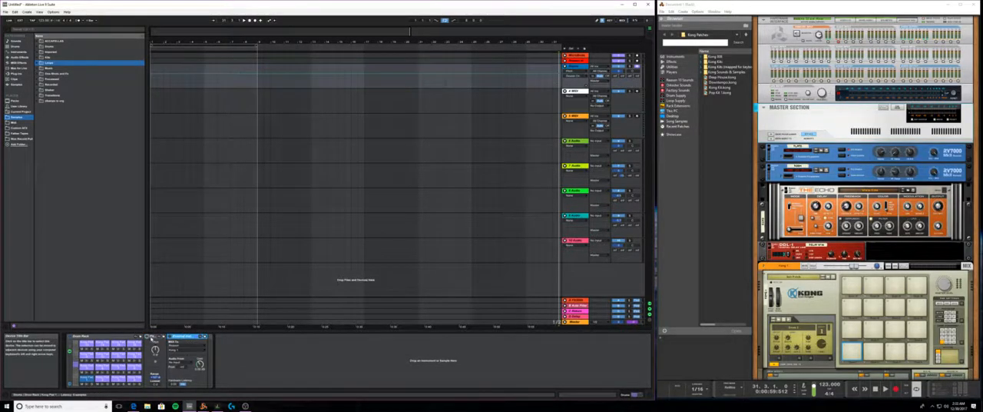
click(149, 338)
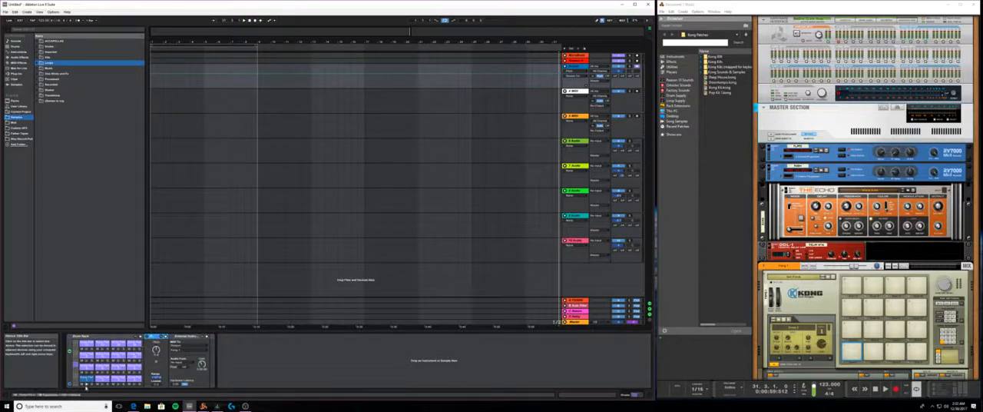
- Audition the lowest row of Drum Rack pads to trigger the matching Kong pads in Reason
click(86, 384)
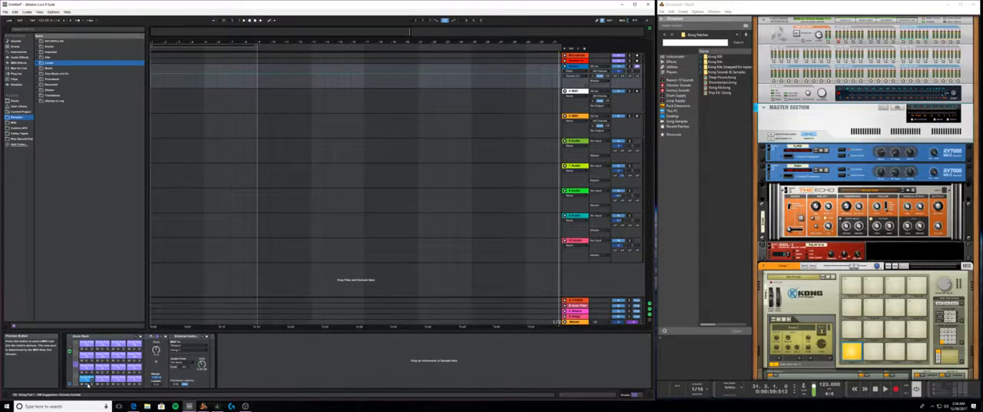
click(695, 367)
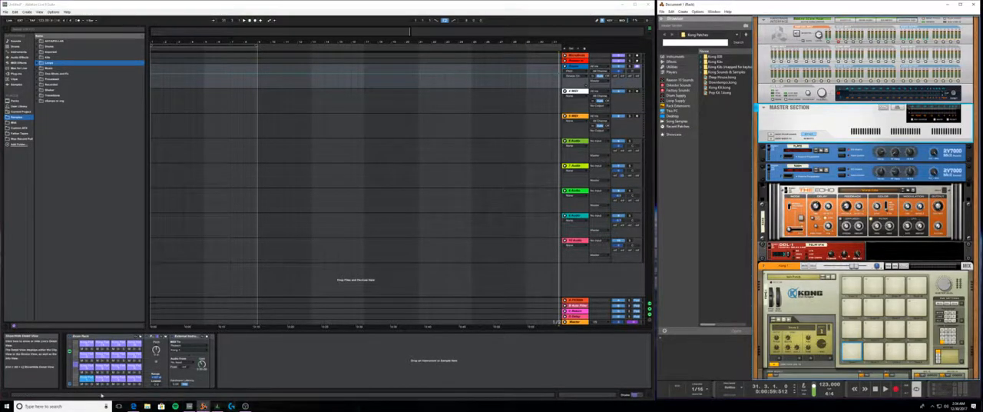
click(102, 378)
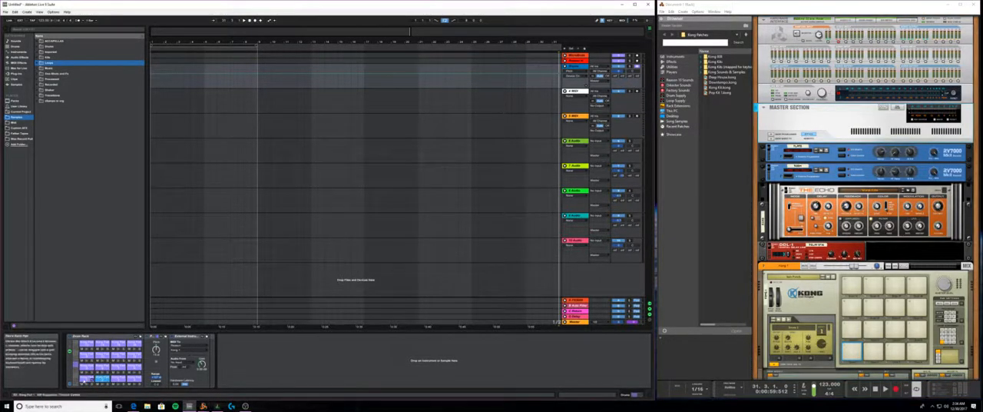
click(102, 379)
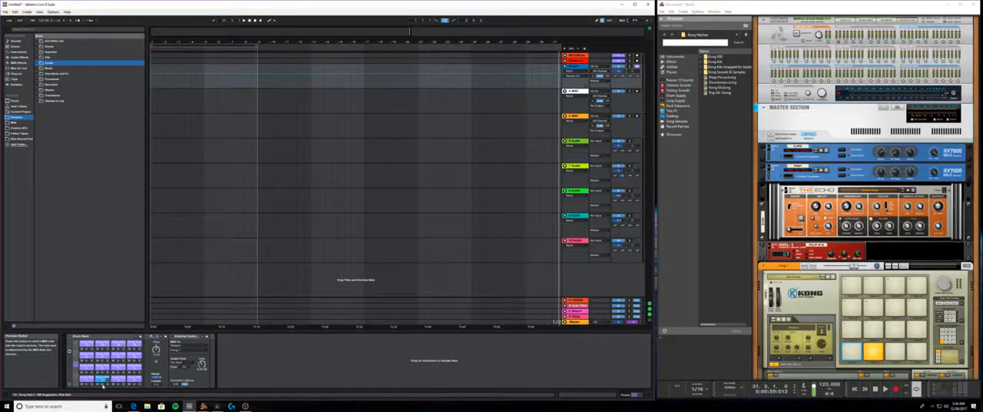
click(119, 382)
click(134, 379)
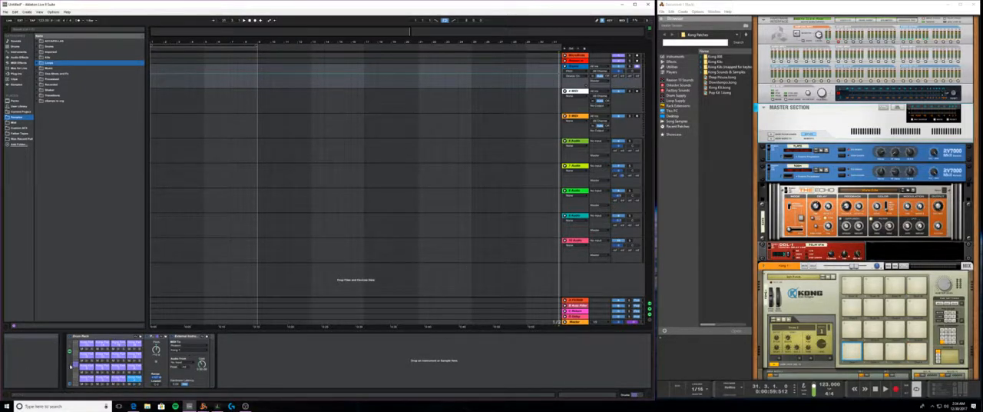
- Audition pads in the Drum Rack's upper rows, select Kong in Reason's rack and reselect the first Drum Rack pad
click(88, 368)
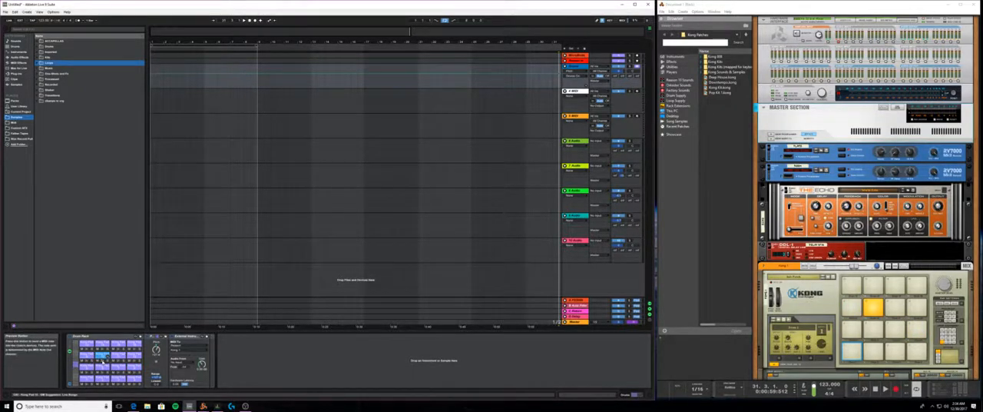
click(117, 357)
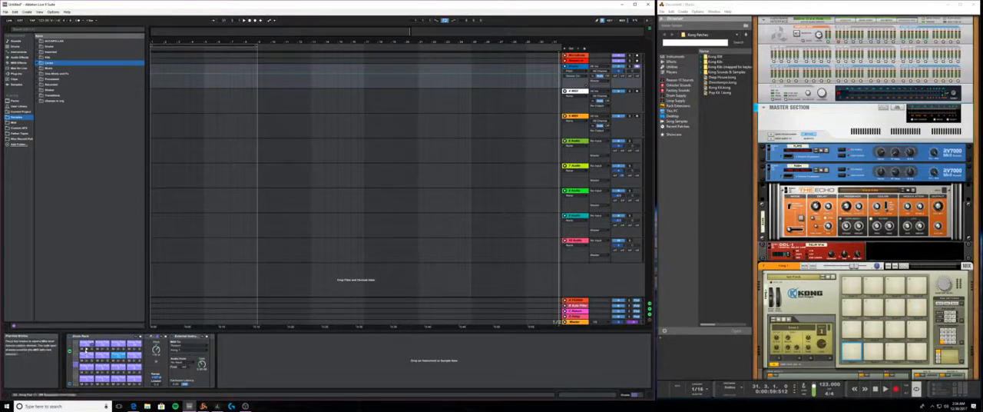
click(135, 348)
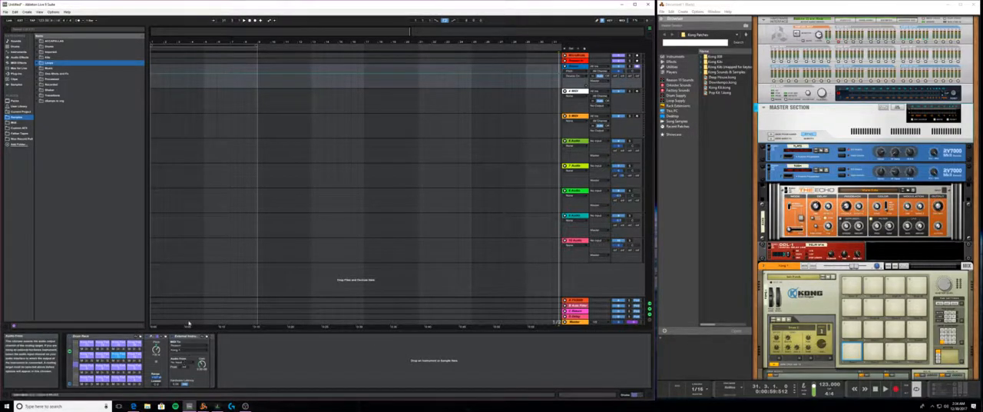
click(789, 287)
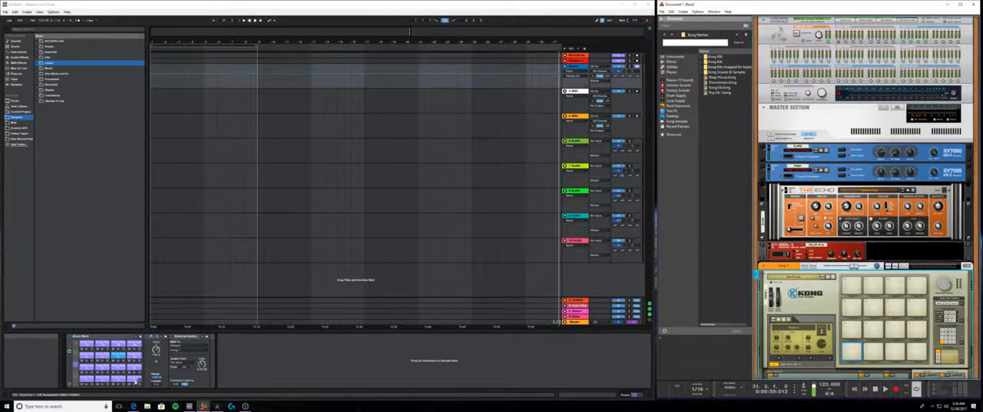
click(84, 378)
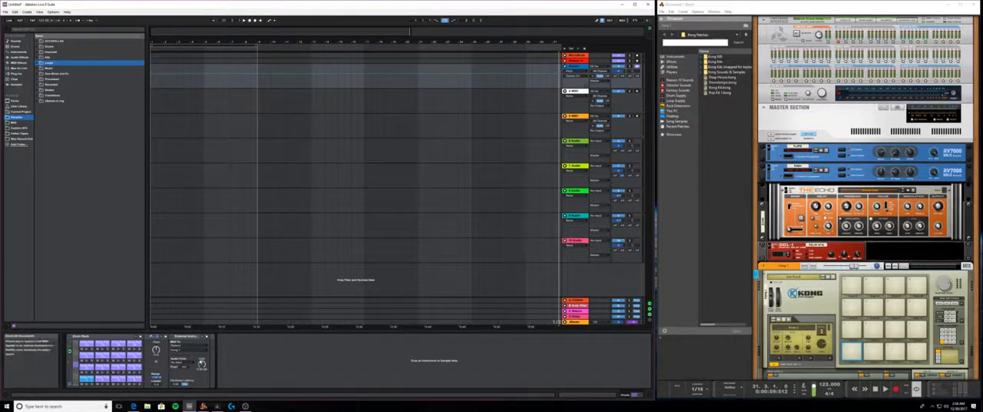
- Flip Reason's rack to its rear side, then unfold Live's red track and set its audio input from Reason to the Mix channels
key(alt+Tab)
key(Tab)
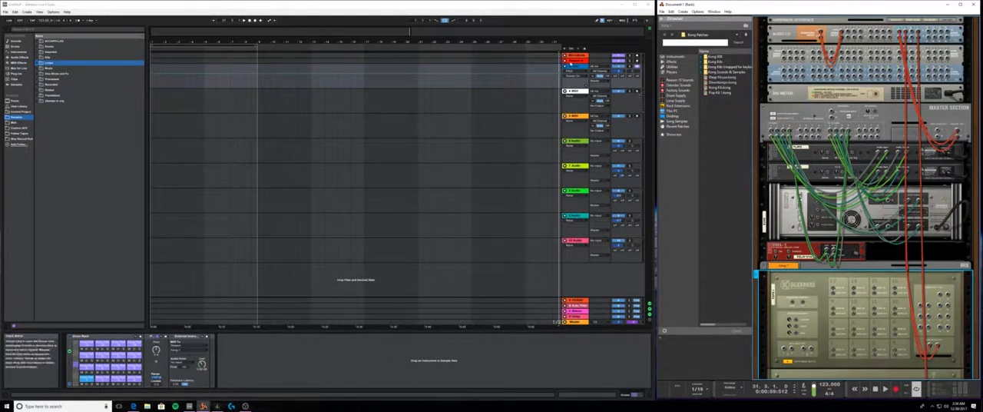
click(565, 61)
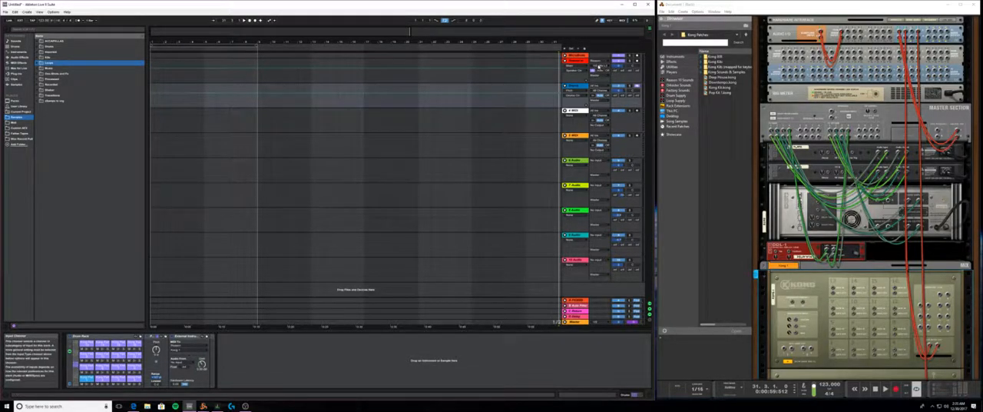
click(599, 62)
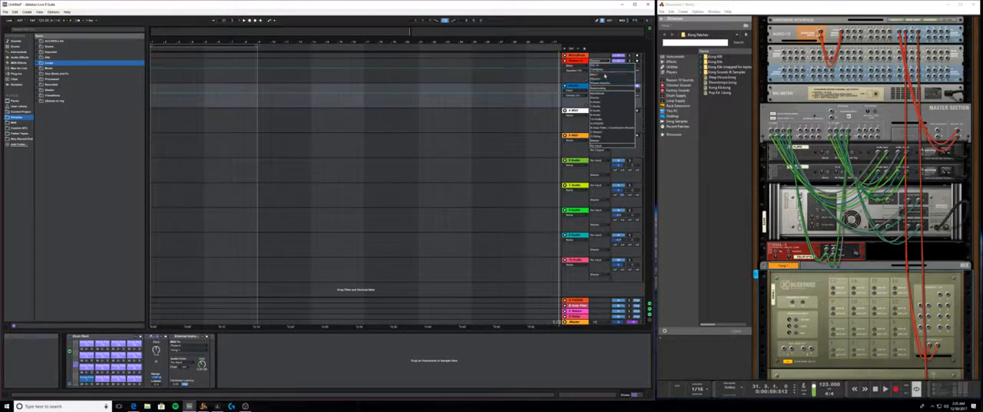
click(602, 80)
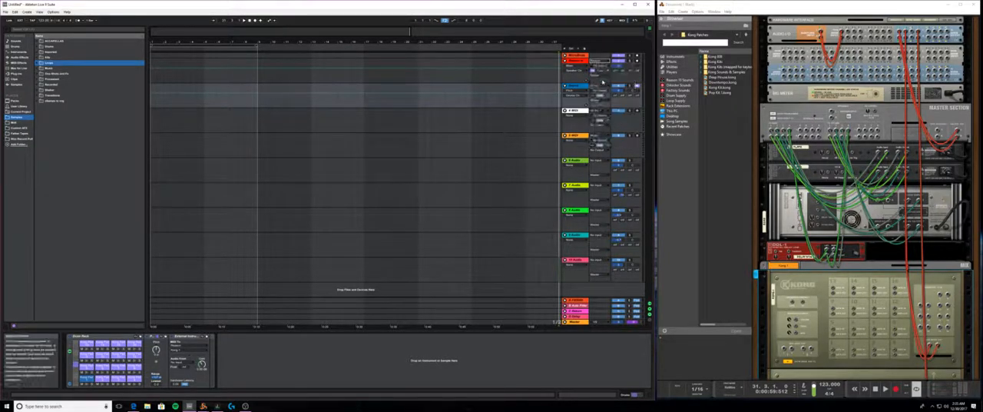
click(611, 62)
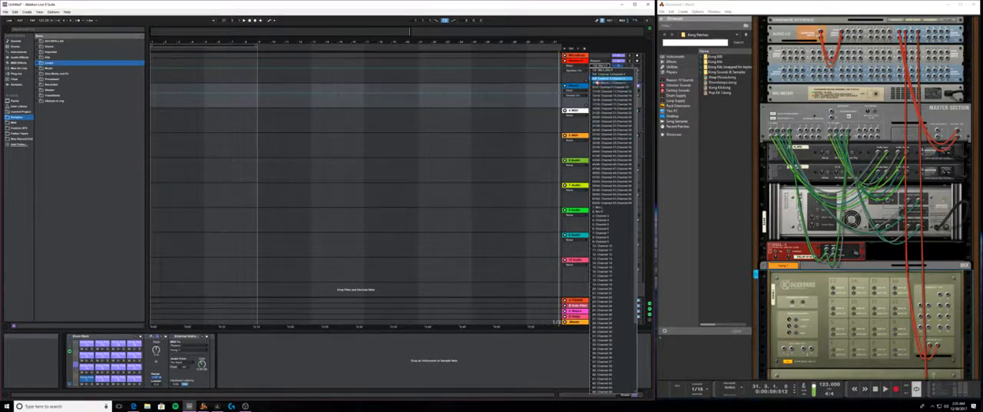
click(611, 70)
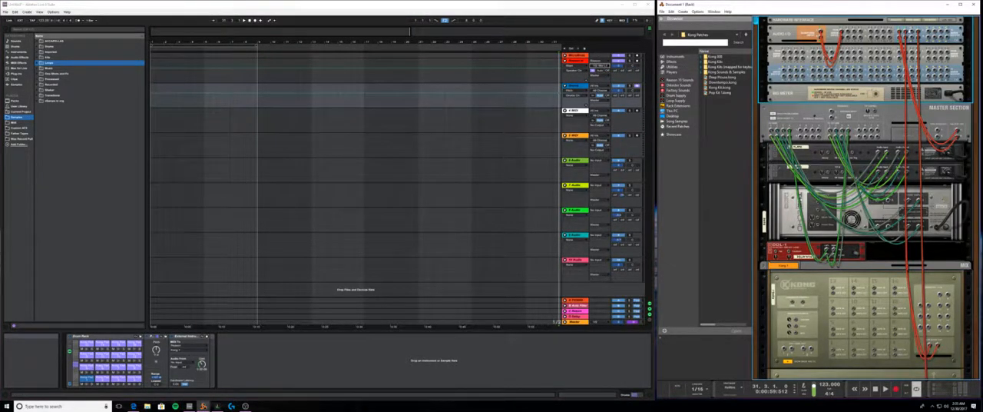
- Patch one of Kong's separate output pairs to a free input pair on Reason's hardware interface
key(Tab)
key(Tab)
click(940, 294)
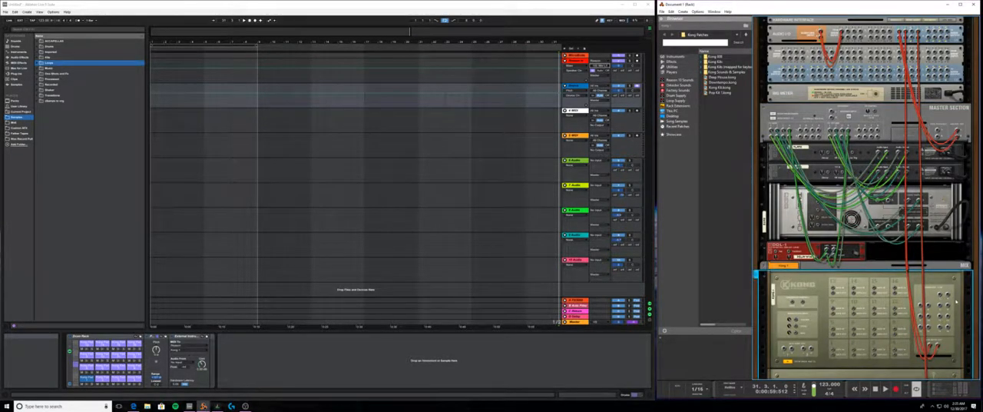
drag(939, 295, 910, 34)
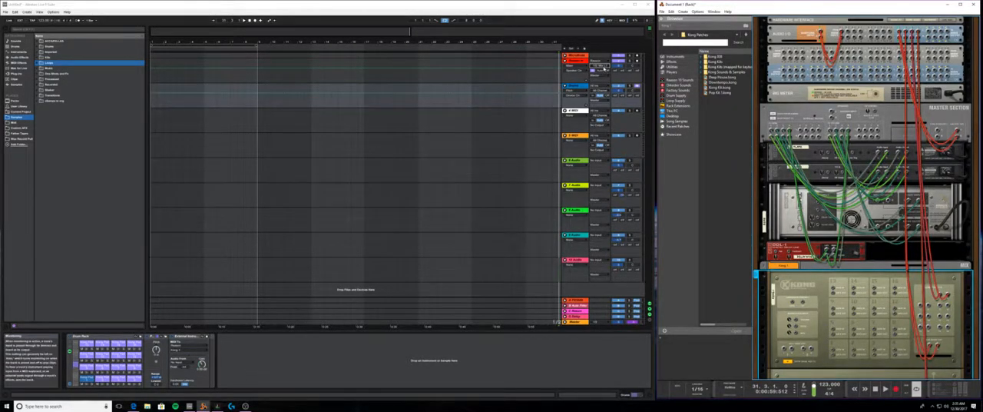
- Review the red track's input channels and choose a separate Reason channel pair as Audio From in the first pad's External Instrument
click(599, 66)
click(608, 80)
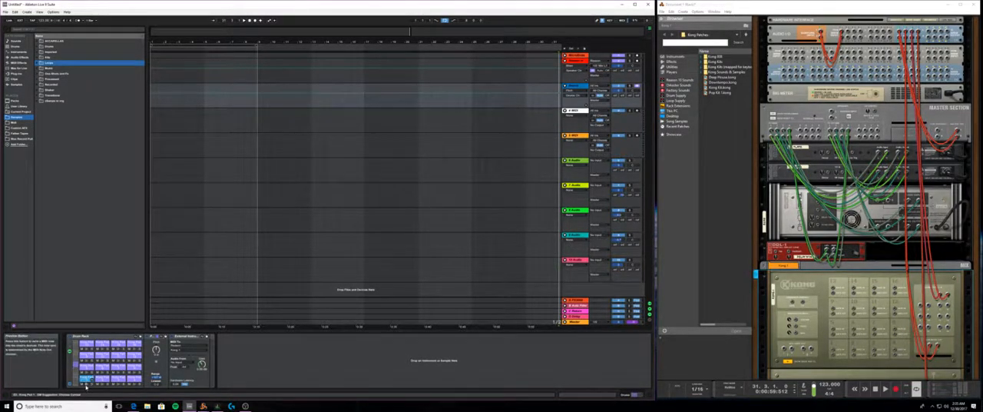
click(182, 366)
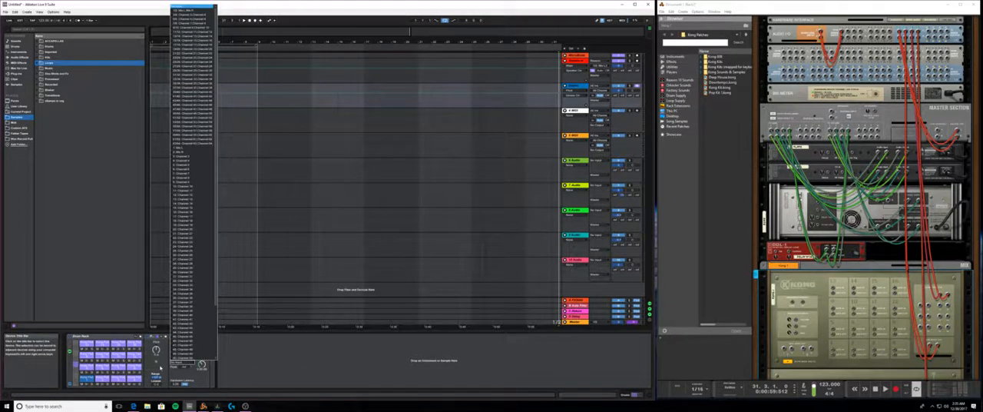
click(192, 20)
- Inspect Kong's drum module rear and move the new cables to a neighbouring pair of Kong's separate outputs
scroll(864, 230, down, 2)
scroll(869, 234, down, 3)
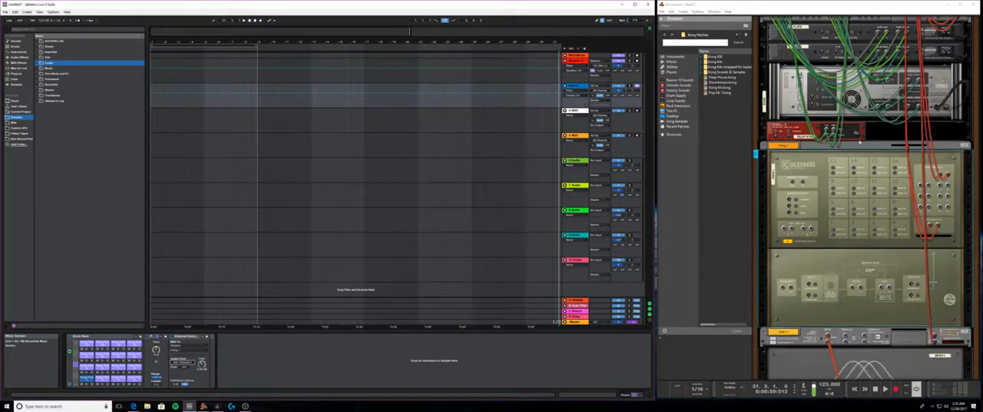
click(914, 271)
scroll(922, 241, up, 5)
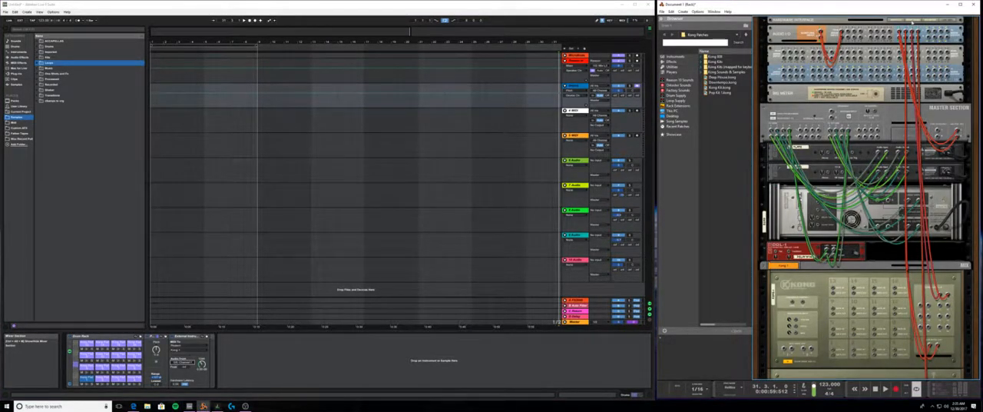
click(929, 302)
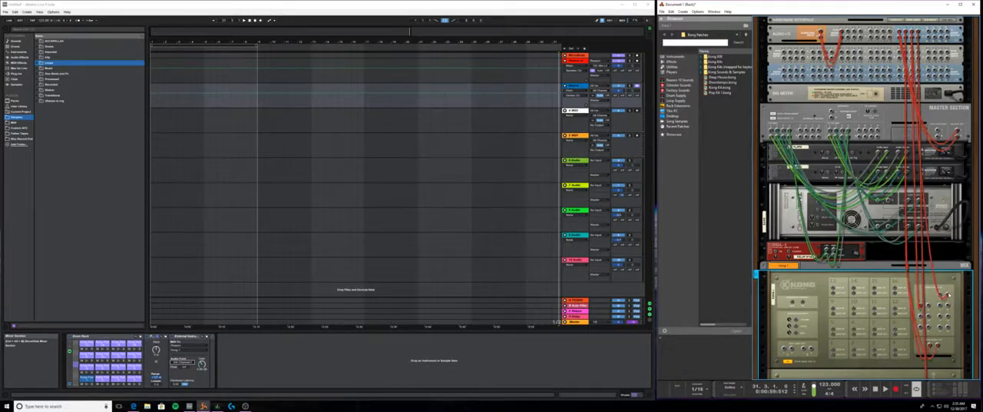
drag(927, 303, 926, 304)
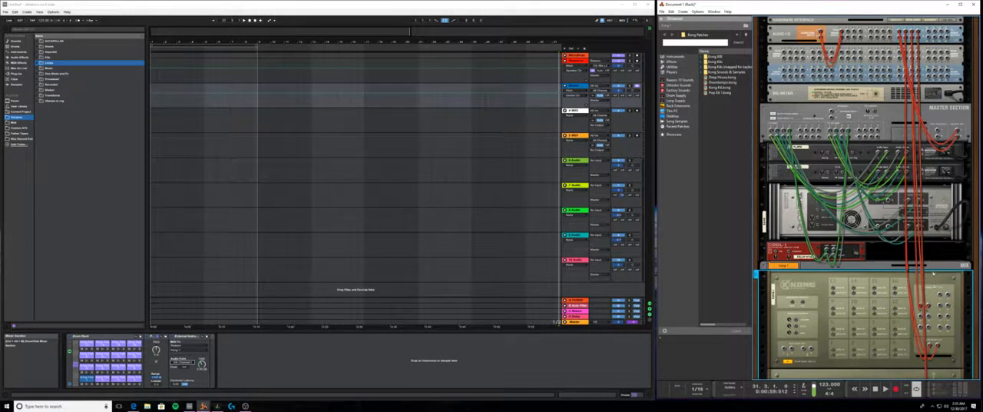
- Flip the rack to its front, unfold Kong's programmer and load NN-Nano Sampler as the first pad's drum module
key(Tab)
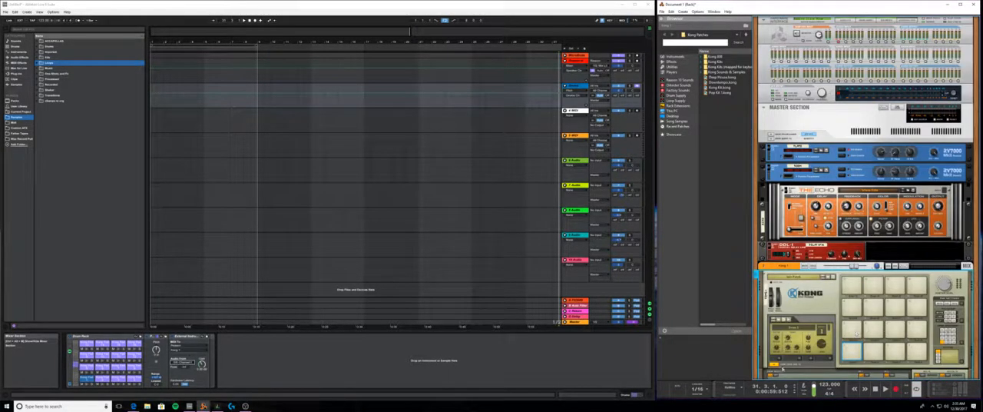
click(782, 368)
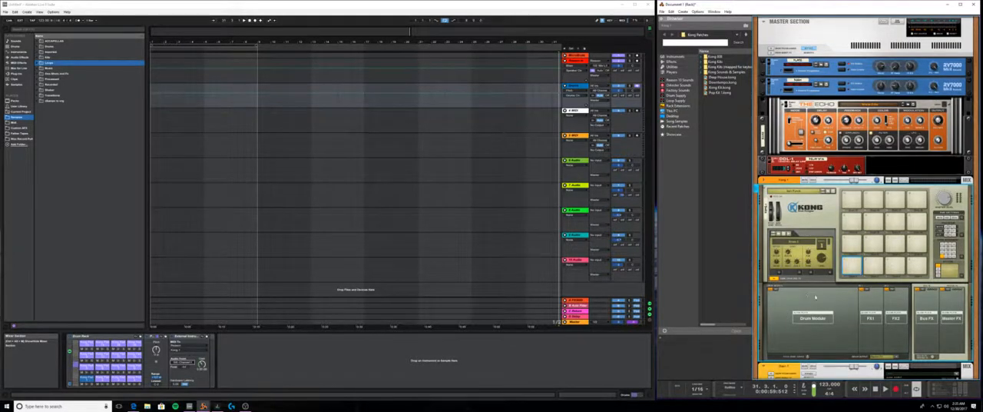
click(86, 380)
click(852, 268)
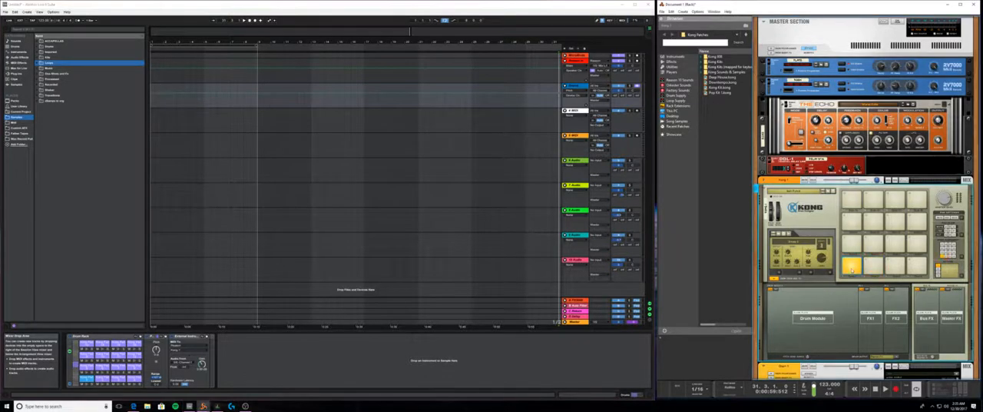
click(776, 291)
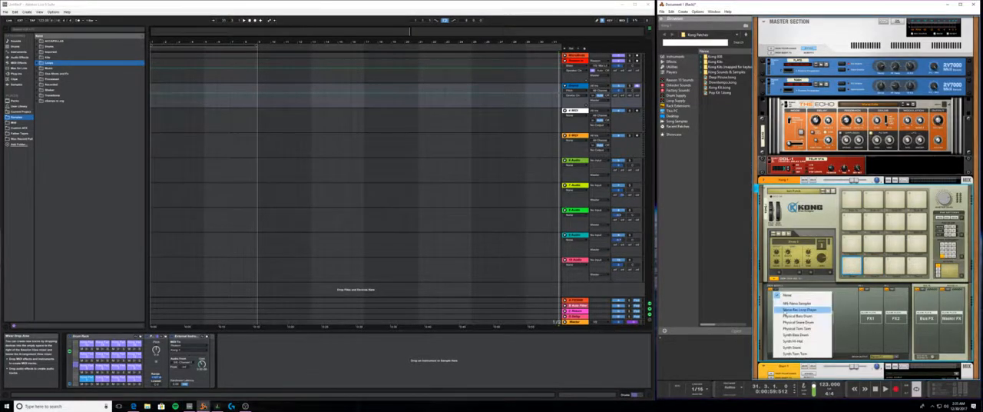
click(811, 313)
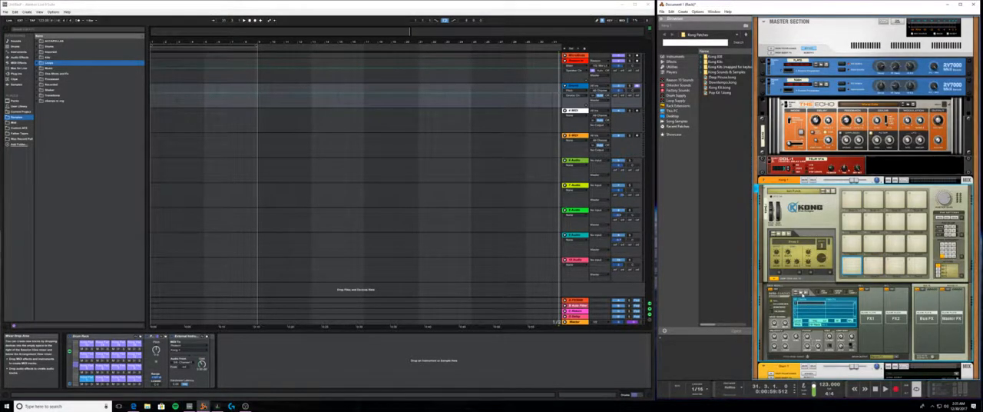
- Try sampling directly into the first pad's NN-Nano Sampler, stop the recording and dismiss the device's context menu
click(802, 294)
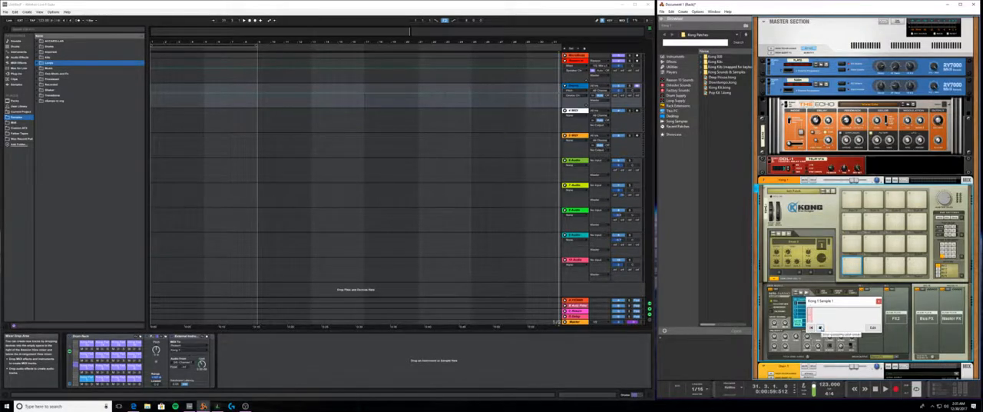
click(820, 327)
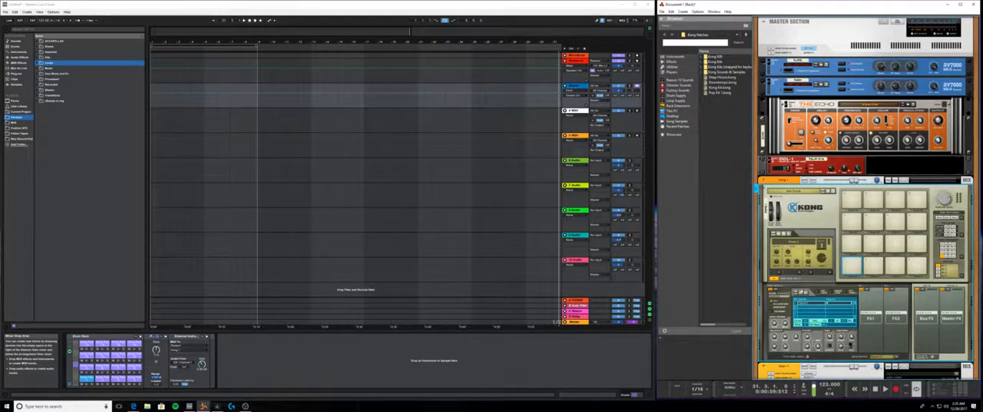
right_click(805, 303)
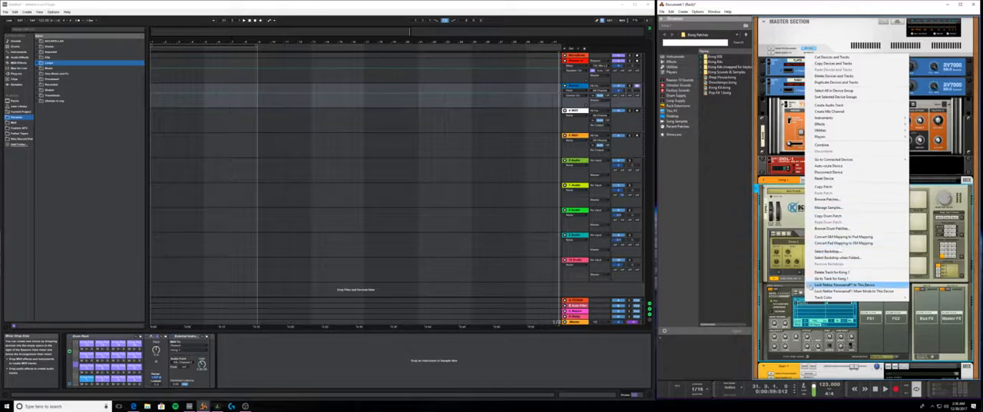
click(813, 314)
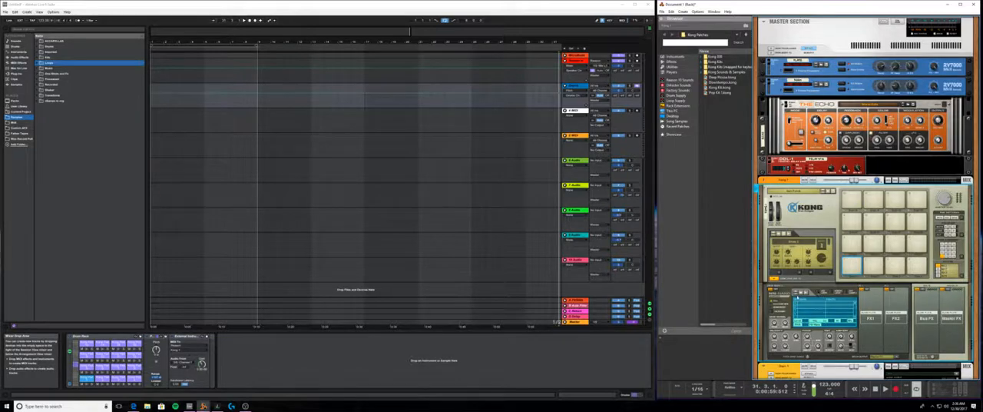
- Browse samples for the NN-Nano Sampler and expand the Bass Drums folder within Kong Sounds & Samples
click(801, 293)
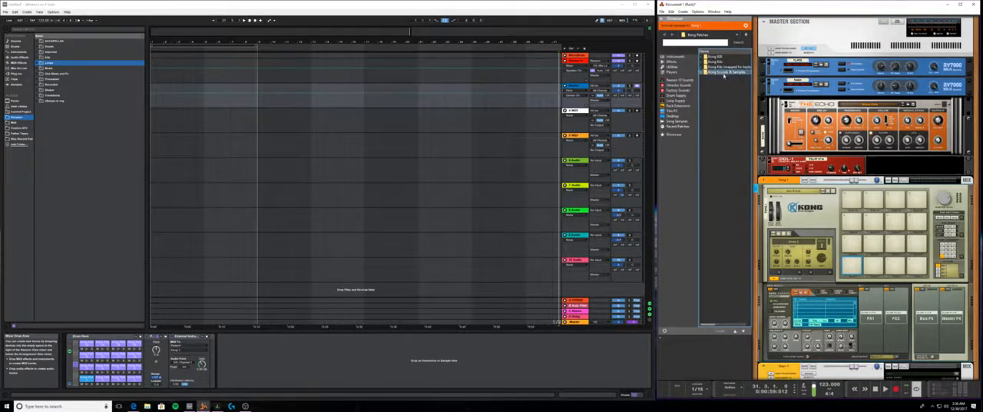
double_click(714, 60)
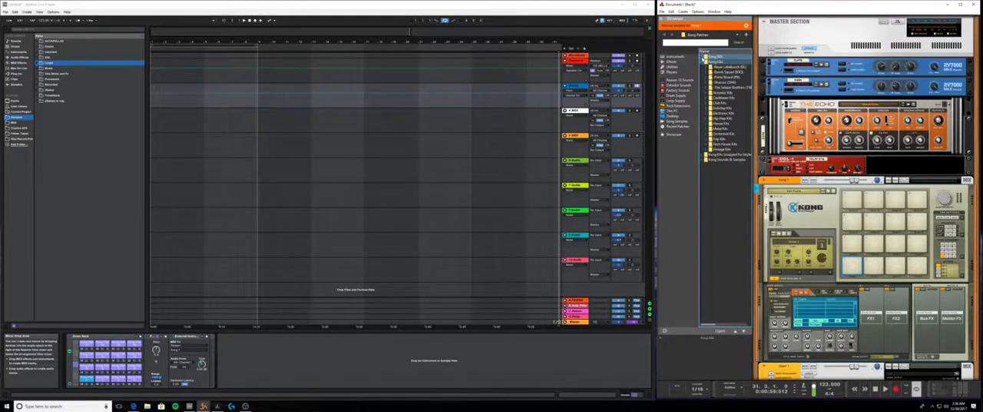
click(710, 71)
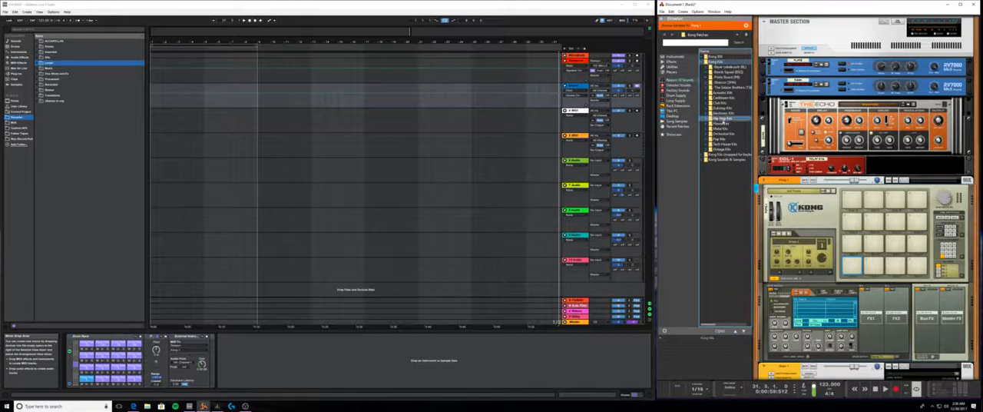
click(716, 129)
double_click(703, 159)
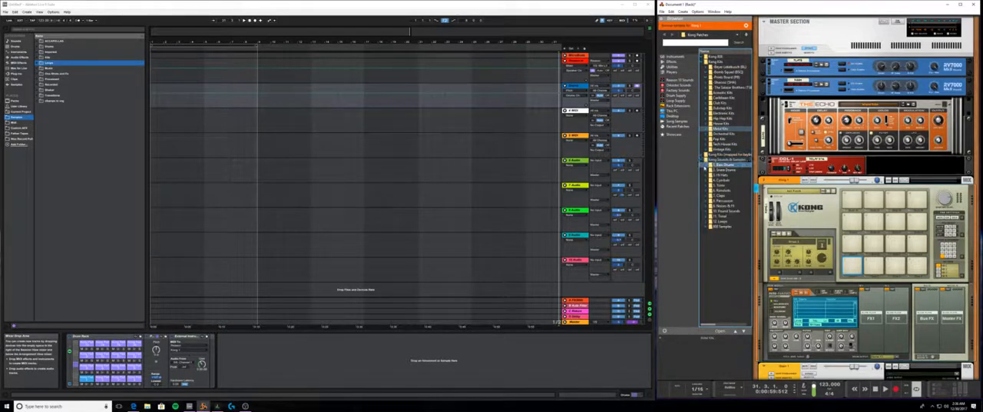
click(728, 133)
- Preview bass drum samples, load one onto Kong's first pad and trigger it from Live's Drum Rack
click(732, 166)
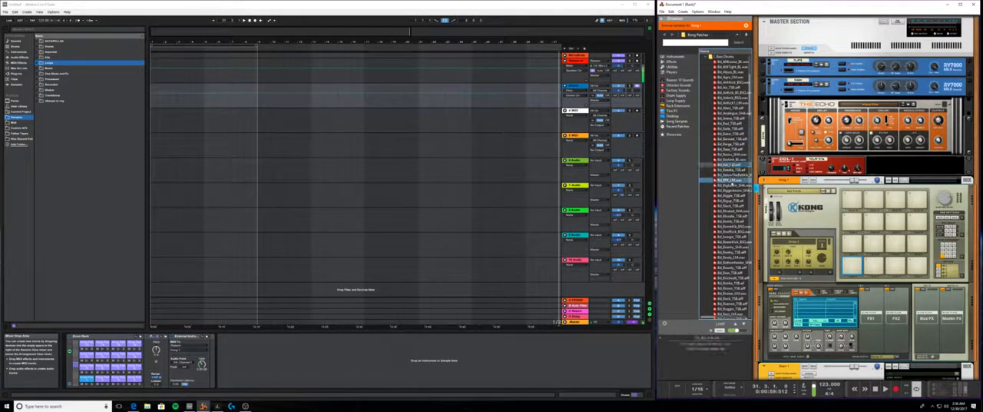
click(731, 179)
drag(729, 181, 852, 267)
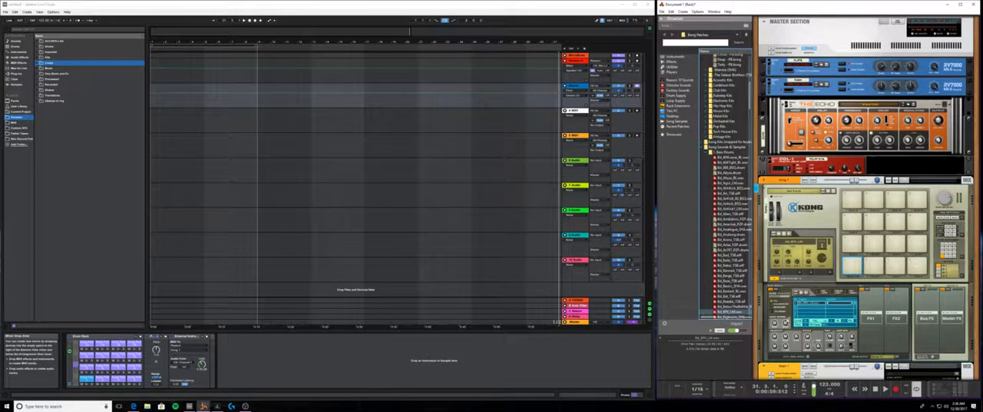
click(86, 382)
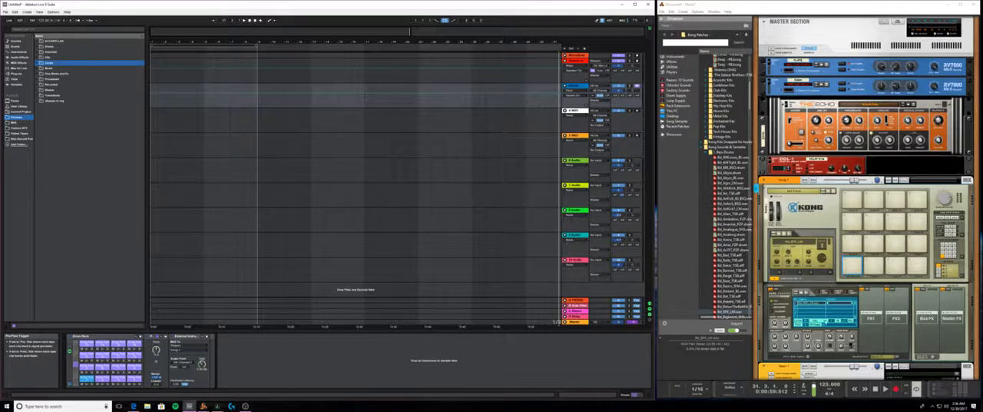
- Adjust the first pad's drum output routing in Kong and retrigger the pad from Live's Drum Rack
click(894, 357)
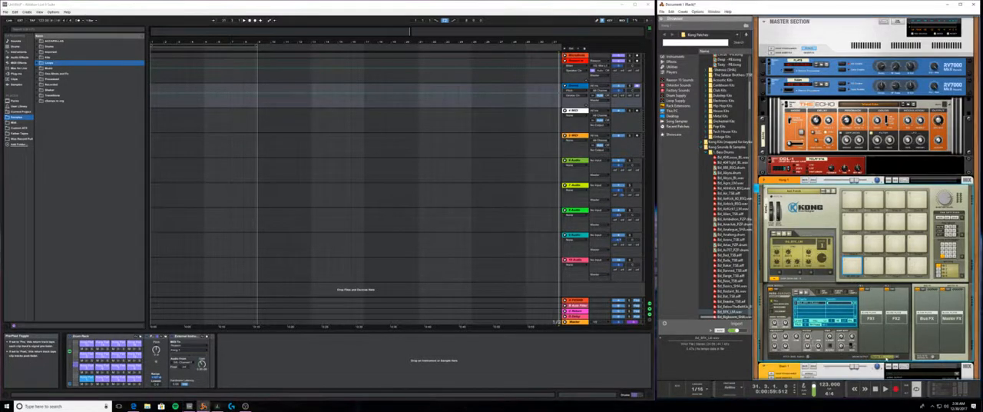
click(924, 322)
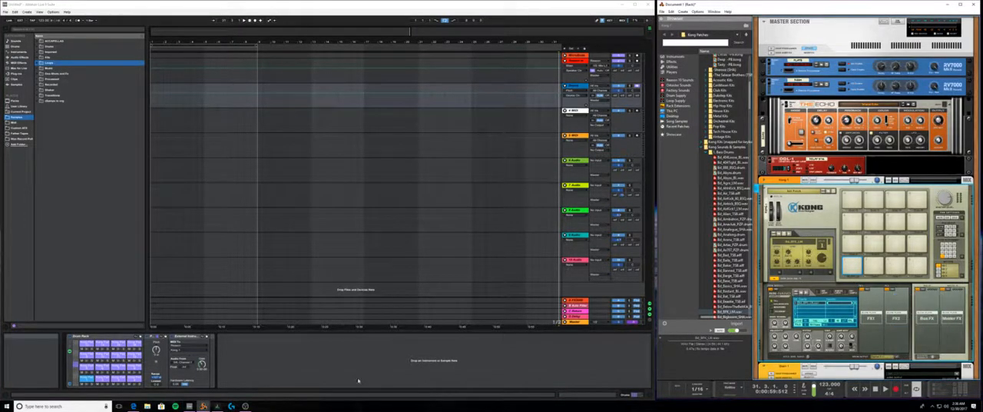
click(86, 381)
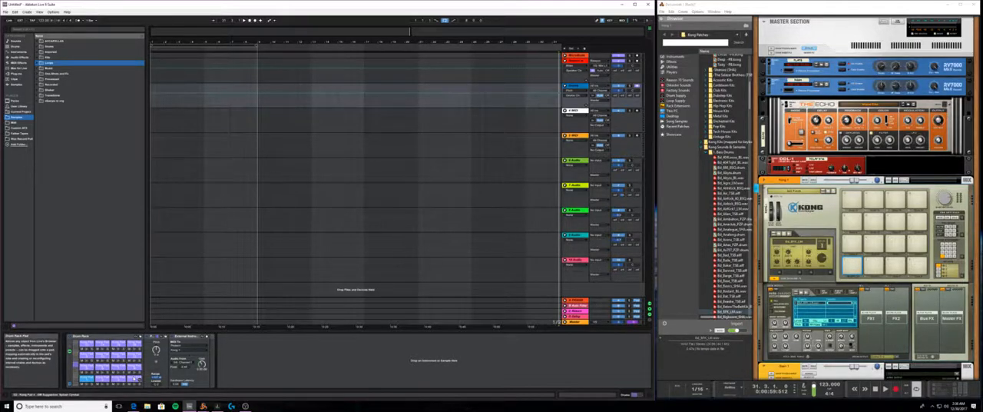
scroll(134, 378, up, 4)
scroll(134, 378, down, 2)
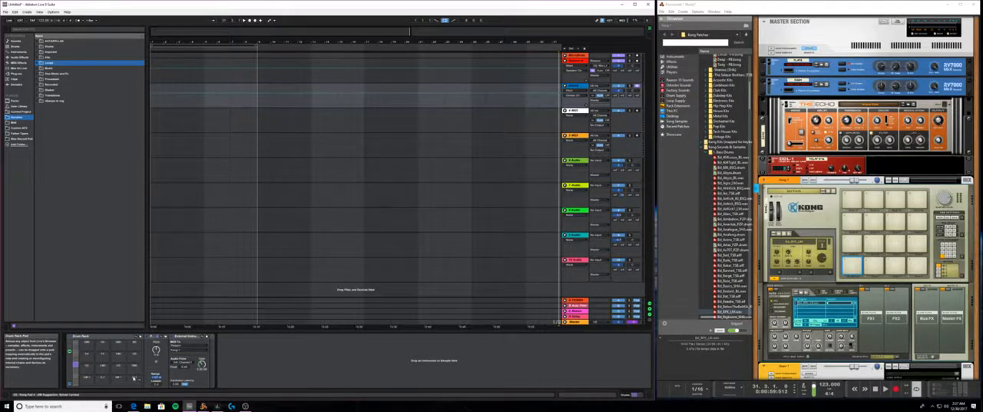
scroll(133, 378, up, 2)
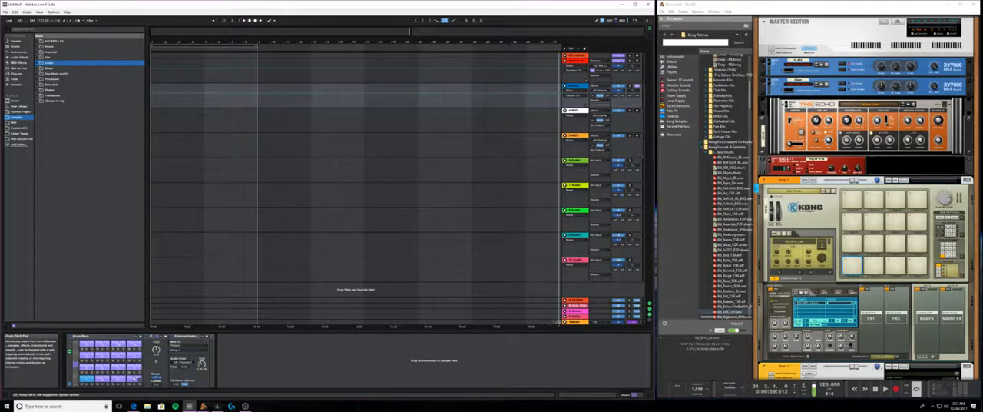
- Look through the Drum Rack's pad banks in Live, comparing the mapped Kong pads with the other note ranges
scroll(134, 378, down, 2)
scroll(133, 378, up, 2)
scroll(134, 378, down, 2)
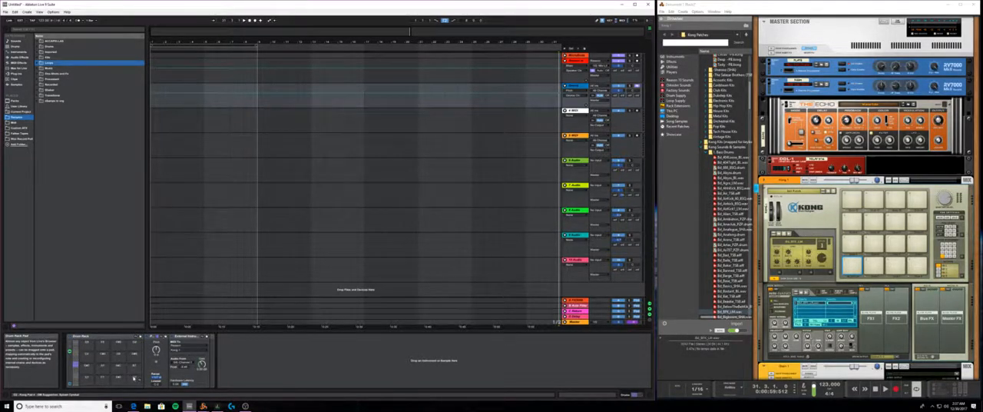
scroll(134, 378, up, 2)
scroll(134, 378, down, 2)
scroll(133, 377, up, 2)
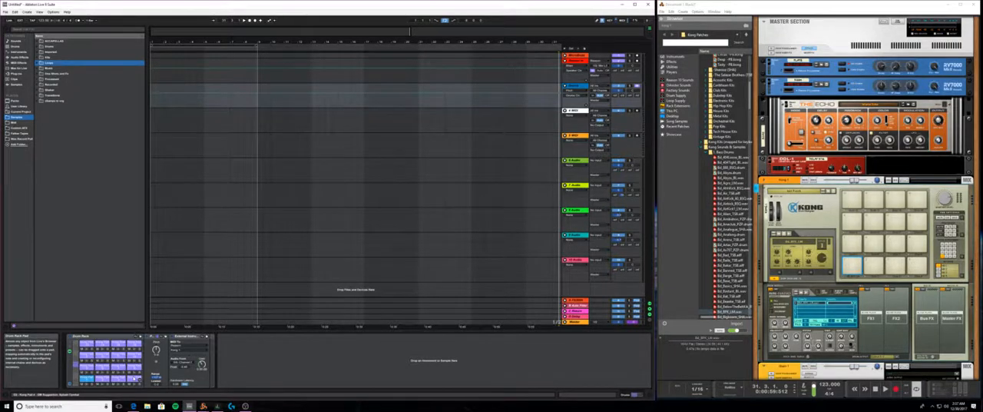
scroll(134, 378, down, 2)
scroll(133, 378, up, 2)
scroll(865, 200, down, 5)
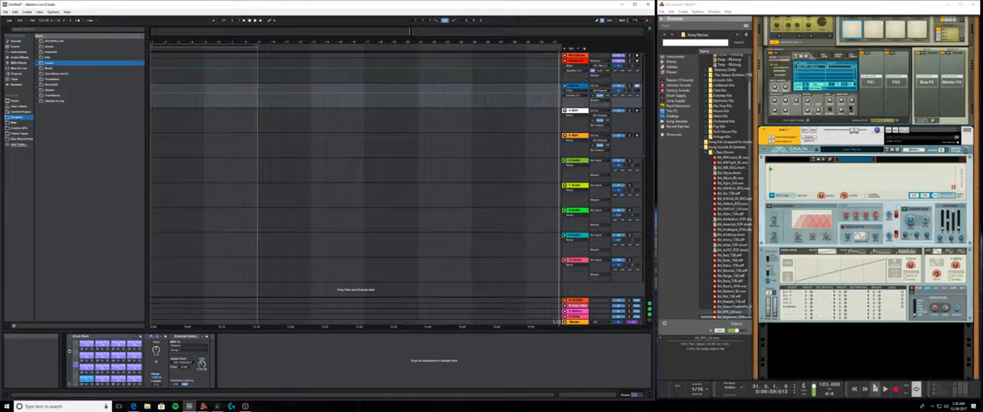
- Start and stop playback from Reason's transport to check how it drives Live's transport
click(874, 389)
click(885, 388)
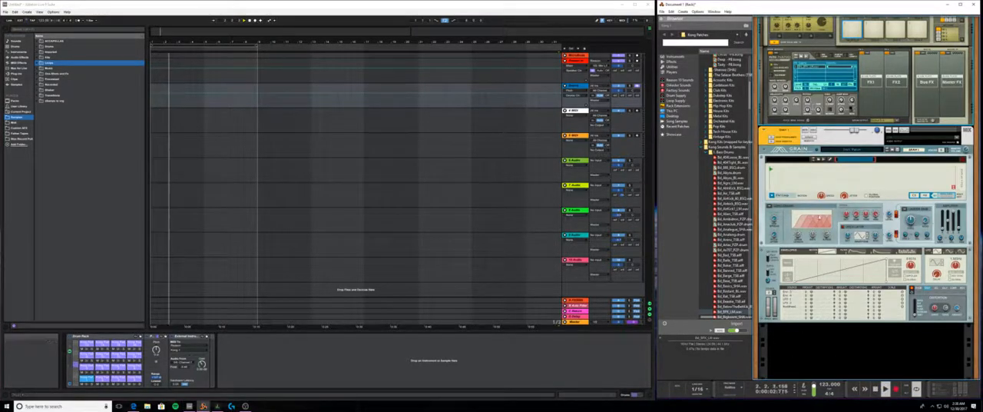
click(875, 388)
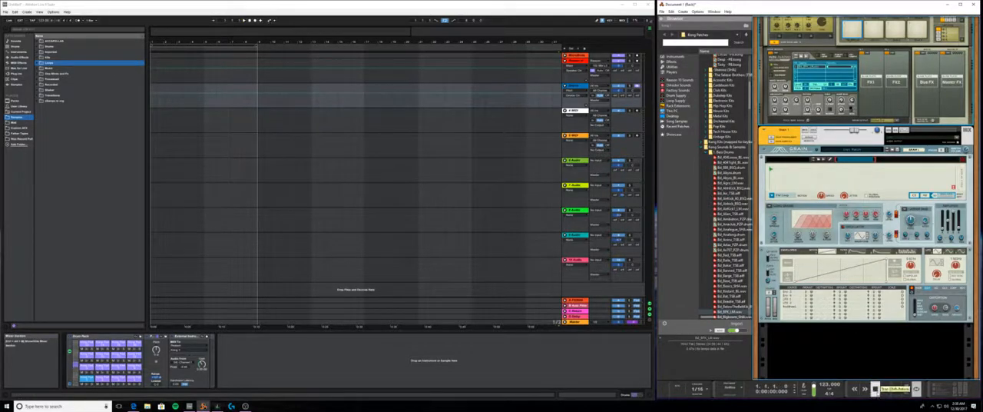
click(885, 389)
click(876, 389)
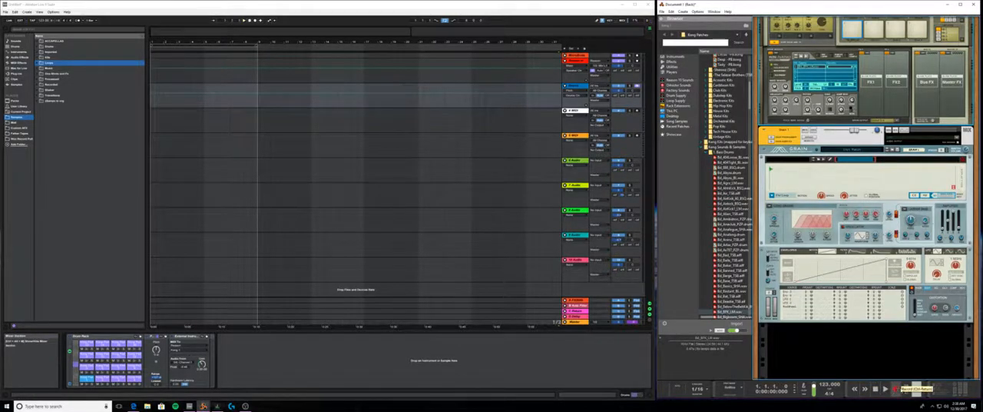
- Toggle looping on and off repeatedly from Reason's transport
click(917, 389)
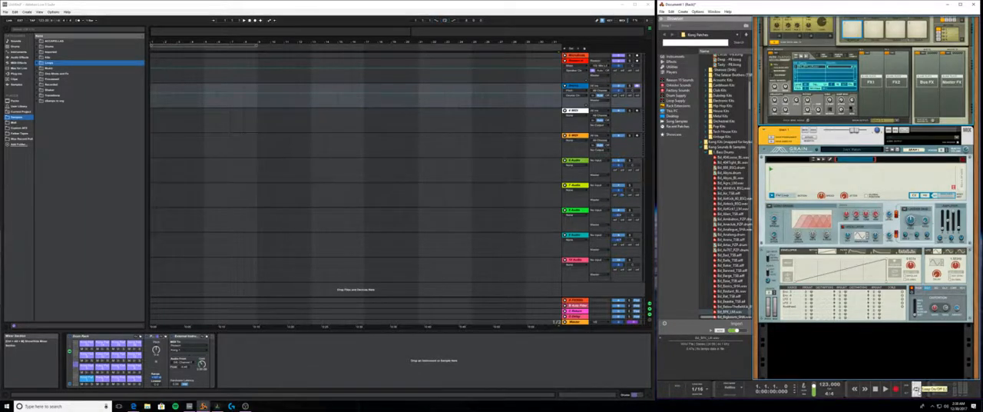
click(917, 390)
click(917, 390)
click(917, 389)
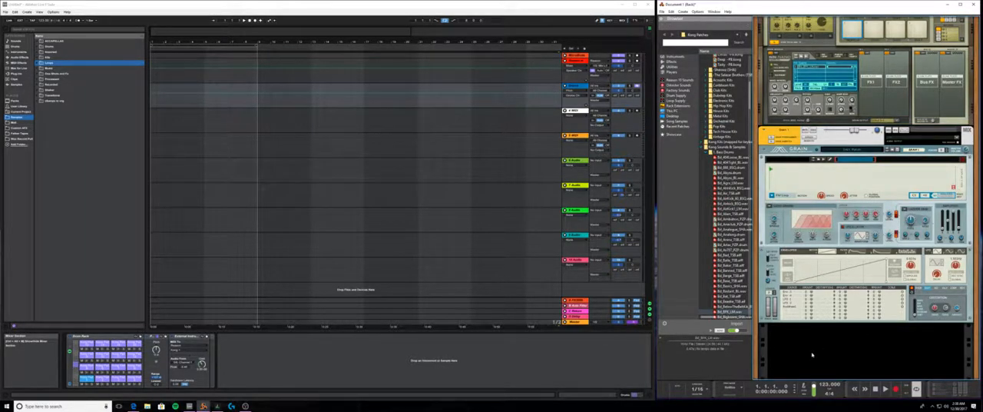
- Show Reason's sequencer next to Live's arrangement, dismiss the update notice and enlarge the sequencer area over the mixer
key(F7)
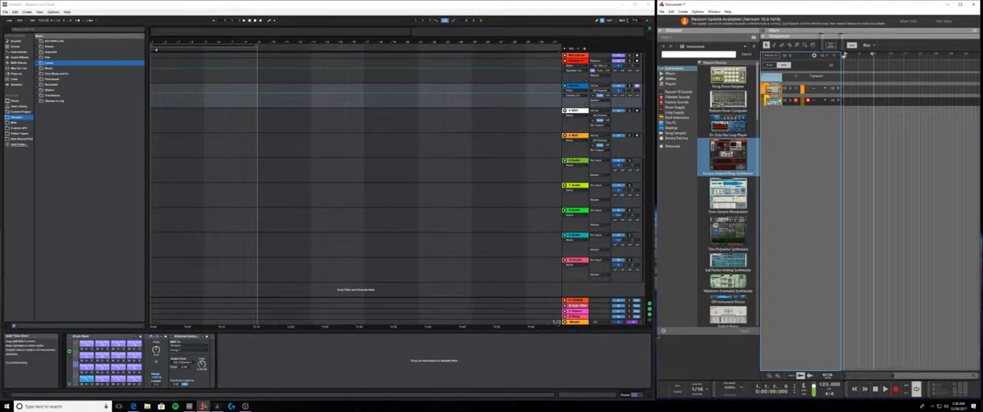
drag(256, 46, 258, 65)
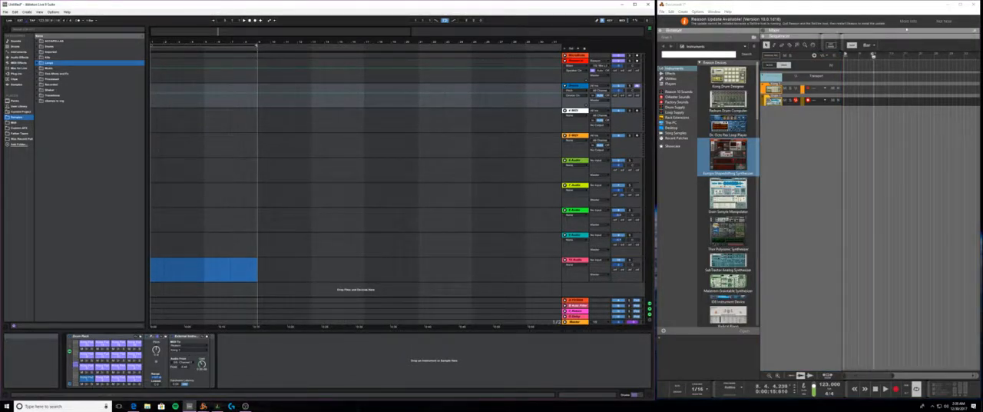
click(944, 21)
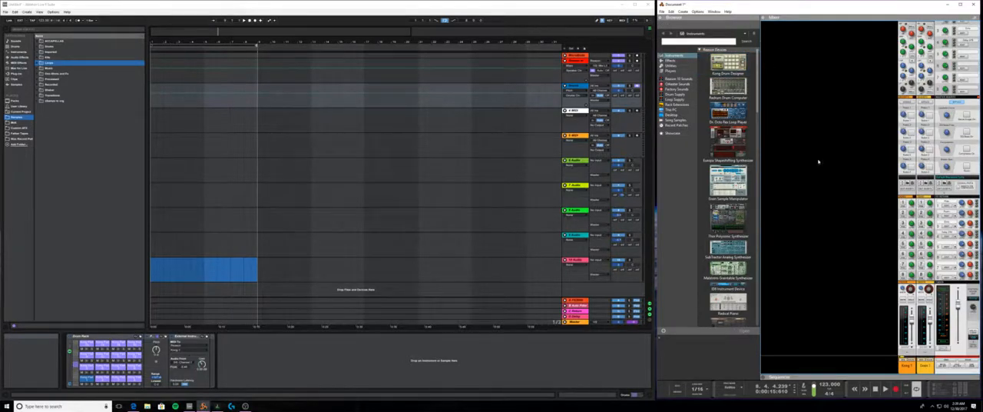
drag(764, 375, 765, 42)
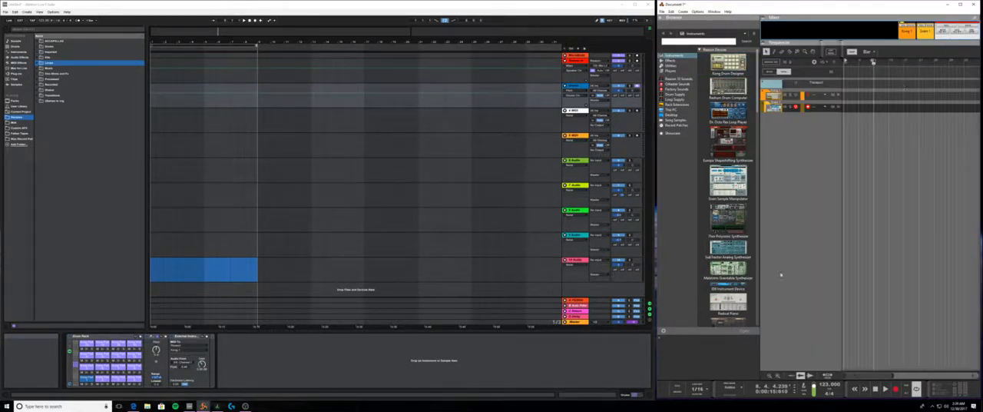
- Switch back to Reason's separate rack window and reposition it beside Live
mouse_move(203, 406)
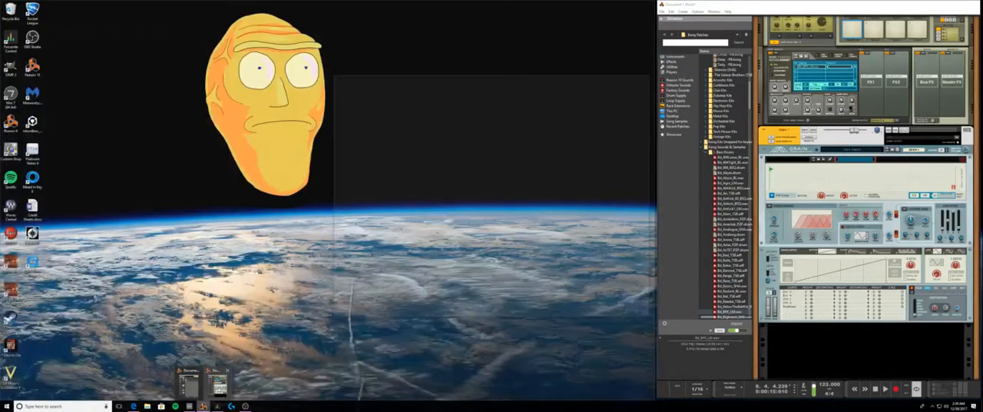
click(218, 378)
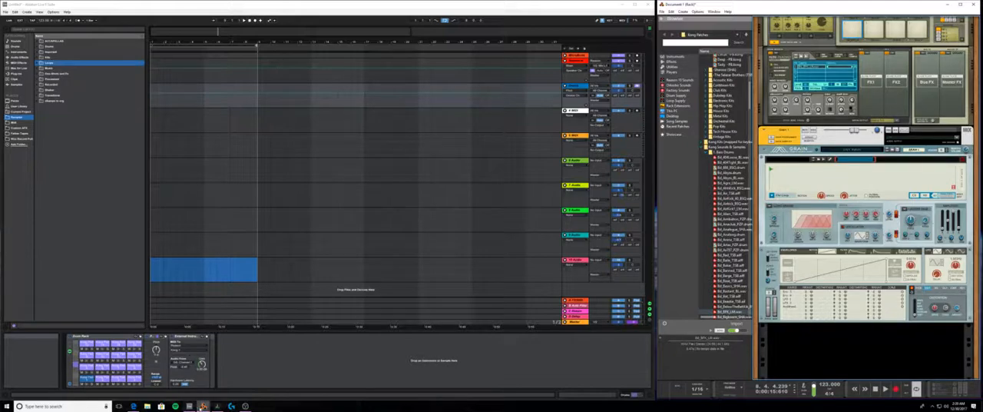
mouse_move(203, 406)
mouse_move(699, 4)
mouse_down()
mouse_move(330, 81)
mouse_move(449, 66)
mouse_move(368, 69)
mouse_move(708, 53)
mouse_move(696, 95)
mouse_move(700, 19)
mouse_up()
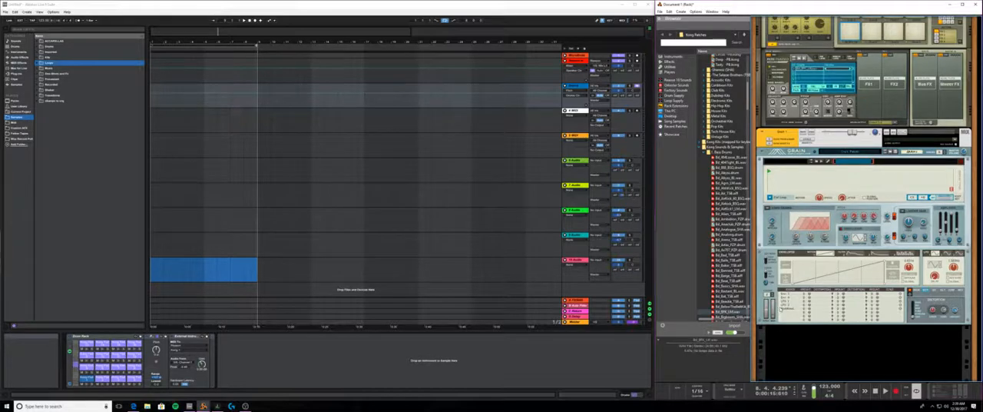
scroll(819, 215, up, 15)
scroll(865, 200, down, 15)
- Add a Redrum Drum Computer from Reason's instruments to the rack
click(672, 56)
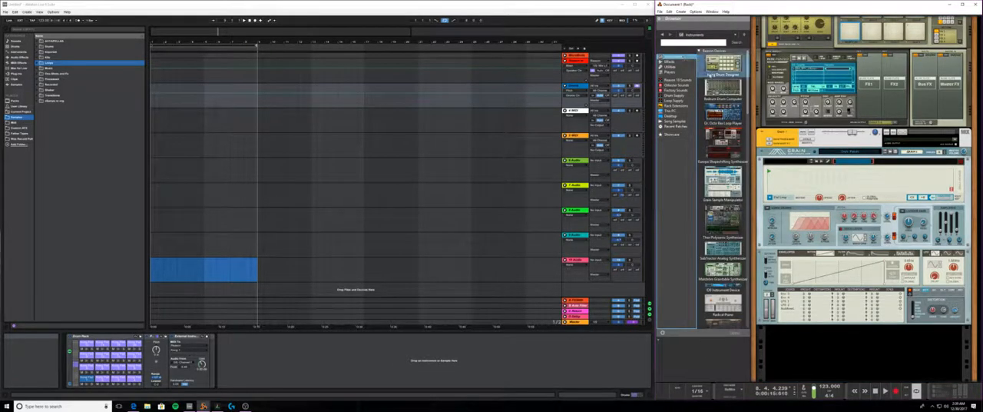
click(725, 89)
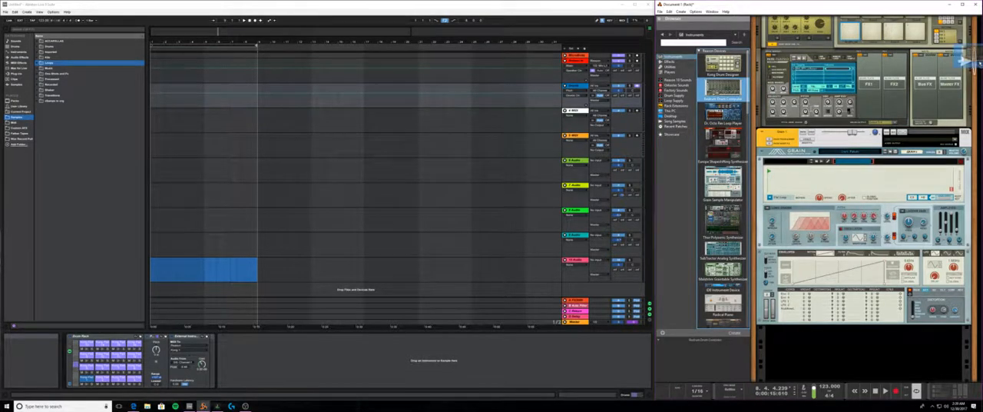
drag(965, 60, 966, 61)
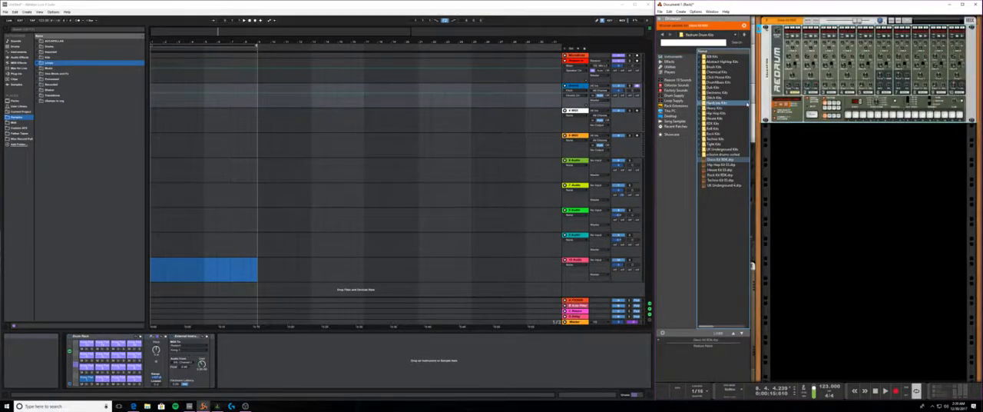
- Delete the Redrum together with everything in its device group
right_click(766, 53)
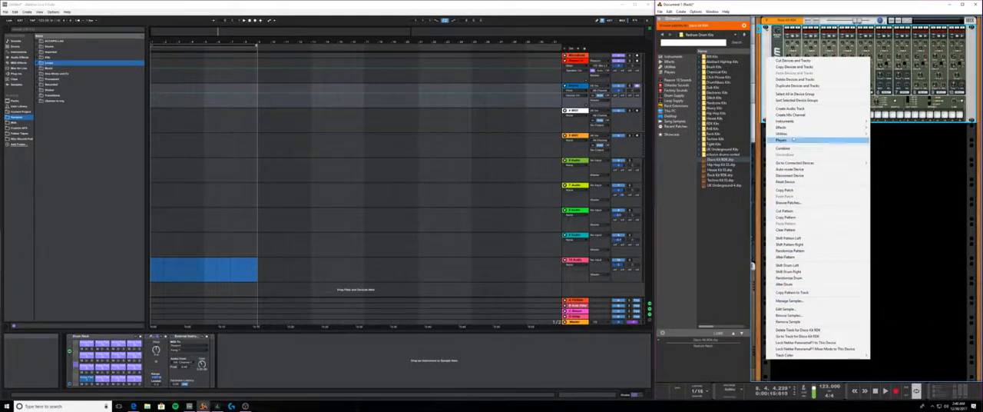
click(799, 79)
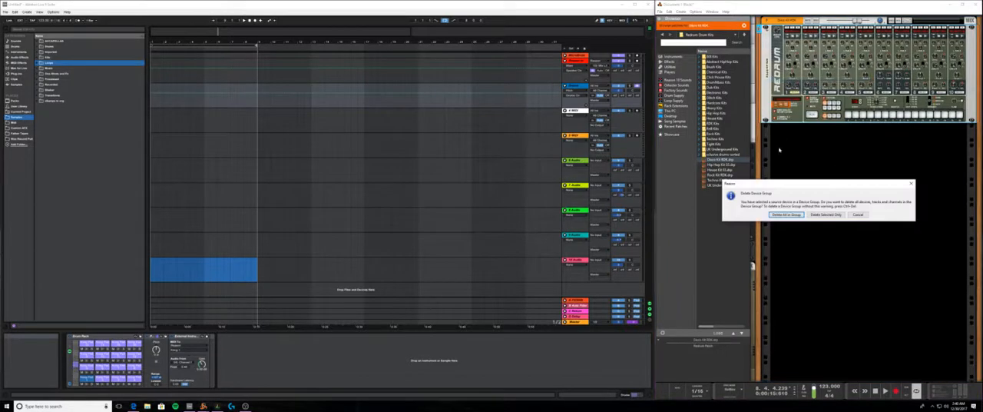
click(787, 215)
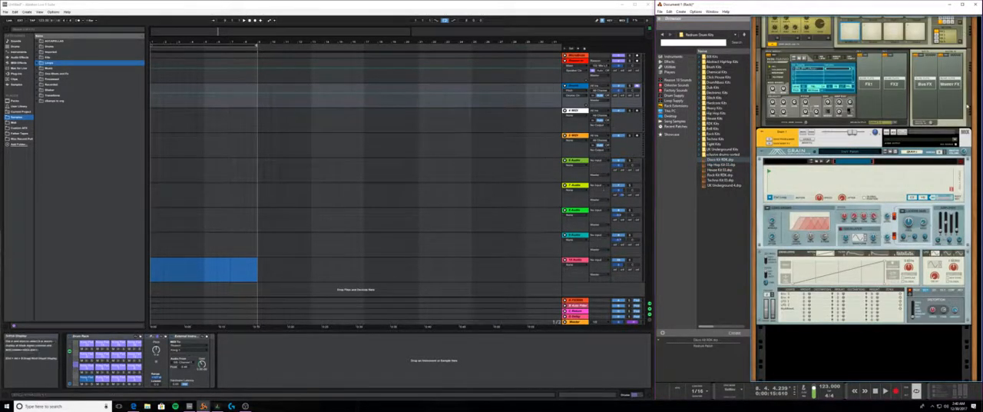
- Hide and restore Reason's browser beside the rack, and list the available instruments in it
scroll(790, 213, up, 3)
scroll(791, 219, up, 3)
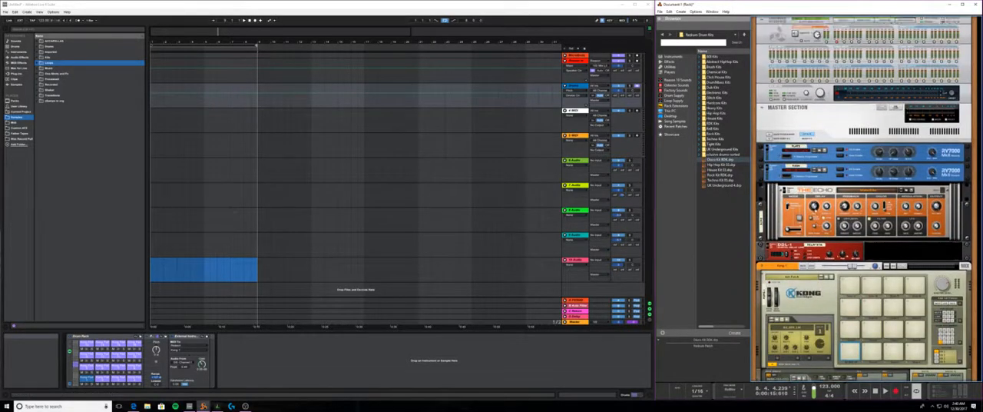
scroll(795, 231, down, 8)
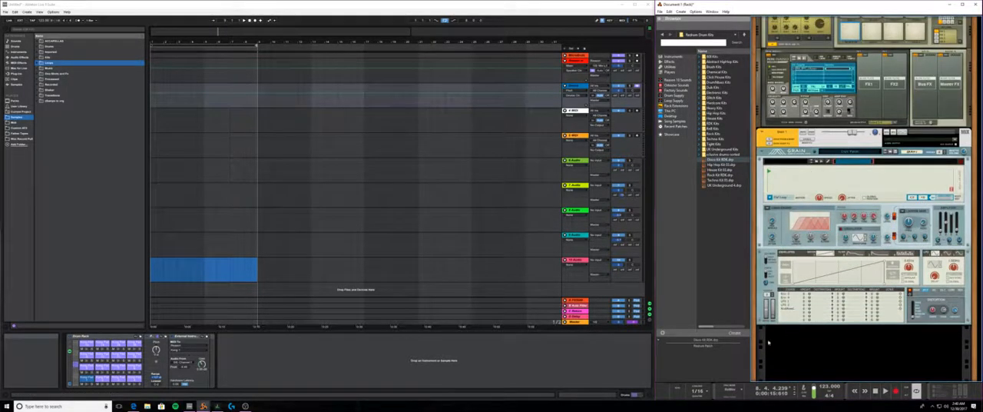
click(659, 19)
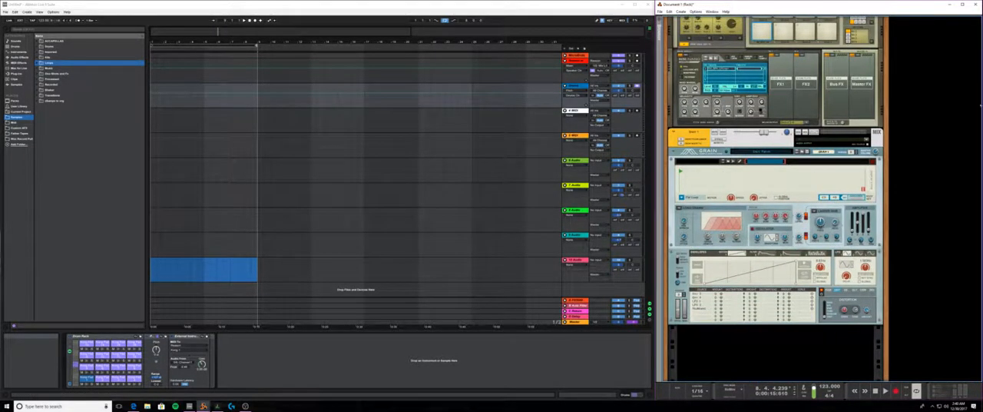
click(659, 19)
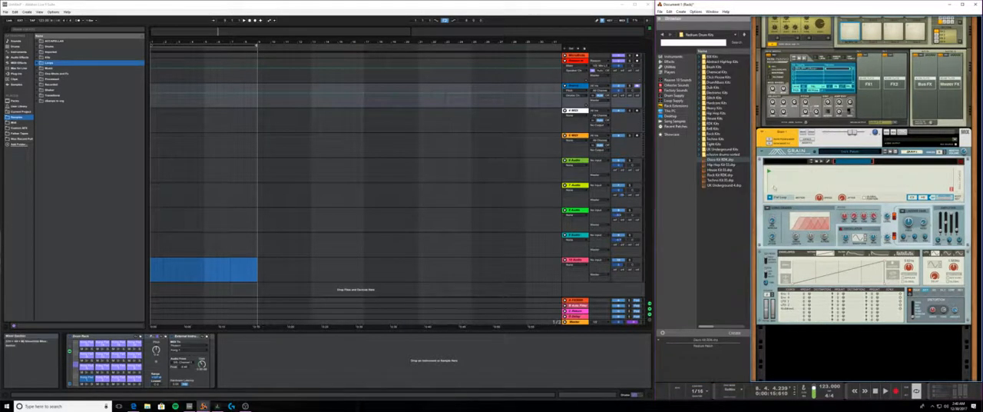
click(670, 57)
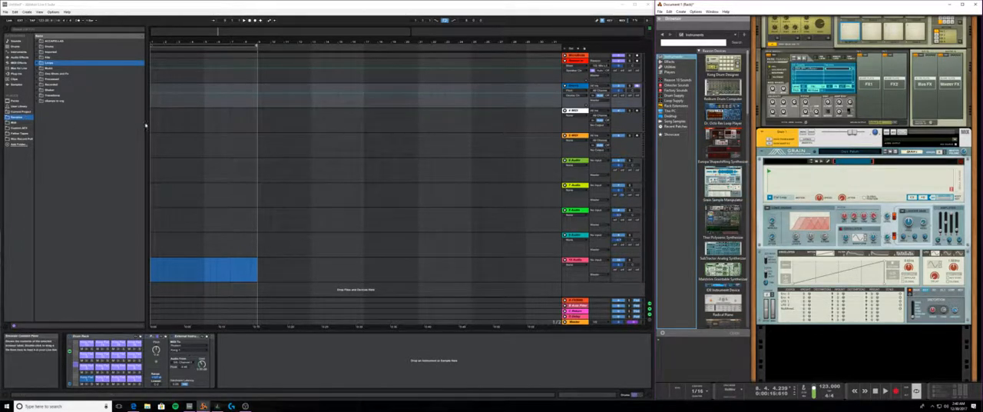
- Narrow Live's browser, and hide and restore both the browser and the device view
drag(146, 125, 92, 107)
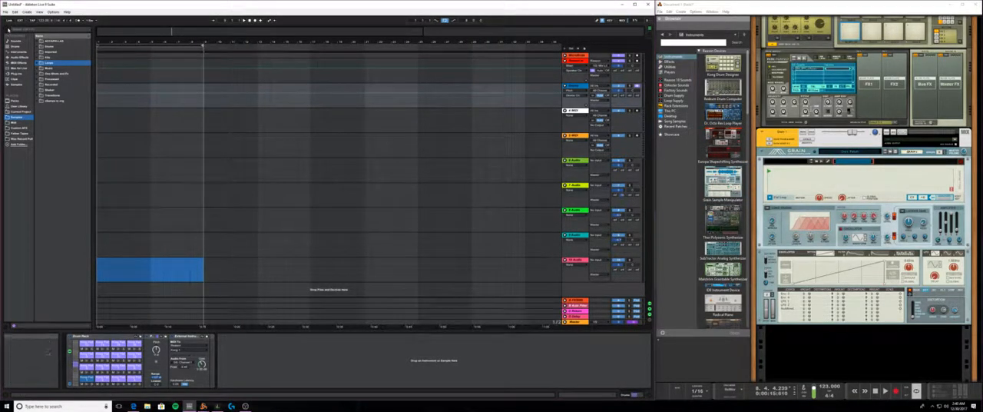
click(3, 26)
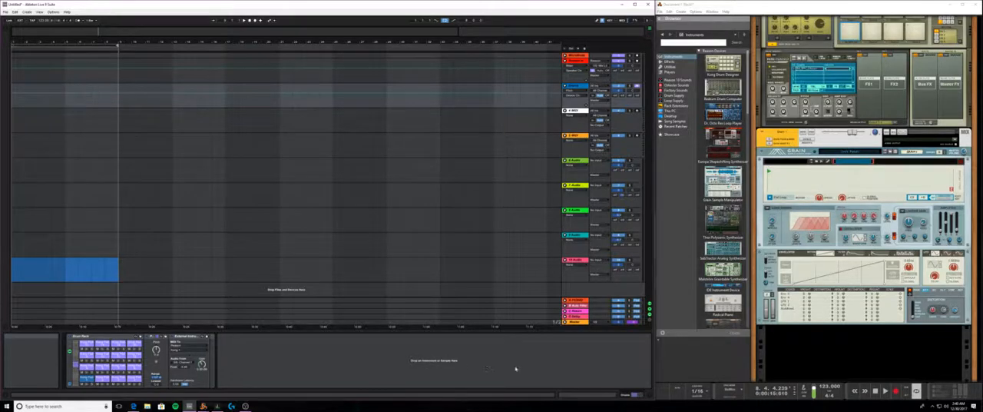
click(642, 397)
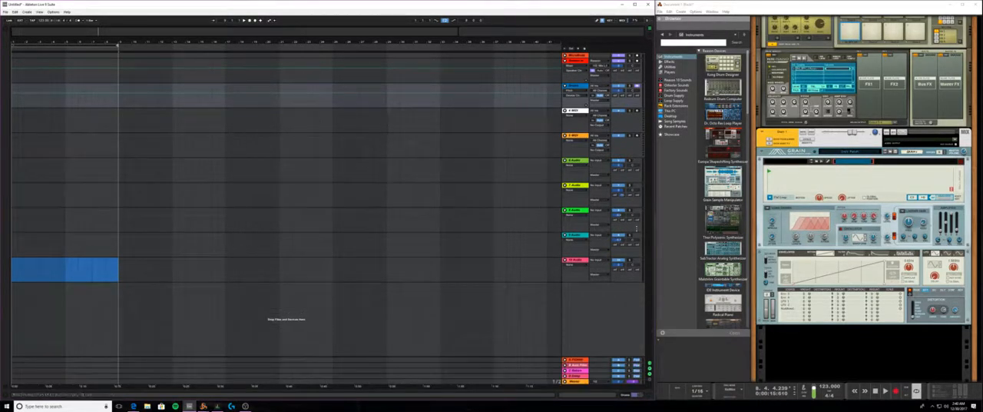
click(637, 394)
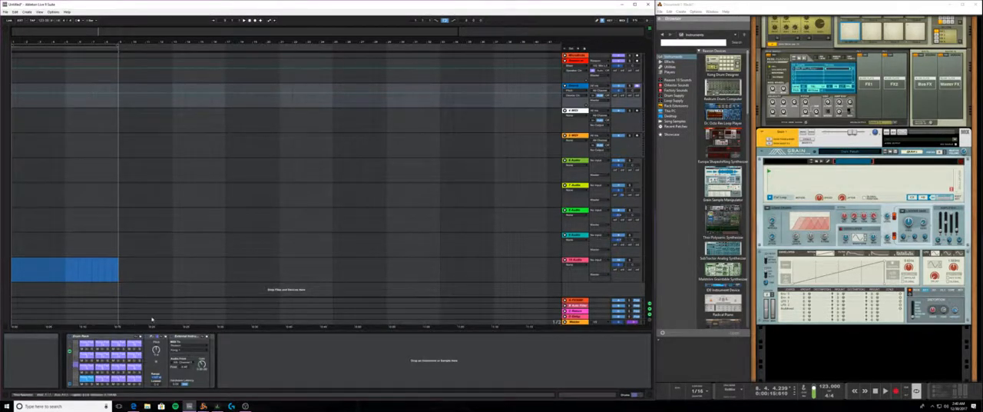
click(9, 36)
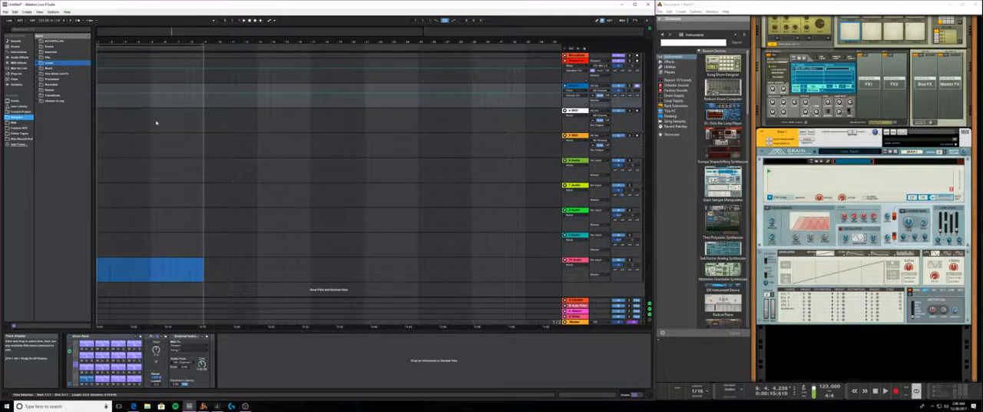
- Browse Reason's instrument devices, from the Dr. Octo Rex Loop Player and Thor Polysonic Synthesizer down through the list
click(722, 113)
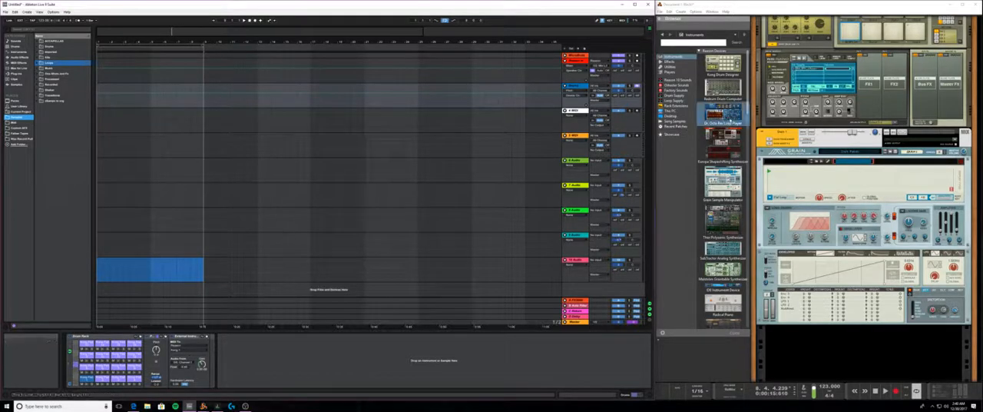
click(730, 226)
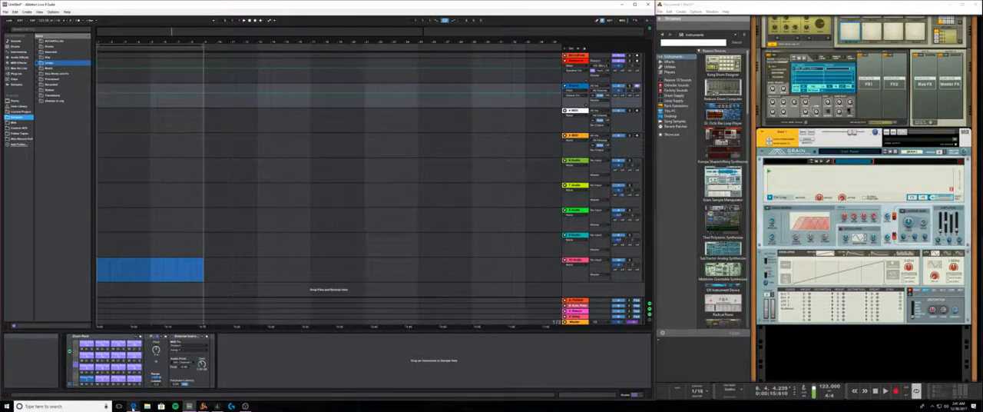
mouse_move(133, 407)
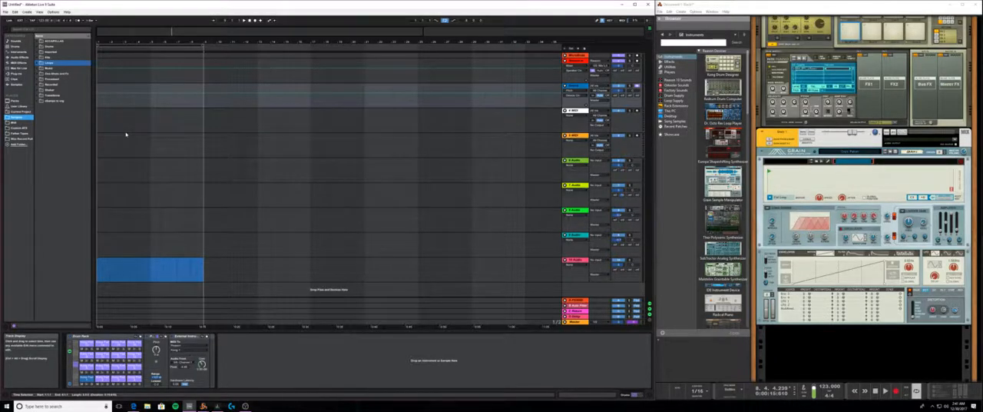
scroll(722, 201, down, 1)
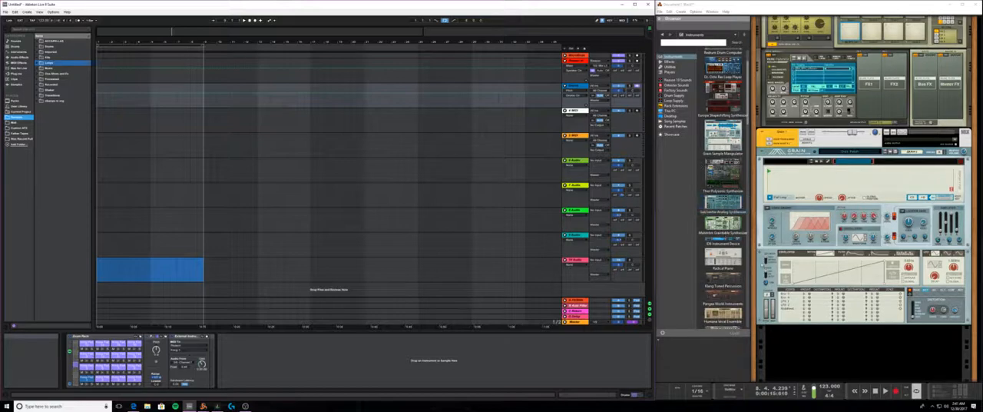
- Browse the remaining Reason instruments and review the rack from the Master Section past Kong to Grain
scroll(741, 264, down, 2)
scroll(741, 263, down, 2)
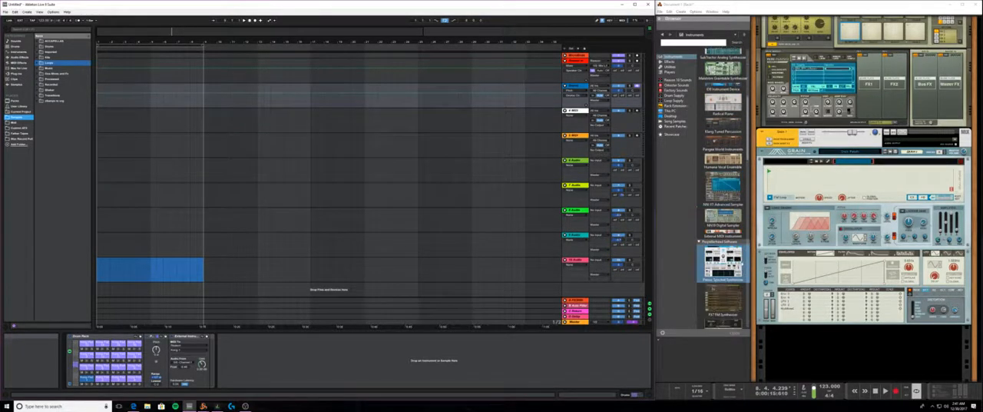
scroll(741, 263, down, 2)
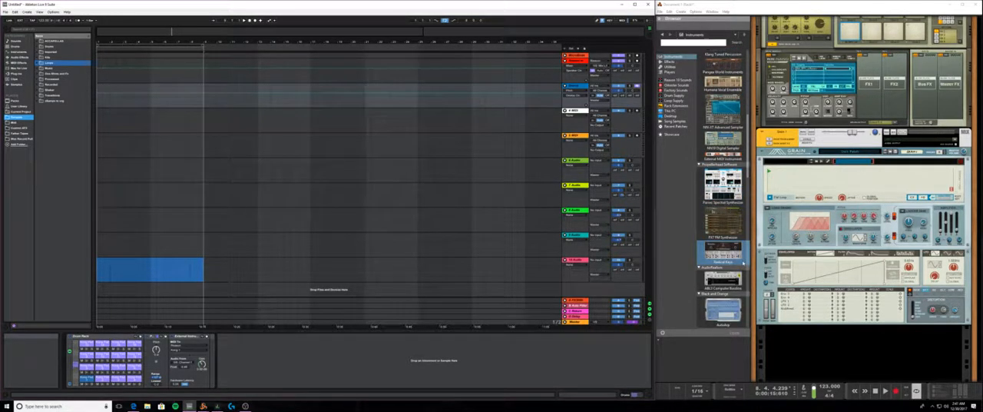
scroll(742, 263, up, 5)
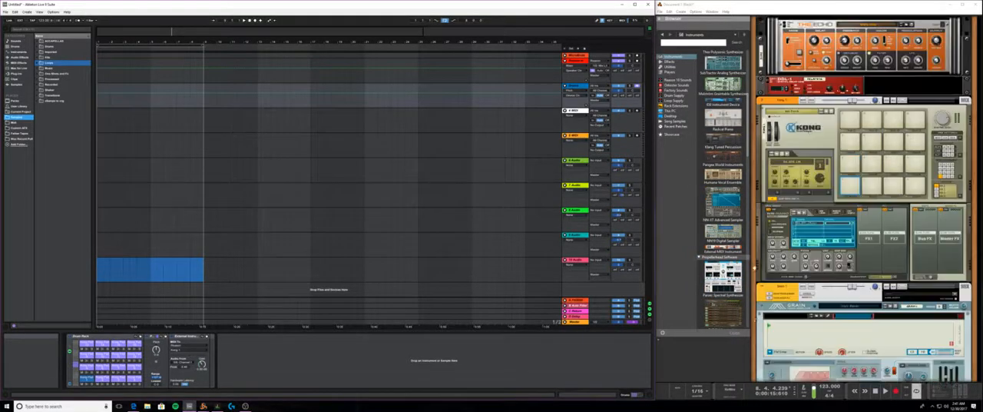
scroll(731, 258, up, 4)
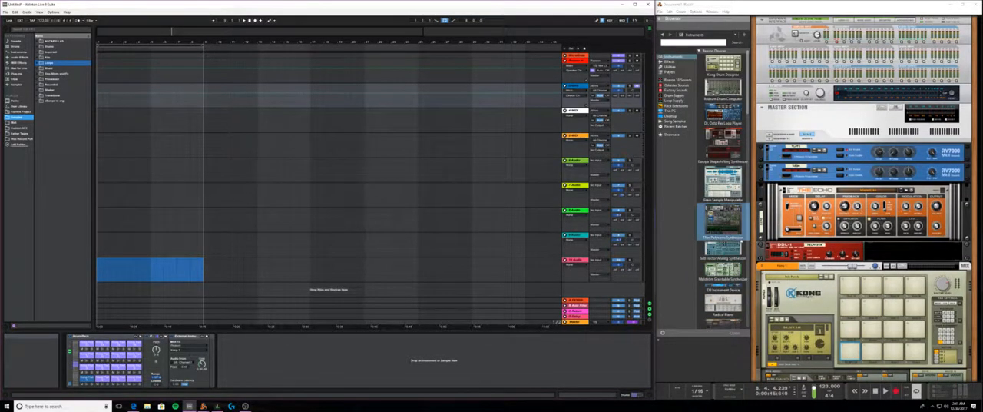
scroll(800, 236, down, 5)
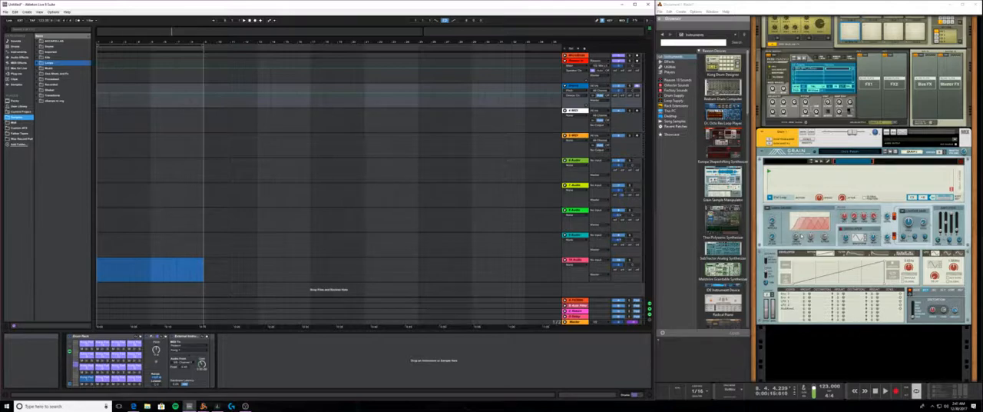
- Return the volumes of the eighth and ninth audio tracks in Live to their default
right_click(621, 216)
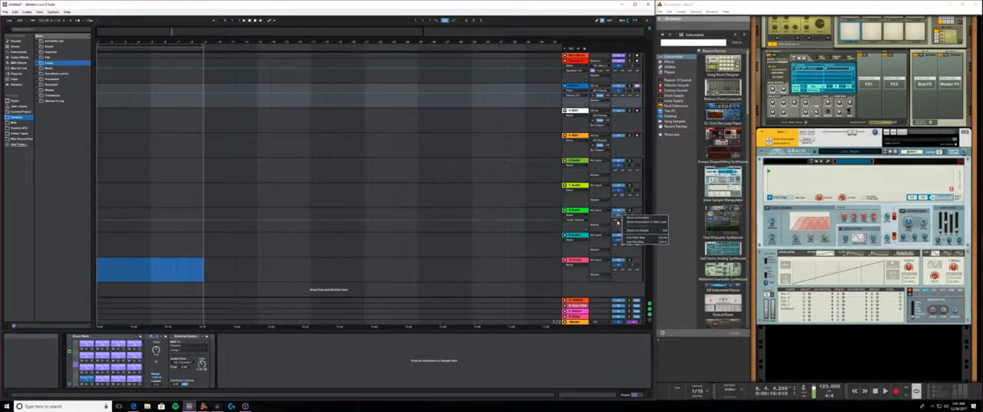
click(632, 230)
right_click(618, 241)
click(629, 255)
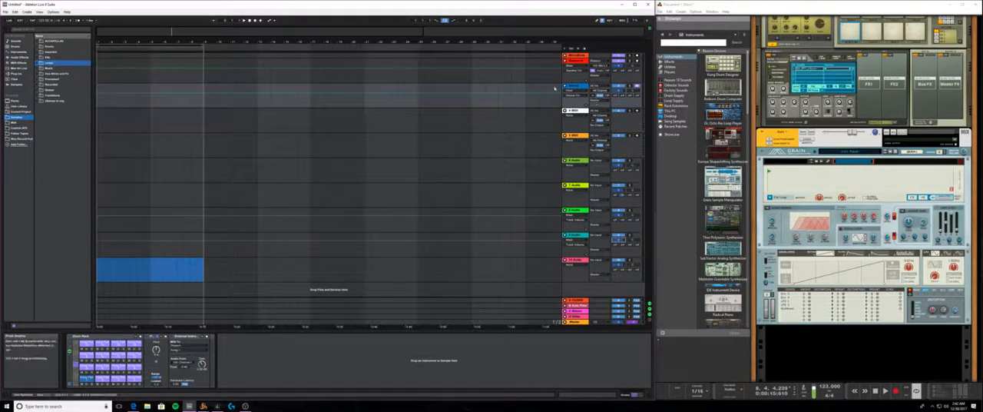
- Fold the red second track in Live and check the devices on the neighbouring tracks
click(566, 61)
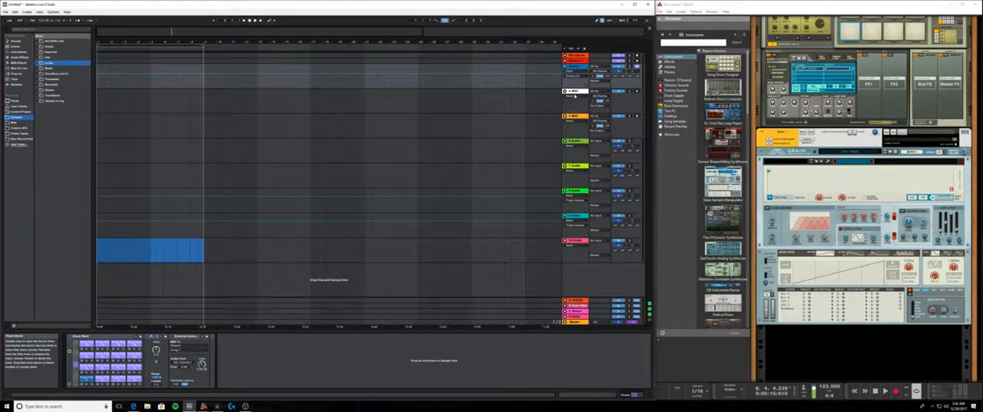
click(574, 93)
click(579, 70)
click(577, 62)
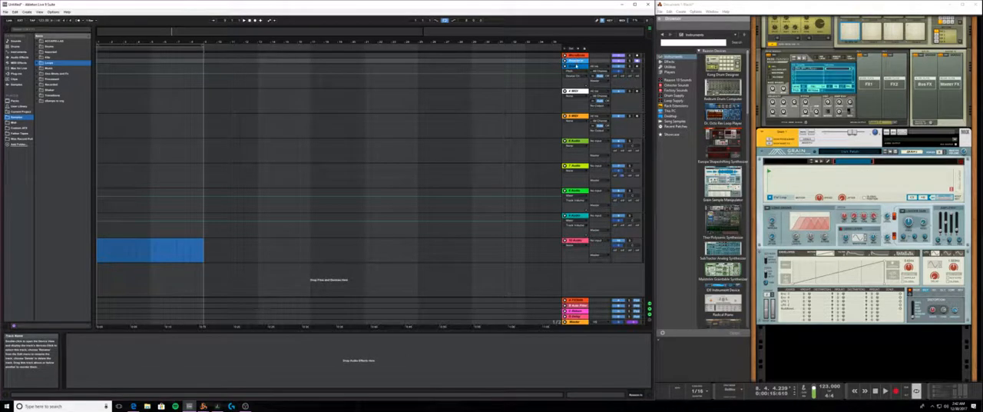
click(578, 68)
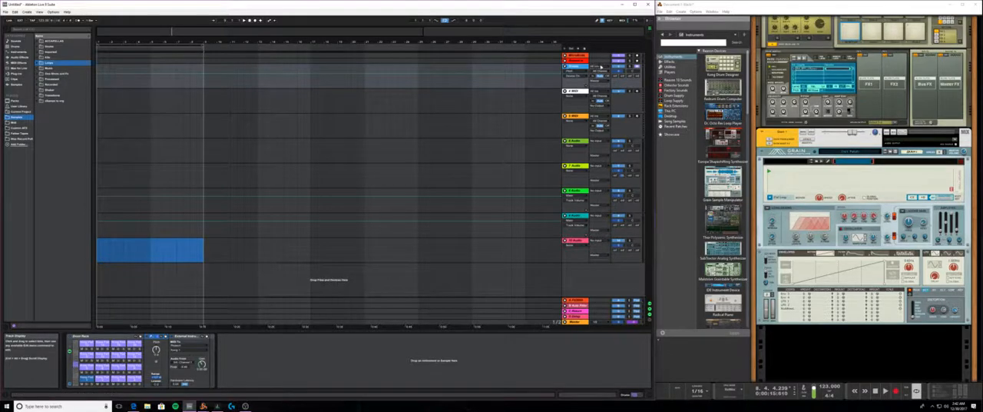
click(577, 92)
click(579, 68)
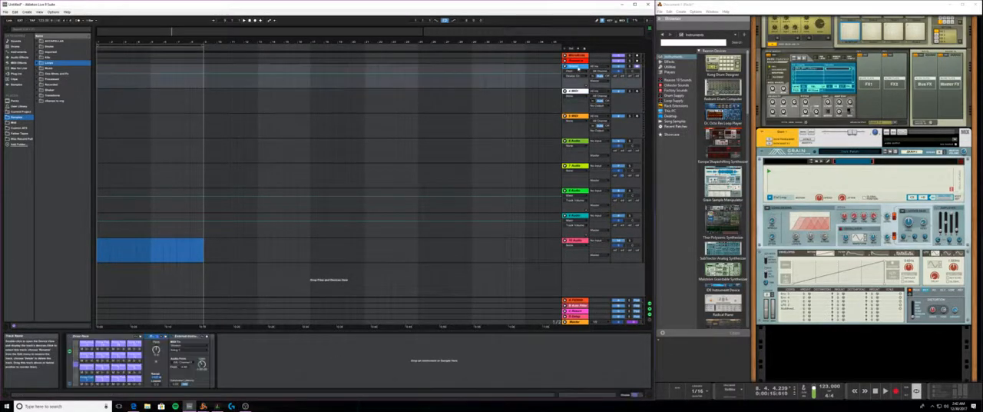
- Replace the Drum Rack on Live's blue third track with an External Instrument from the Instruments category
click(572, 102)
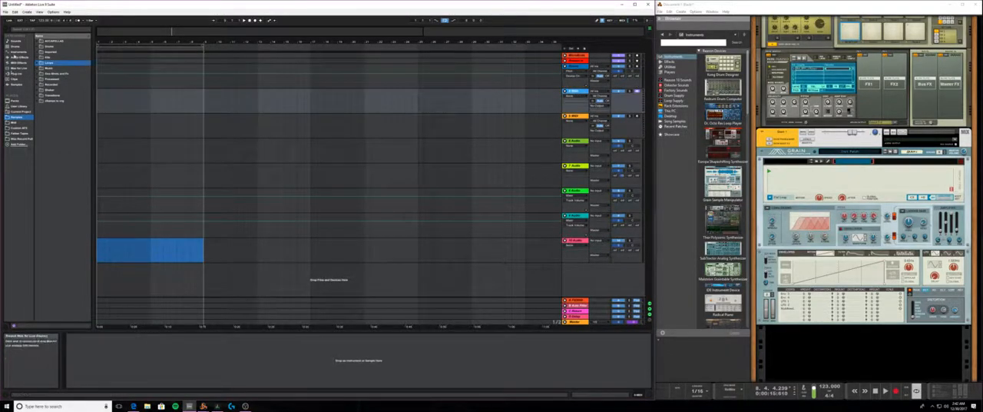
click(20, 52)
drag(58, 62, 576, 69)
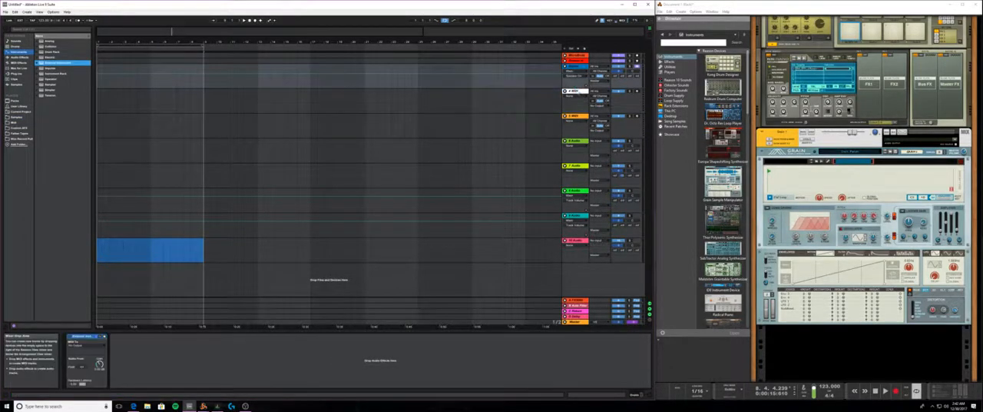
- Route the External Instrument's MIDI output to Reason and choose the Grain device as its destination
click(86, 346)
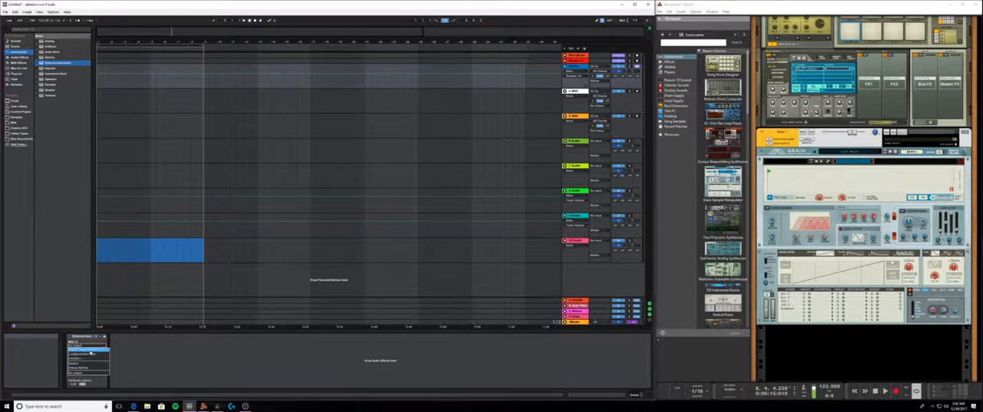
click(88, 364)
click(86, 346)
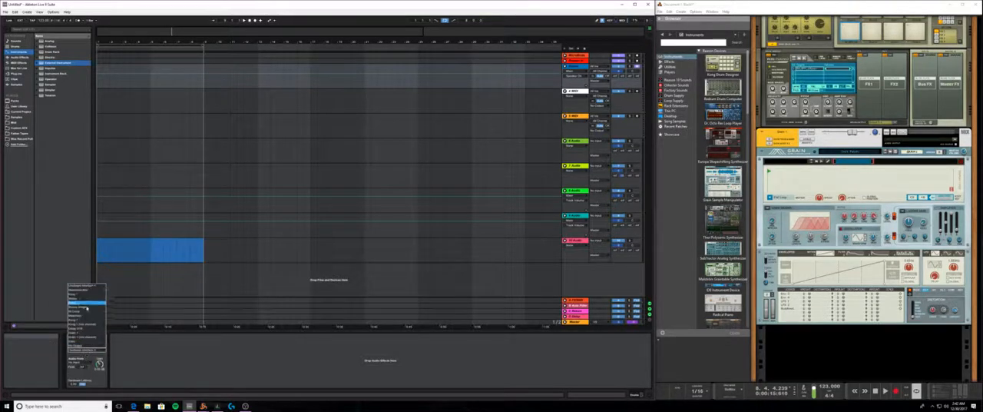
click(93, 336)
click(86, 346)
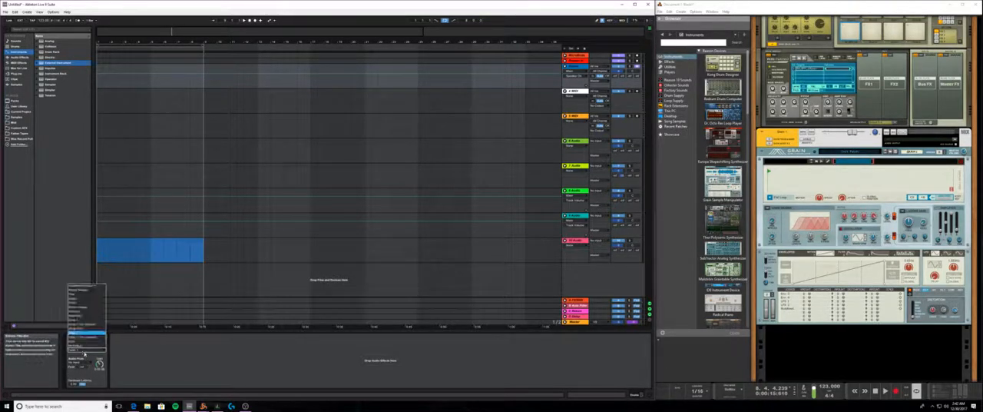
click(85, 333)
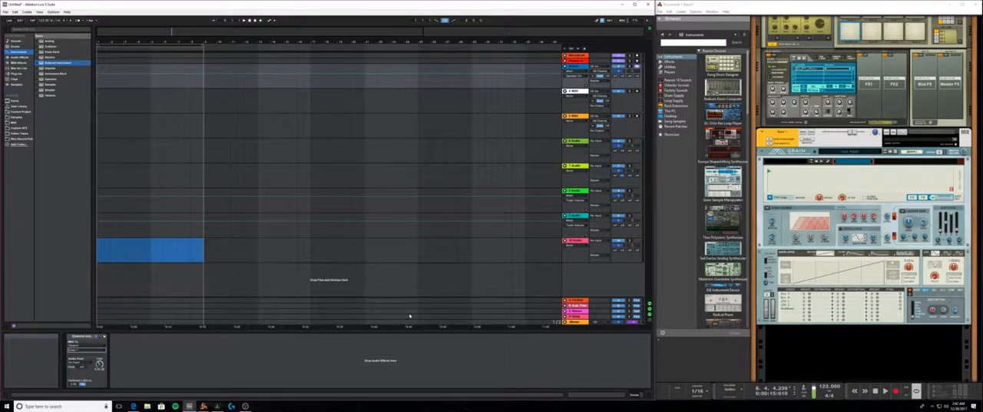
- Examine the Loops folder in Live's Samples location and audition WAV files from the first pack's bass folder
click(770, 160)
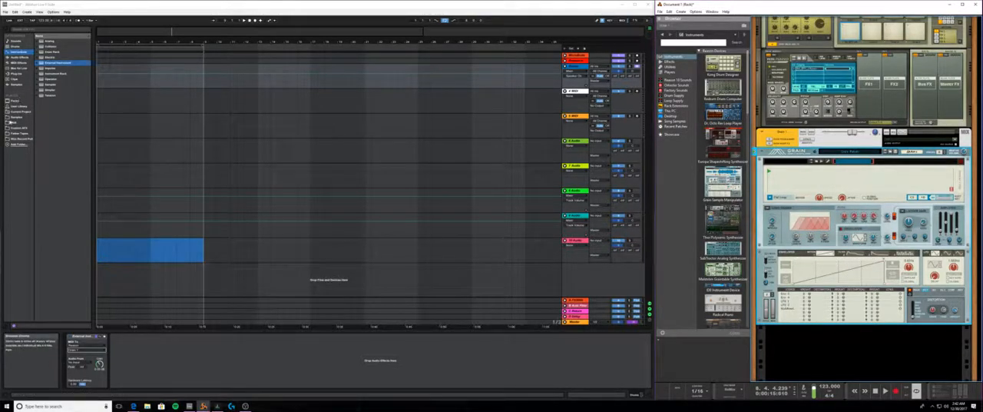
click(17, 116)
click(41, 65)
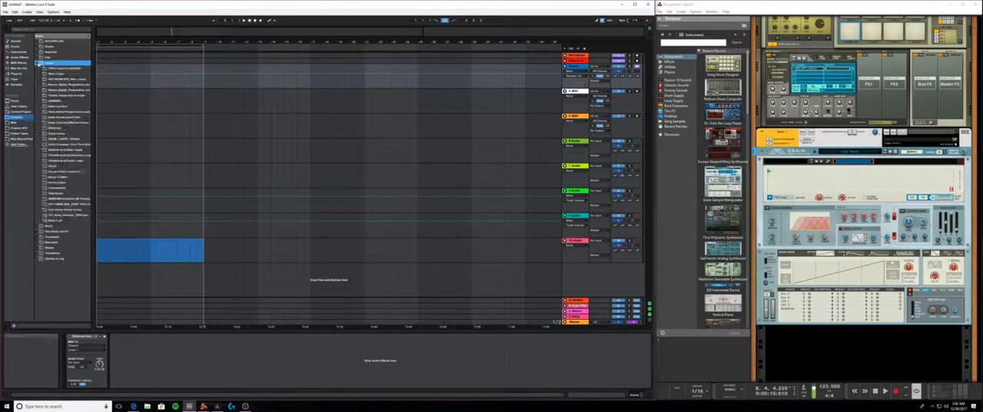
click(41, 69)
click(43, 74)
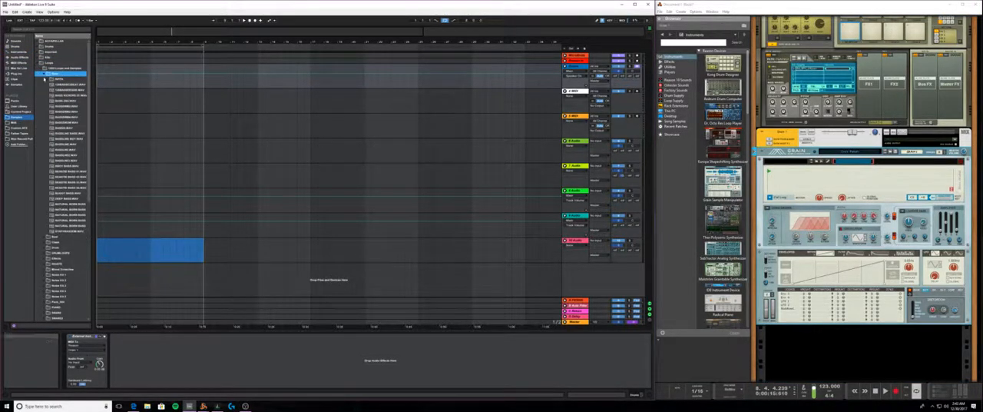
click(66, 107)
click(69, 112)
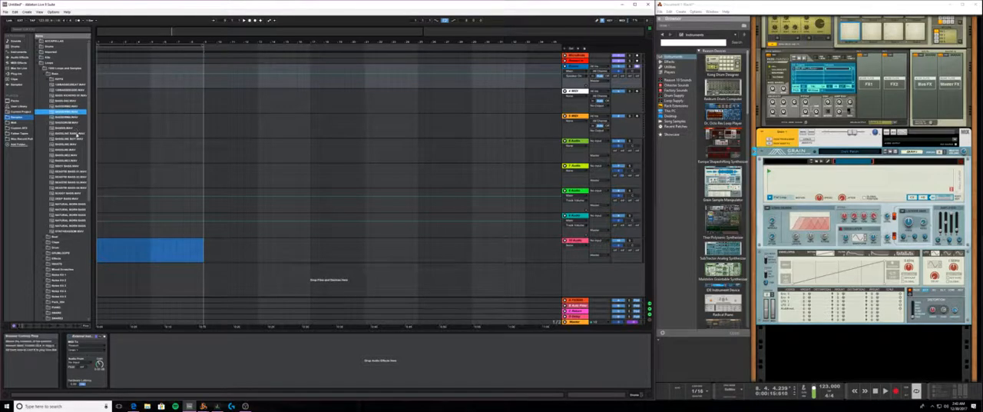
click(47, 79)
click(43, 75)
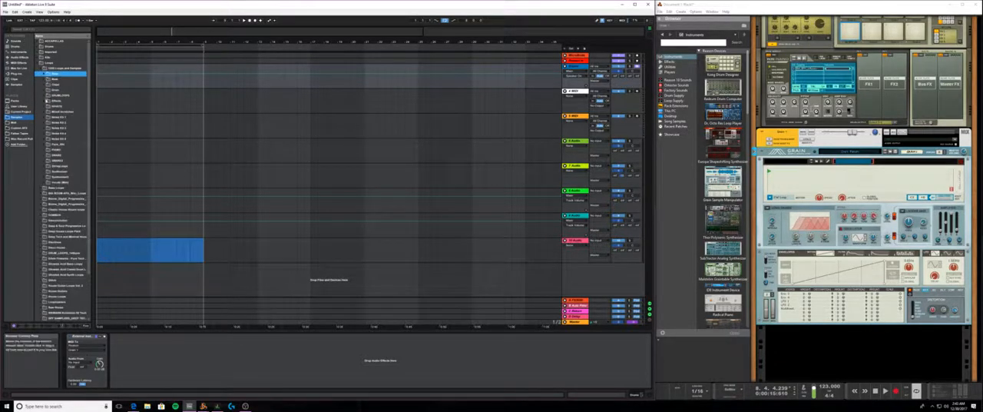
- Load a WAV sample from the pack's Effects folder in Live's browser into Reason's Grain, and collapse the folder
click(44, 100)
click(60, 112)
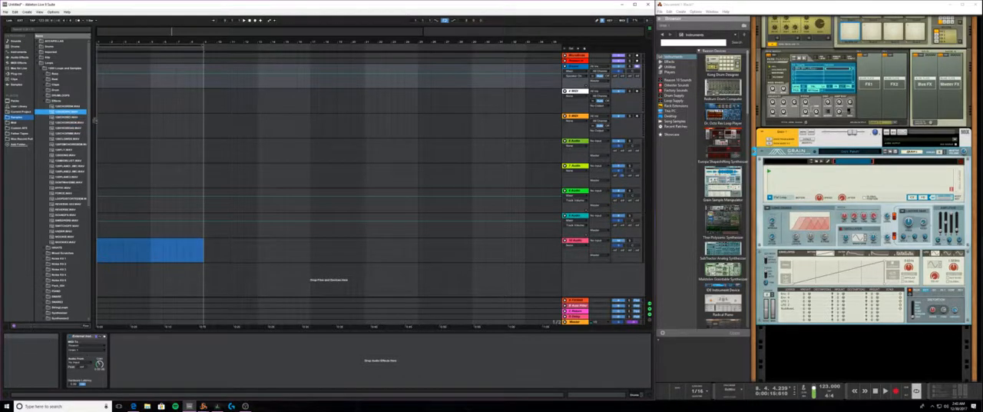
click(451, 201)
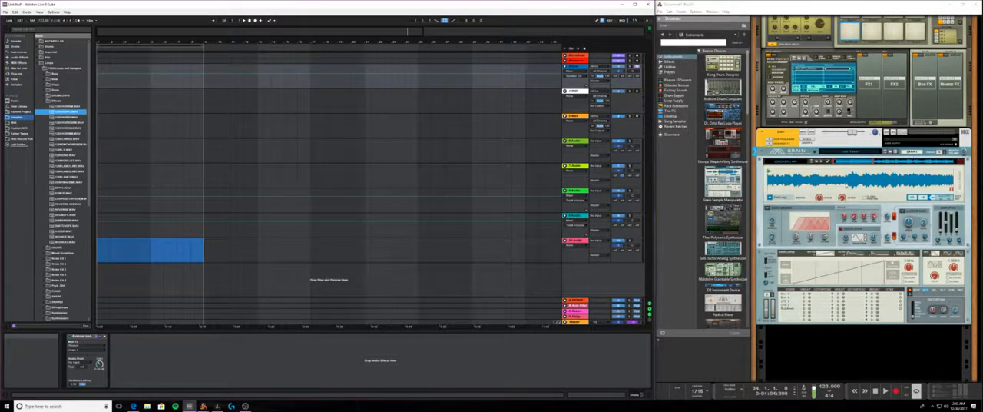
click(44, 101)
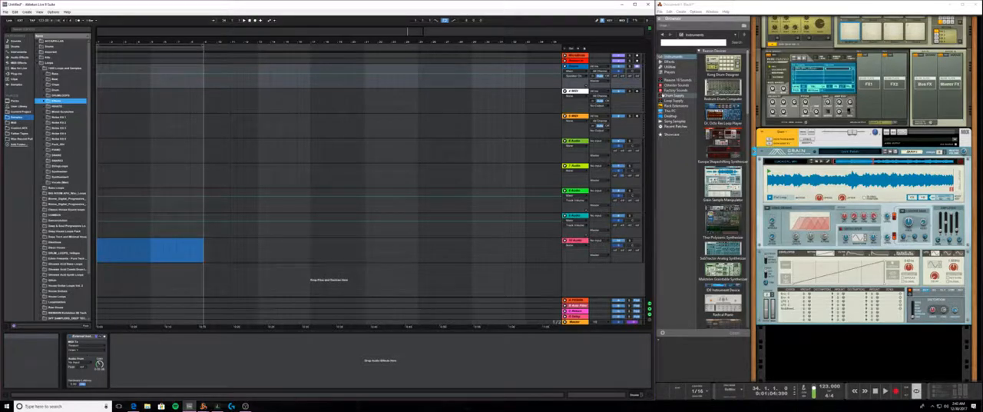
- Browse Reason's Drum Supply bass drum samples and the MClass Mastering Patches in Factory Sounds
click(669, 105)
click(668, 95)
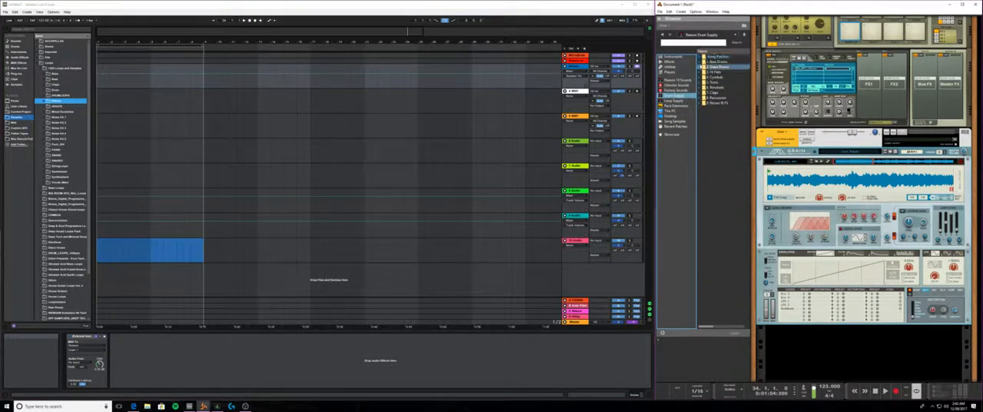
click(703, 62)
double_click(702, 62)
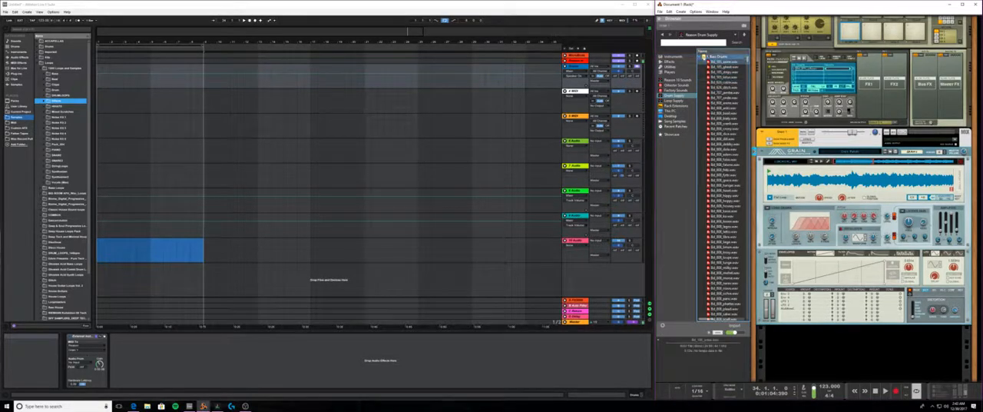
click(669, 90)
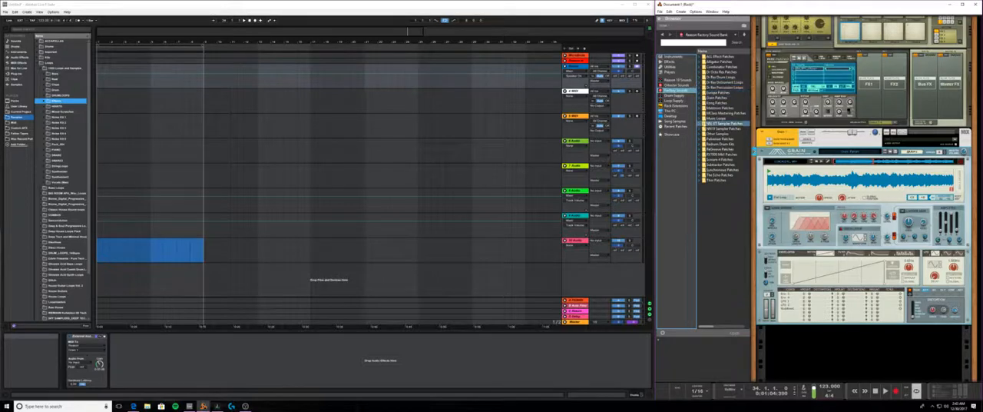
click(705, 113)
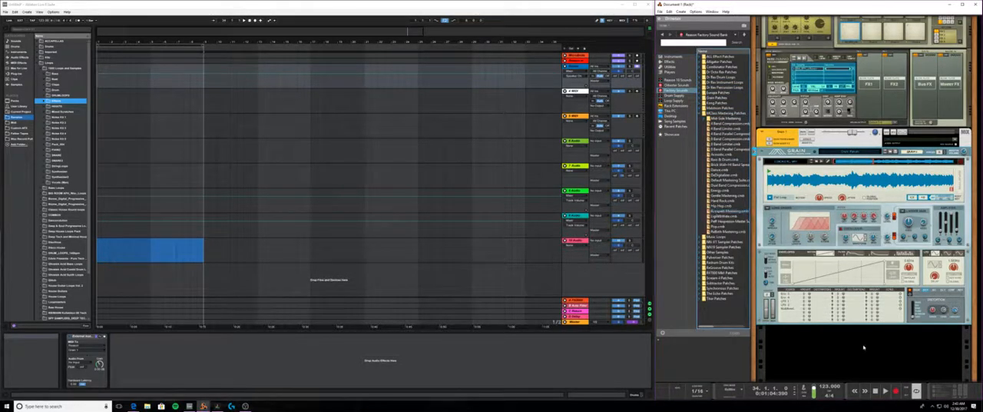
click(704, 113)
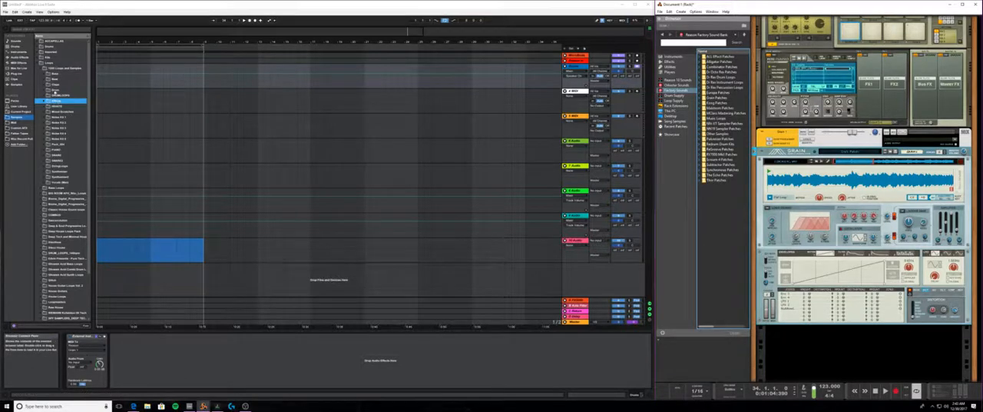
- Collapse the Loops folder in Live's browser
click(40, 63)
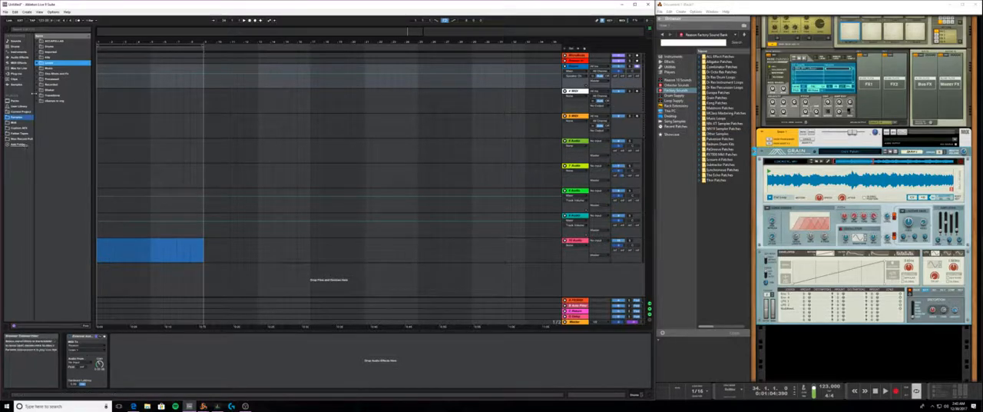
click(39, 63)
click(38, 63)
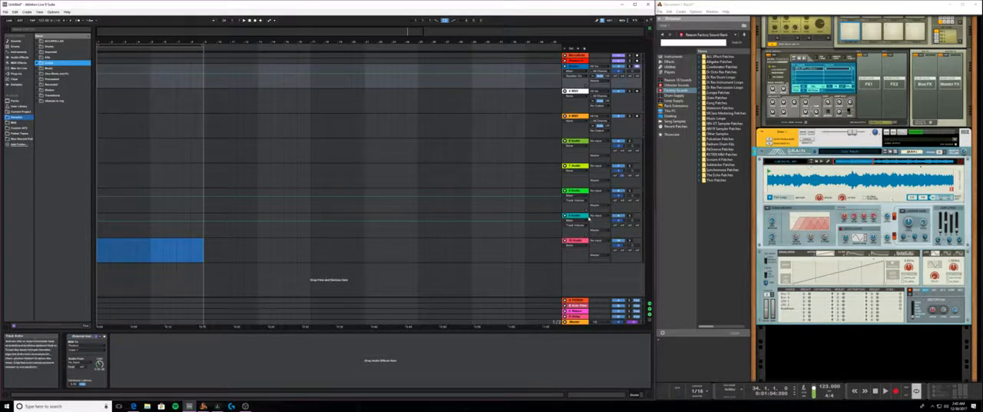
- Set the External Instrument's audio input to channels 3/4, and select Grain's mix channel in Reason's rack
click(82, 362)
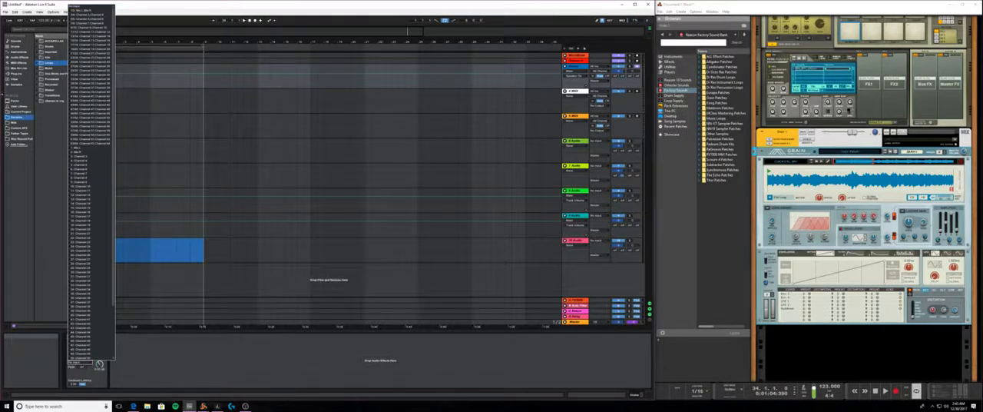
click(90, 15)
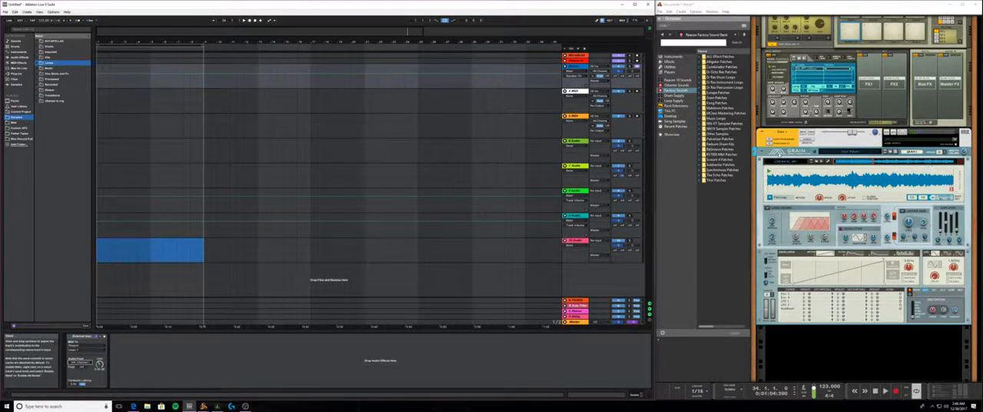
click(778, 152)
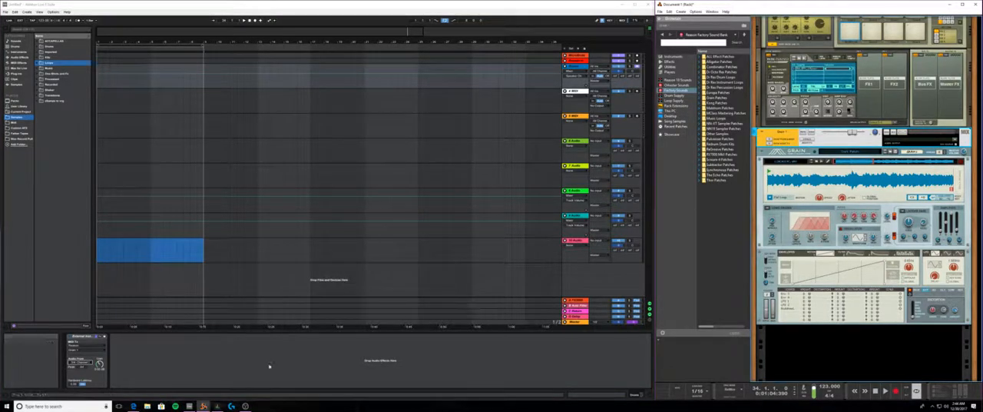
- Check the External Instrument's audio input choices and trace Grain's output cables on the rear of the rack to the hardware interface
click(79, 363)
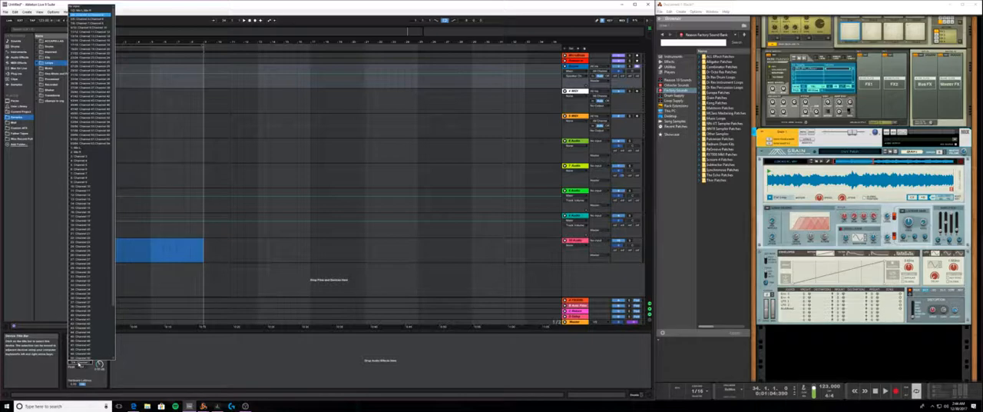
click(153, 371)
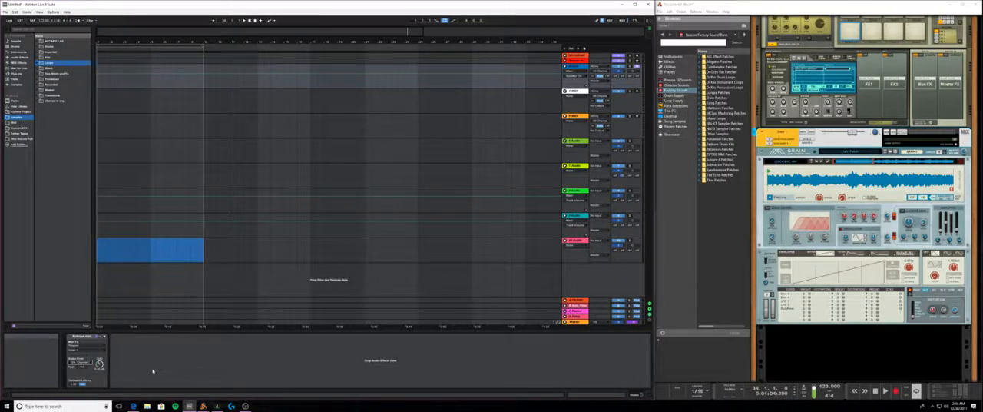
click(819, 200)
key(Tab)
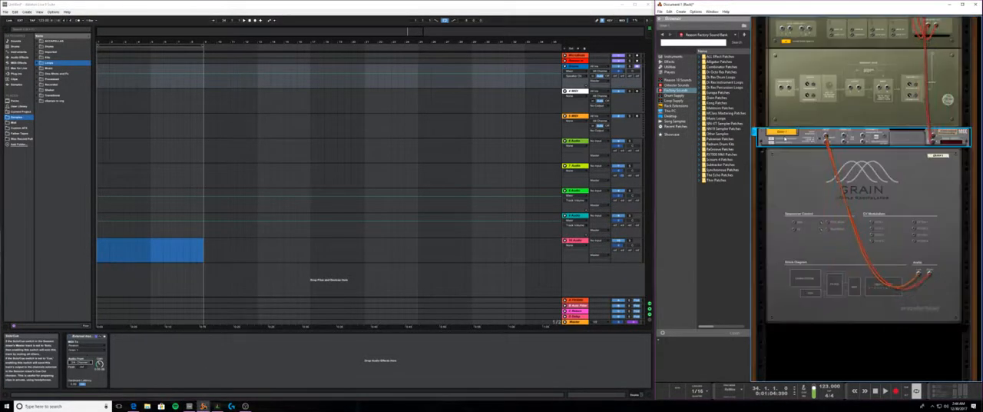
scroll(819, 200, up, 9)
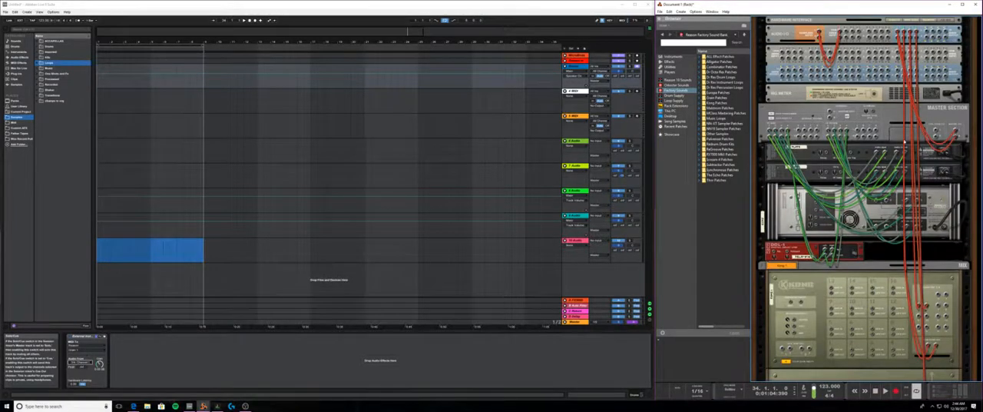
scroll(904, 142, down, 8)
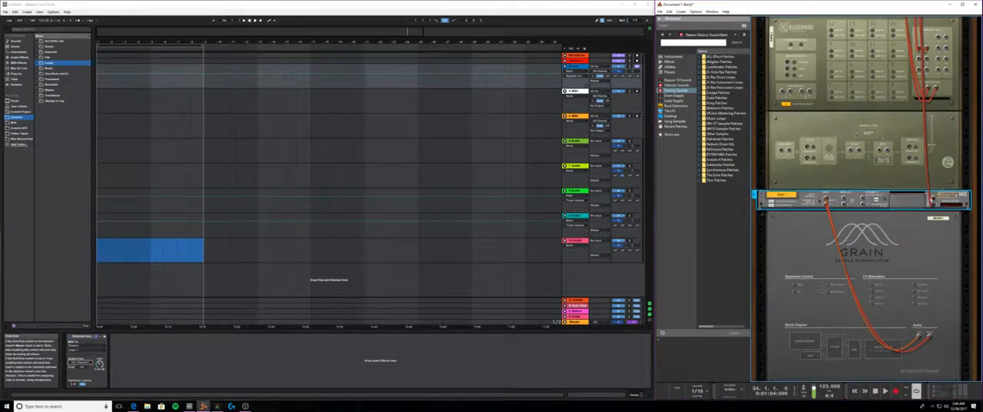
scroll(905, 142, up, 8)
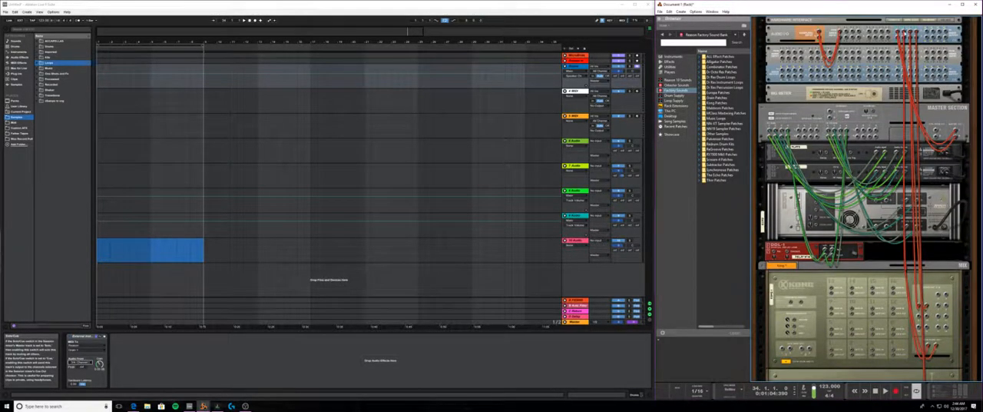
drag(905, 32, 908, 142)
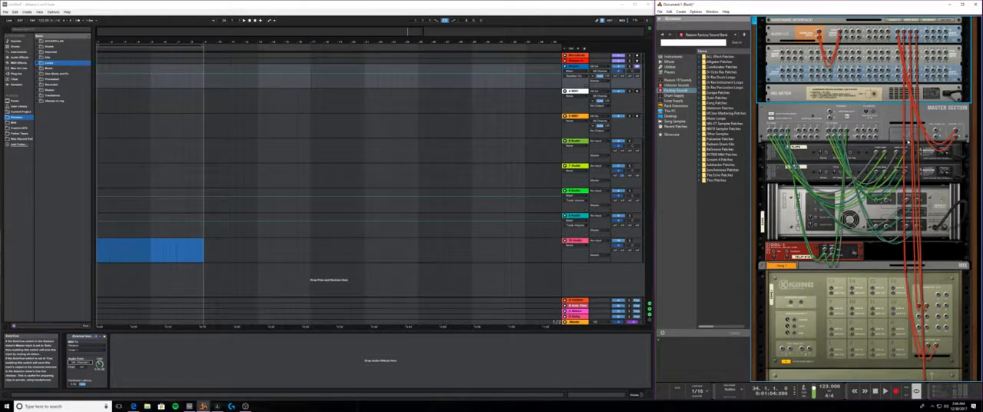
- Inspect the rear of Kong's mix channel, and compare Grain's cabling with the External Instrument's available audio inputs
click(763, 267)
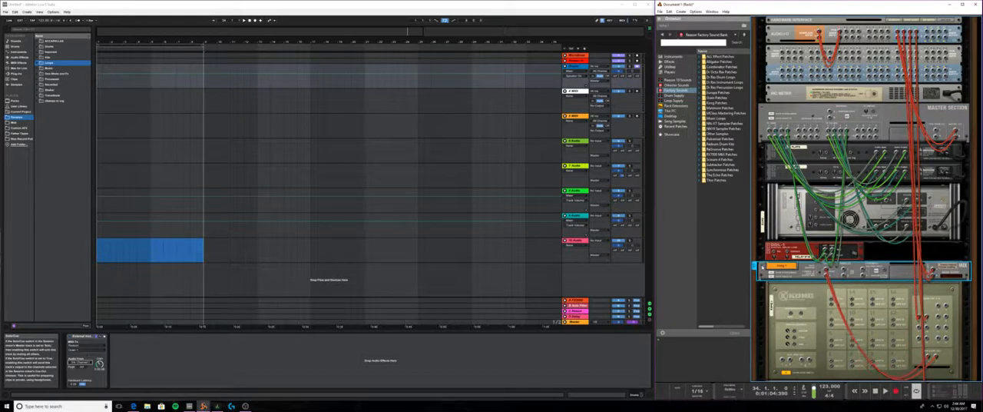
click(764, 267)
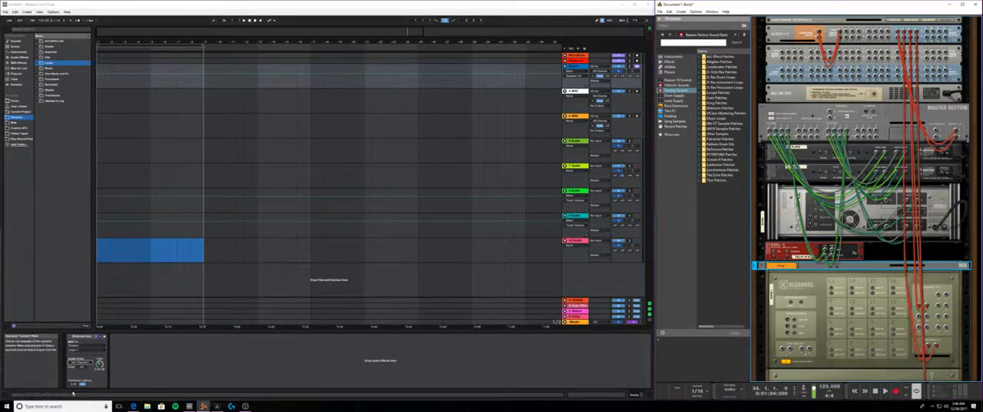
click(83, 361)
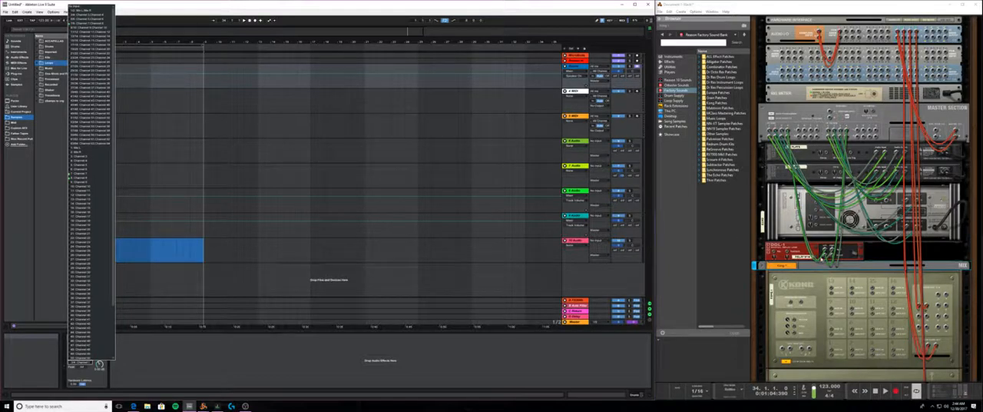
scroll(799, 296, down, 10)
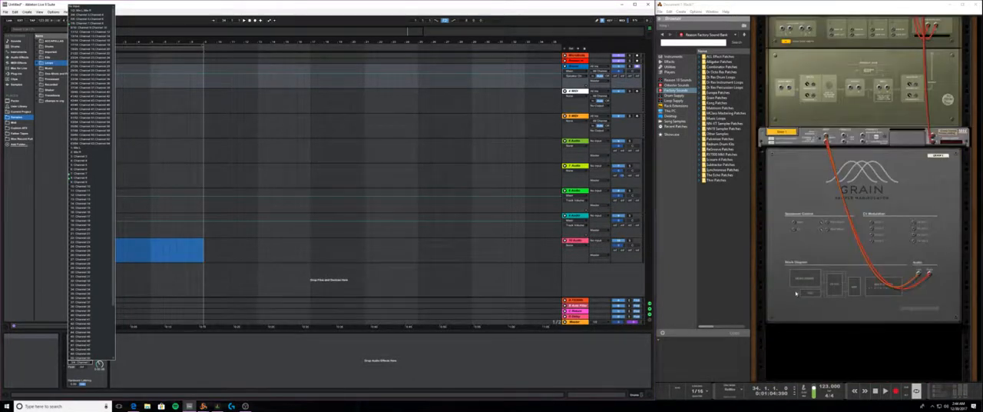
click(740, 261)
key(Tab)
- Examine the Live tracks and their devices in Arrangement and Session views
click(110, 232)
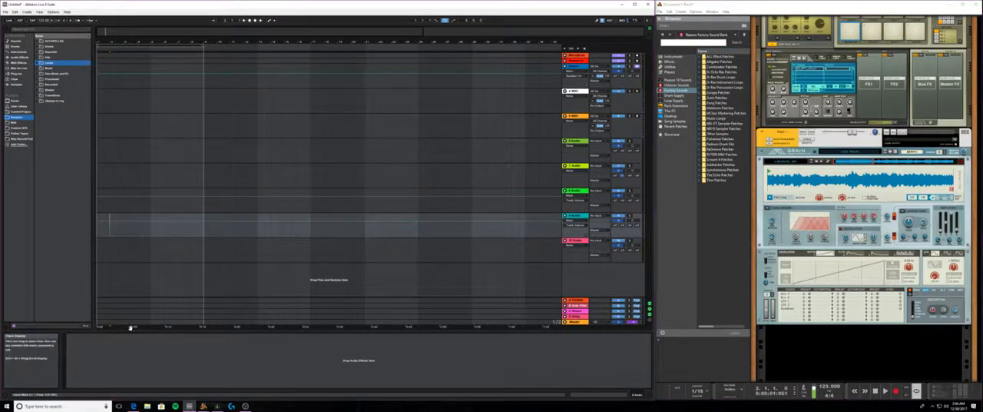
click(575, 106)
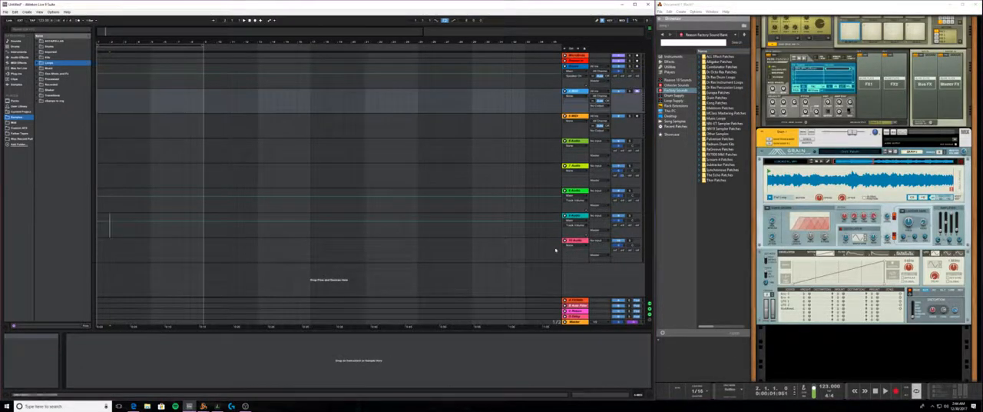
click(576, 61)
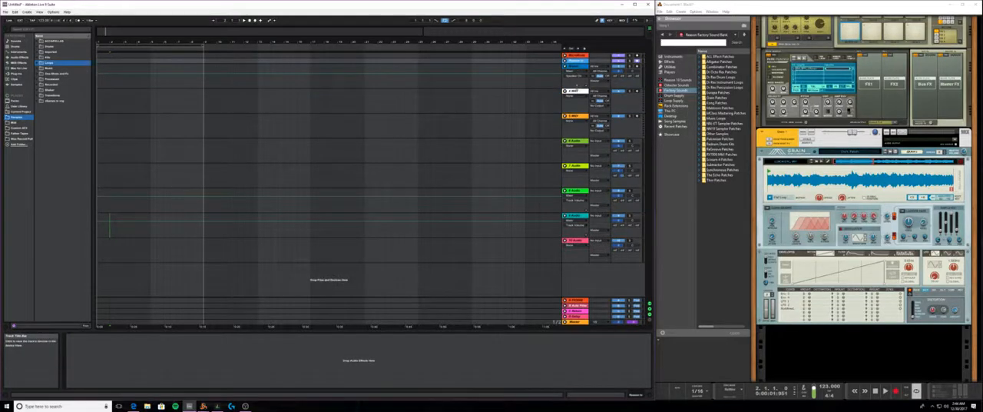
click(576, 91)
key(Tab)
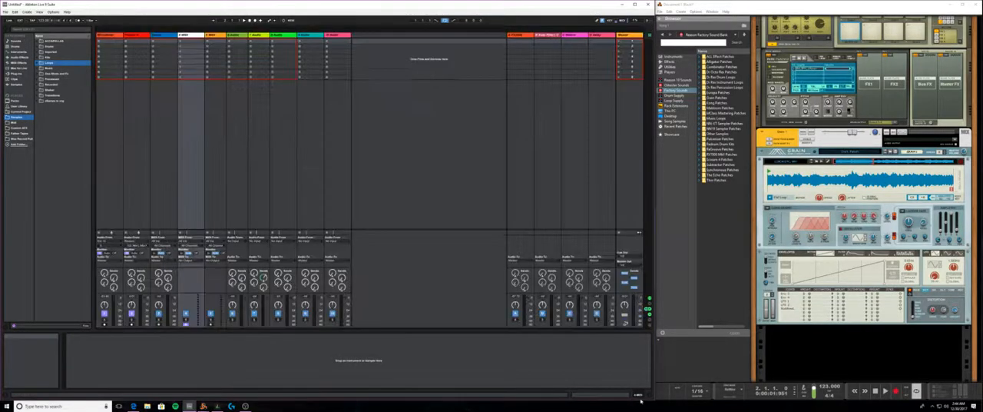
key(Tab)
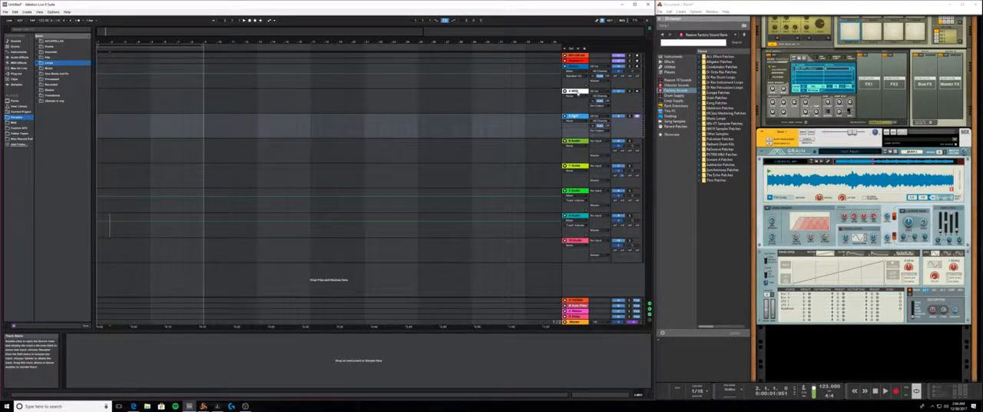
click(575, 68)
click(578, 93)
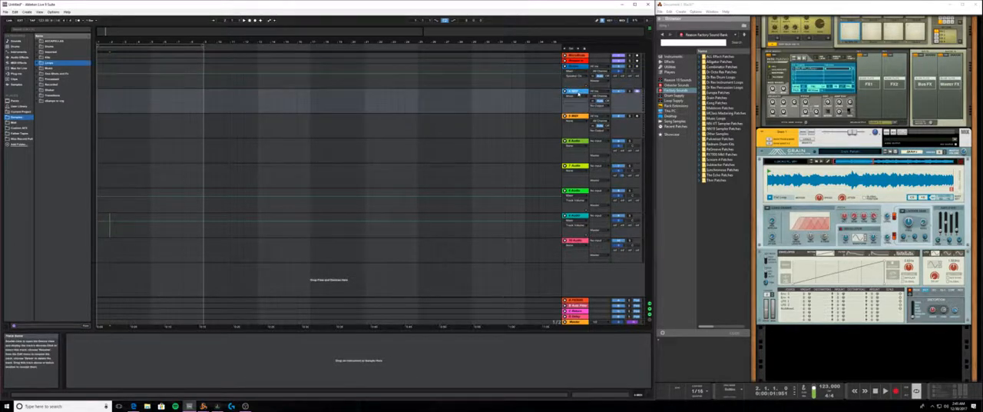
click(574, 68)
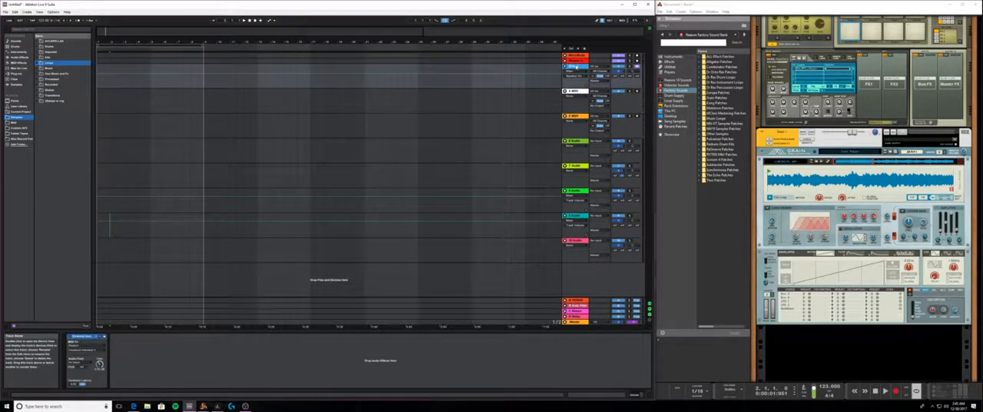
- Add an External Instrument to the 4 MIDI track, sending MIDI to Reason's Grain 1 and receiving audio from channels 7/8
click(577, 92)
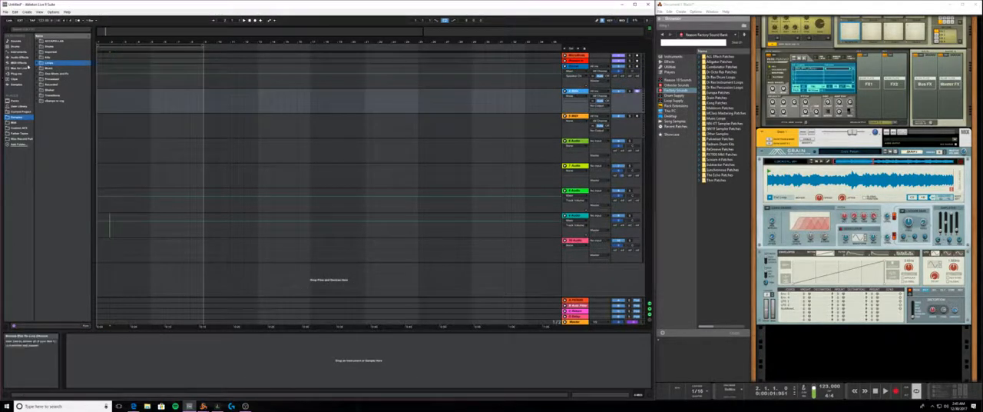
click(17, 52)
drag(104, 352, 99, 351)
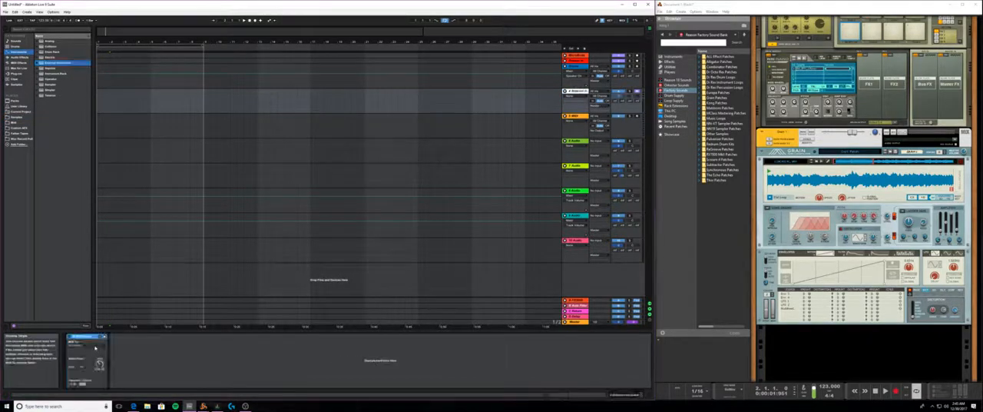
click(86, 350)
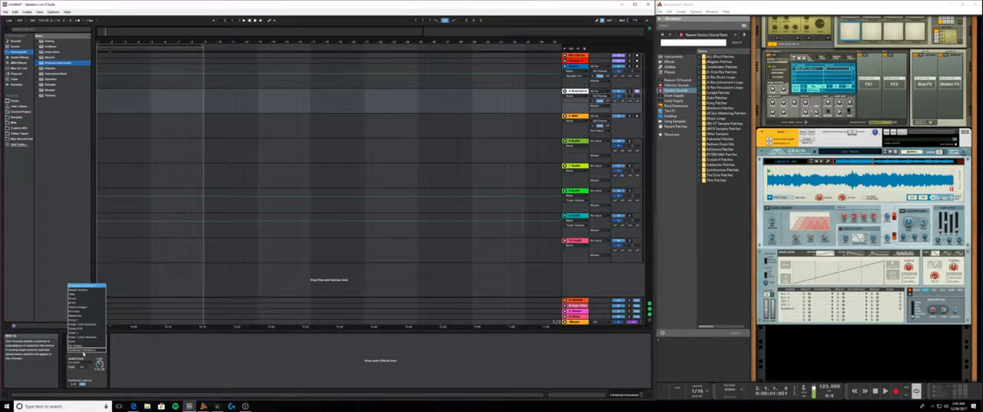
click(86, 338)
click(77, 361)
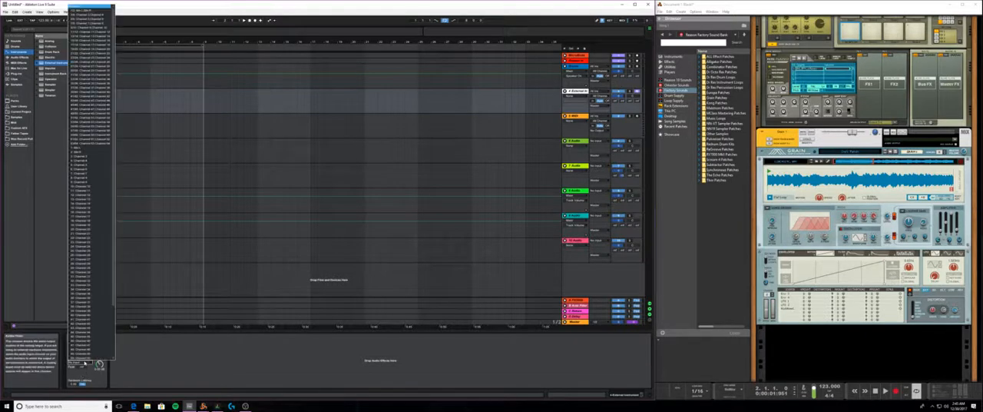
click(84, 24)
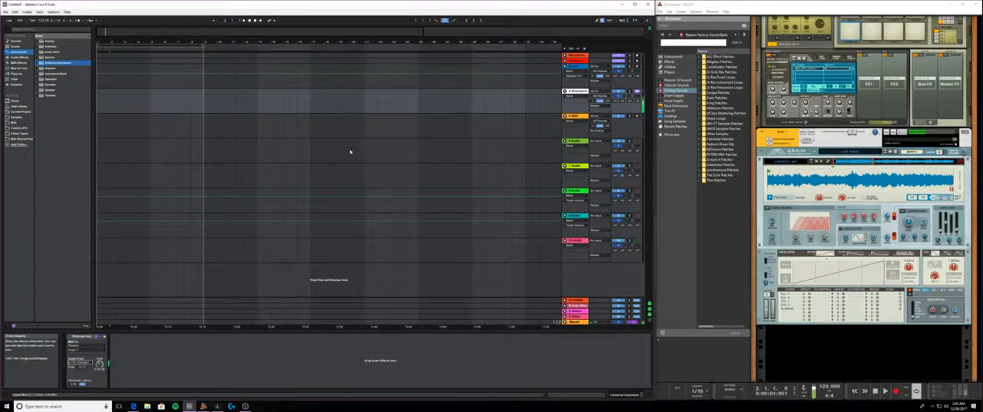
- Try Spectral Grains as Grain's playback algorithm in Reason, and settle on Grain Oscillator
click(766, 208)
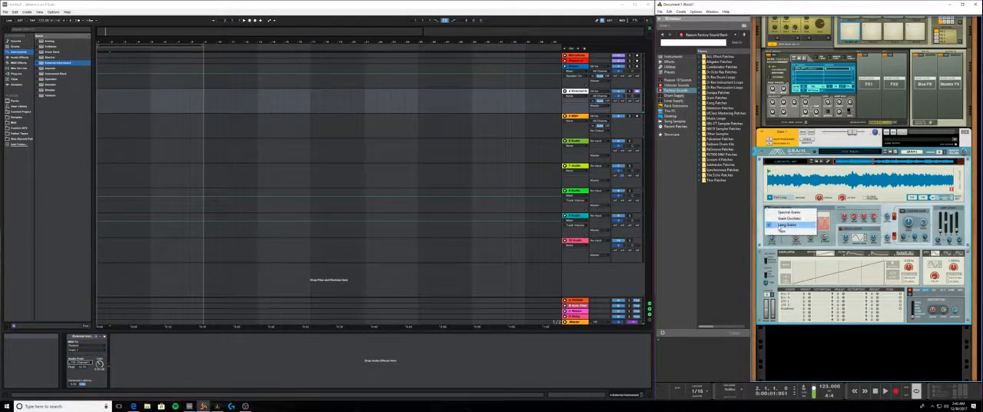
click(783, 213)
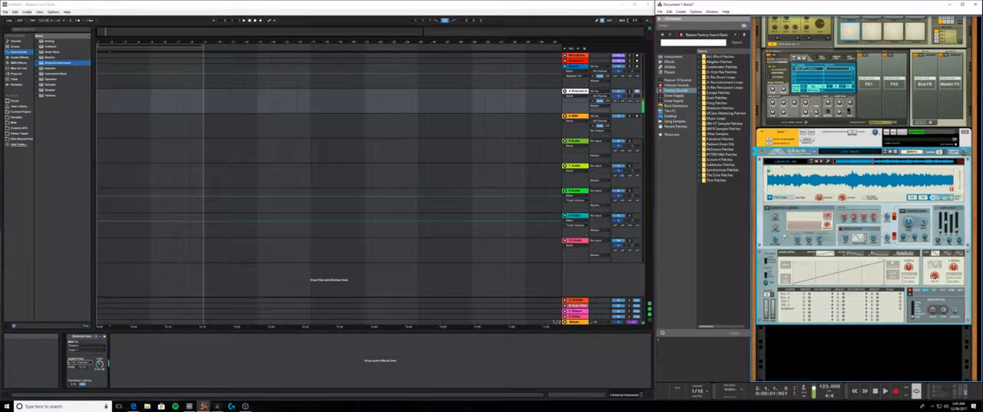
click(768, 209)
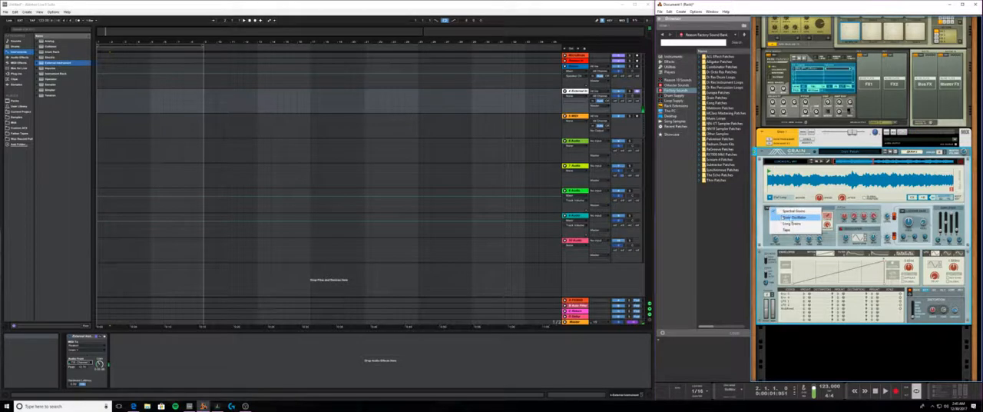
click(791, 219)
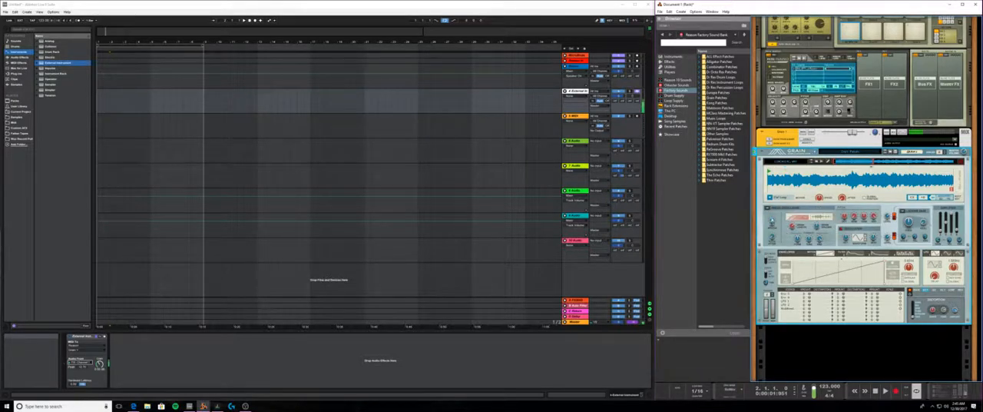
- Adjust the pitch and grain controls in Grain's Grain Oscillator section
mouse_move(772, 219)
drag(772, 237, 773, 228)
drag(793, 227, 795, 236)
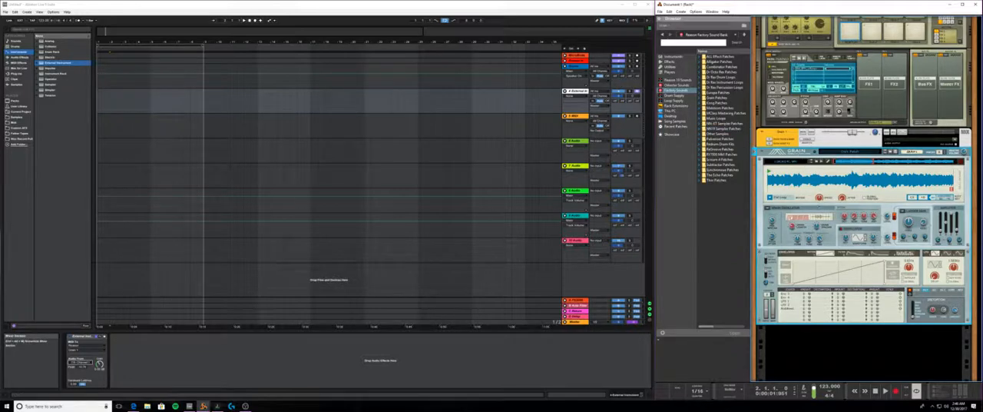
drag(817, 227, 818, 238)
drag(816, 229, 818, 220)
- Raise Grain's sample playback Speed and Jitter
mouse_move(841, 198)
drag(820, 199, 822, 186)
drag(843, 198, 843, 185)
mouse_move(842, 199)
- Set Grain's playback motion to FW-BW Loop and lower its Speed
click(777, 198)
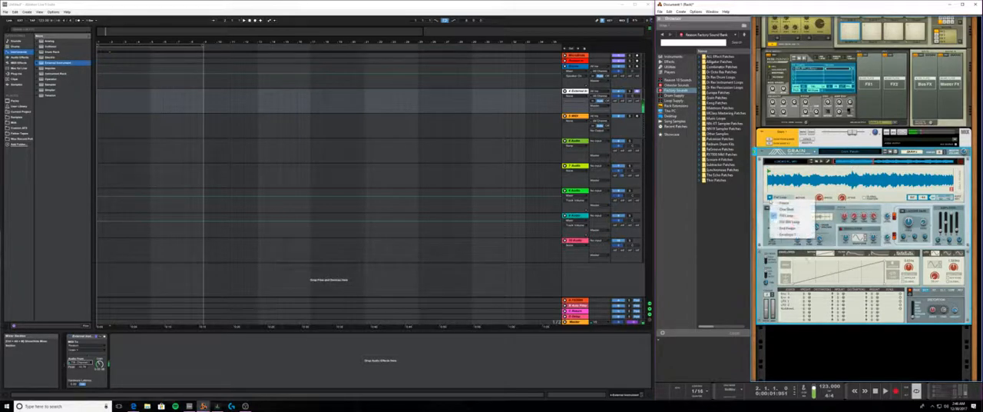
click(790, 222)
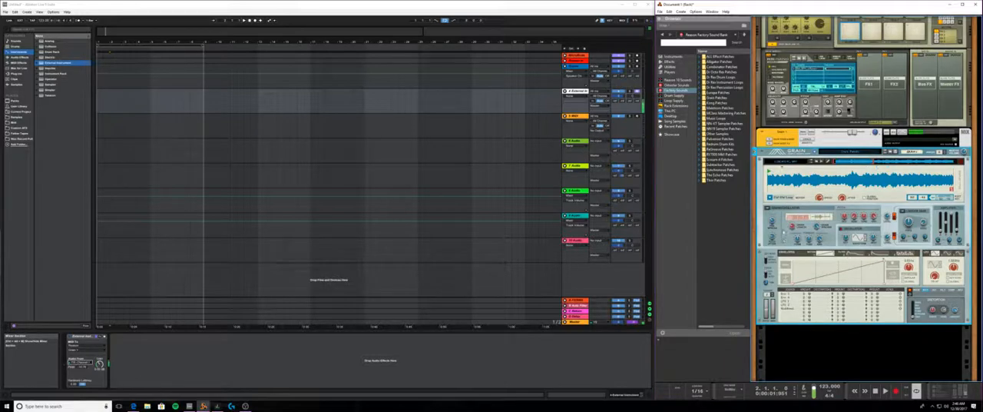
drag(819, 198, 821, 222)
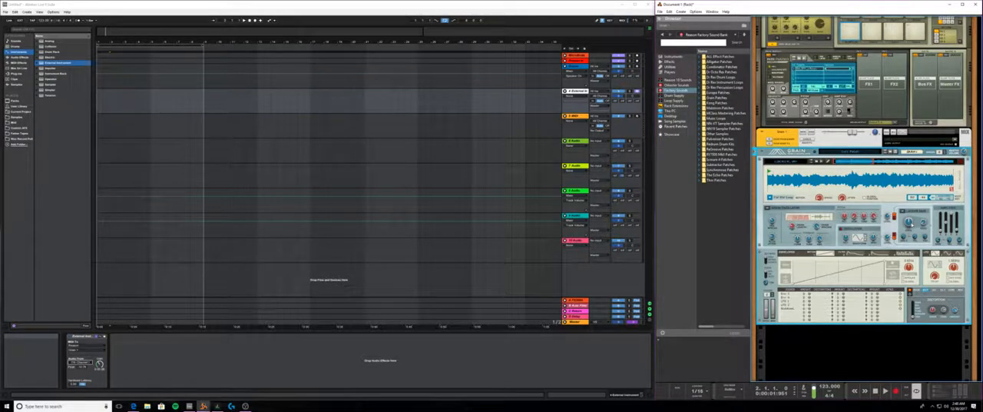
- Adjust Grain's filter frequency and resonance in Reason, and choose a different filter type
drag(910, 223, 911, 230)
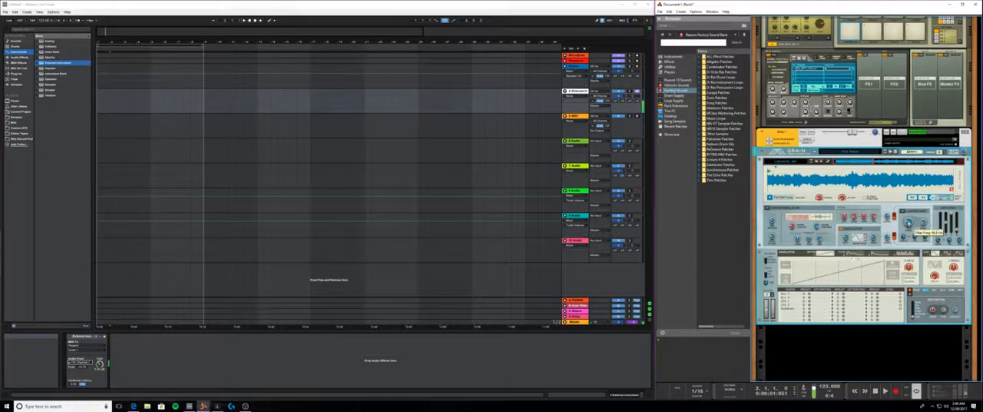
mouse_move(908, 223)
mouse_down()
mouse_move(924, 214)
mouse_move(908, 224)
mouse_up()
click(913, 214)
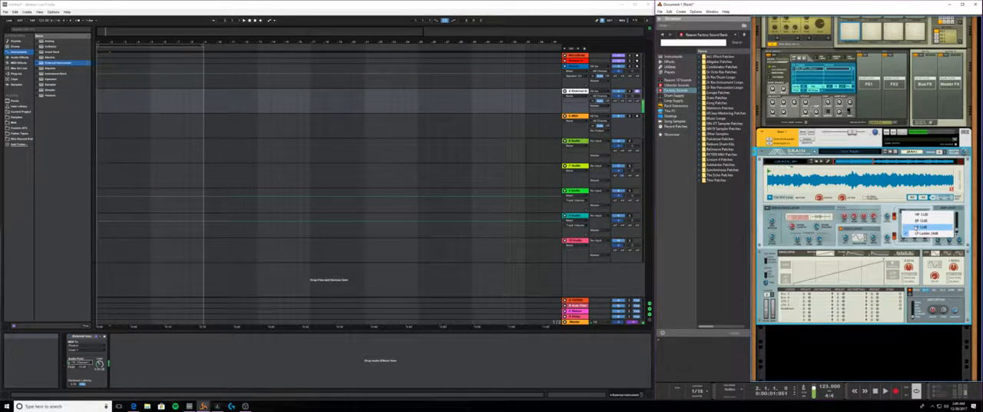
click(917, 227)
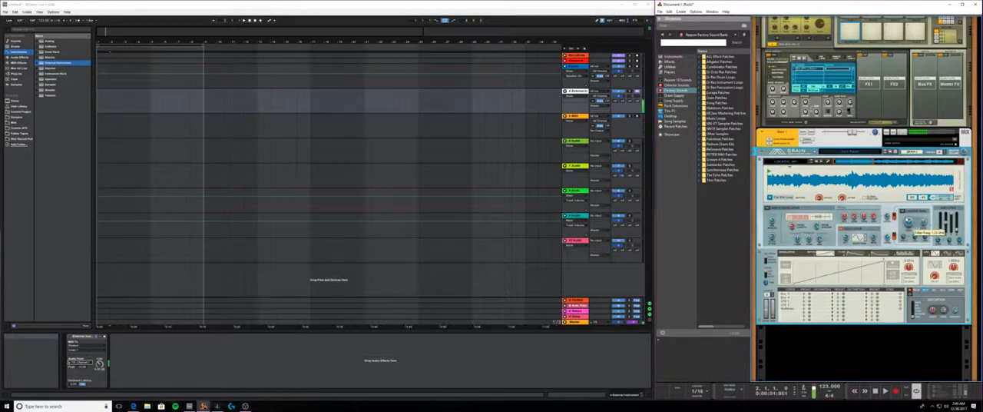
drag(924, 223, 923, 226)
- Go through the effects in Grain's effects section, including the Compressor, and bring up the Reverb
click(935, 291)
click(918, 292)
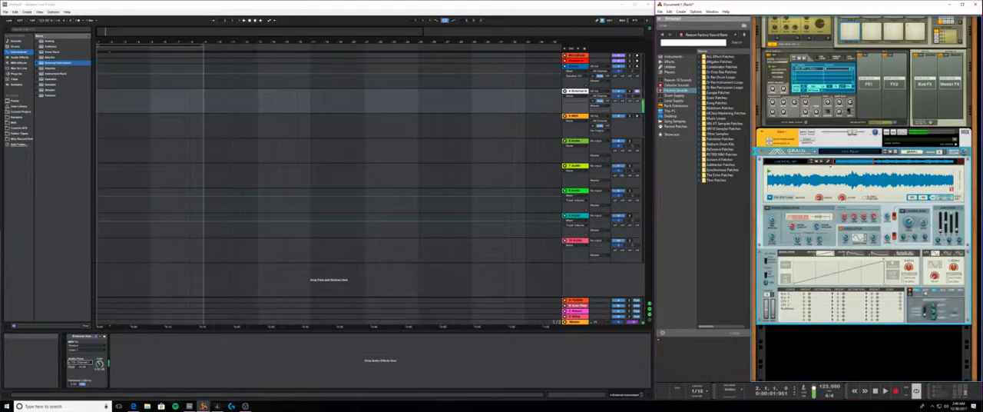
click(945, 292)
click(953, 292)
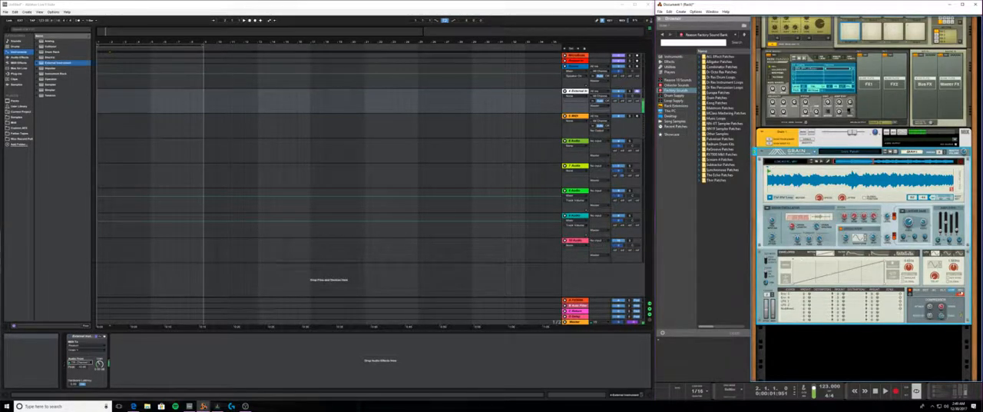
click(960, 292)
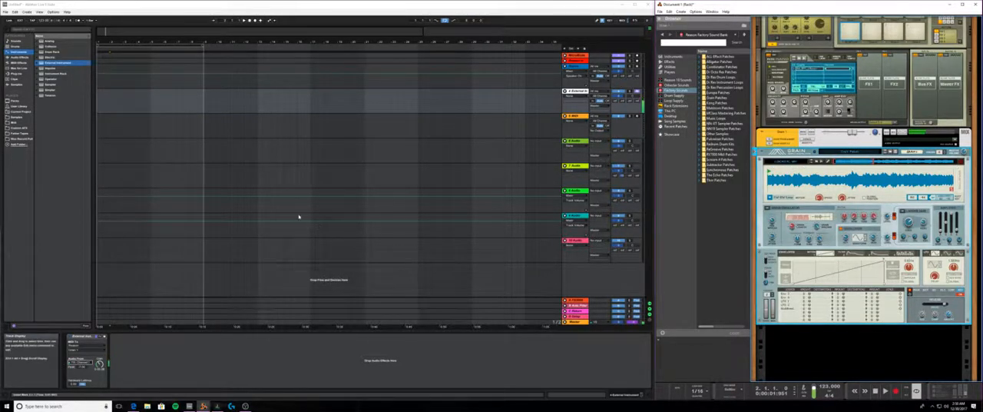
- In Live, record a MIDI clip from the start of the External Instrument track and select it
click(250, 21)
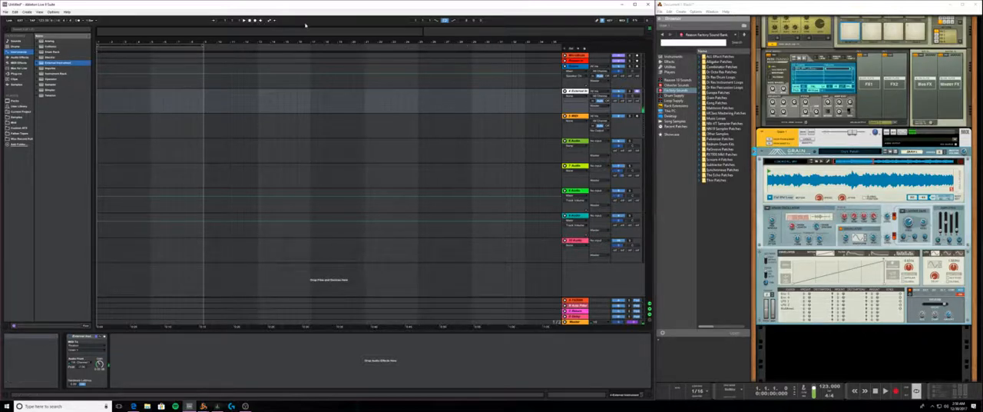
key(space)
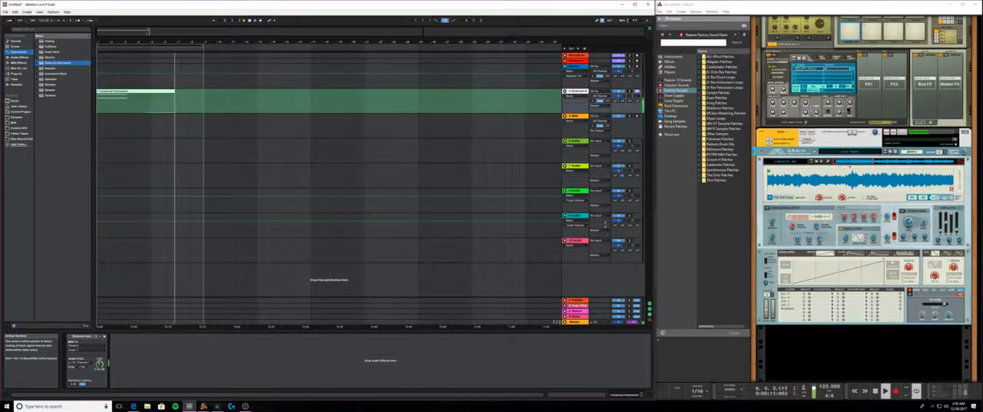
click(250, 22)
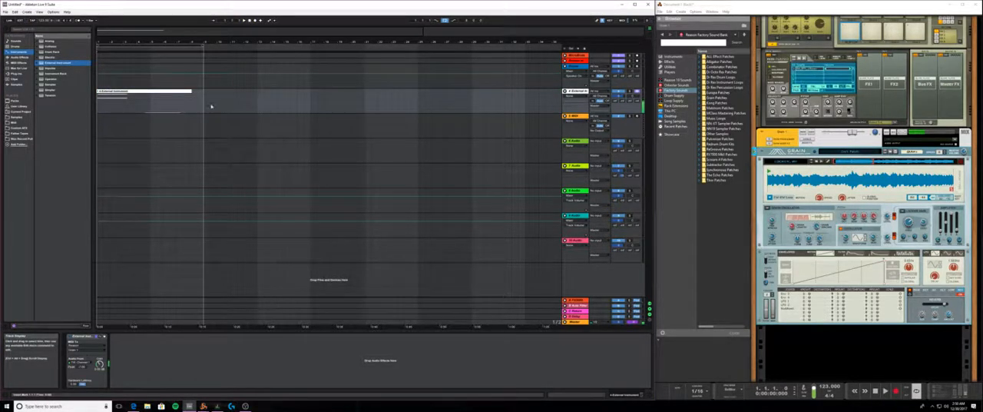
click(161, 91)
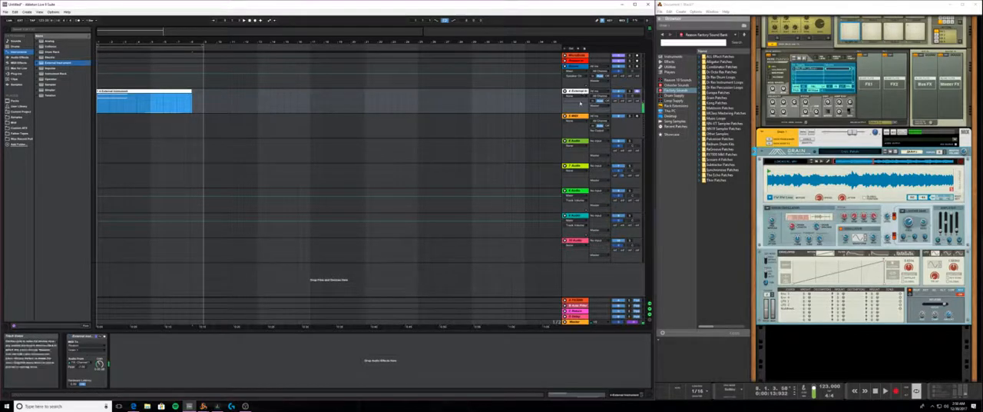
- Set Audio From to No Input on the External Instrument device
click(592, 141)
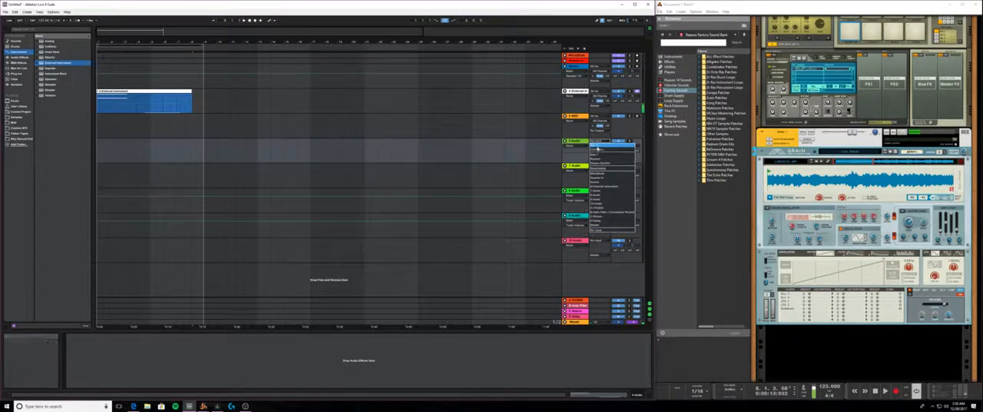
click(558, 84)
click(558, 86)
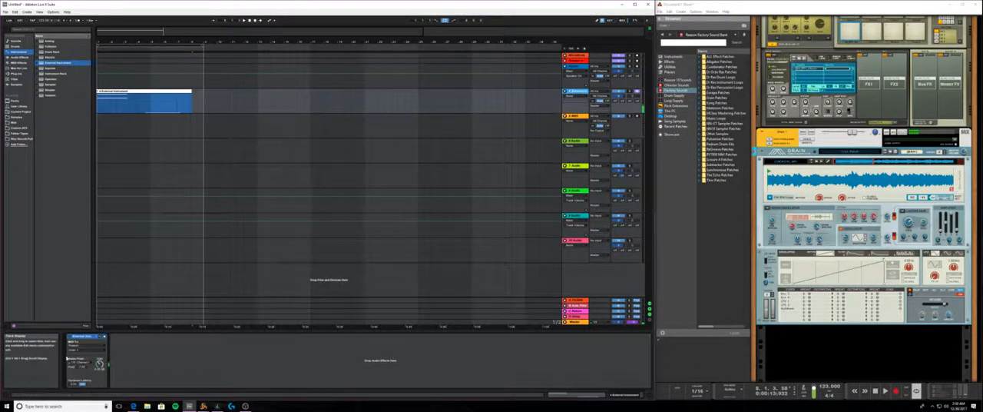
click(90, 361)
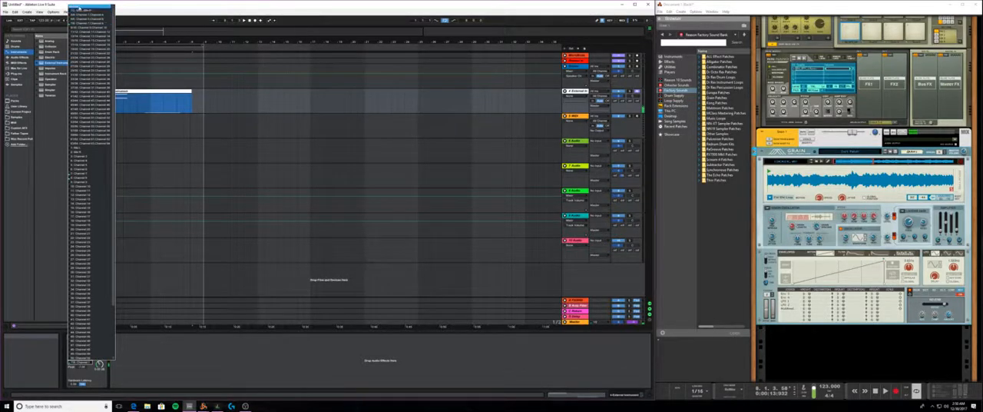
click(106, 248)
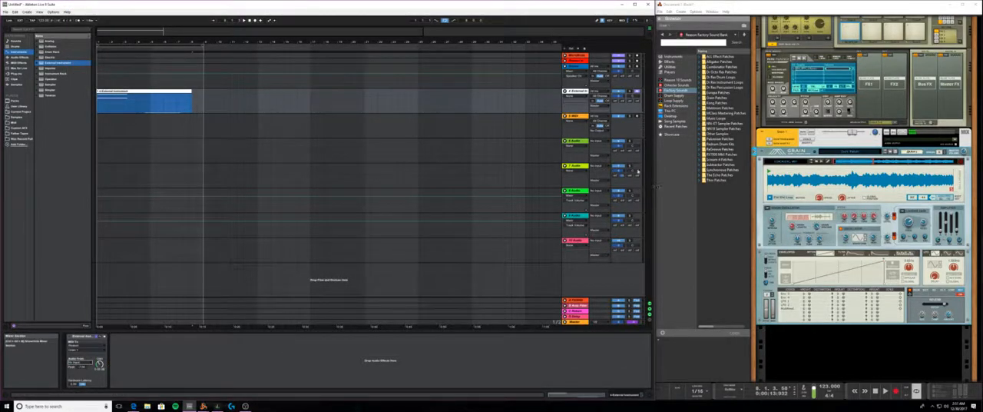
click(572, 140)
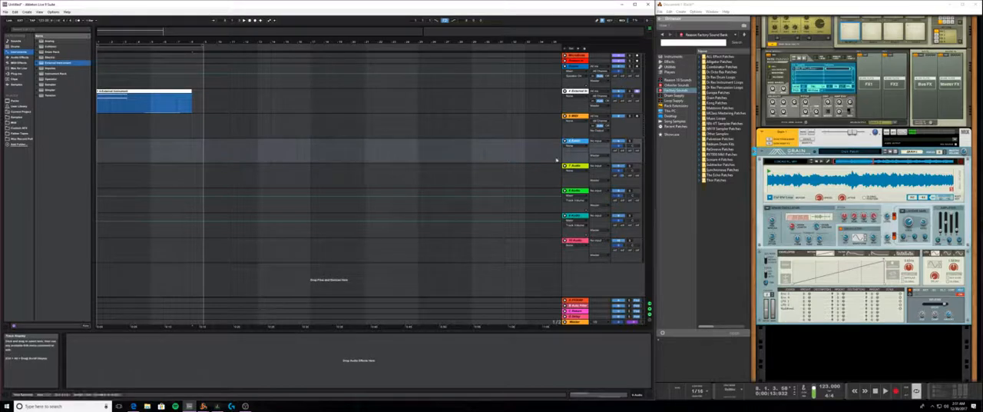
click(600, 141)
click(598, 156)
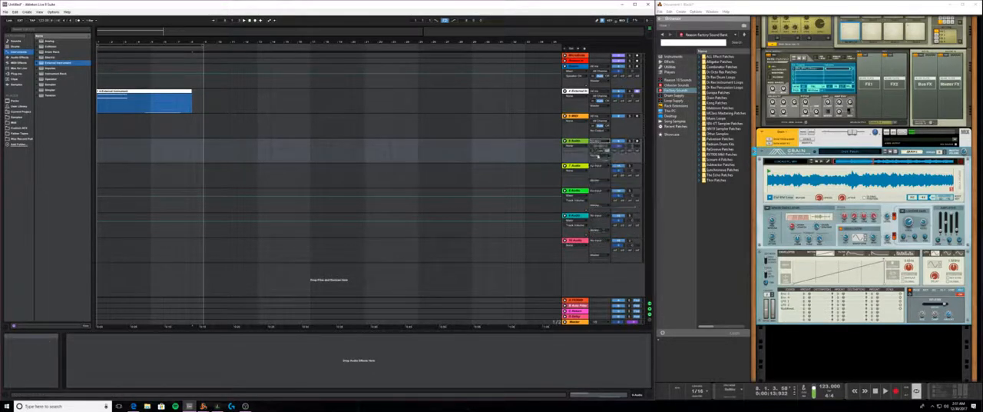
click(600, 146)
click(610, 167)
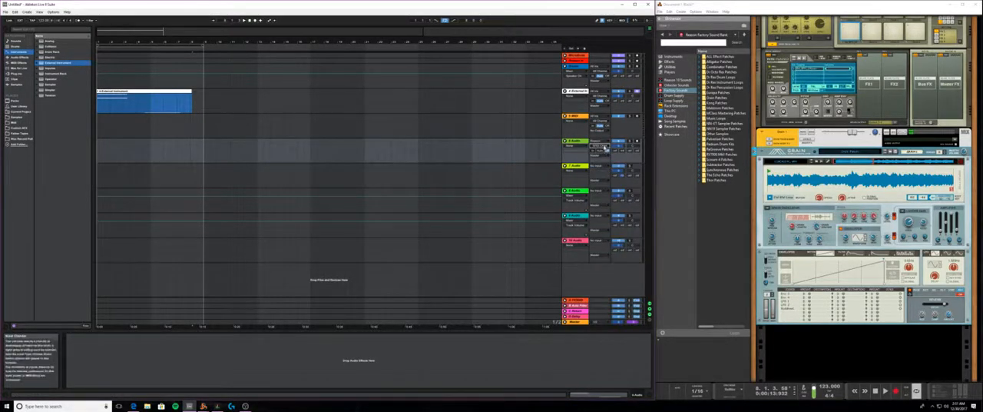
click(605, 147)
click(605, 164)
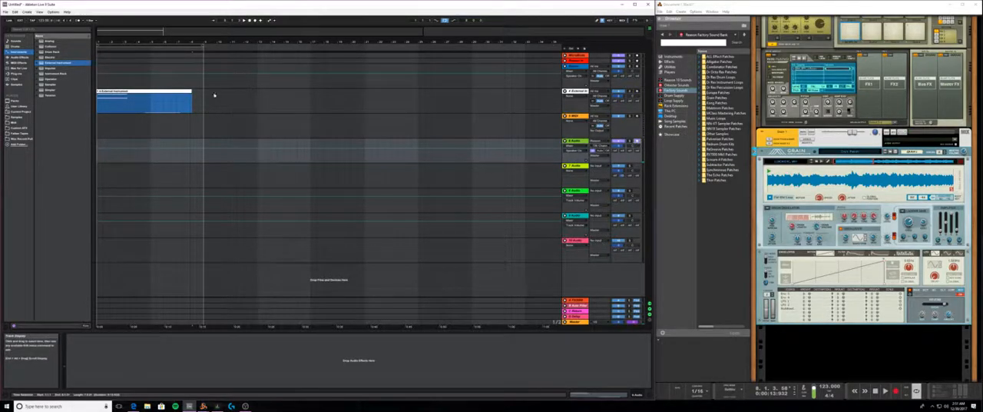
click(187, 94)
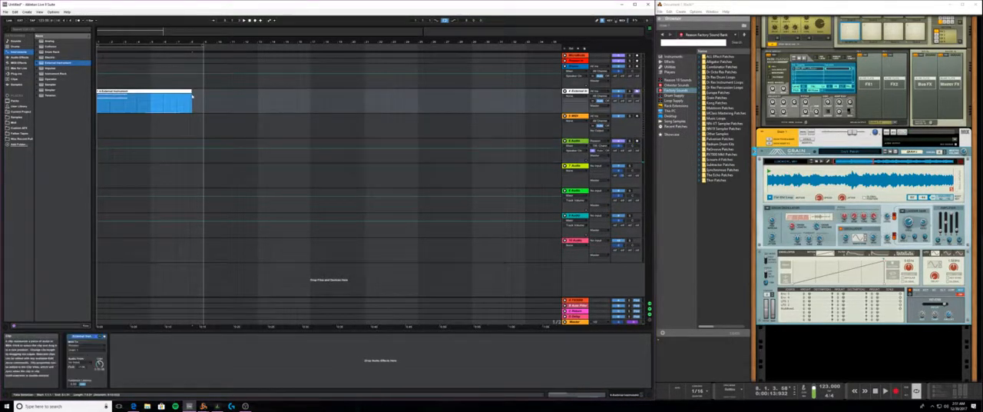
click(249, 21)
key(space)
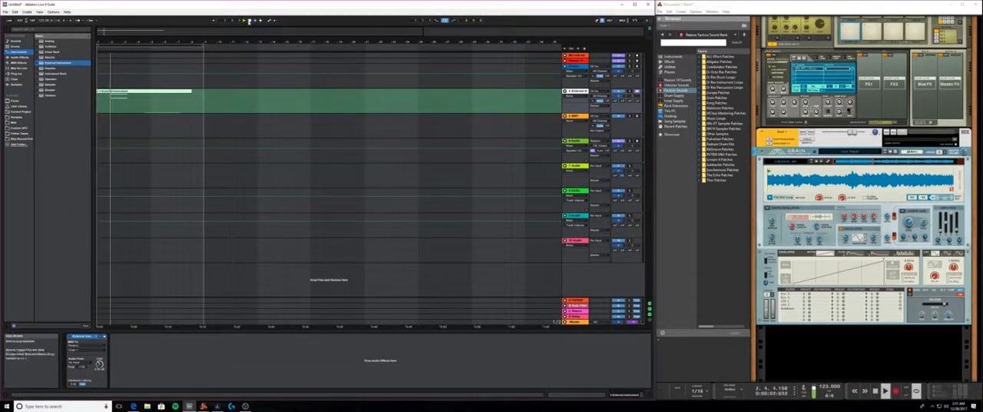
click(249, 21)
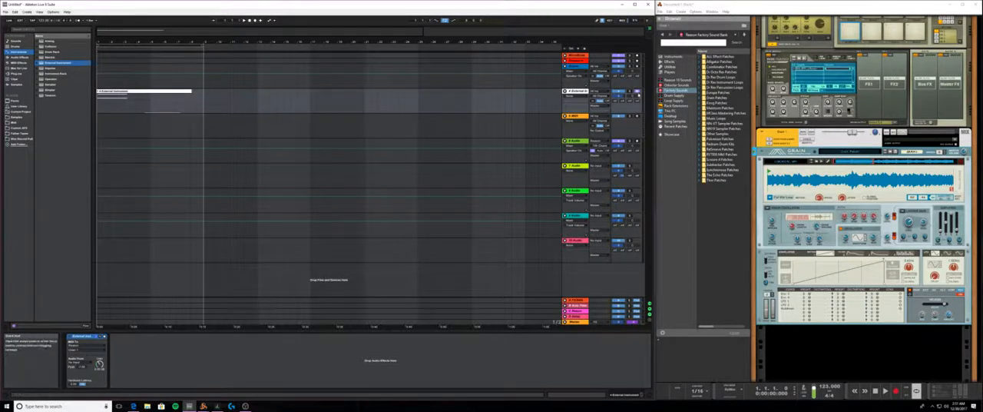
- Arm the 6 Audio track, record Grain's output onto it with looping turned off, and select the recorded clip
click(637, 141)
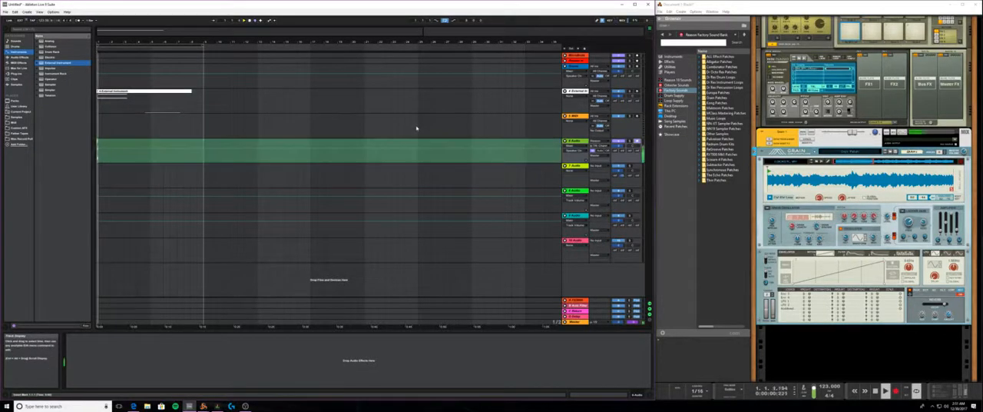
key(space)
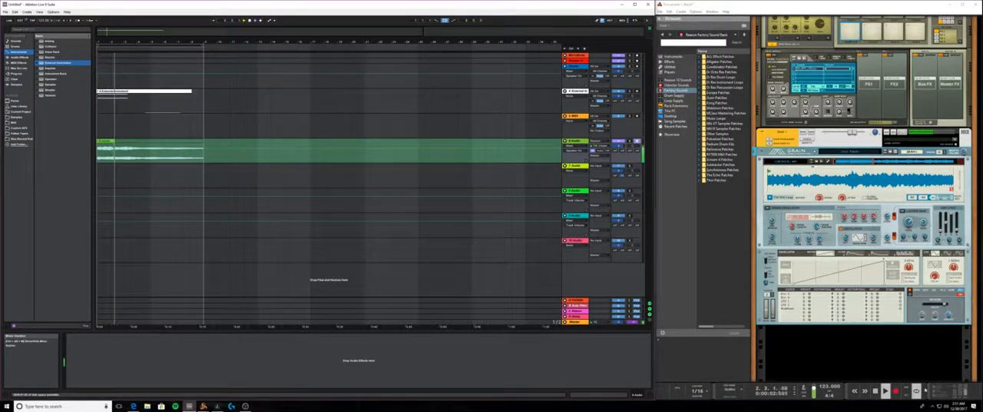
click(665, 393)
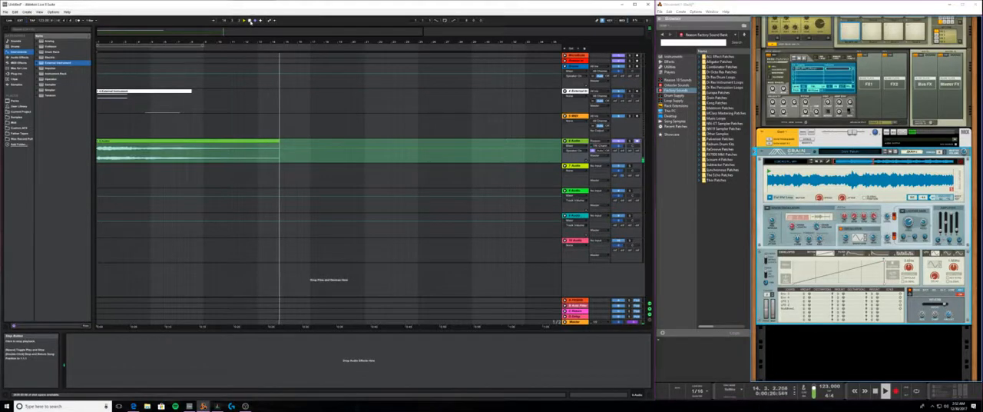
click(250, 20)
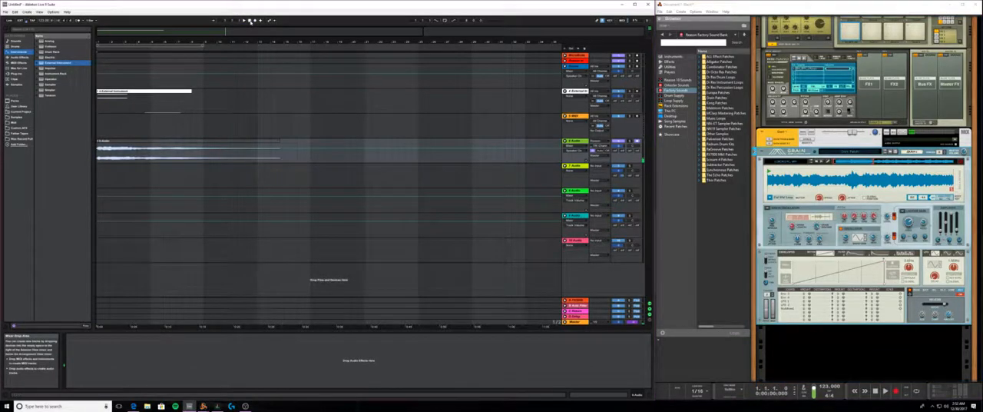
click(132, 142)
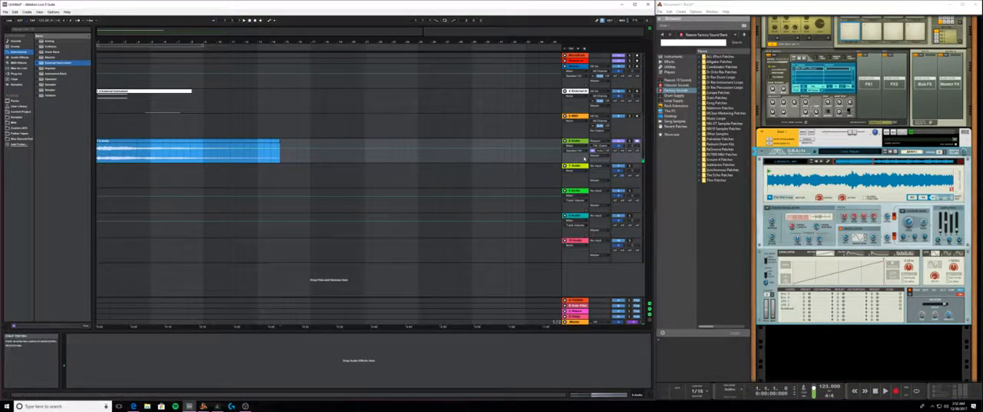
- Set the 6 Audio track's monitoring to Auto and its input to No Input
click(598, 151)
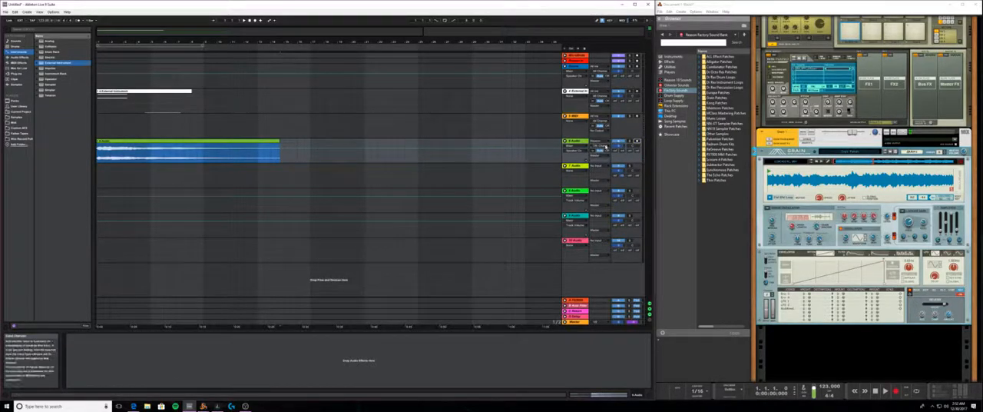
click(604, 142)
click(606, 232)
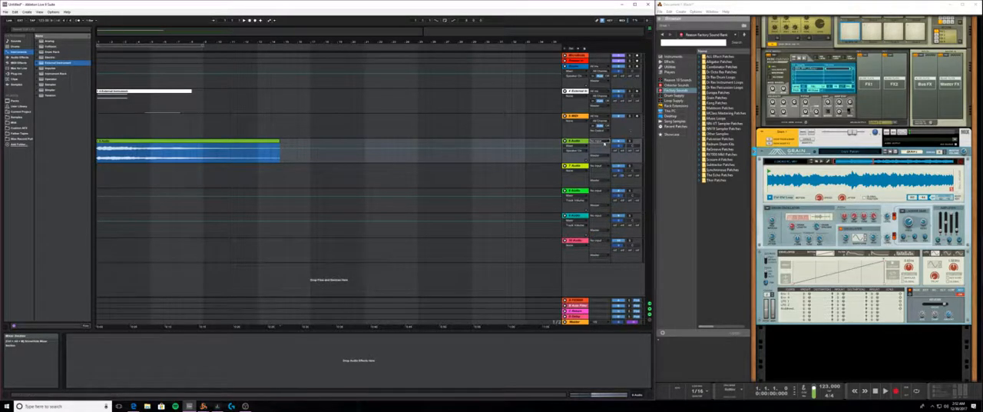
click(576, 141)
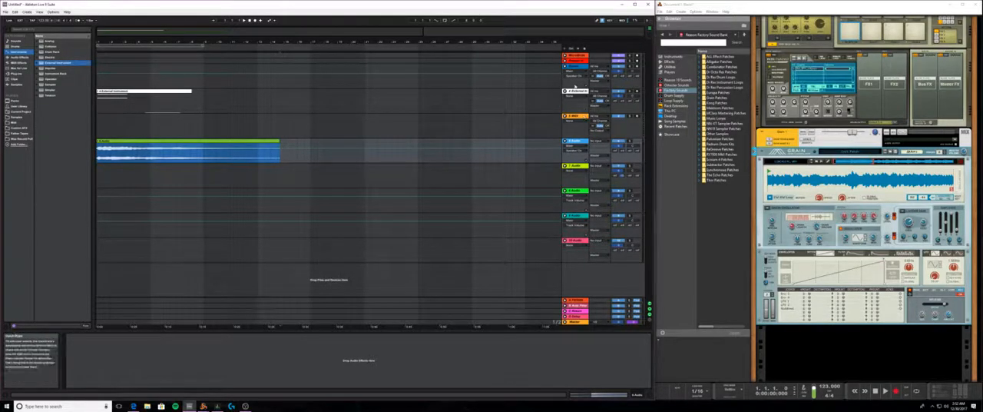
- Unfold the red Reason input track in Live and examine the cabling on the back of Reason's rack
click(565, 61)
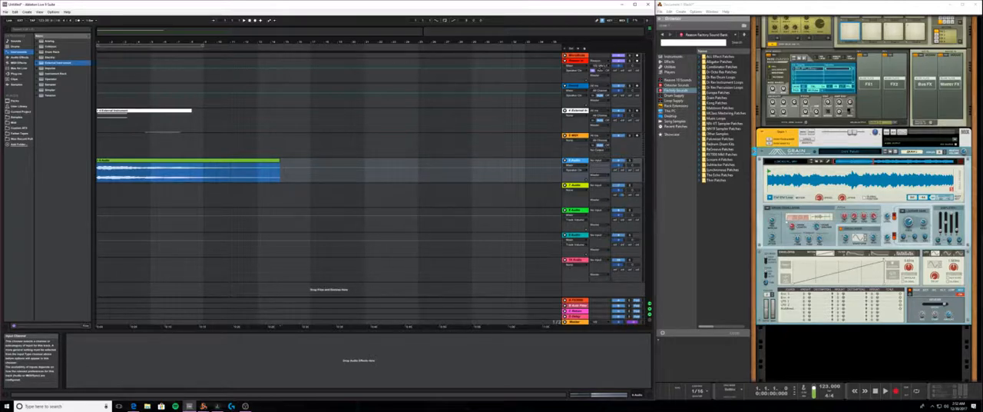
scroll(864, 200, up, 5)
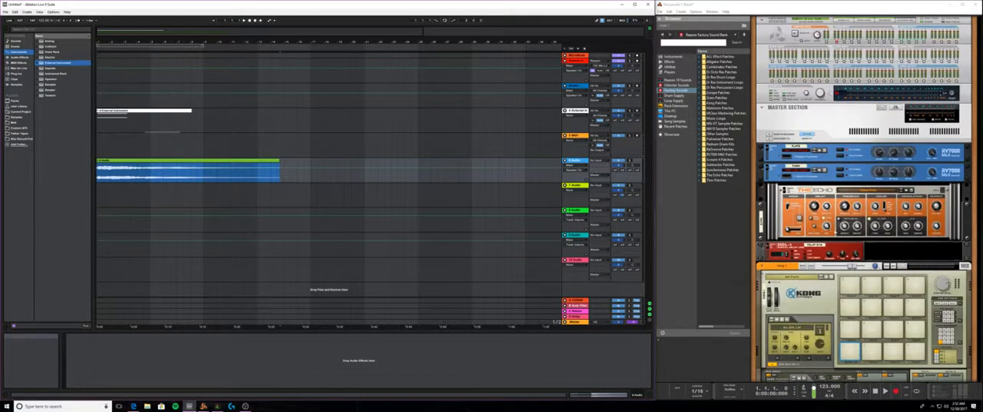
scroll(883, 222, down, 2)
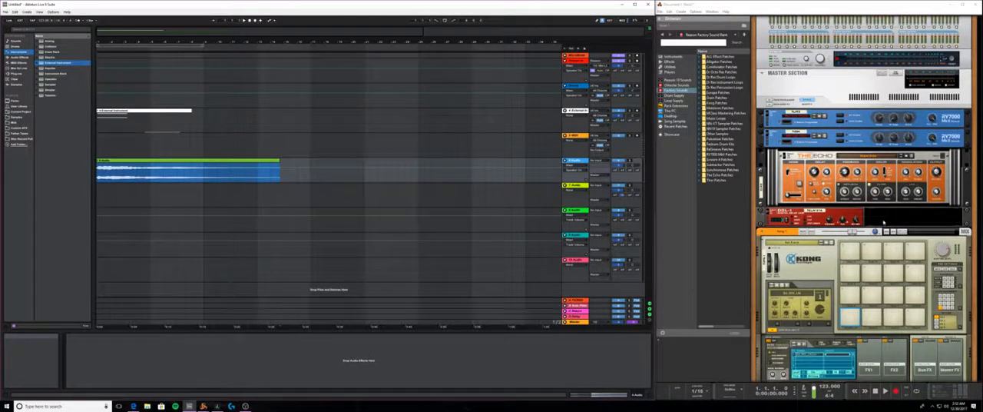
key(Tab)
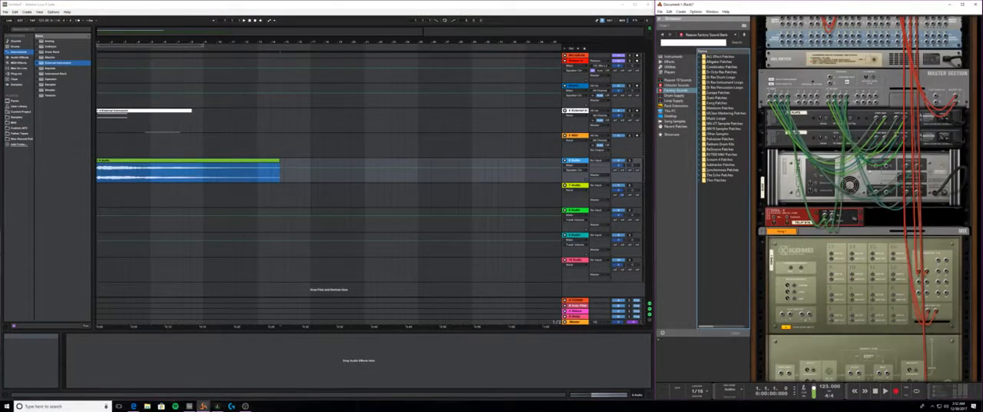
scroll(864, 200, up, 1)
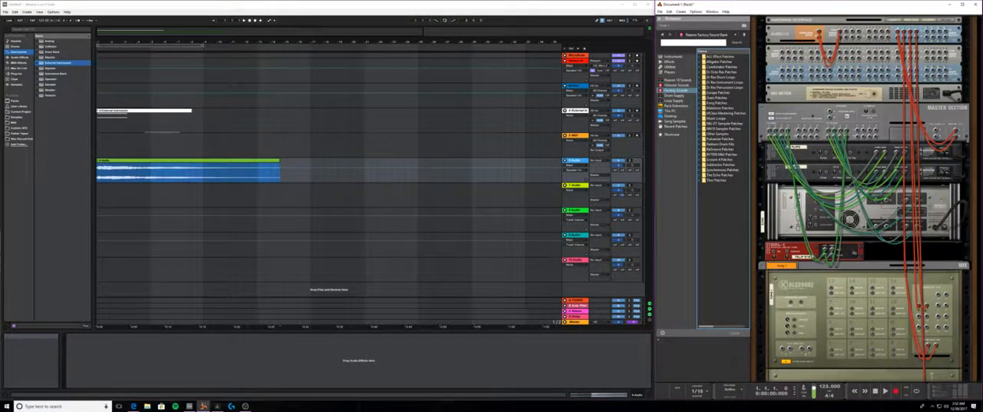
key(Tab)
scroll(864, 200, down, 6)
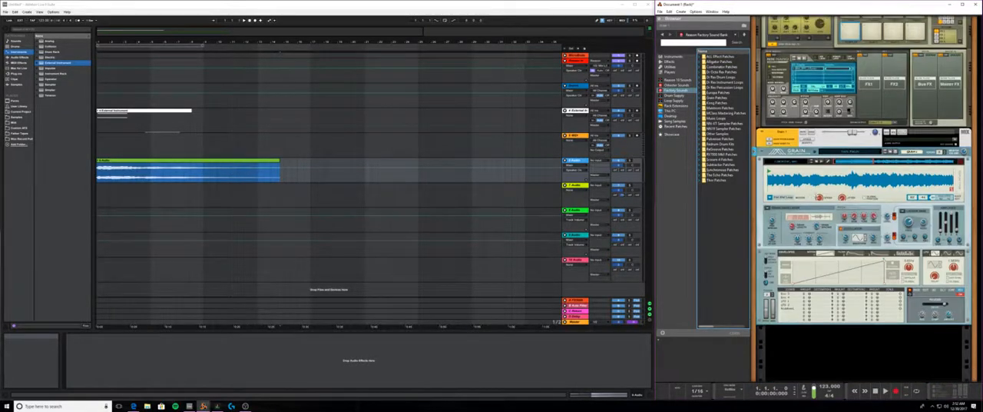
- Fold the red Reason input track in Live's arrangement
click(565, 60)
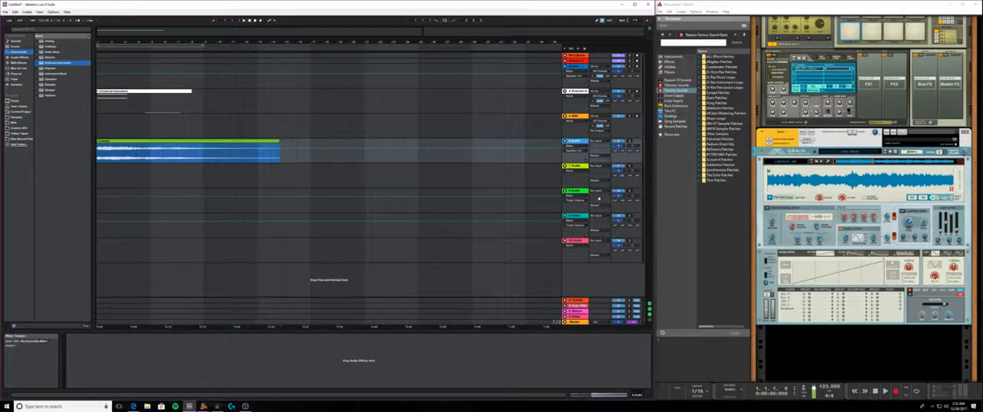
click(152, 157)
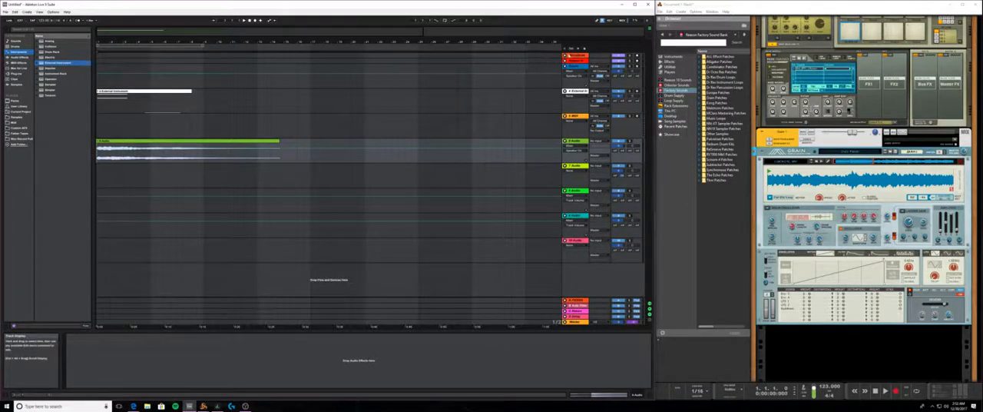
click(566, 56)
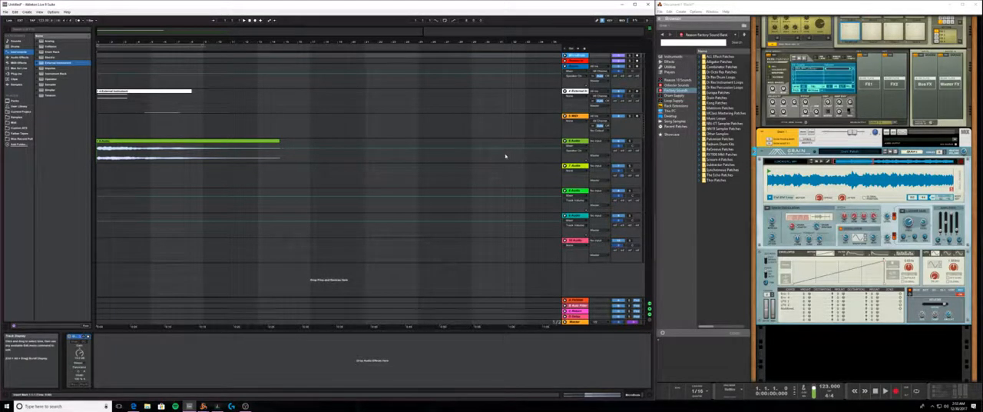
- Split the recorded clip on the 6 Audio track at 4.3.1 and play its second part
click(148, 160)
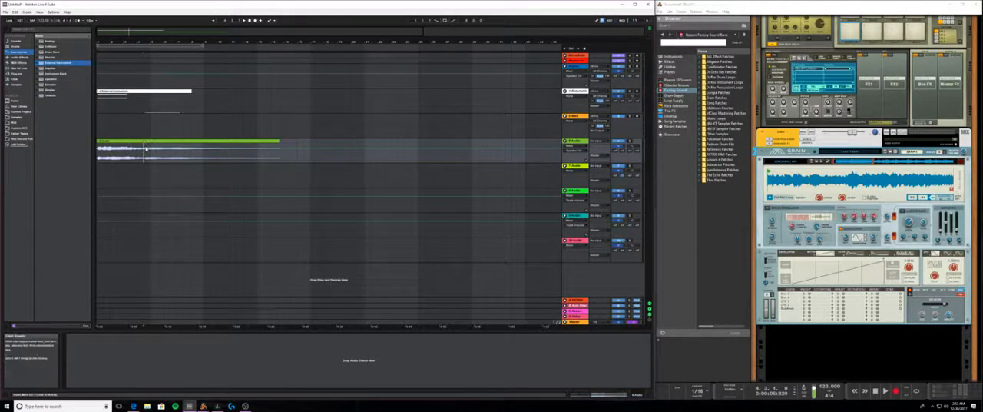
click(116, 141)
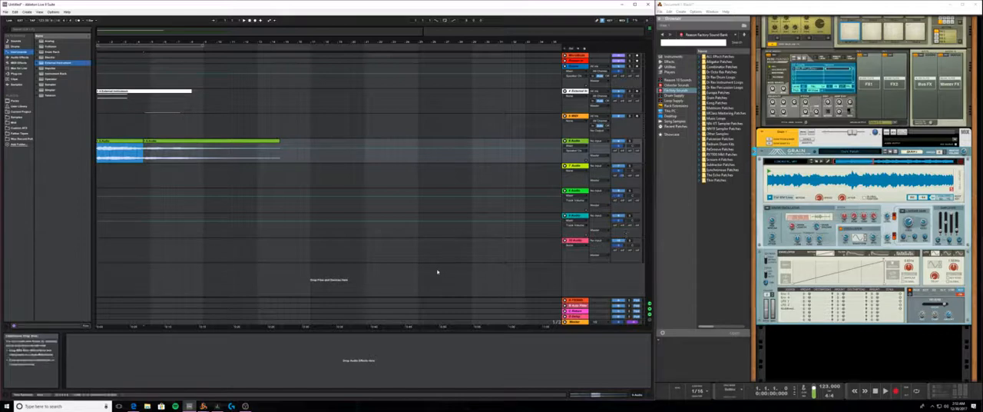
click(142, 160)
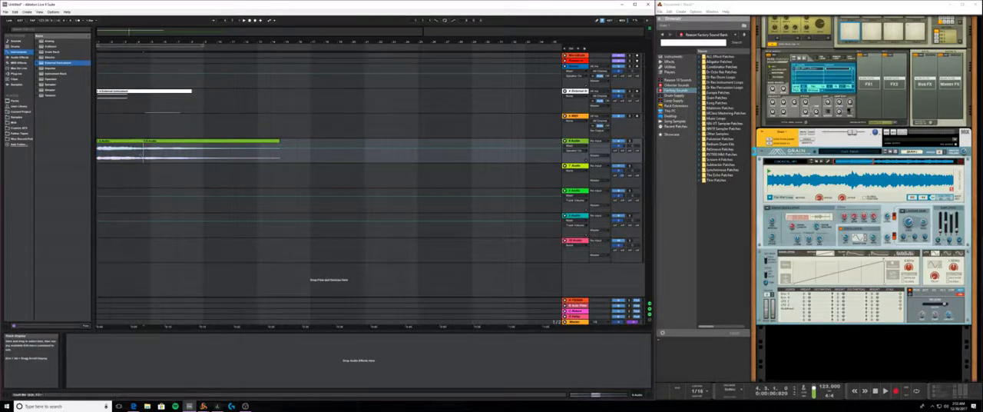
click(145, 157)
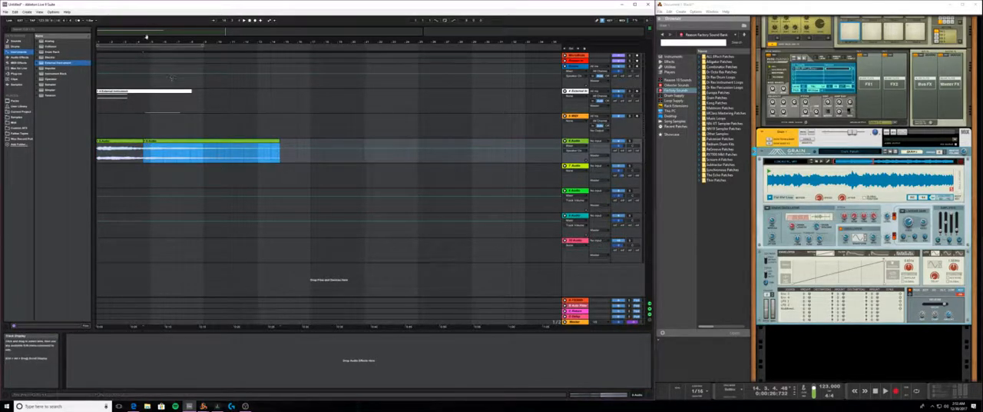
key(space)
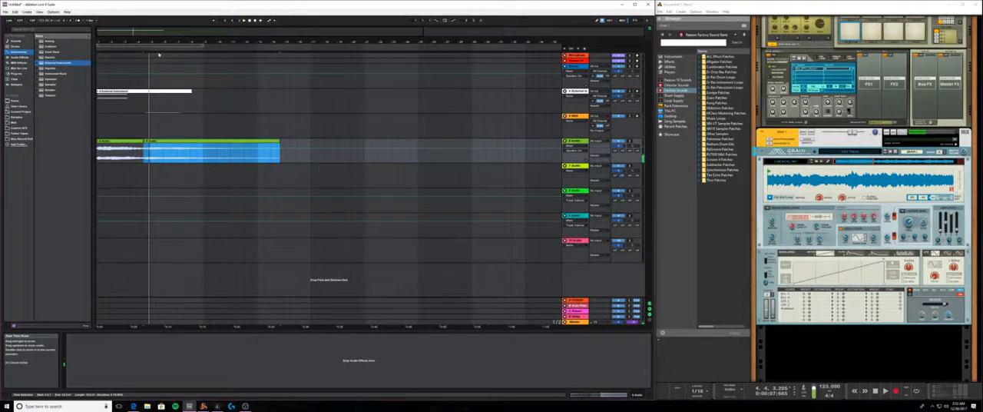
- Split the second part of the recording again at 4.3.3 and play from there
mouse_move(147, 43)
mouse_down()
mouse_move(138, 116)
mouse_move(188, 134)
mouse_up()
click(188, 162)
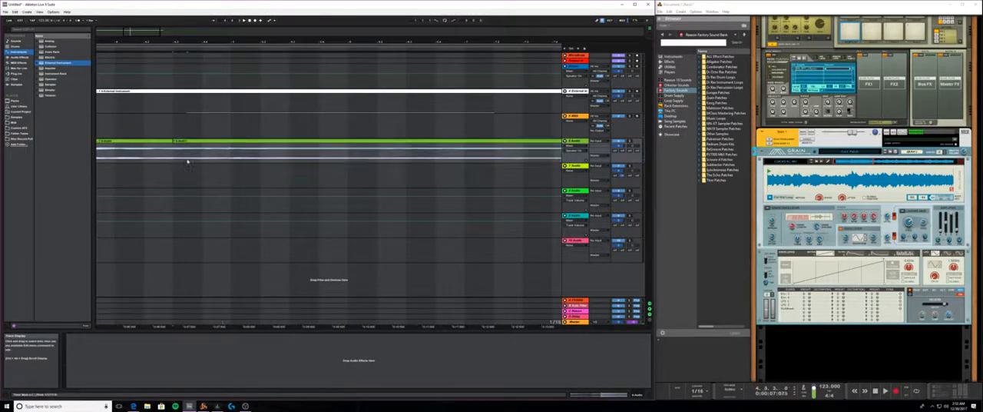
click(183, 152)
key(space)
drag(190, 42, 189, 0)
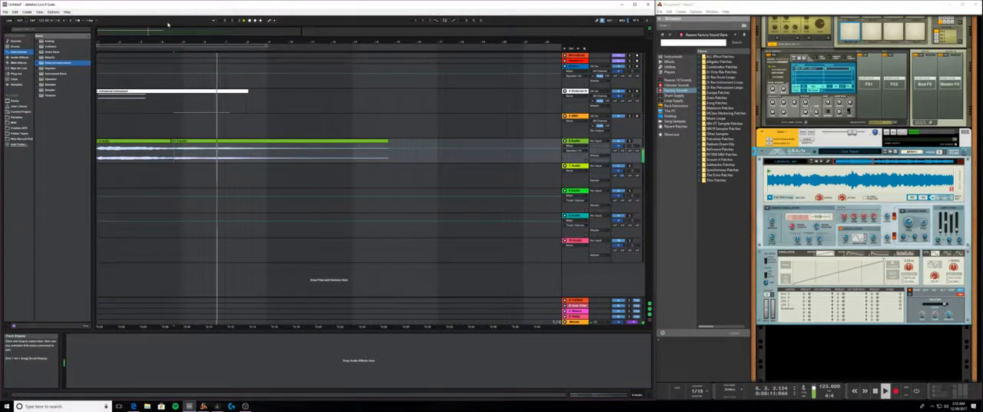
key(space)
- Delete the leading pieces of the recording so the clip starts at 4.3.3, and play it back
click(159, 146)
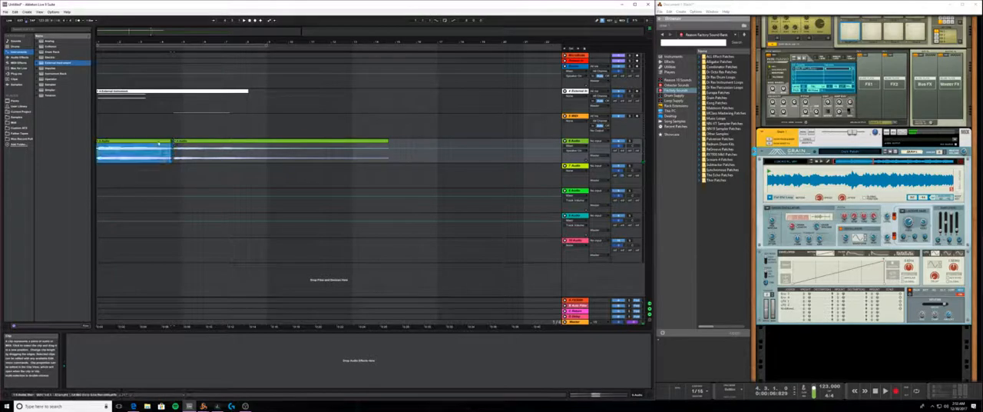
key(Delete)
click(187, 142)
drag(176, 42, 176, 86)
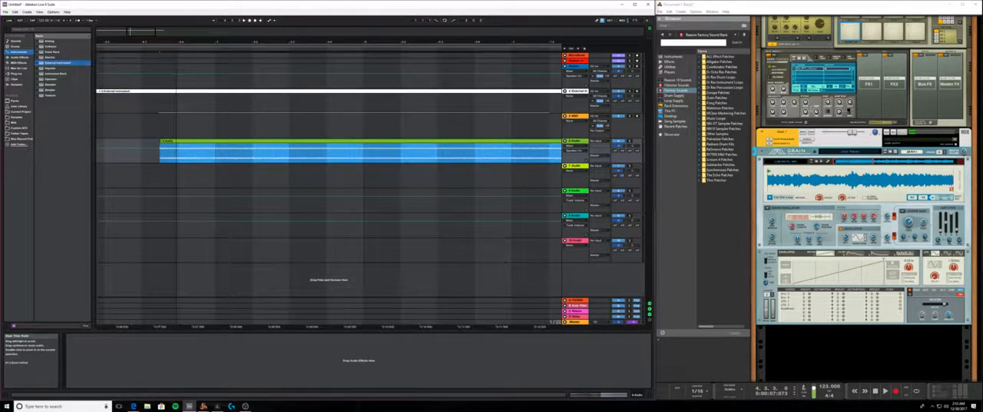
key(Delete)
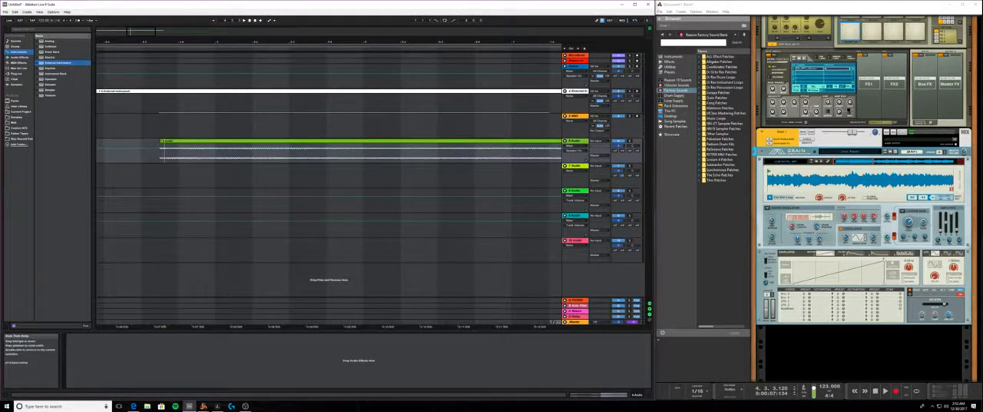
drag(163, 42, 295, 26)
key(space)
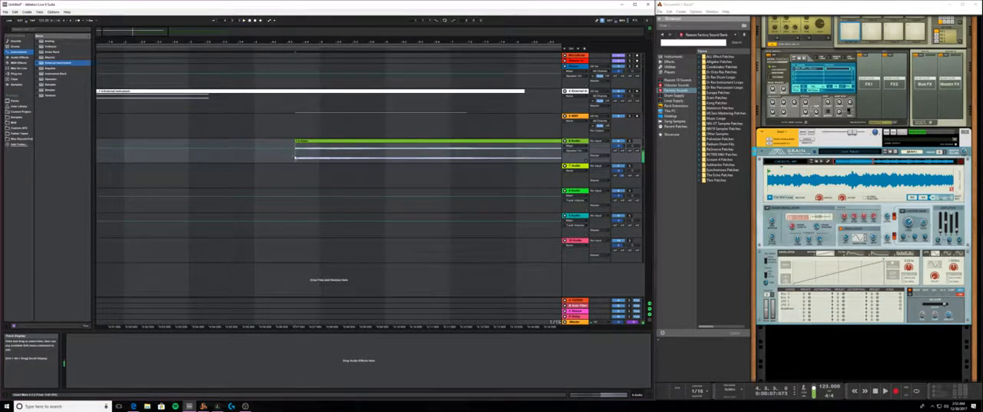
- Open the remaining 6 Audio clip in the sample editor and crop the clip
click(527, 141)
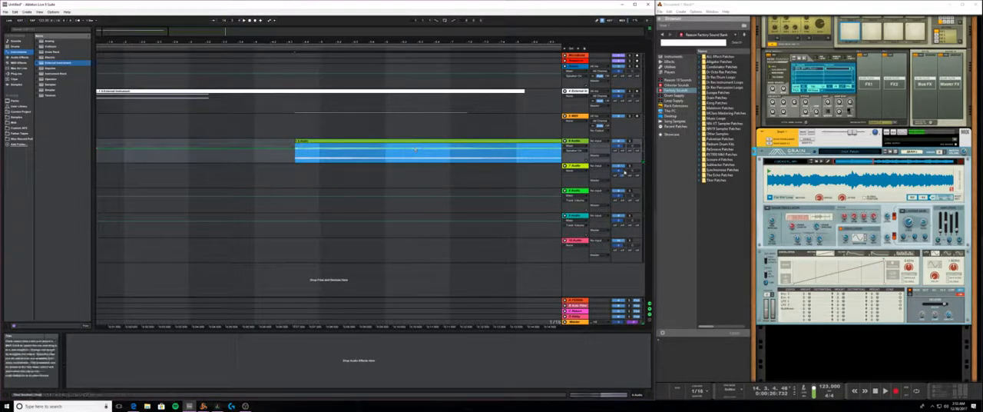
click(609, 394)
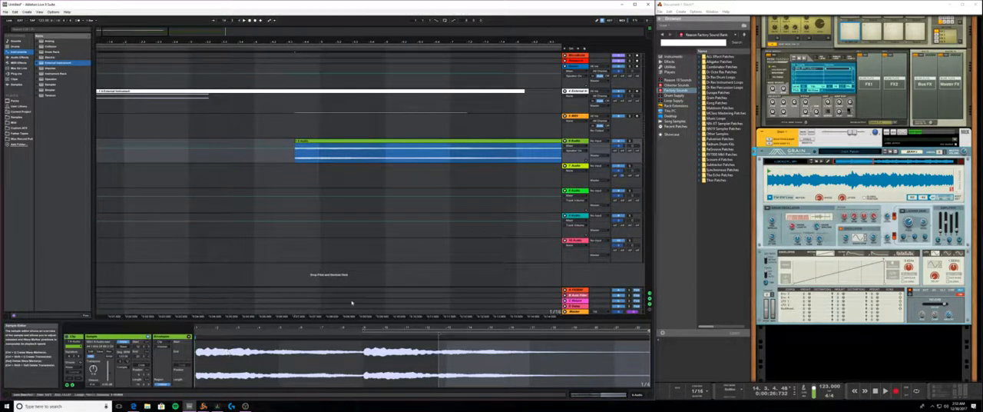
right_click(357, 144)
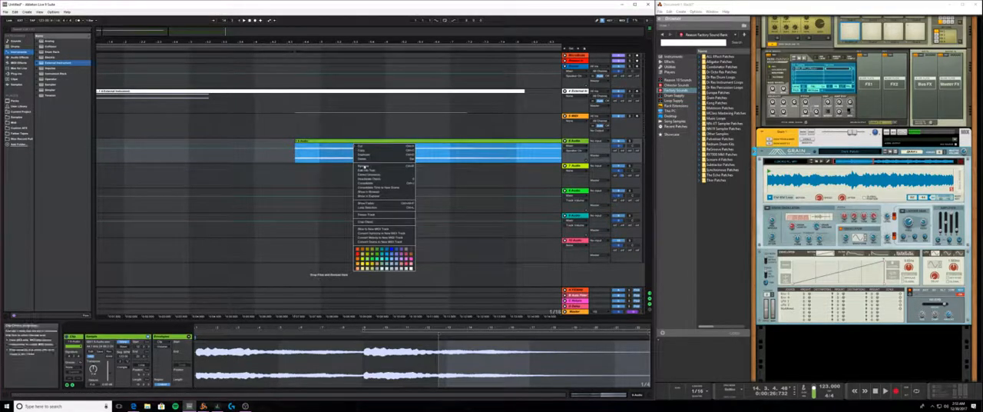
click(384, 223)
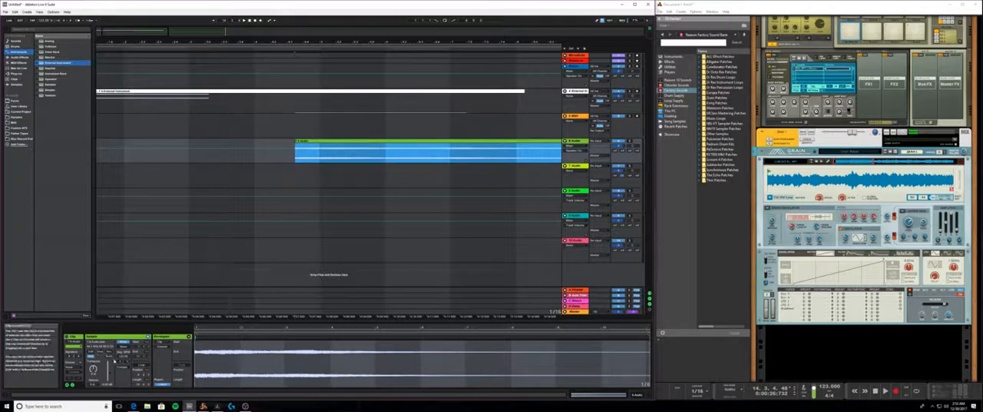
- Show the cropped clip's volume envelope and draw a fade-in rising from silence over its opening
click(208, 351)
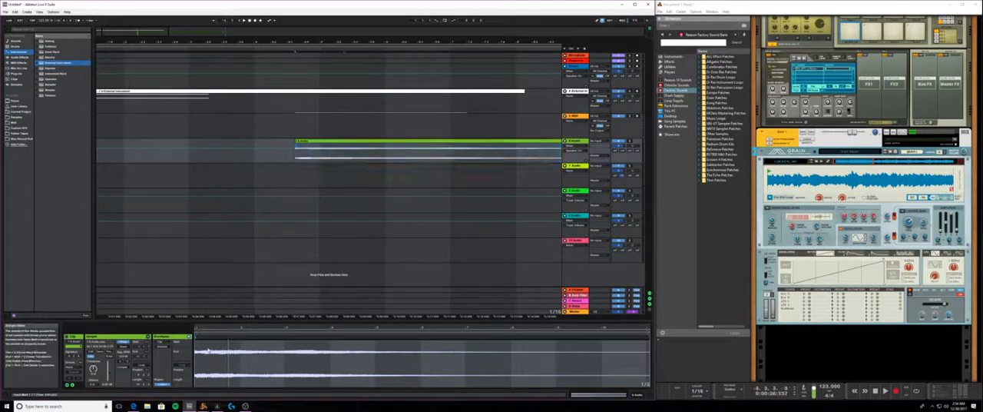
drag(240, 361, 182, 354)
click(163, 336)
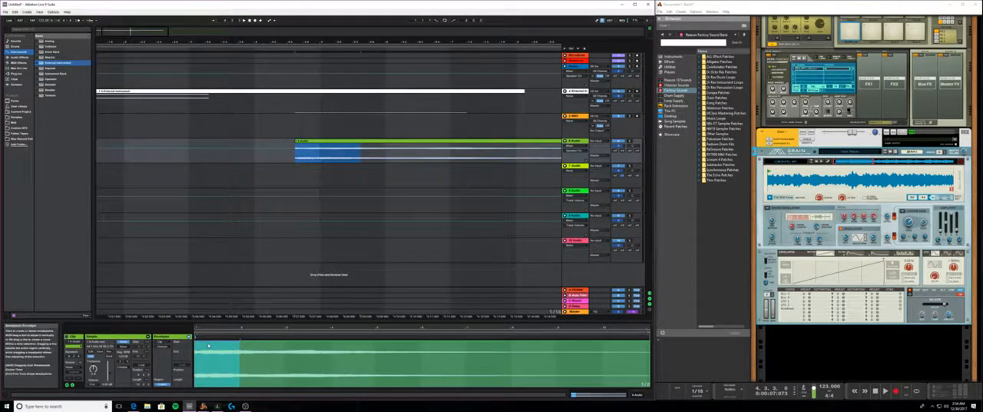
click(241, 387)
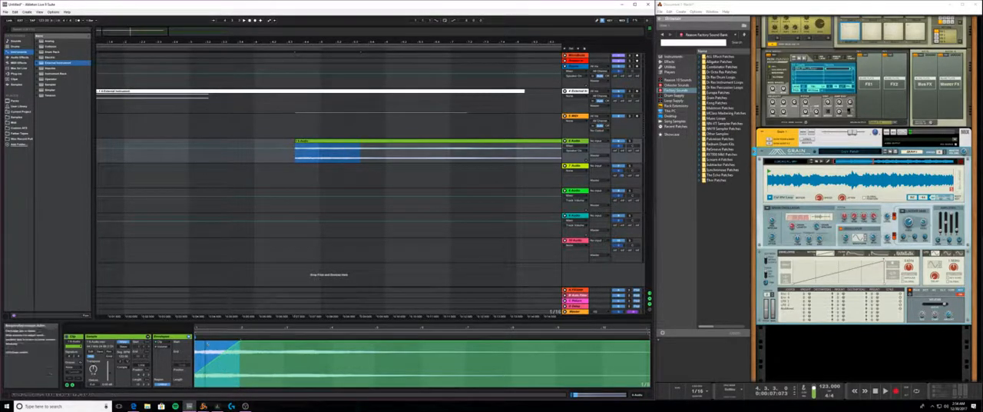
- Move the fade-in's start point to the clip start, shorten the ramp and bend it into a steep curve
drag(204, 328, 221, 328)
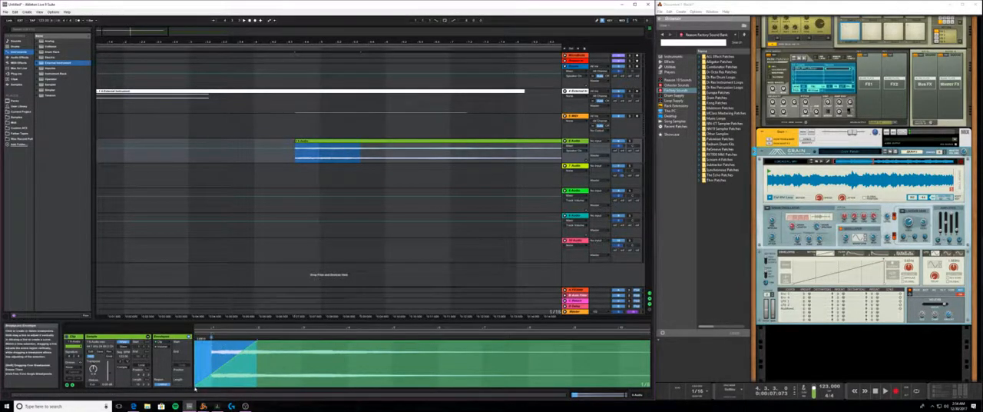
drag(195, 387, 212, 387)
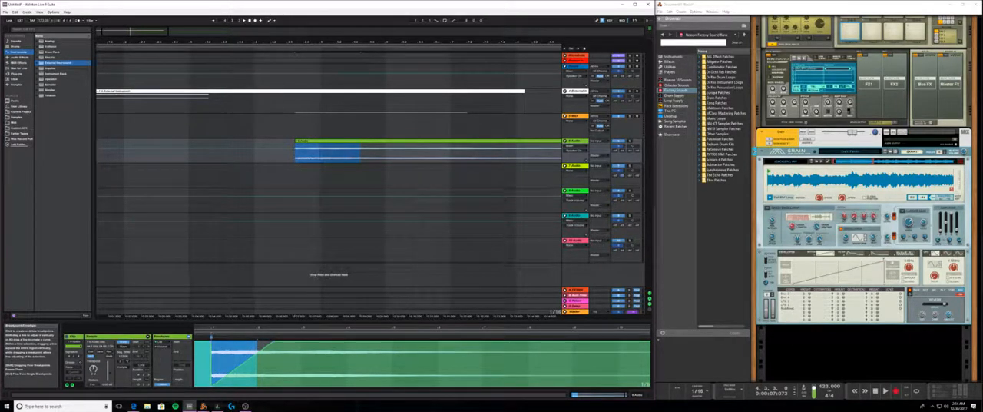
click(245, 349)
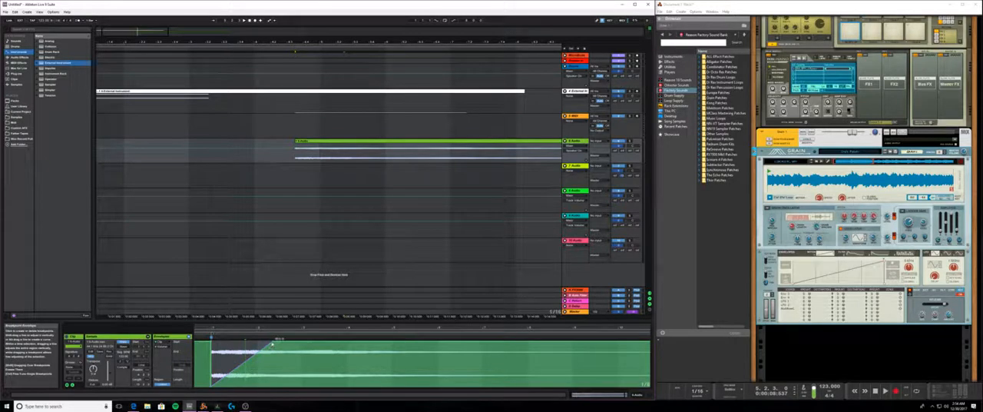
drag(272, 343, 271, 341)
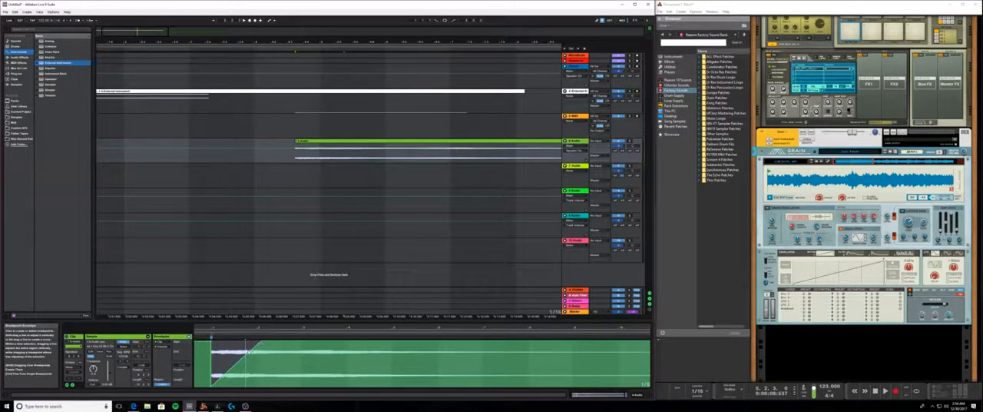
drag(246, 353, 244, 342)
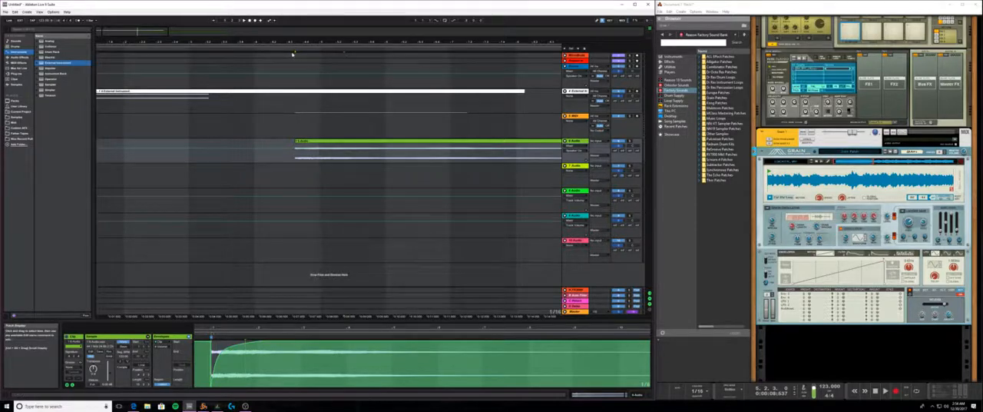
- Play the arrangement from just before the 6 Audio clip to hear its fade-in
key(ctrl+a)
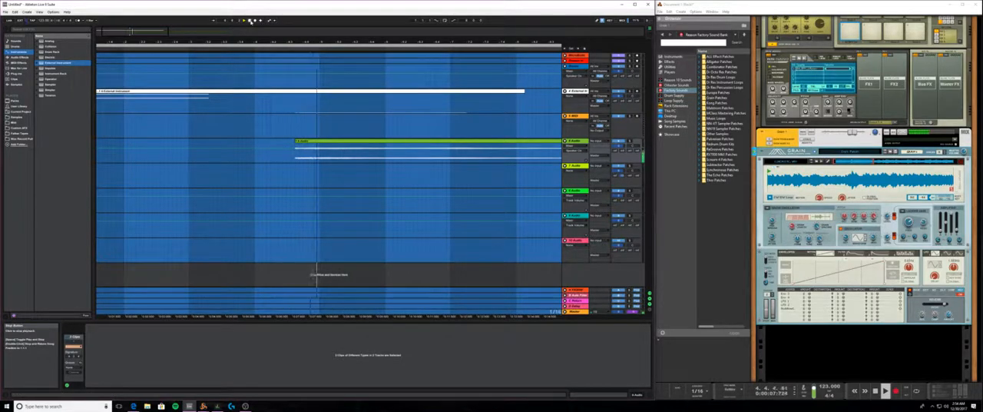
click(283, 77)
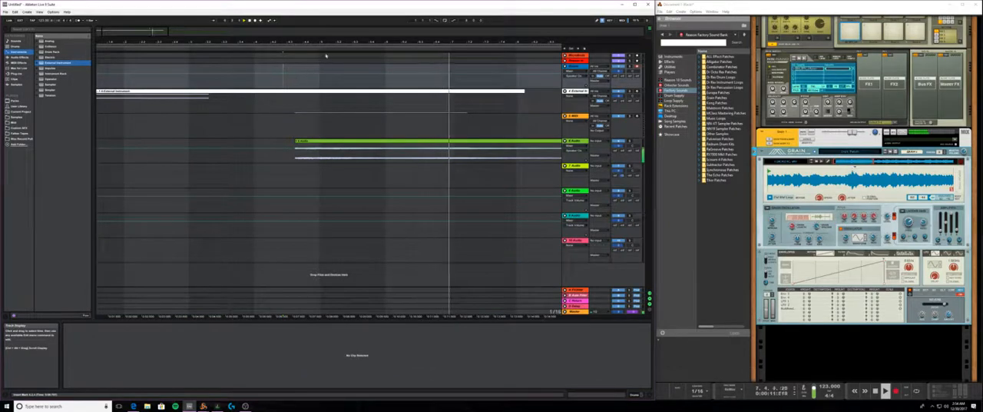
drag(329, 42, 329, 22)
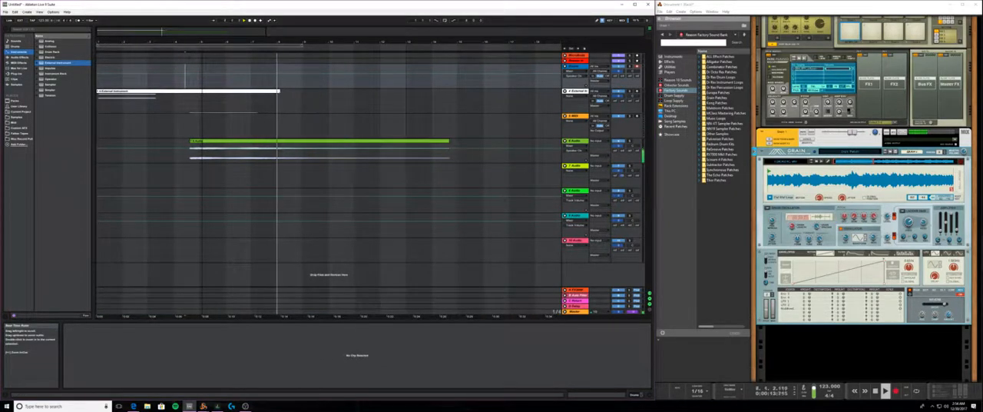
click(228, 144)
click(213, 77)
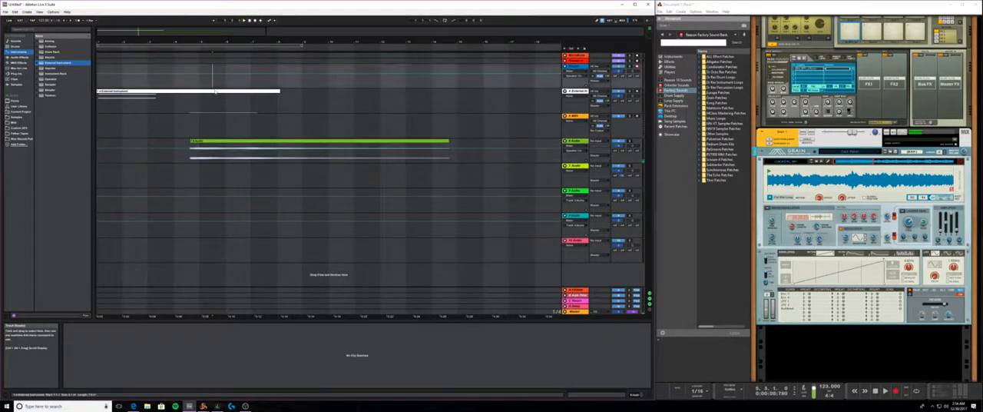
- Delete the MIDI clip from the External Instrument track
click(216, 91)
key(Delete)
click(223, 100)
- Move the 6 Audio clip to the start of the arrangement
click(250, 142)
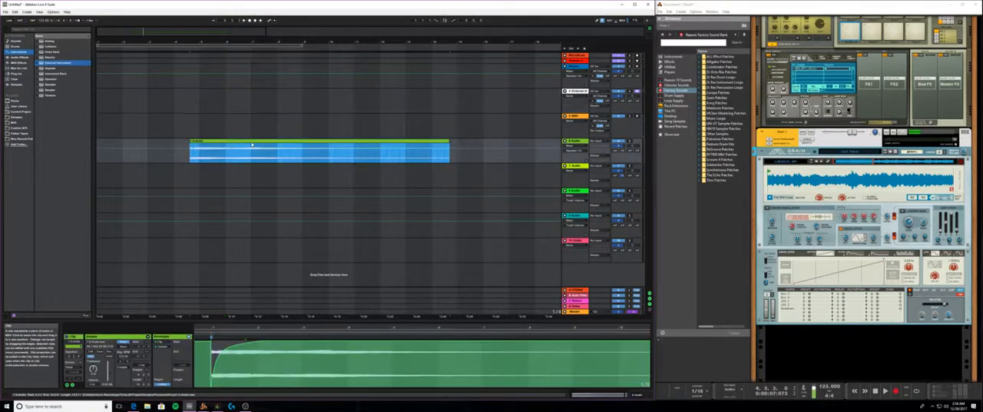
drag(252, 144, 154, 144)
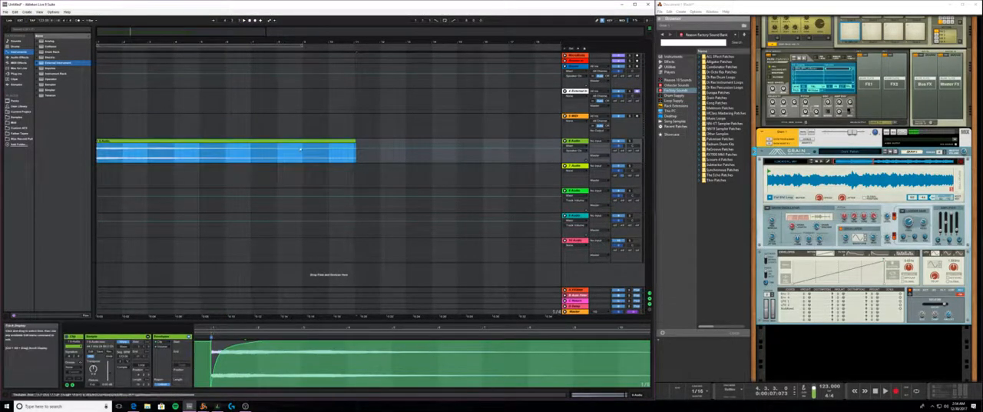
click(170, 167)
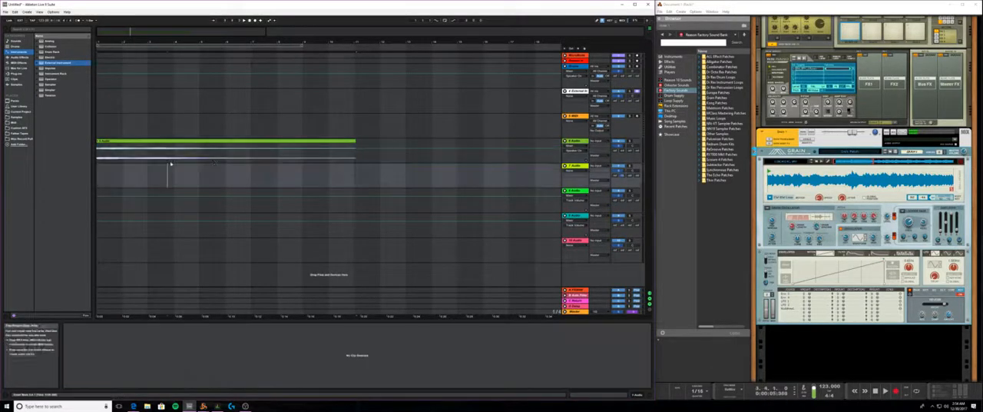
- Shorten the audio clip so it ends at bar 9 and rename it with a name beginning with Grain
click(220, 157)
drag(355, 144, 303, 143)
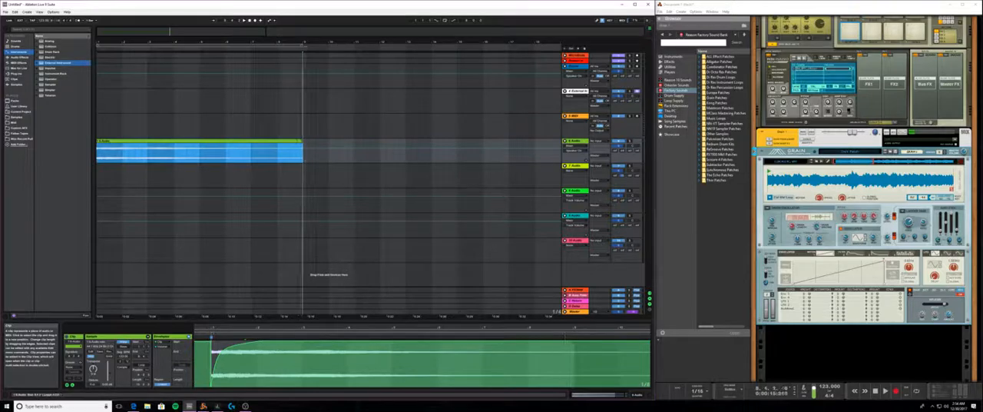
right_click(116, 141)
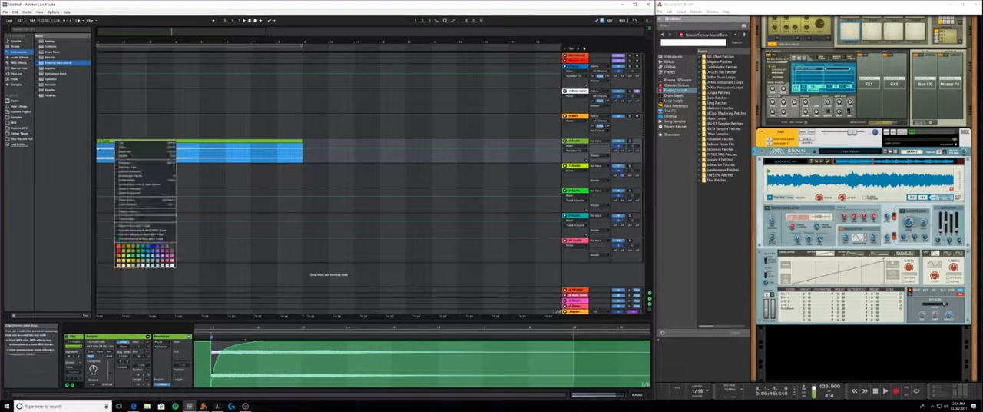
click(132, 166)
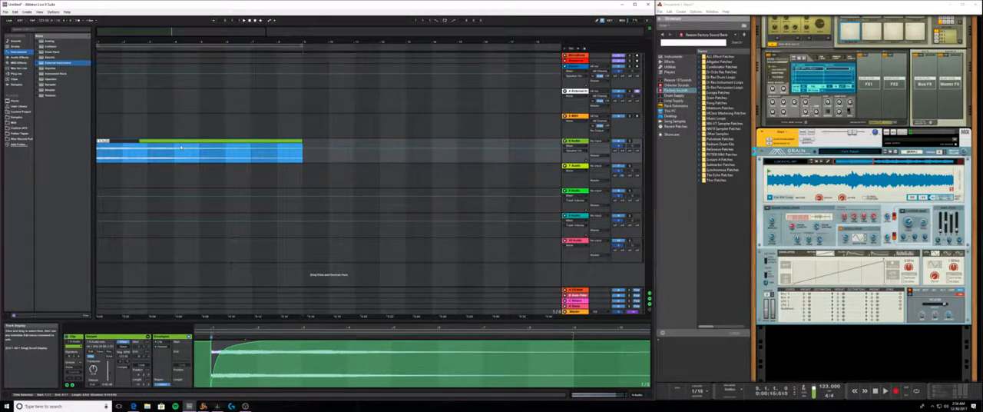
text(gr)
click(577, 91)
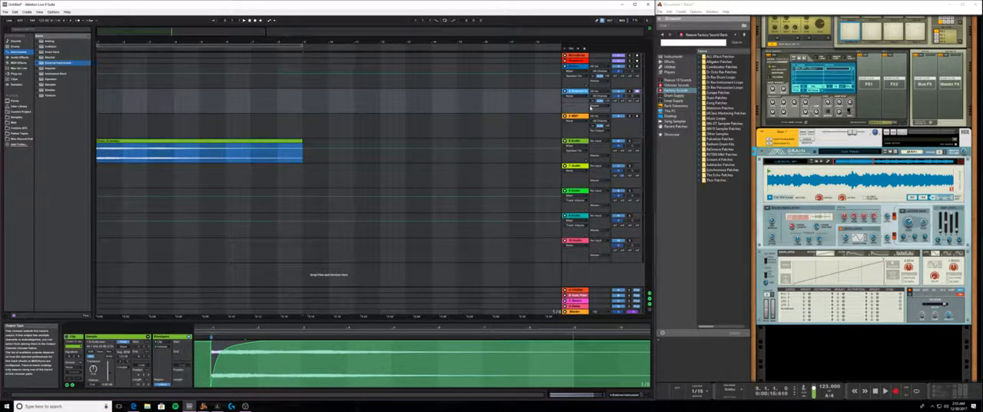
- Place a copy of the Grain clip directly after the original, starting at bar 9
click(139, 147)
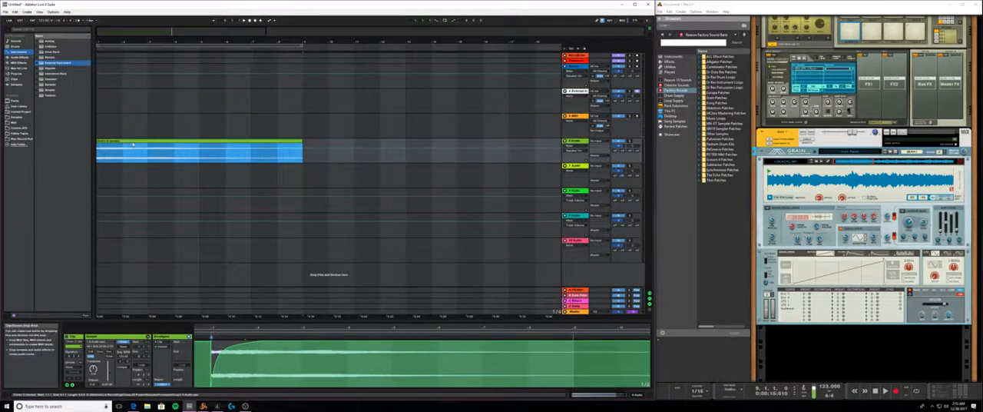
right_click(136, 144)
click(132, 142)
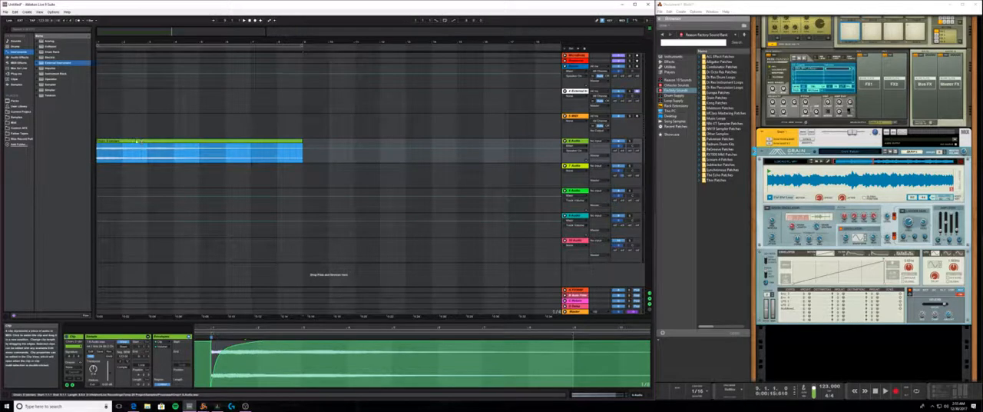
drag(139, 142, 346, 144)
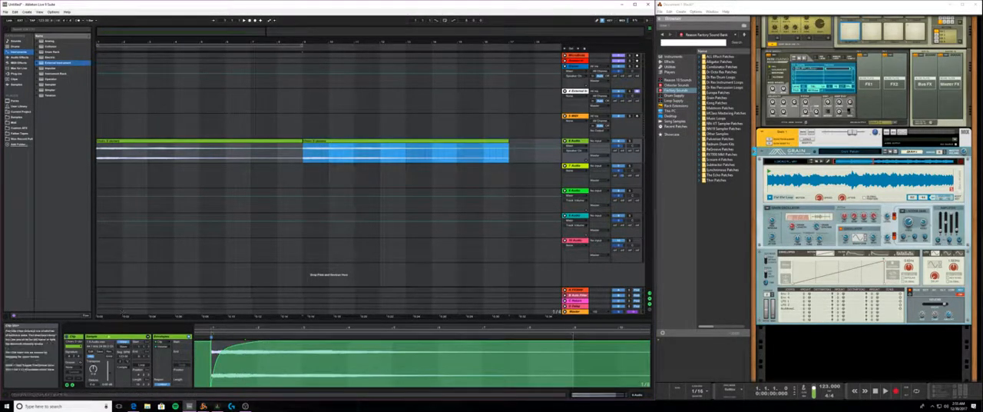
- Play the arrangement around bar 9 to hear the transition between the two Grain clips, and return playback to the start
click(94, 370)
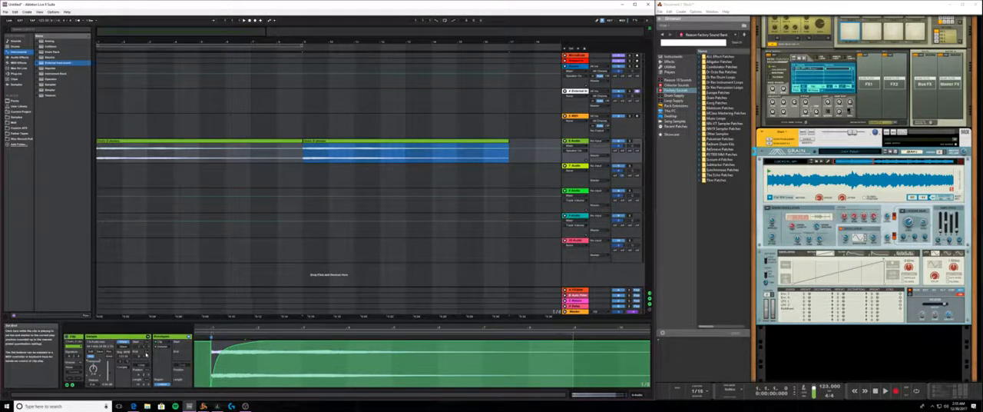
click(297, 49)
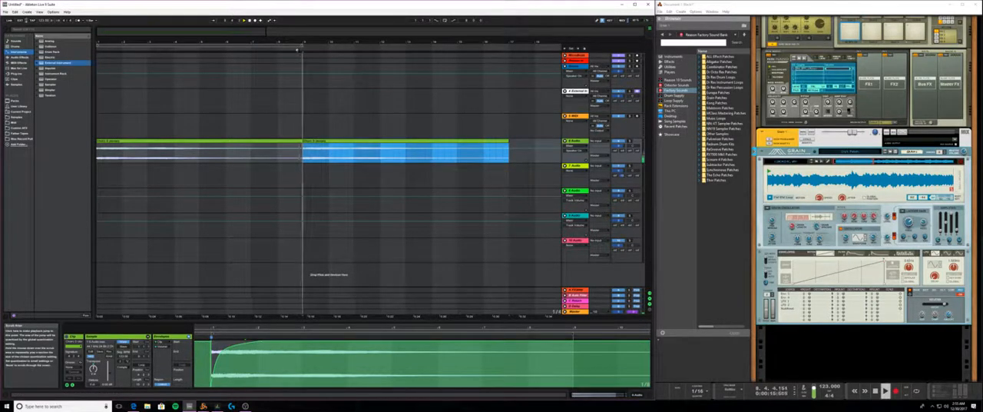
click(297, 49)
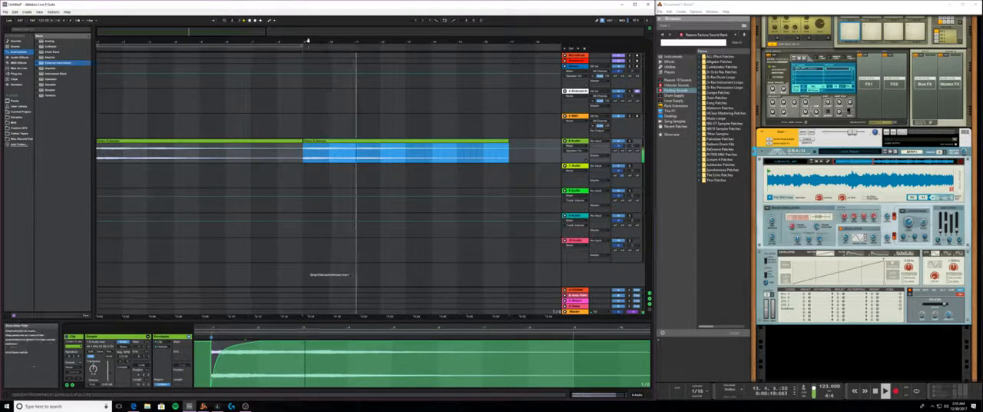
drag(305, 42, 243, 43)
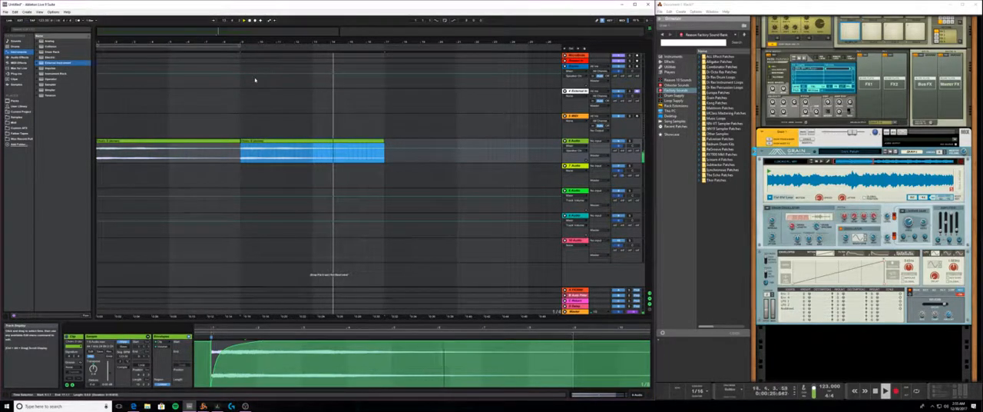
click(90, 349)
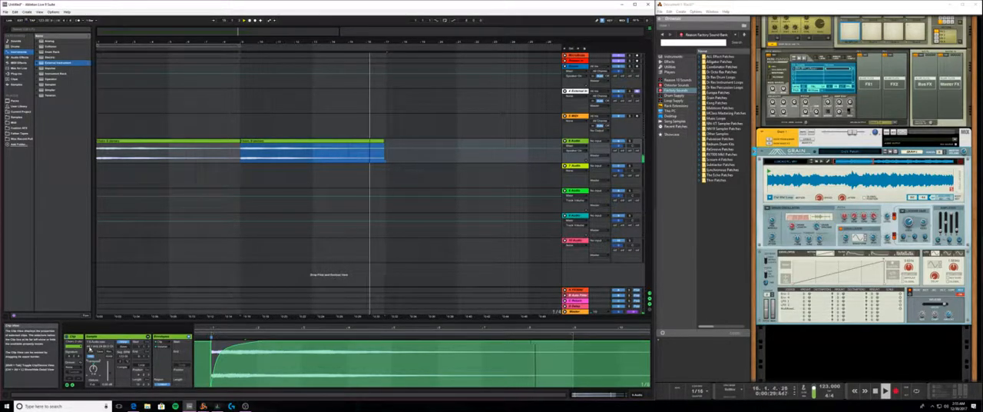
key(space)
key(space)
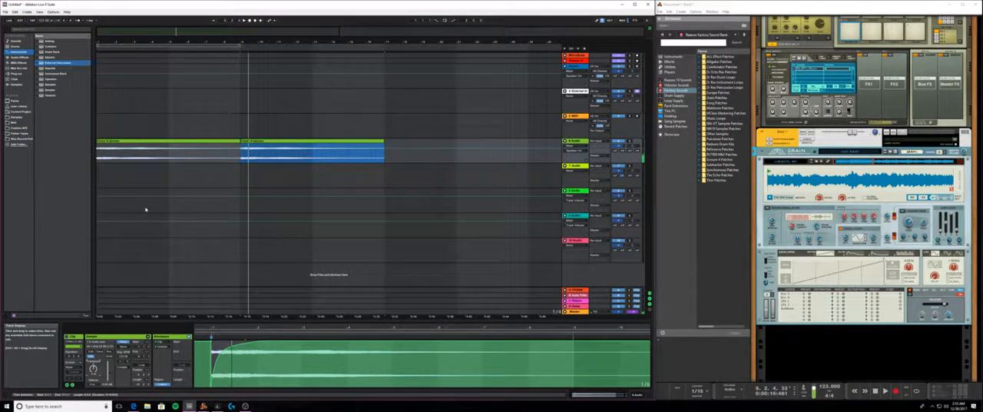
key(space)
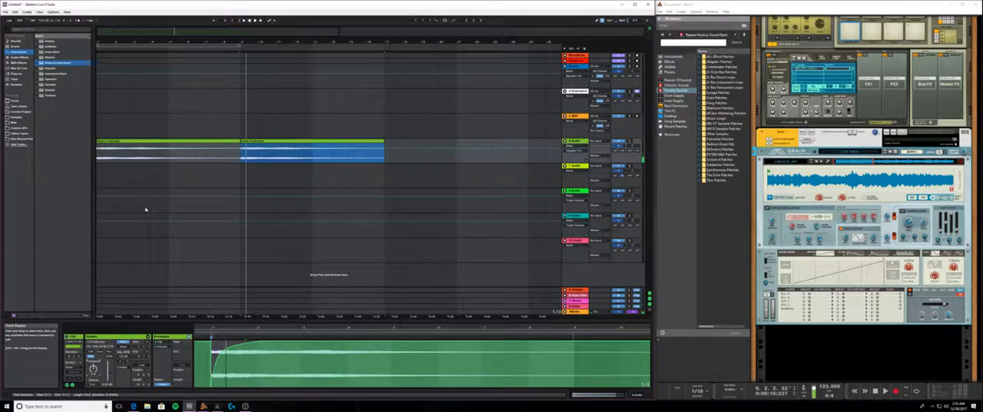
click(249, 22)
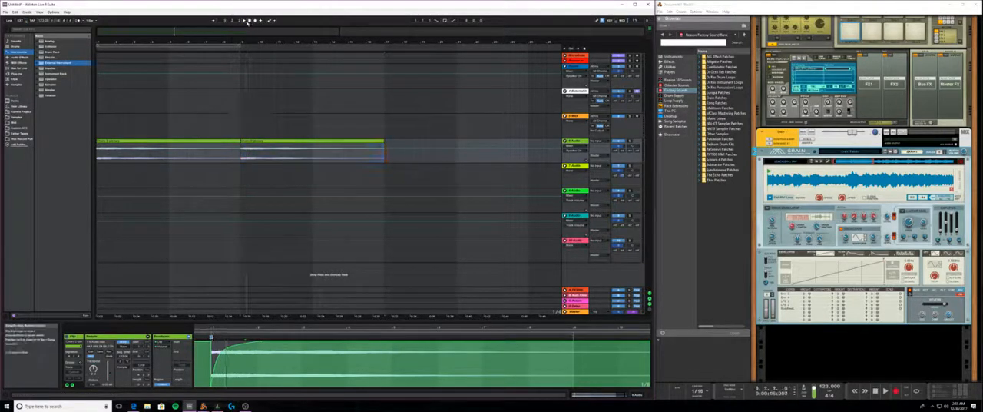
click(244, 21)
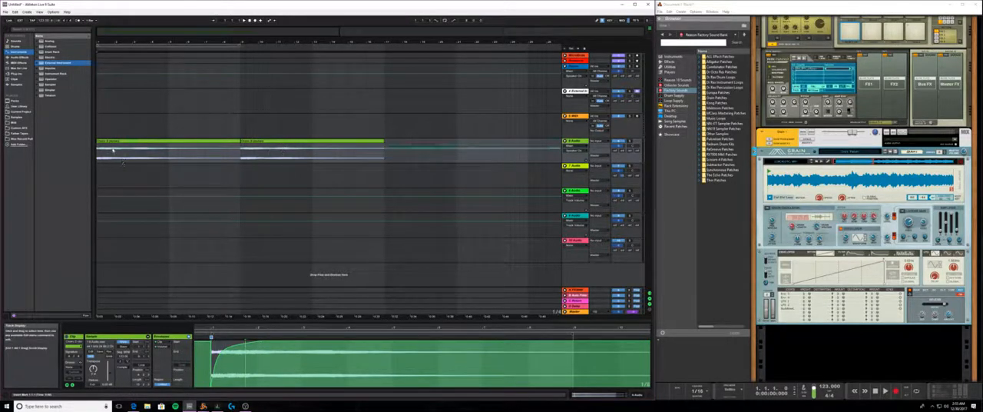
- Delete the second Grain clip at bar 9
click(112, 142)
drag(116, 41, 115, 72)
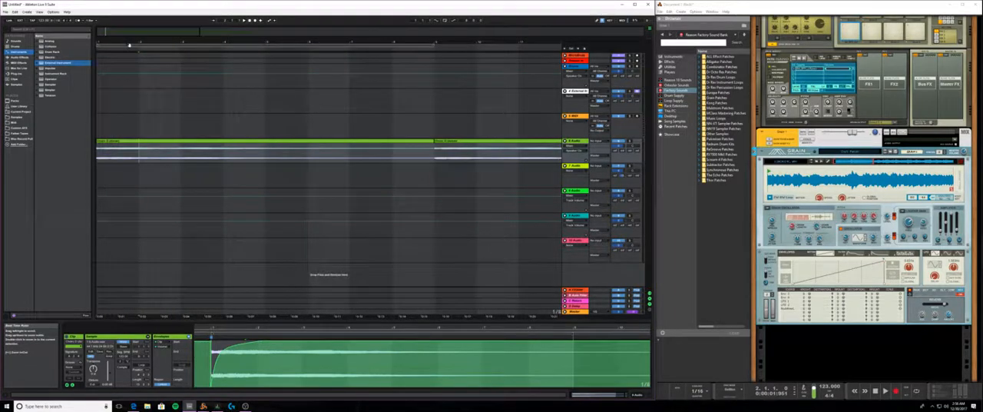
drag(130, 41, 131, 30)
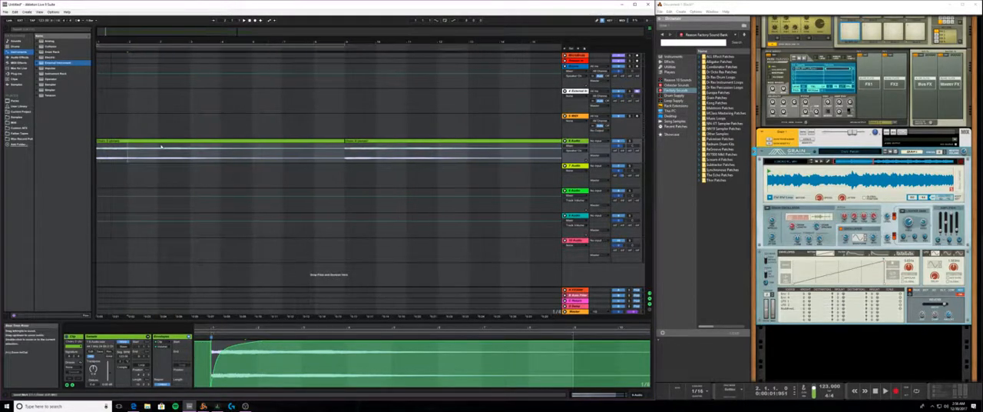
click(373, 142)
key(Delete)
- Check the commands available for the remaining Grain clip and list the current project's sample files in the browser
click(214, 142)
right_click(215, 143)
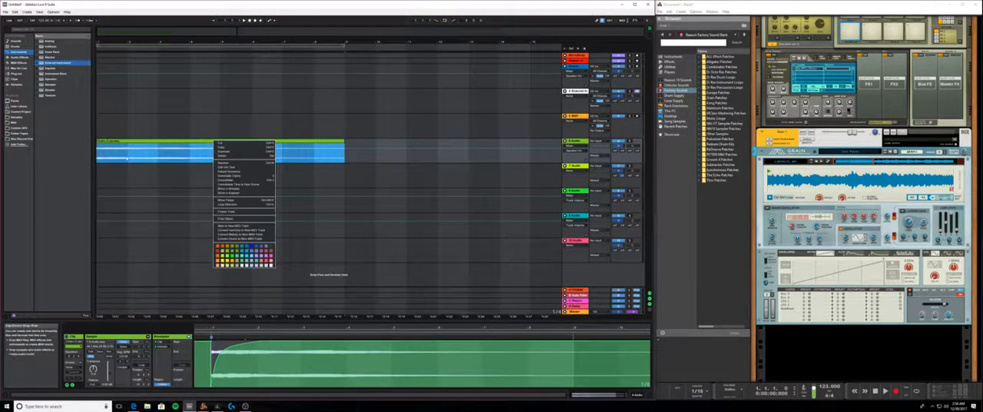
key(Escape)
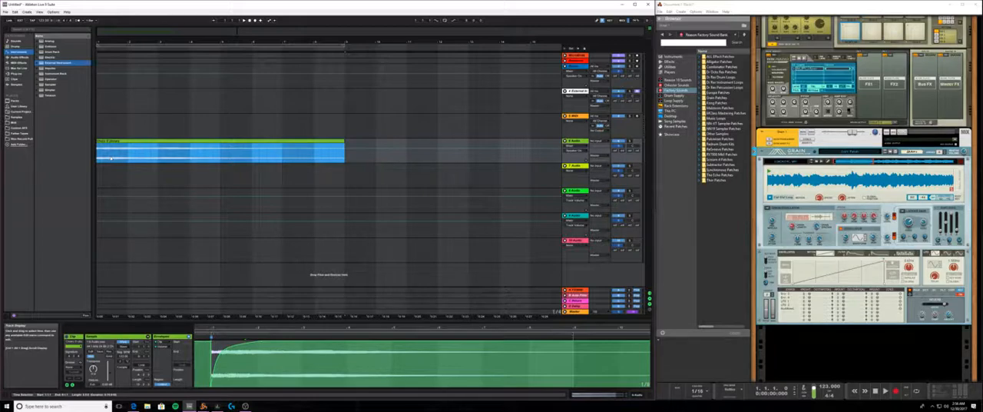
click(16, 111)
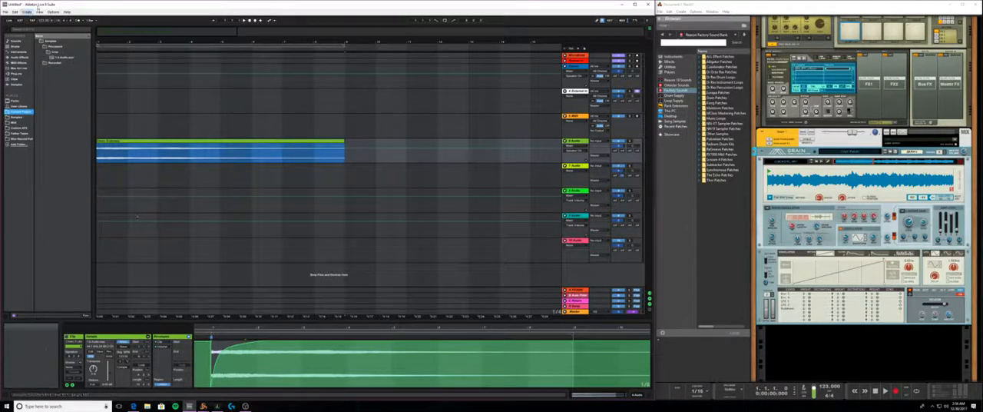
- Open the File/Folder preferences and try to choose a different temporary folder
click(53, 11)
click(73, 158)
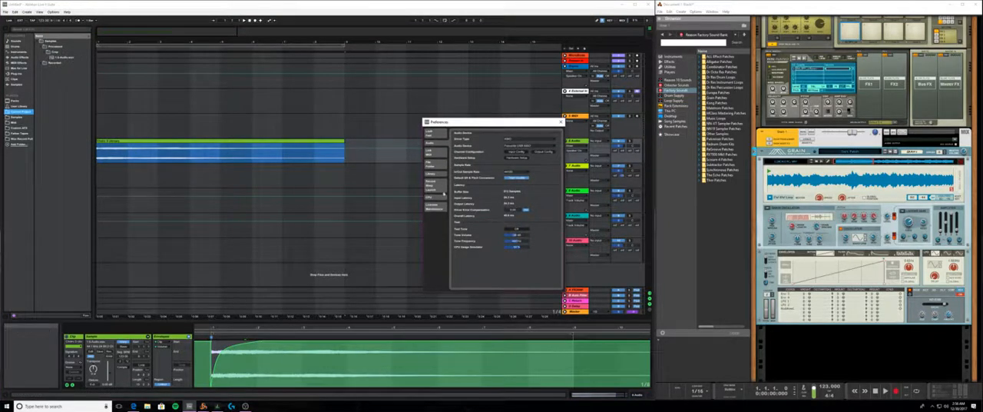
click(435, 169)
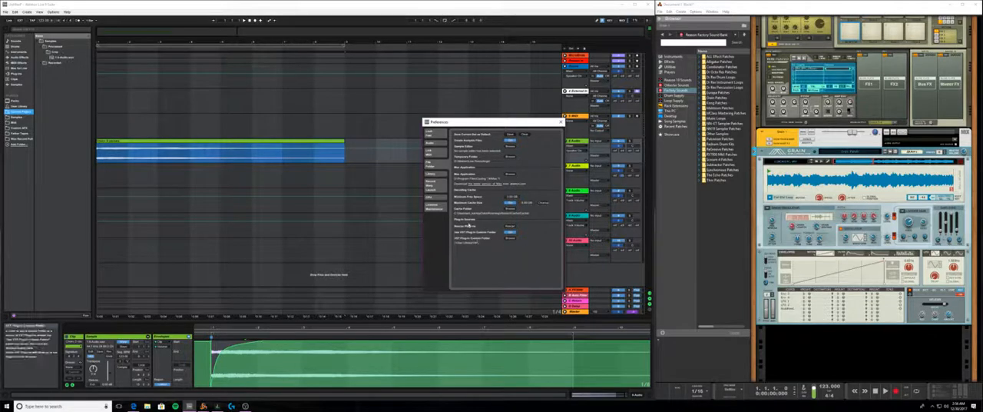
click(512, 156)
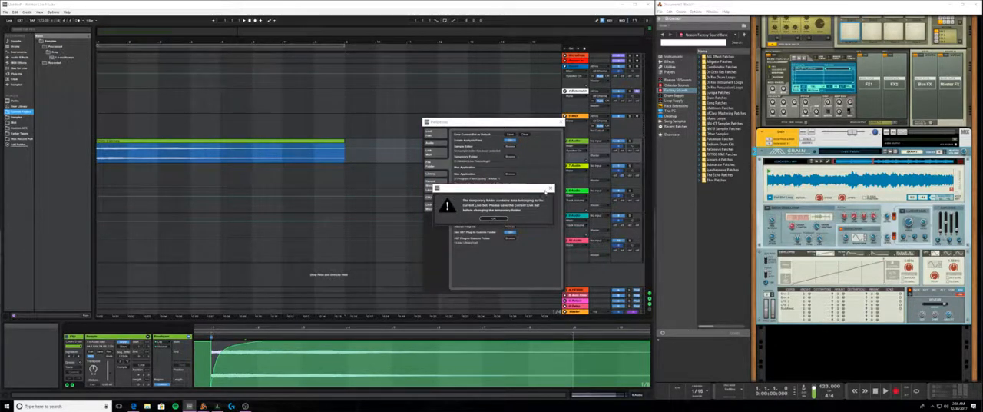
click(549, 189)
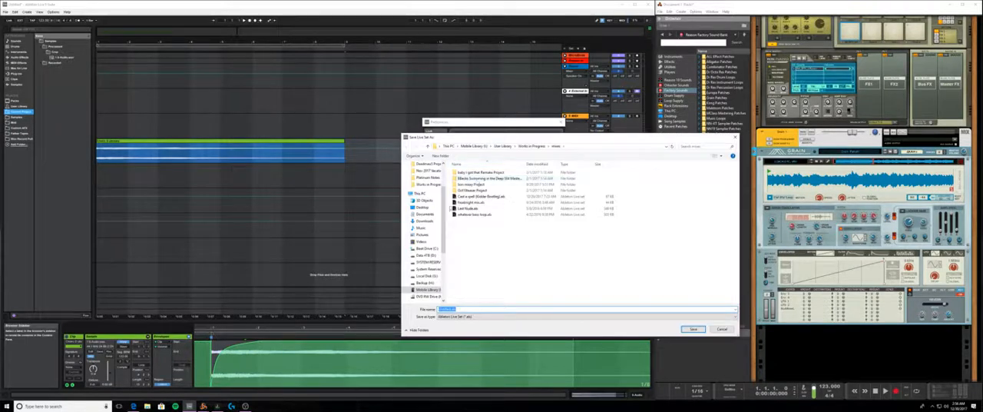
- Browse to the Ableton > Live Recordings folder on the Data drive (D:), leave without saving the set and close the preferences
click(428, 249)
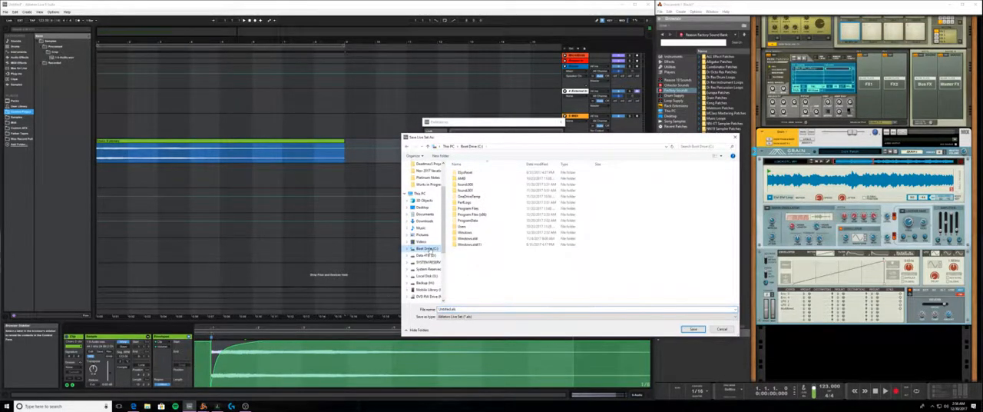
click(428, 290)
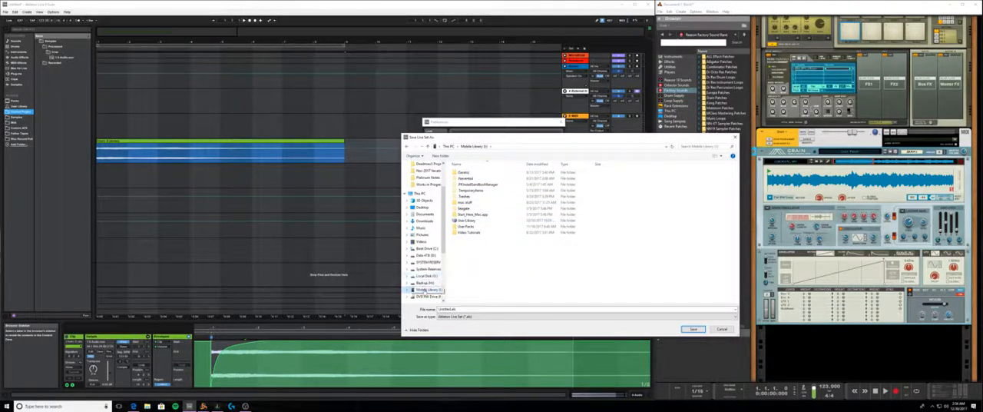
click(425, 289)
click(407, 291)
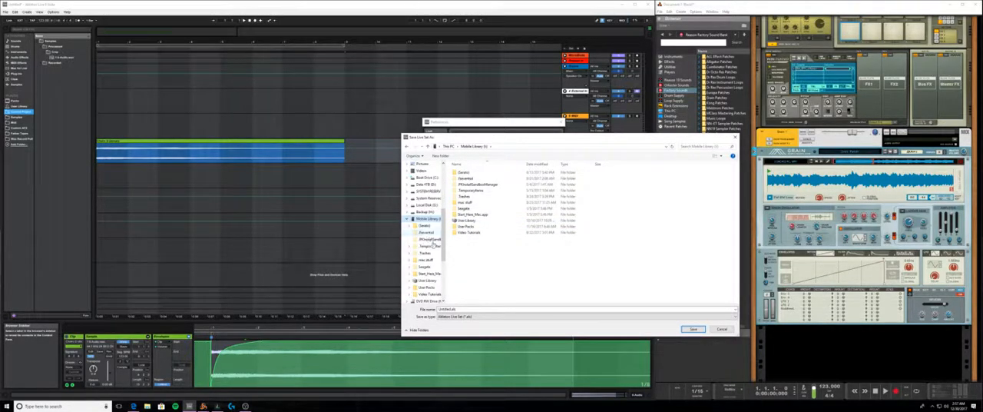
click(407, 219)
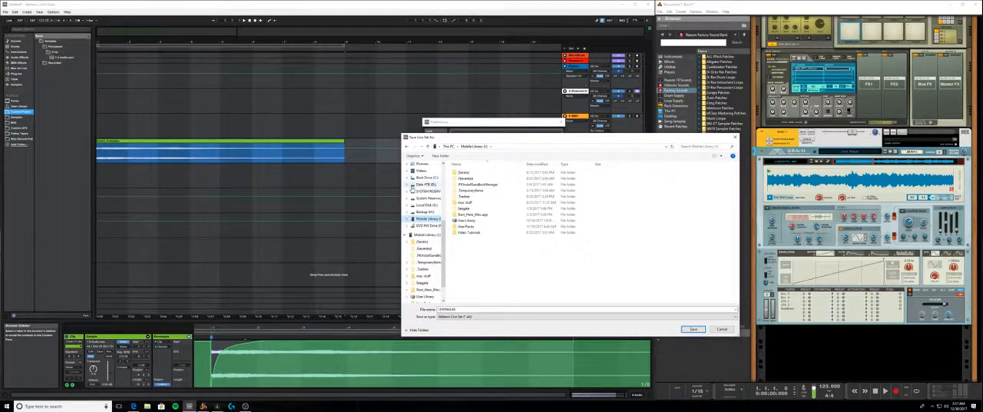
click(425, 185)
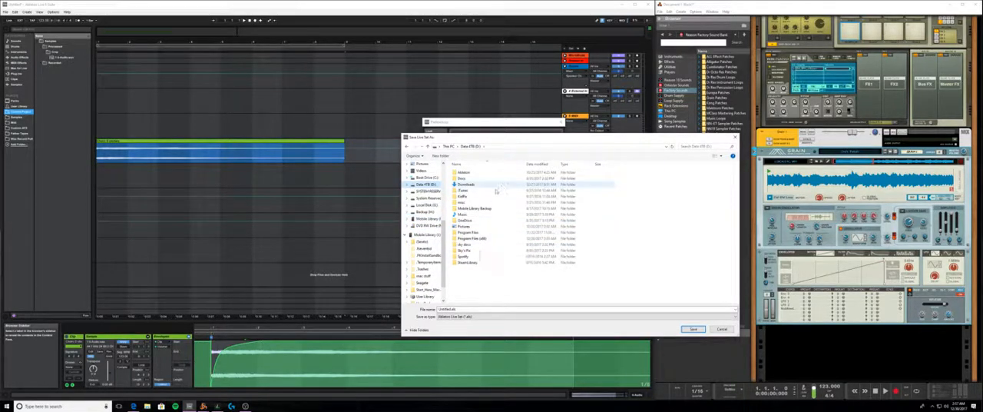
double_click(467, 173)
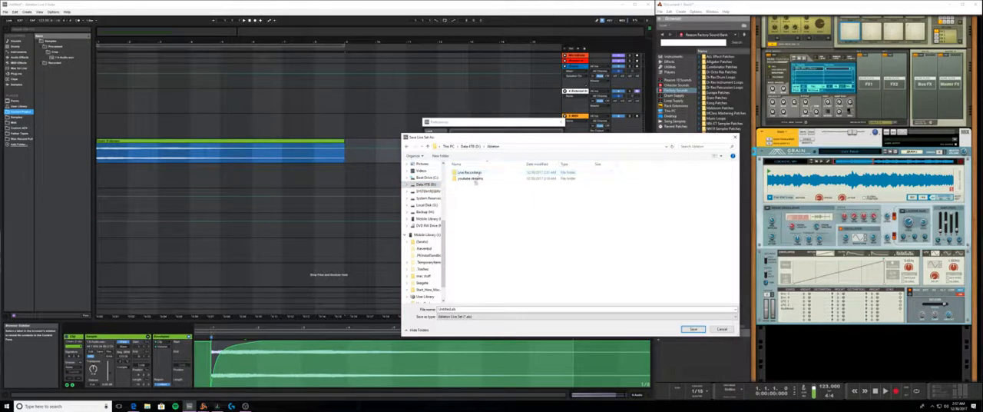
double_click(469, 173)
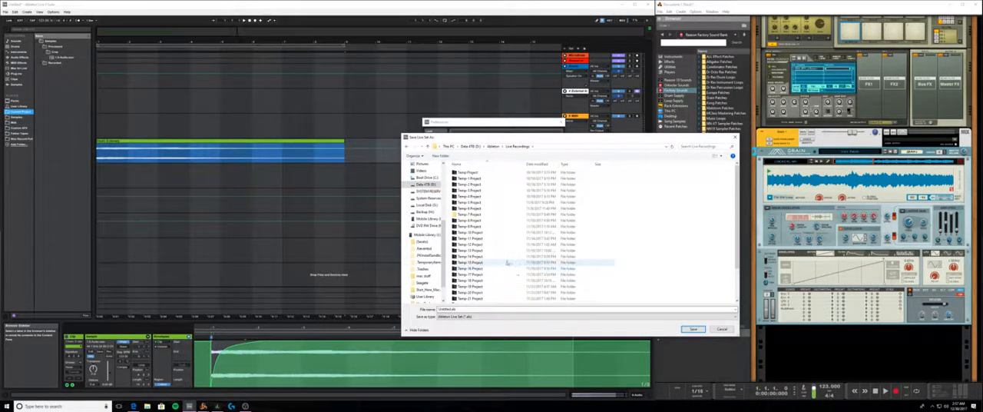
click(721, 330)
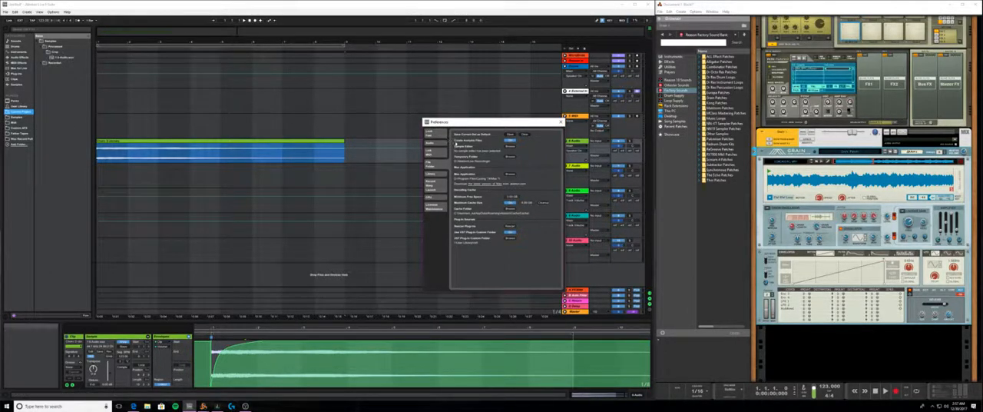
click(560, 122)
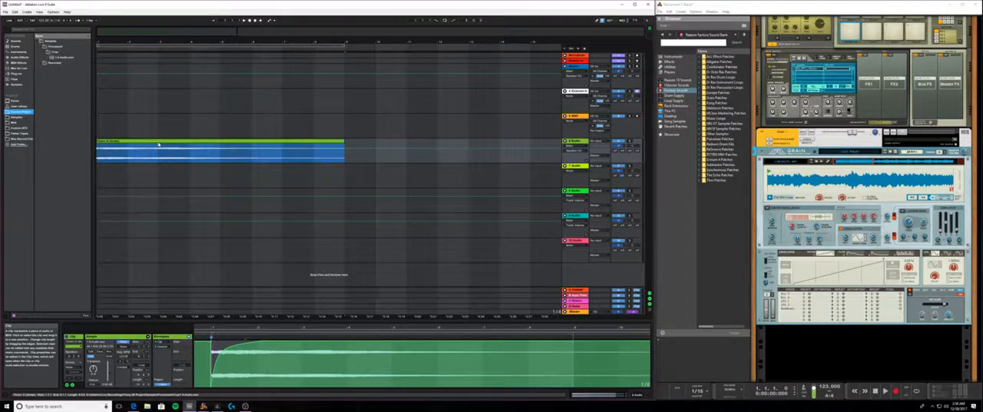
click(159, 144)
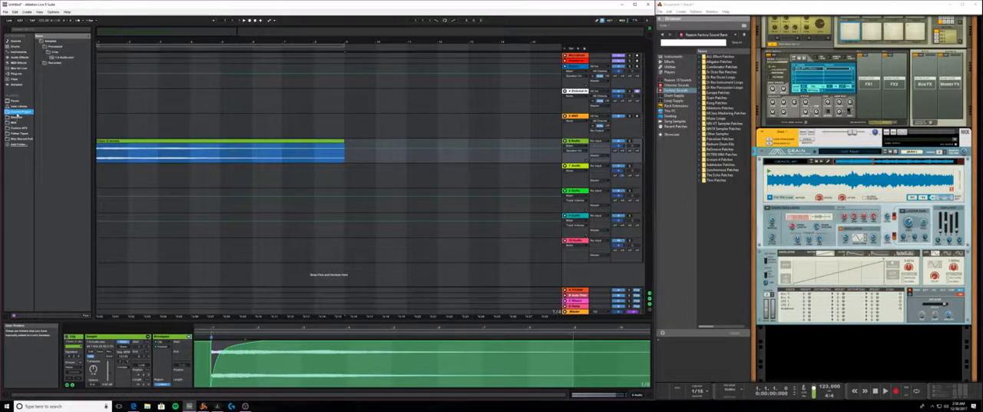
- Examine the audio files in the current project's Recorded and Processed > Crop sample folders
click(42, 63)
click(41, 52)
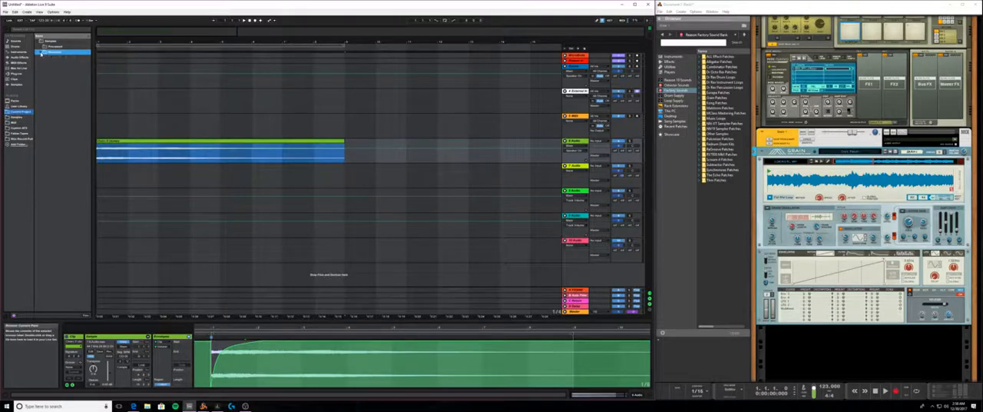
click(42, 52)
click(53, 57)
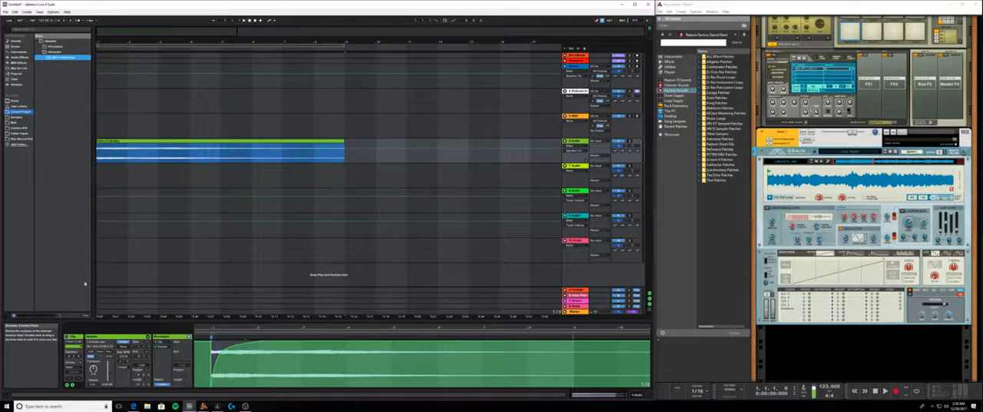
click(41, 52)
click(41, 52)
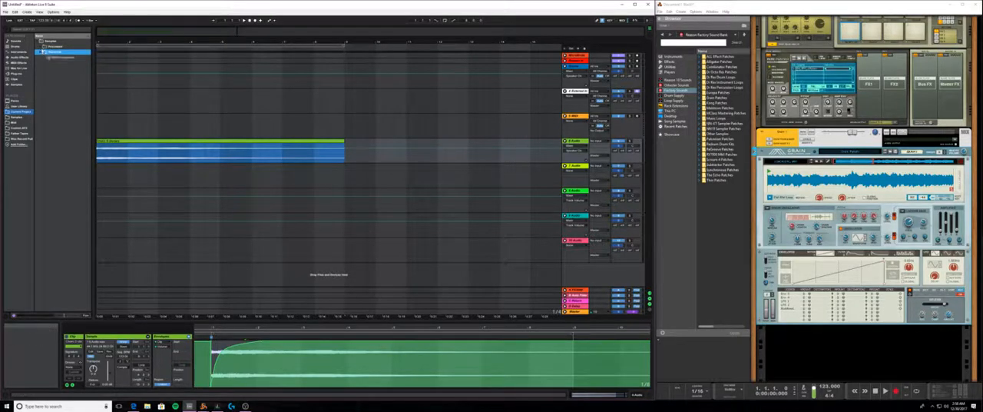
click(42, 47)
click(44, 53)
click(57, 58)
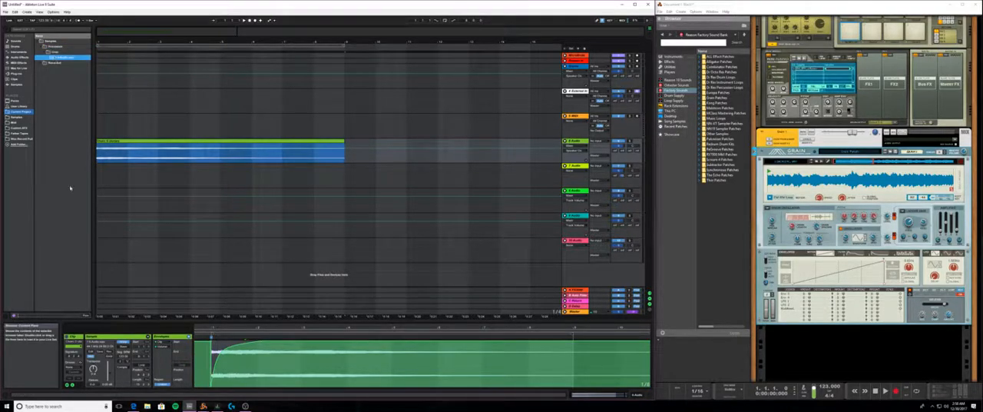
- Rename the cropped Grain audio file in the project's Processed > Crop folder with a descriptive patch name
click(250, 21)
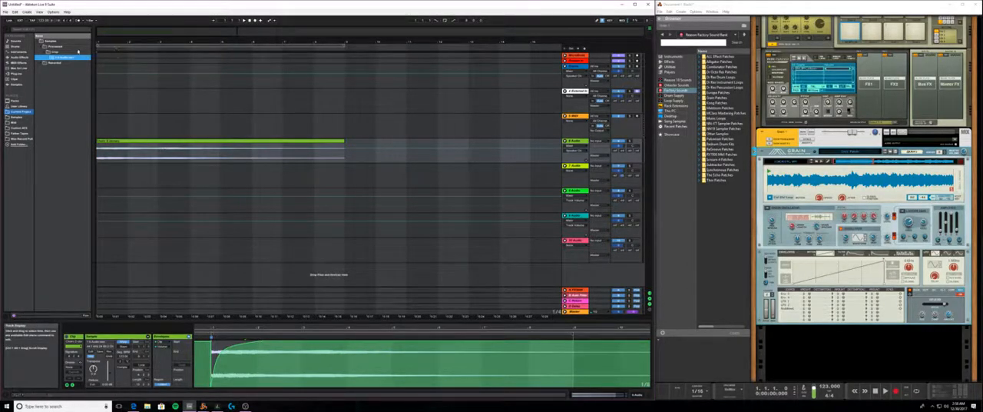
right_click(66, 58)
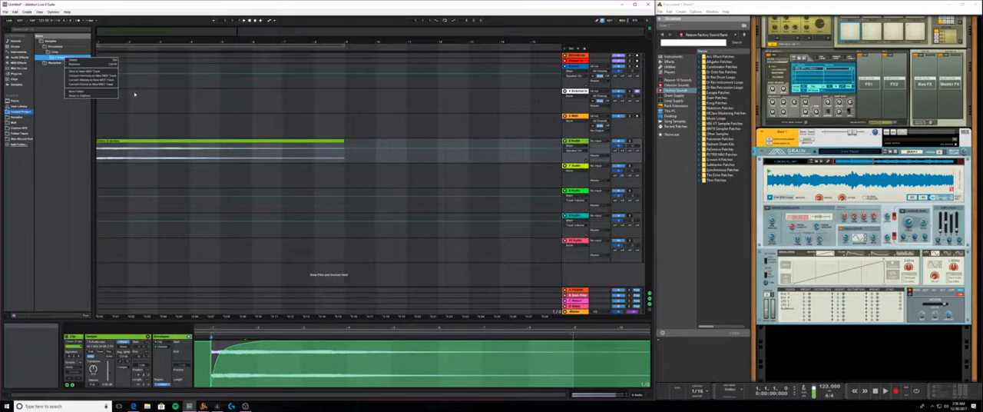
click(99, 65)
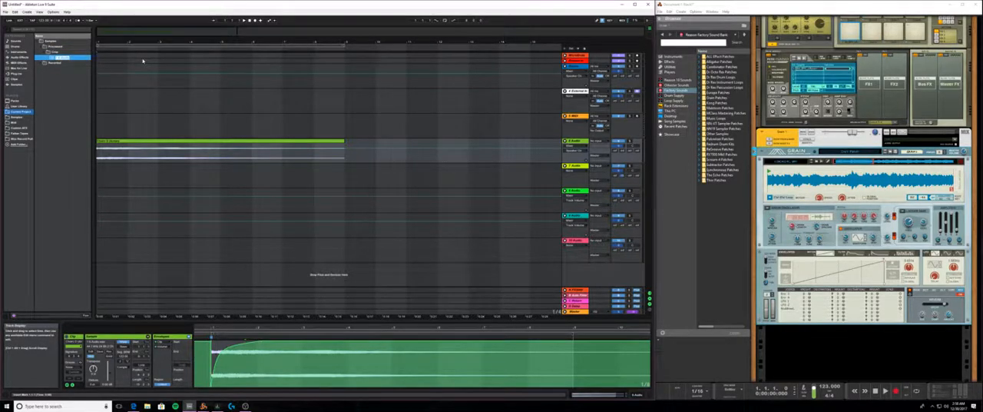
text(d)
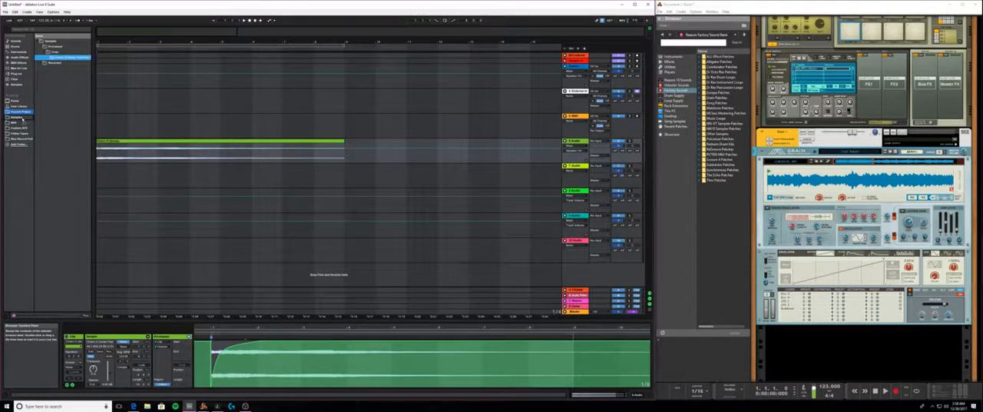
- Look through the personal Samples library, expanding its music, kits, imported and drums folders
click(25, 115)
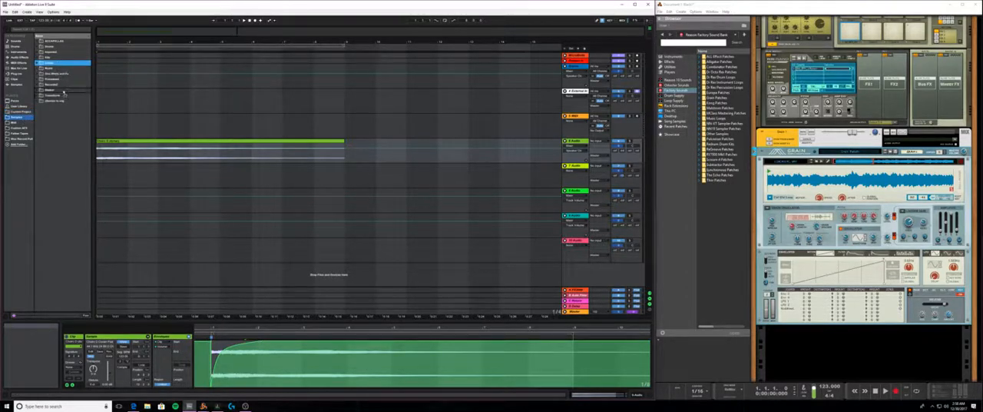
click(60, 61)
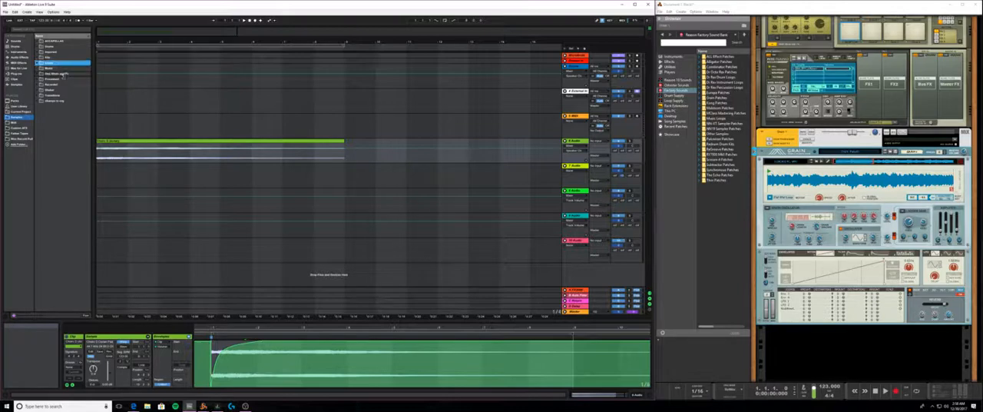
click(63, 69)
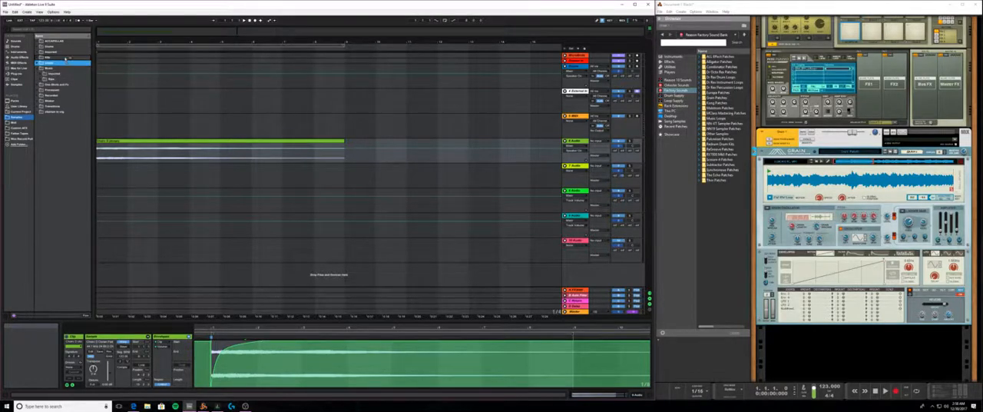
click(65, 56)
click(66, 53)
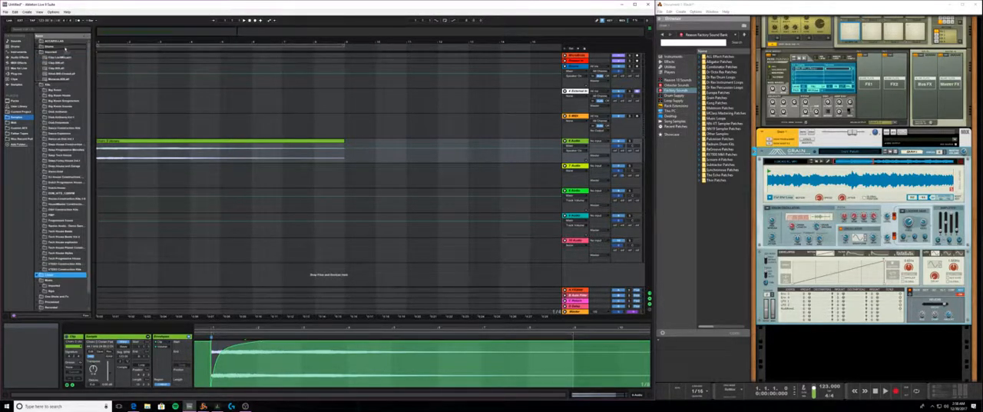
click(66, 48)
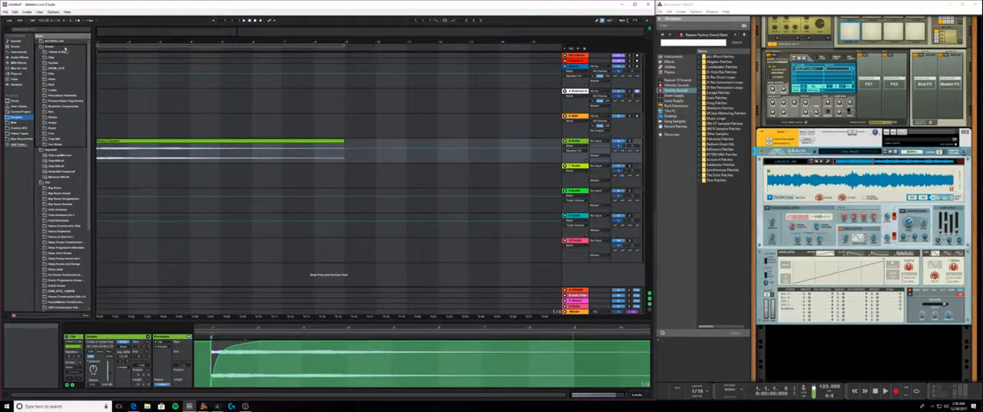
click(25, 116)
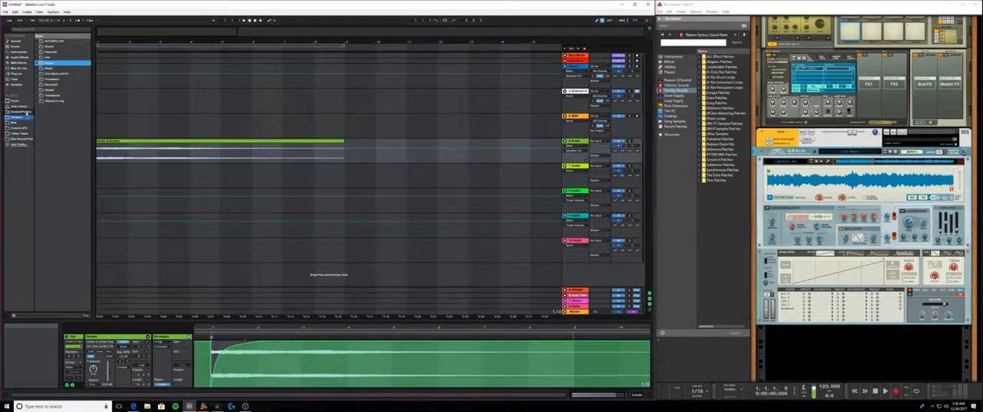
drag(26, 110, 281, 111)
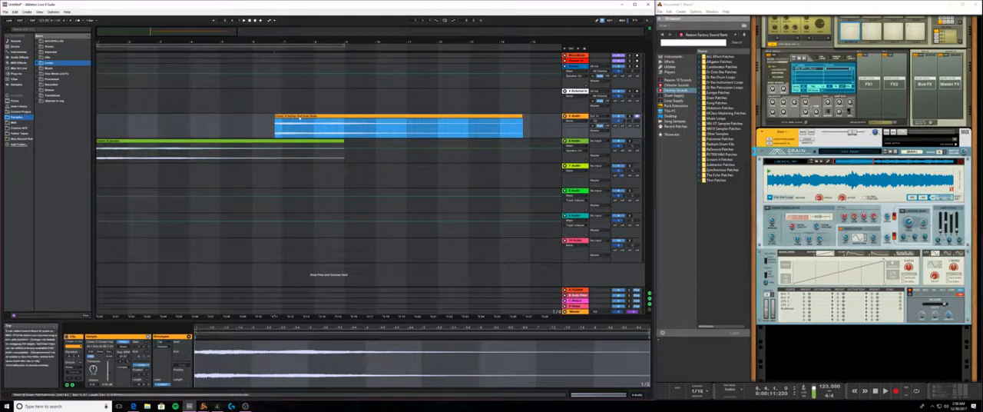
key(Delete)
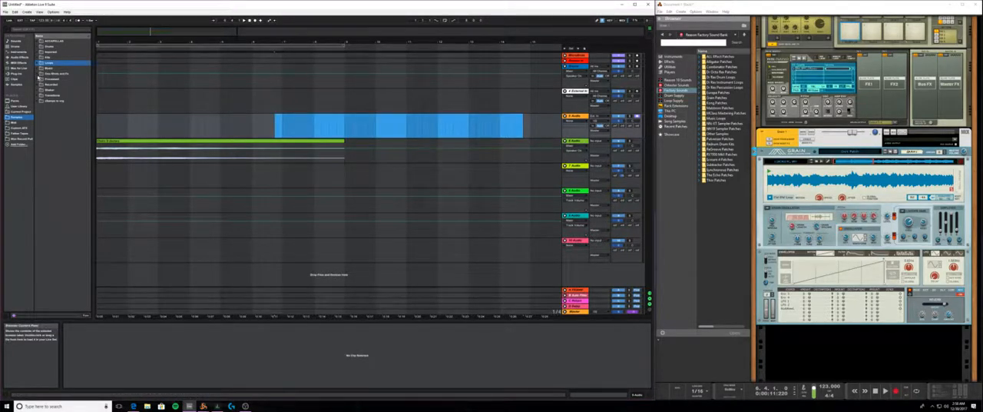
- Move the renamed Grain sample from the current project's Crop folder into the Ambience folder under One Shots and Fx in Samples
click(39, 74)
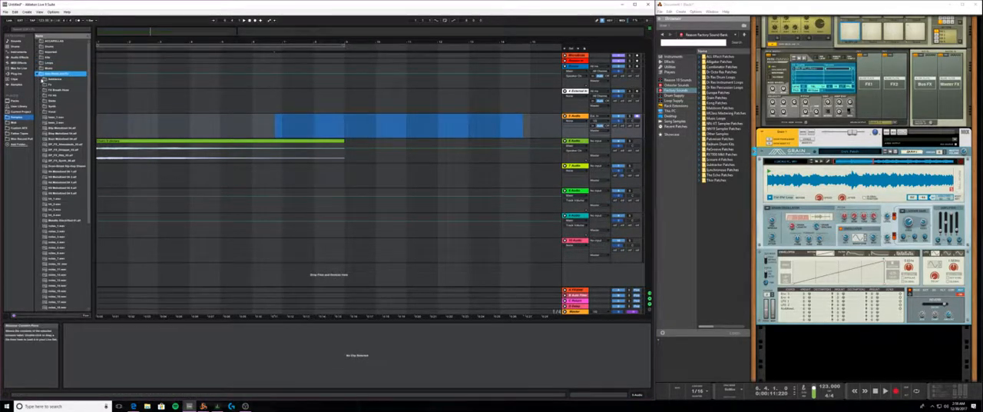
click(41, 78)
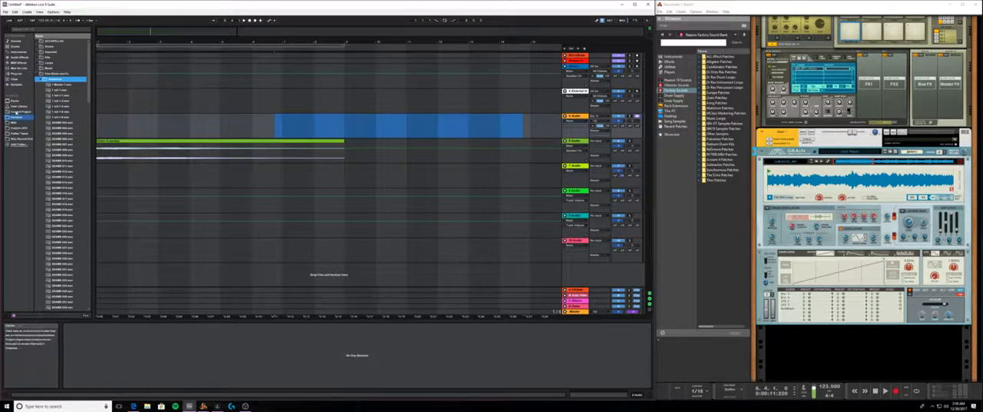
click(19, 111)
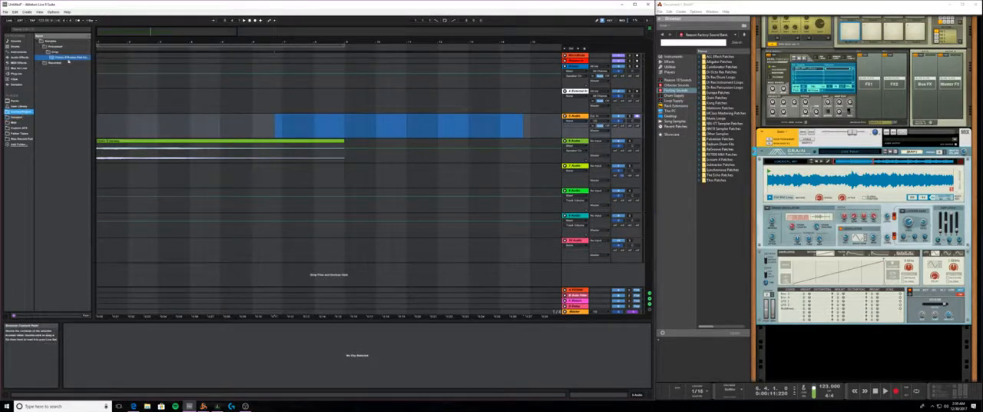
click(67, 58)
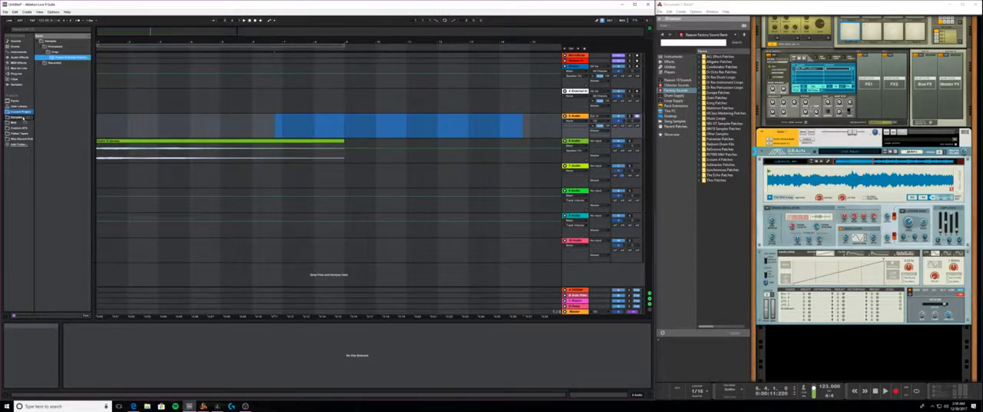
click(25, 117)
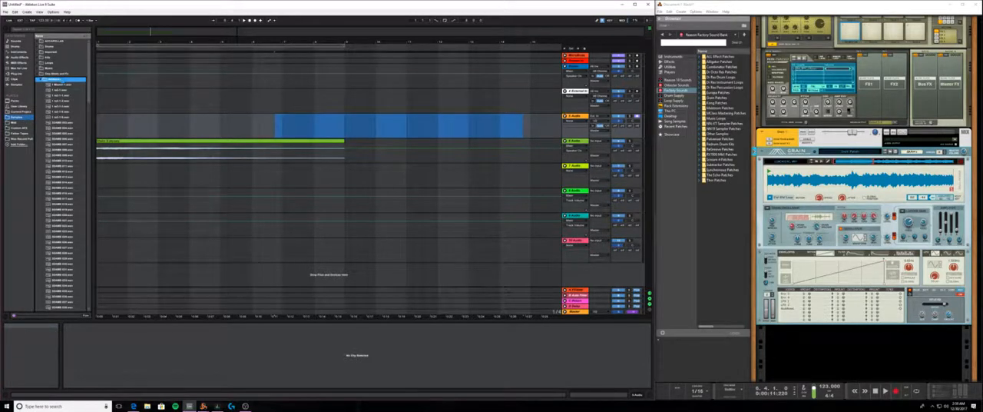
scroll(80, 141, down, 3)
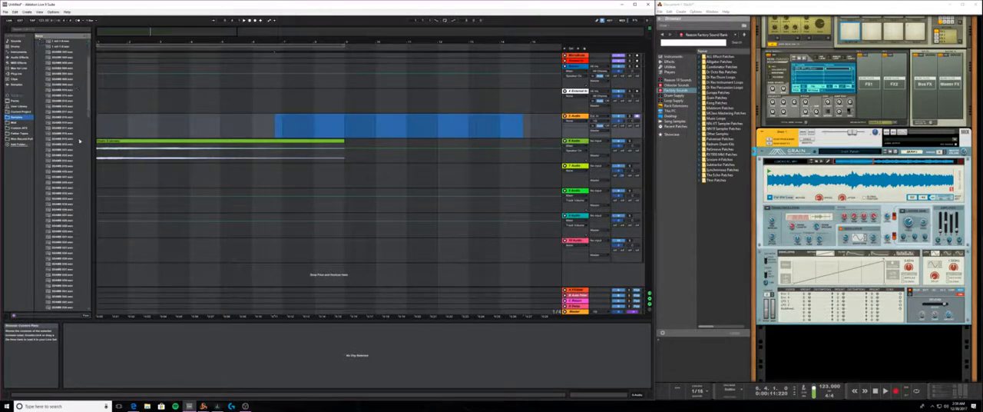
scroll(79, 141, up, 3)
click(42, 79)
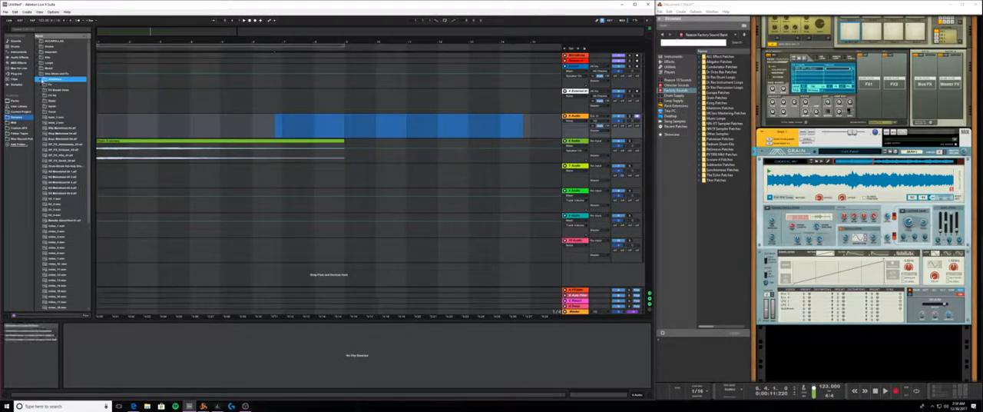
click(37, 74)
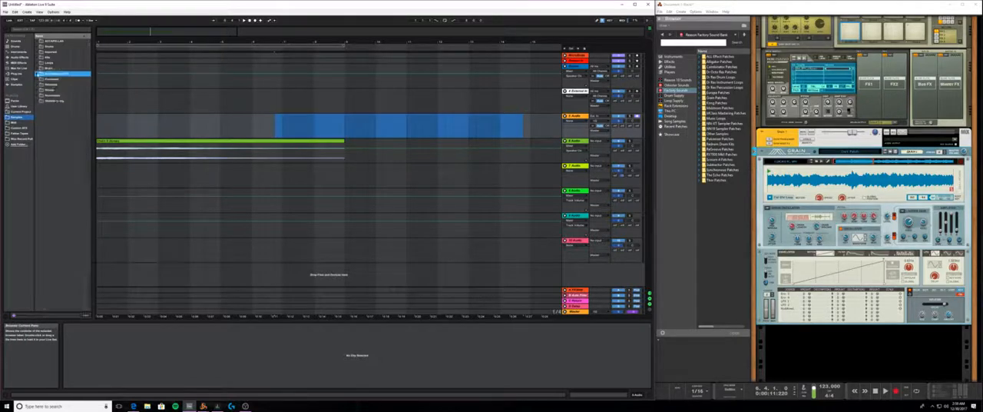
click(20, 111)
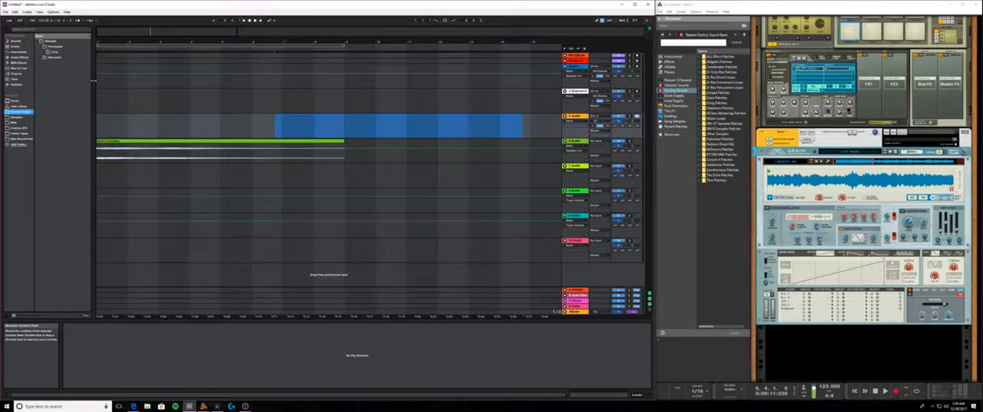
- Reveal the Grain clip's source file in the browser, locate its parent folders in the User Library and collapse the Samples folder
click(113, 142)
right_click(129, 141)
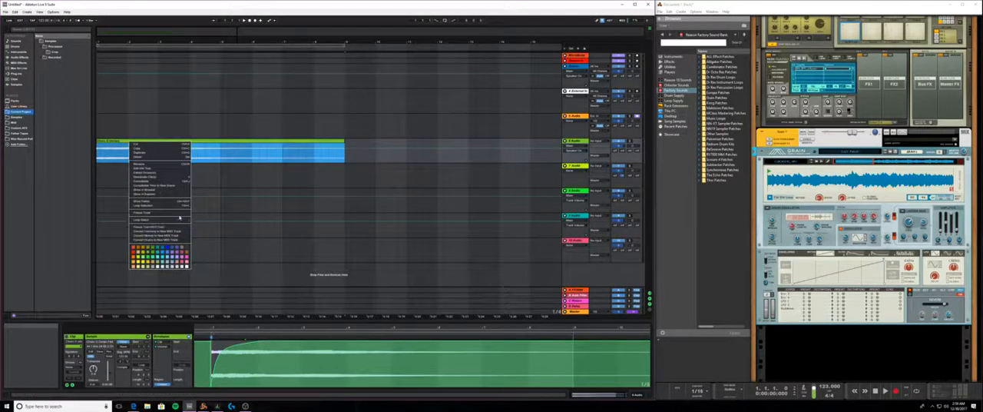
click(158, 194)
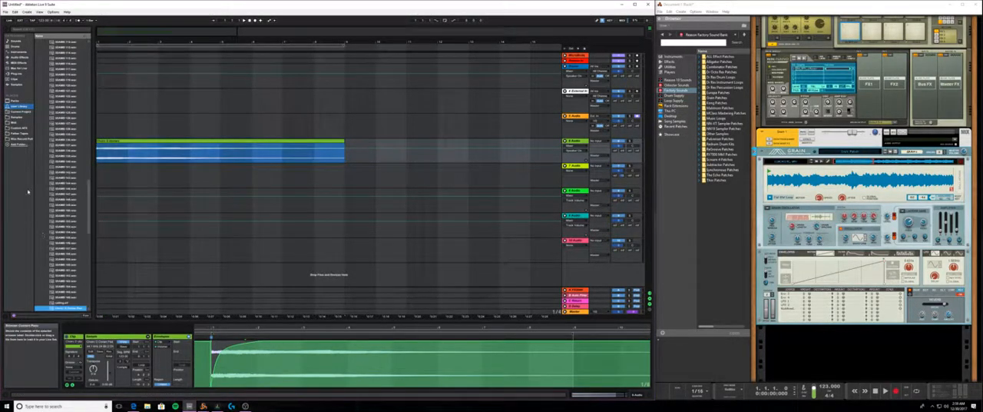
scroll(68, 234, up, 2)
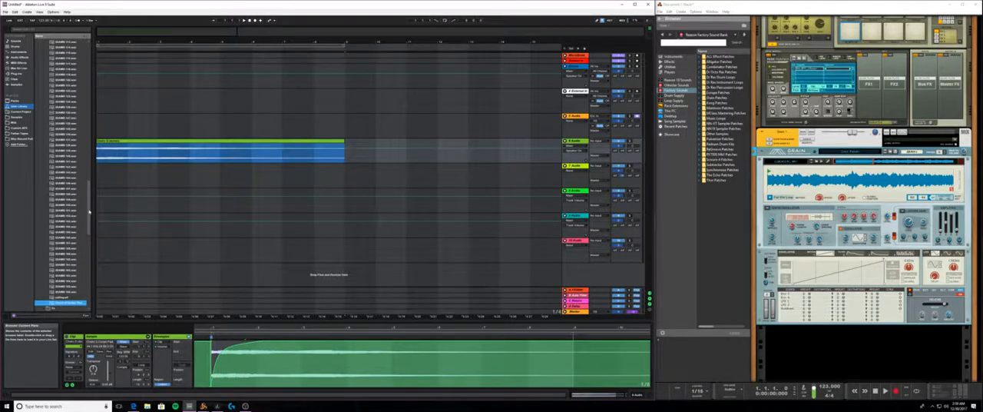
drag(89, 211, 93, 69)
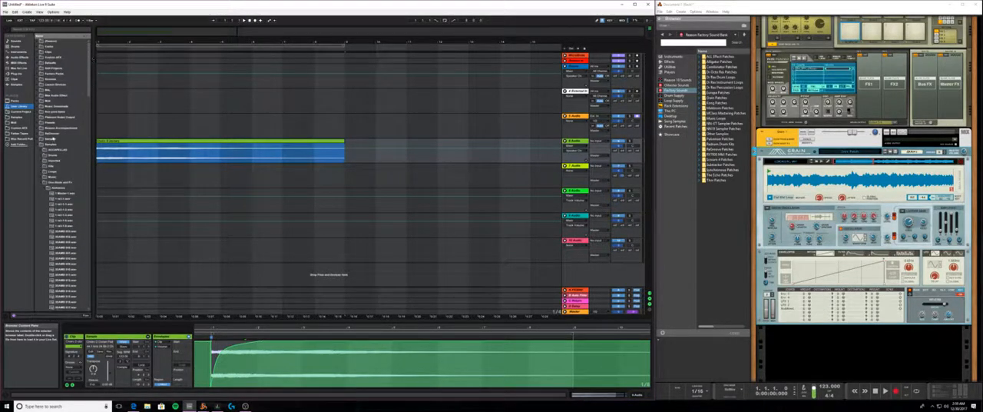
click(55, 142)
click(121, 157)
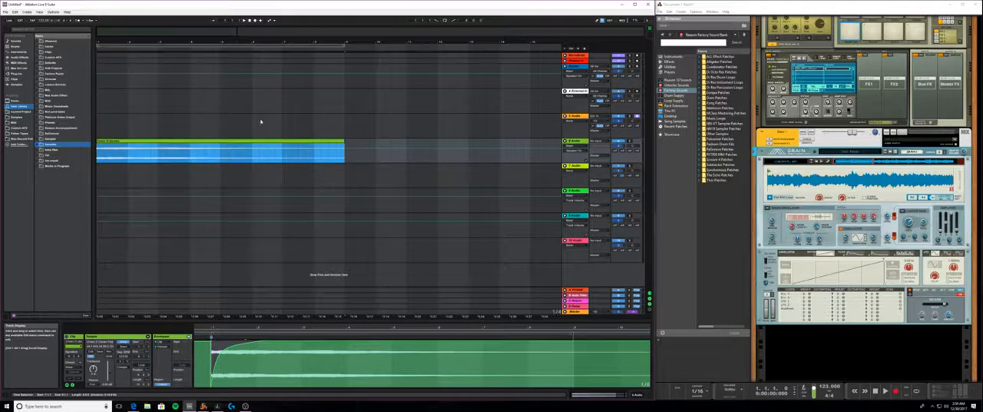
click(212, 53)
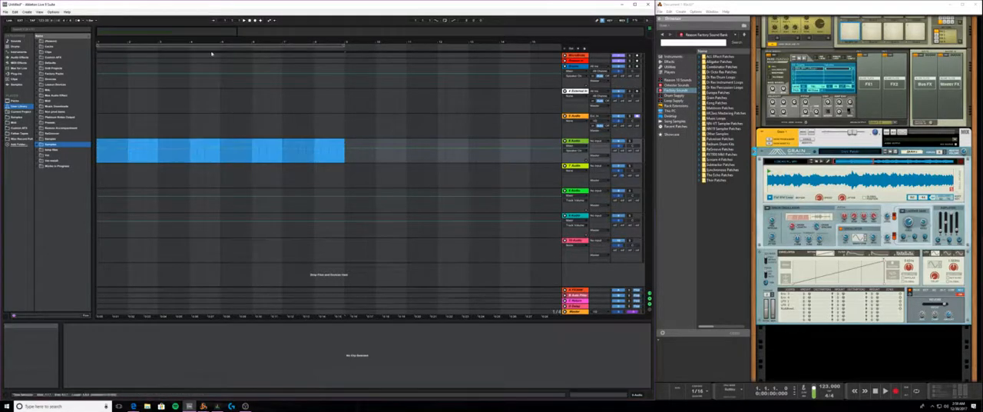
click(141, 146)
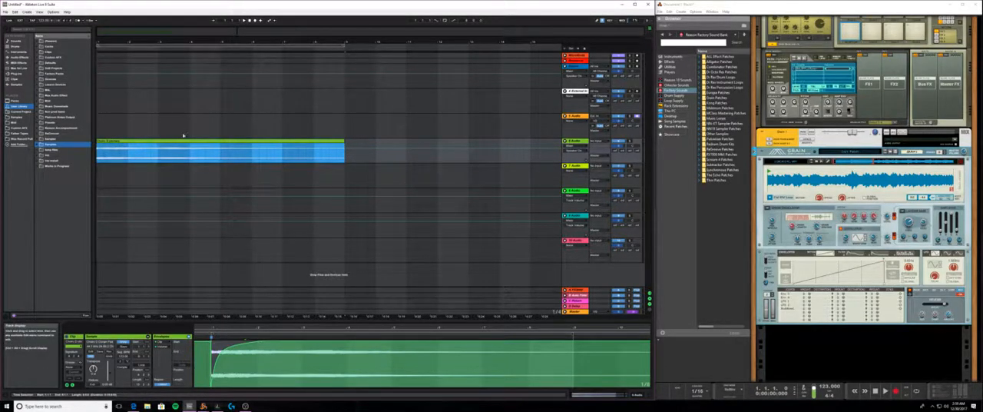
- Crop the eight-bar Grain clip on the 6 Audio track to create a new trimmed sample
right_click(135, 142)
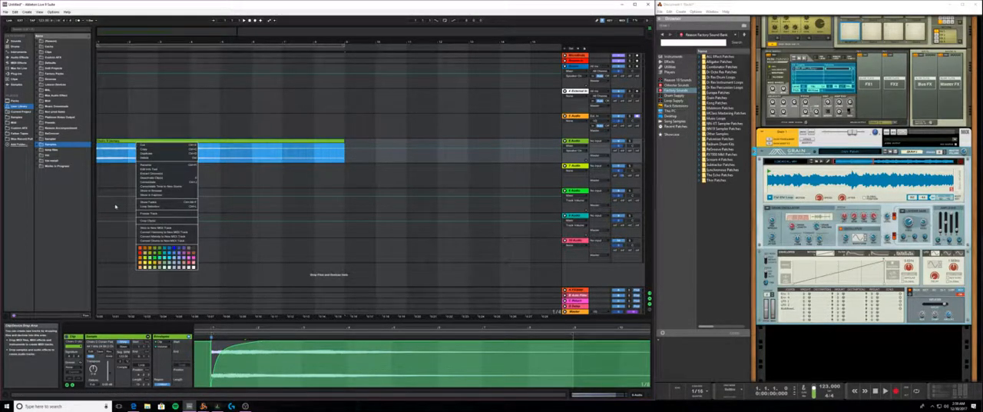
click(115, 162)
click(115, 162)
click(119, 142)
right_click(119, 142)
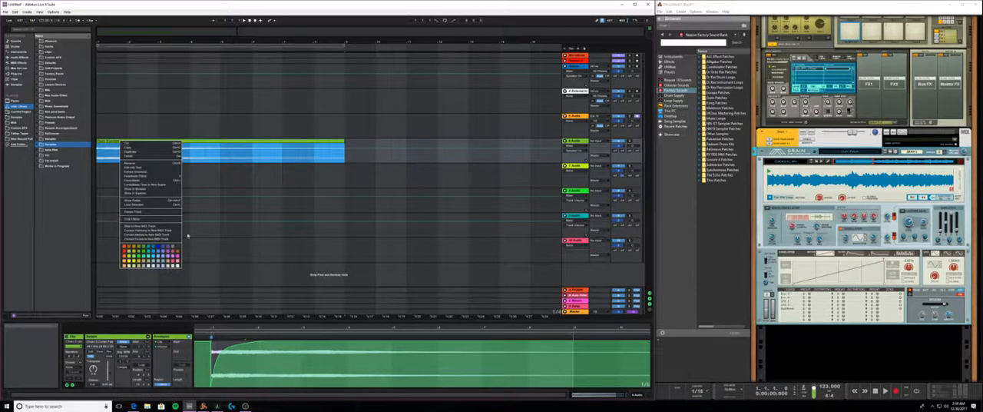
click(147, 220)
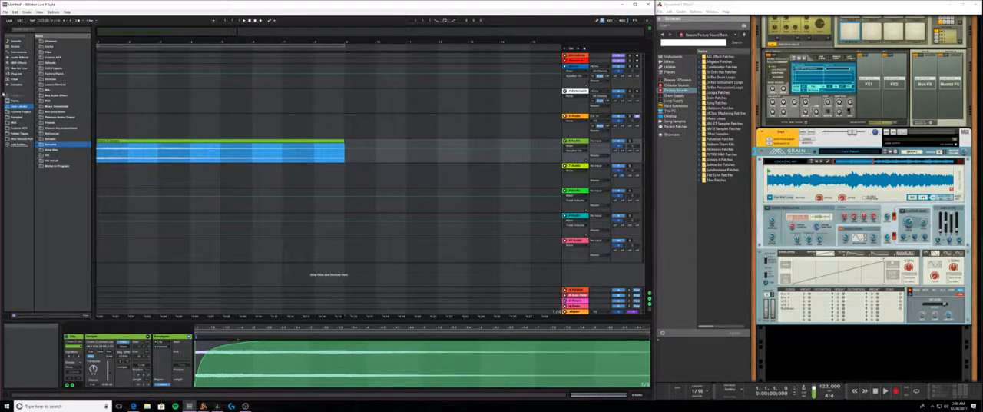
- Split the Grain clip on the 6 Audio track into short slices around beat 1.2, with the Current Project folder shown in the browser
click(19, 112)
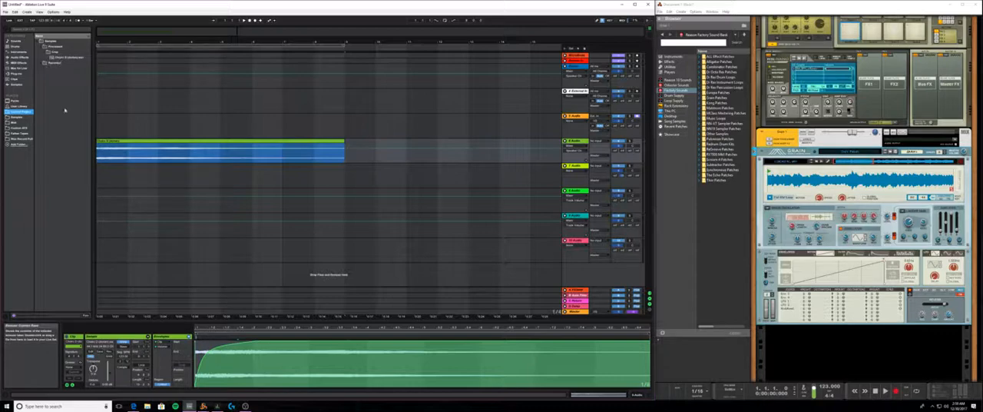
click(129, 140)
drag(100, 41, 106, 75)
click(114, 170)
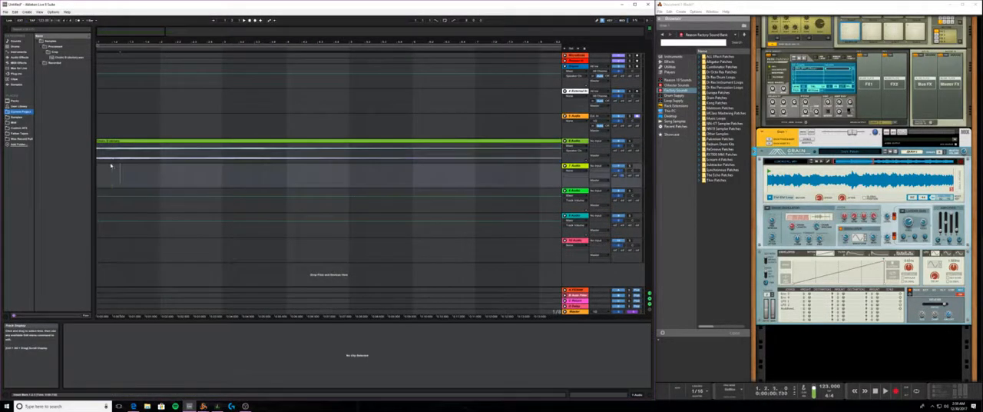
click(113, 159)
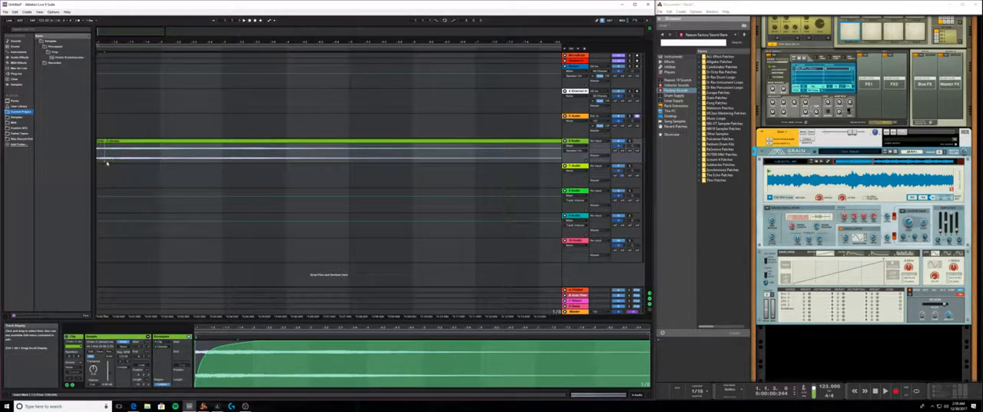
key(ctrl+e)
click(127, 159)
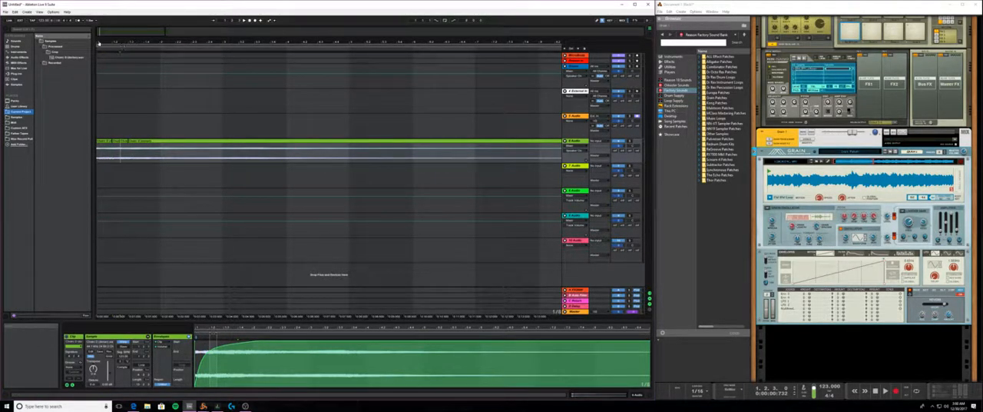
- Audition the short Grain slice starting at beat 1.2 on the 6 Audio track and reverse it
click(116, 142)
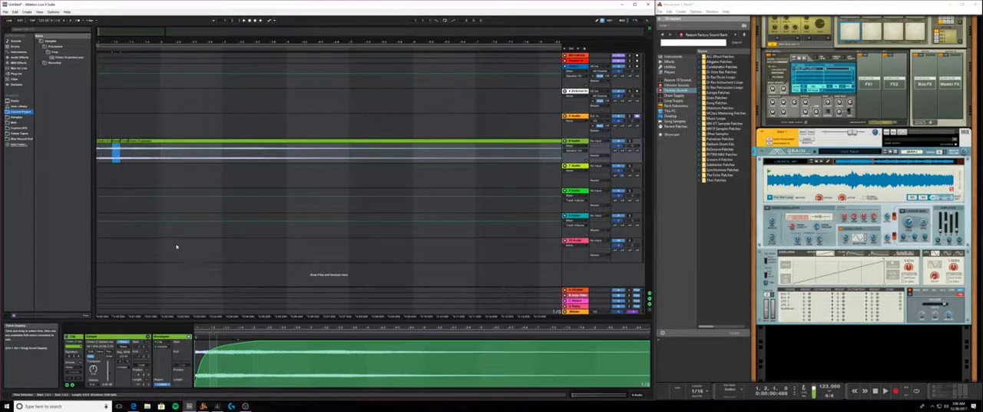
key(space)
key(space)
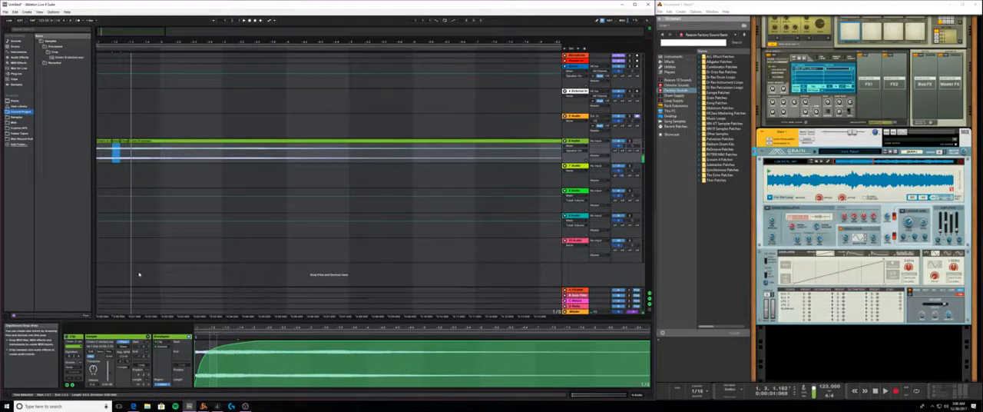
key(space)
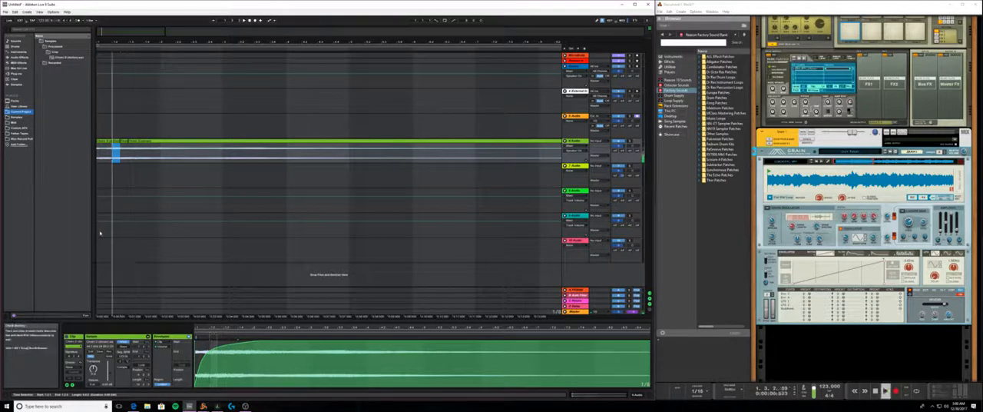
key(space)
right_click(116, 159)
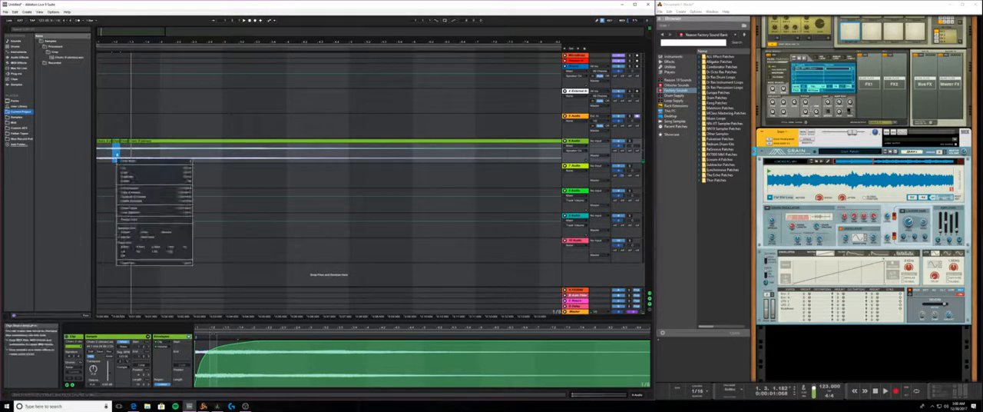
click(102, 238)
click(109, 352)
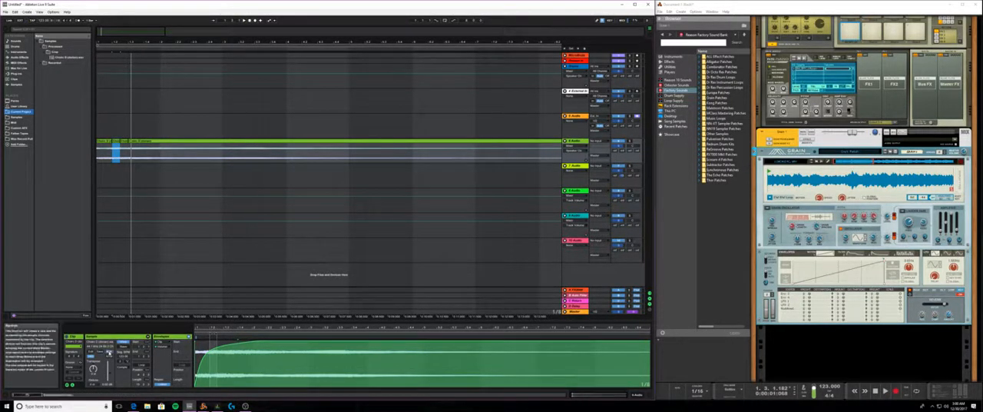
click(247, 22)
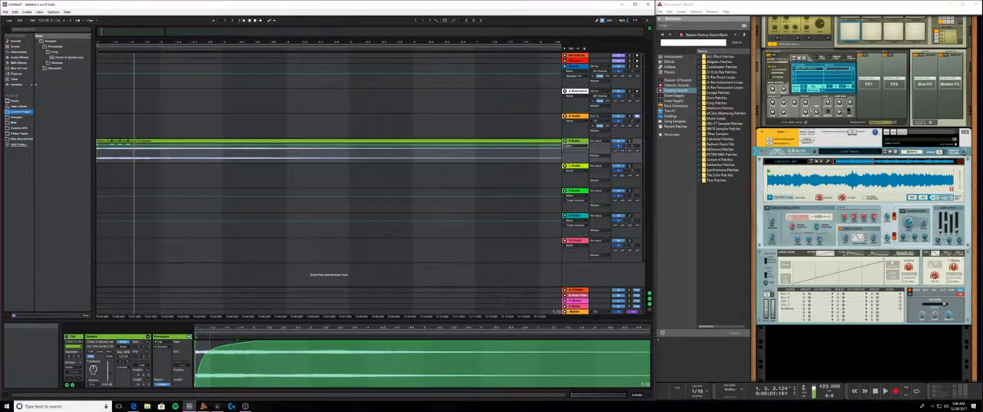
- Add fade-outs and fade-ins at the boundaries between the first Grain slices on the 6 Audio track and play them back
drag(115, 42, 220, 146)
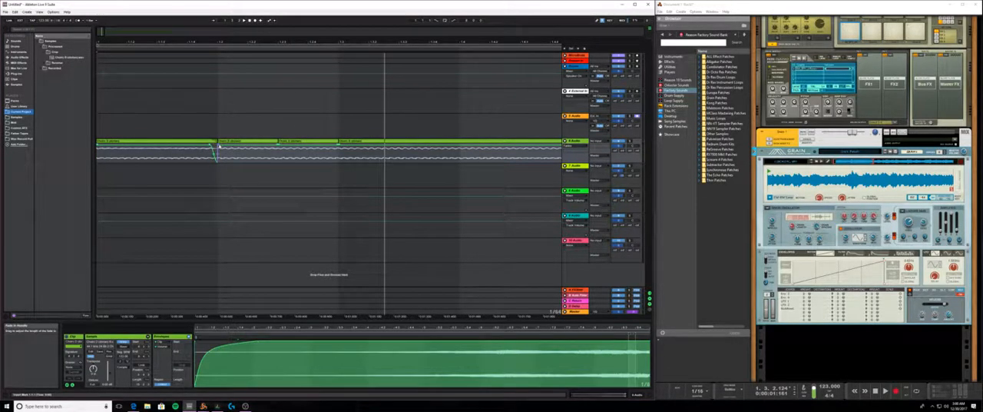
key(space)
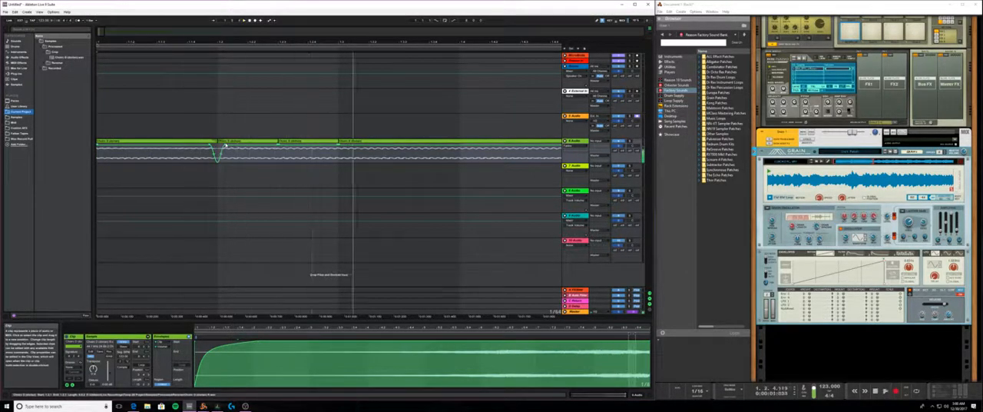
drag(272, 149, 296, 148)
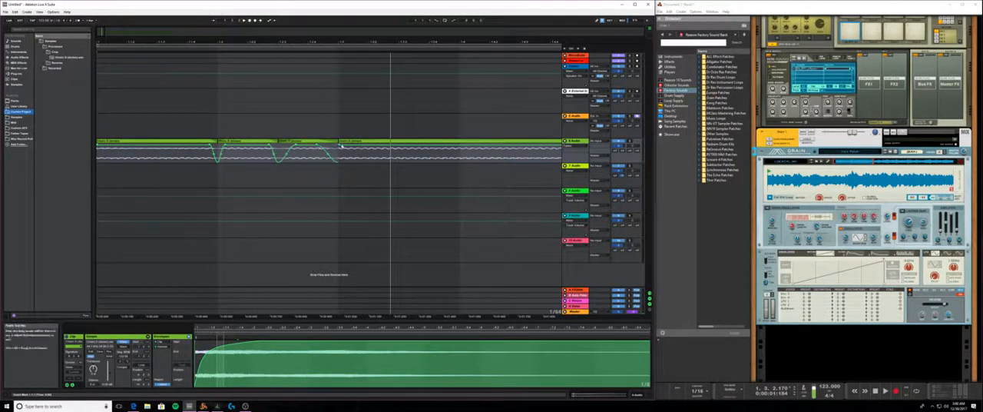
drag(341, 145, 355, 146)
key(space)
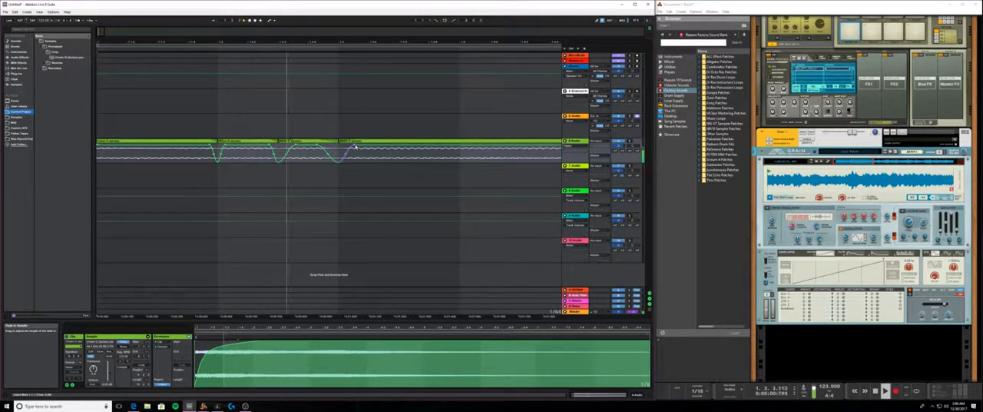
key(space)
- Split the remaining Grain clip into short slices around beat 1.4 and add fades at their edges
drag(302, 40, 119, 44)
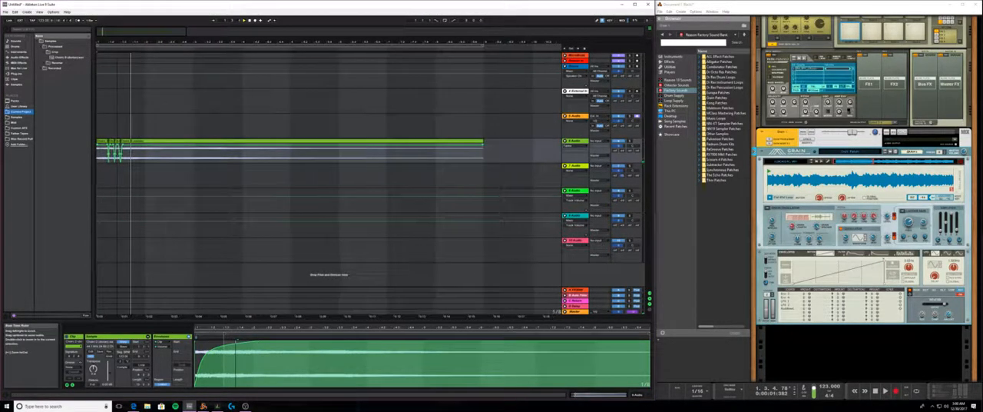
key(space)
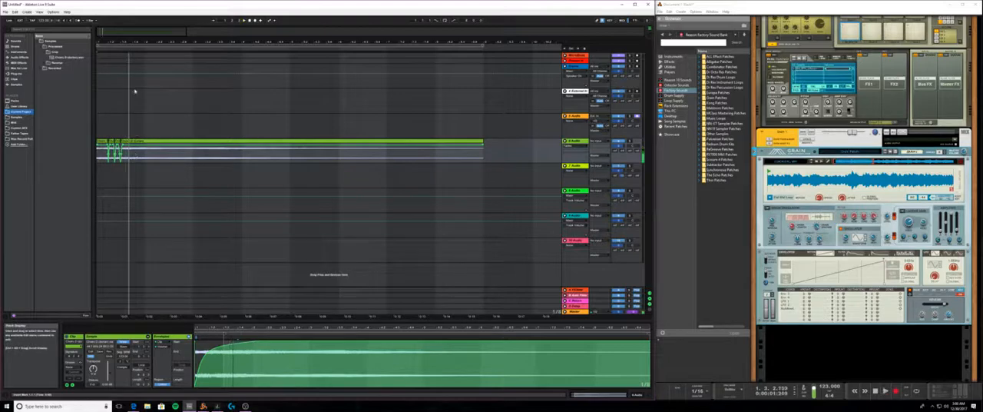
drag(133, 44, 254, 56)
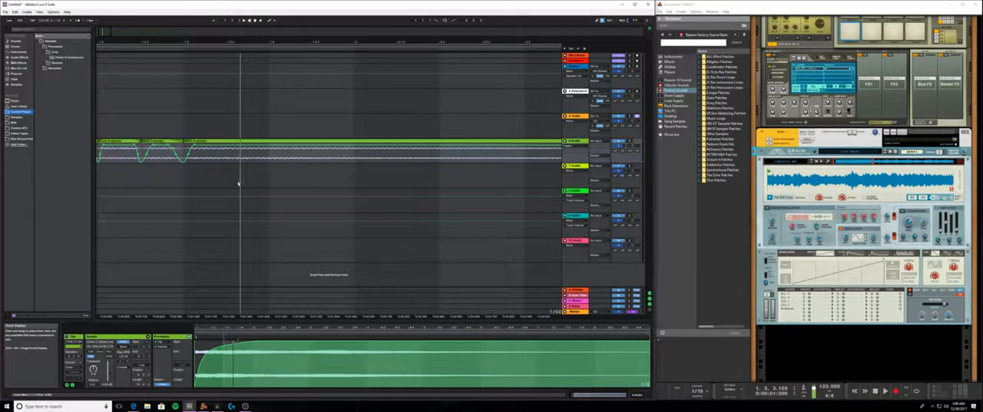
key(space)
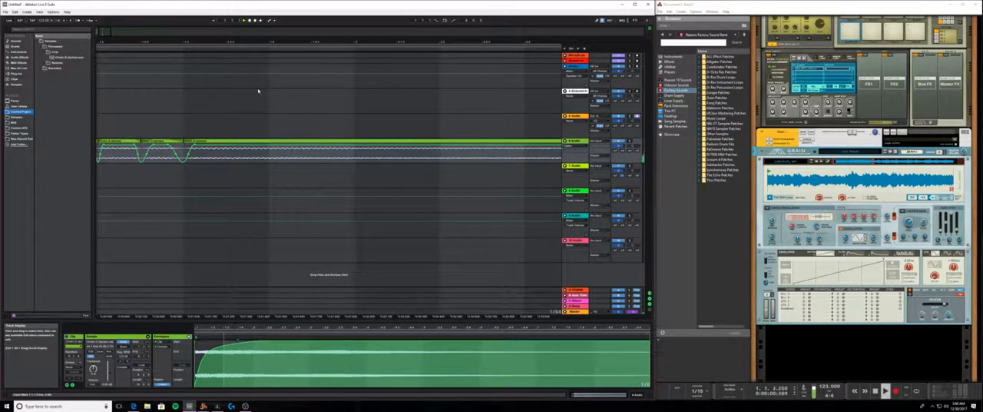
key(space)
click(274, 154)
key(ctrl+e)
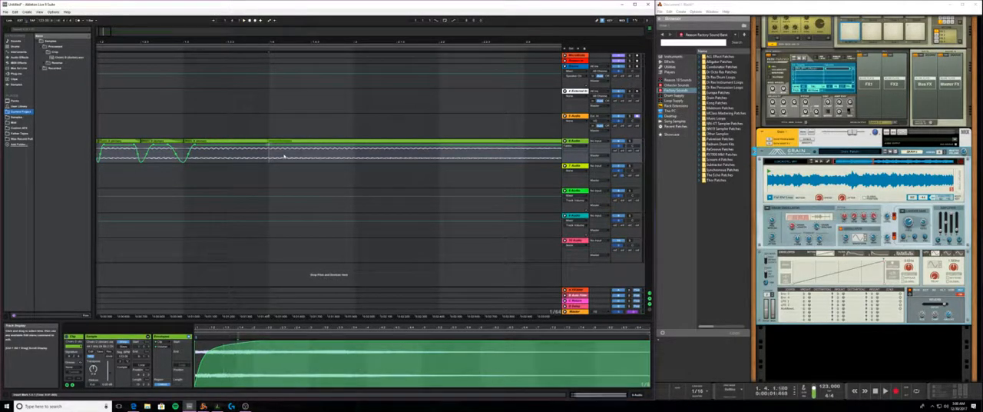
click(284, 157)
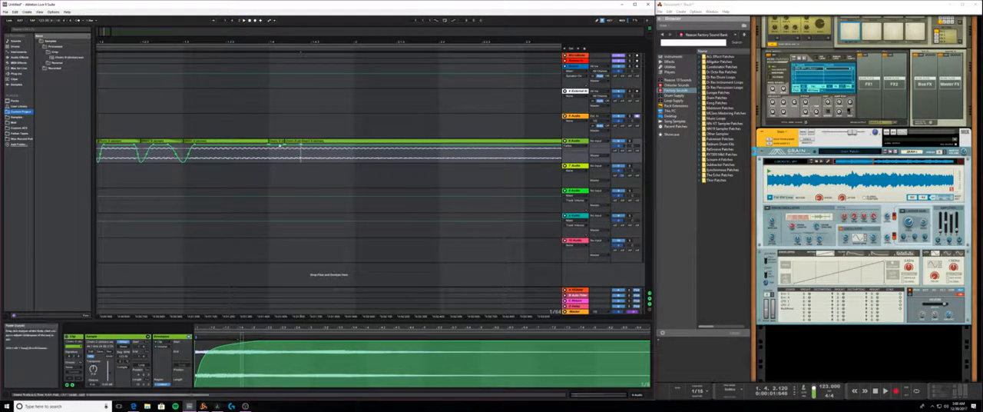
key(ctrl+e)
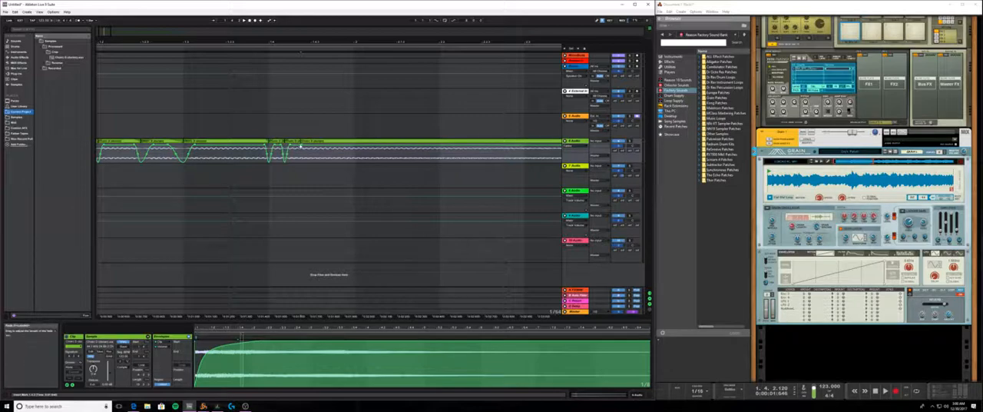
- Play the first bar repeatedly from the start to hear the faded Grain slices
key(space)
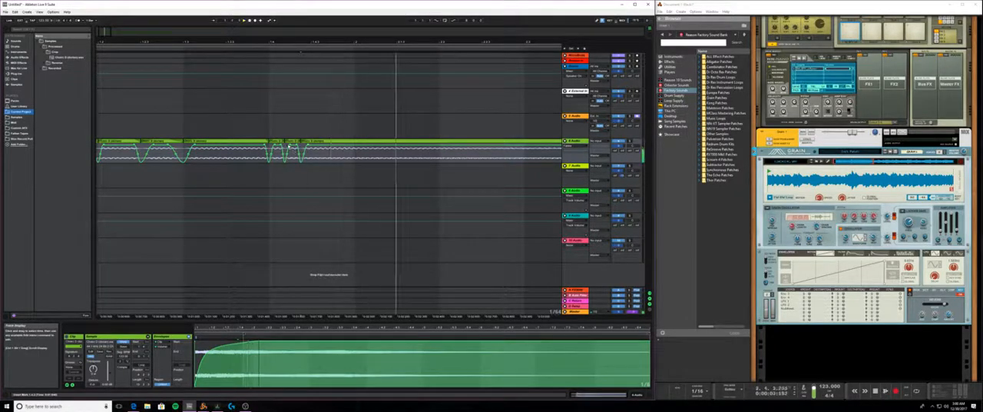
key(space)
click(250, 21)
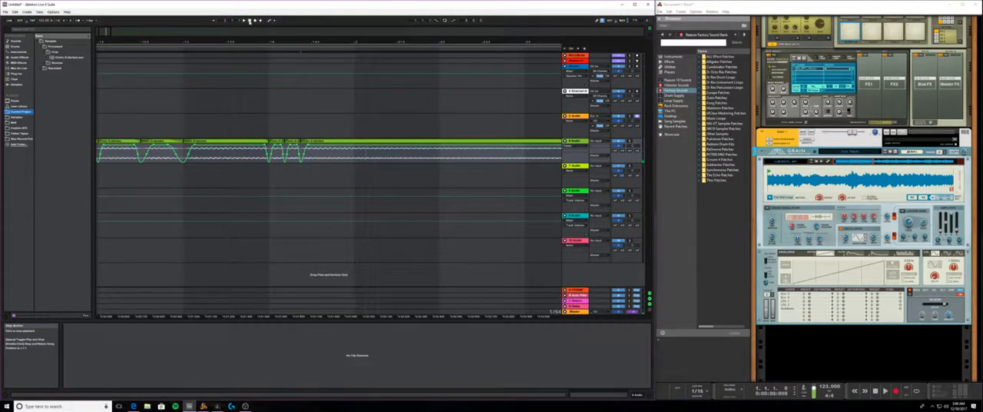
click(245, 21)
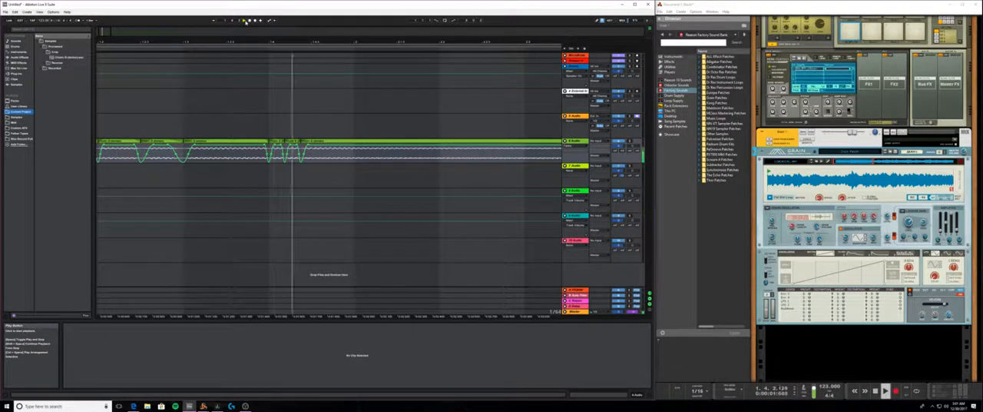
click(245, 21)
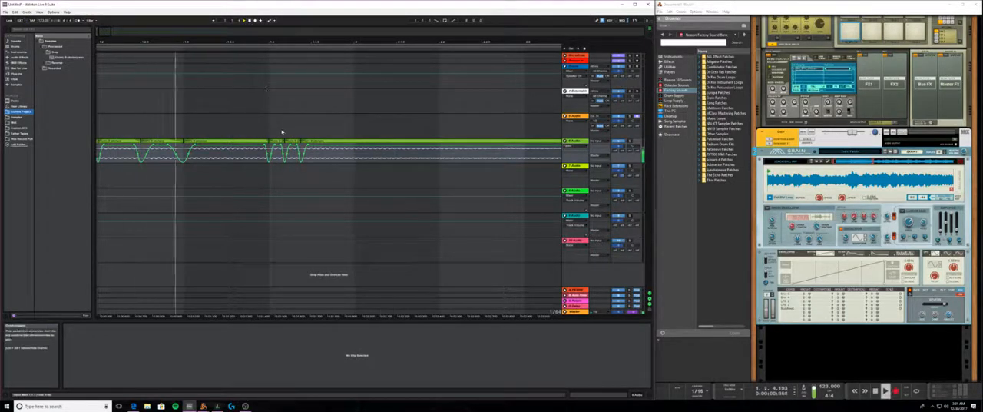
key(space)
key(space)
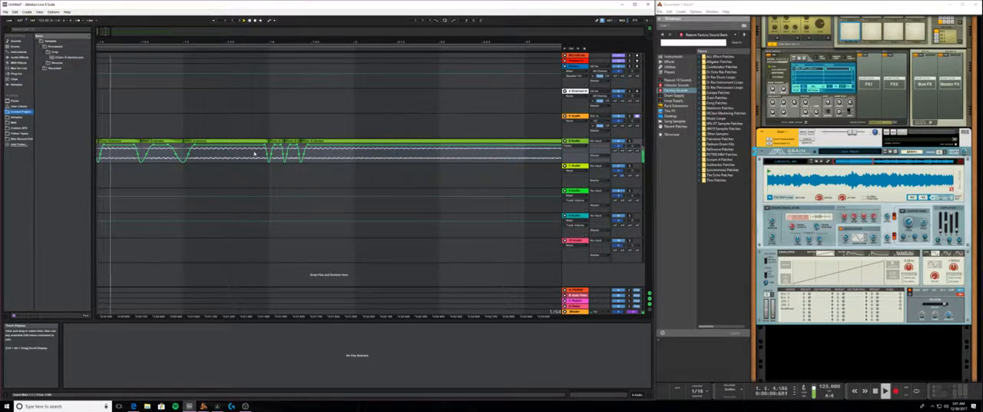
key(space)
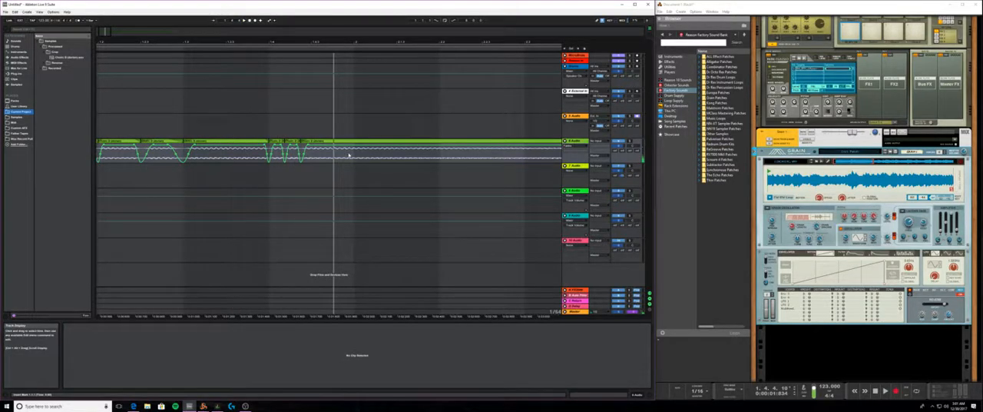
- Split the Grain clip at bar 2 and delete everything after it, keeping only the sliced first bar
click(354, 155)
key(ctrl+e)
click(361, 142)
key(Delete)
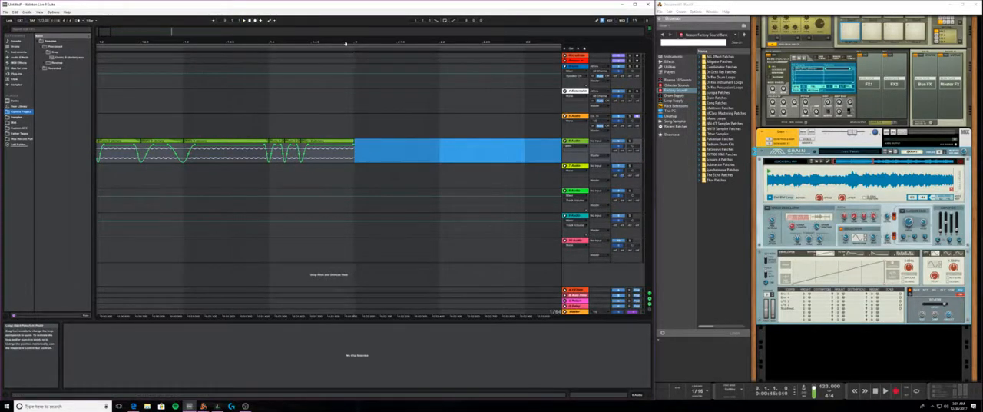
- Place a drum loop from the Loops folder of the personal Samples library at the start of the 5 Audio track
drag(345, 43, 344, 11)
click(20, 52)
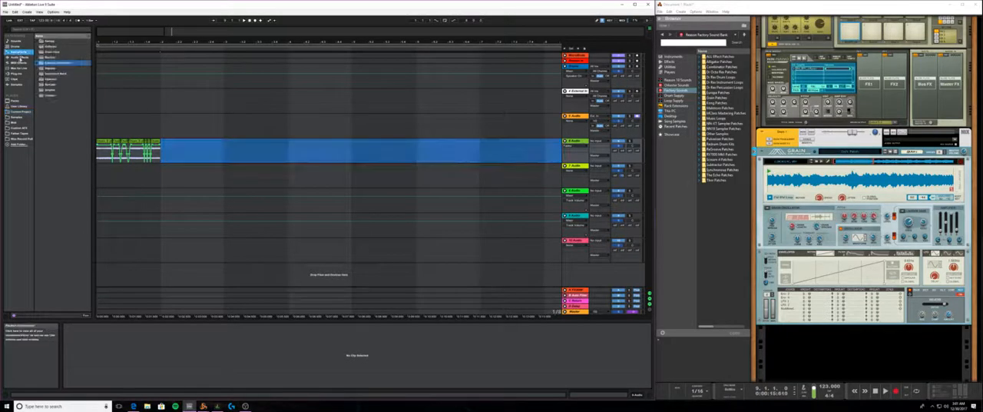
click(23, 69)
click(22, 107)
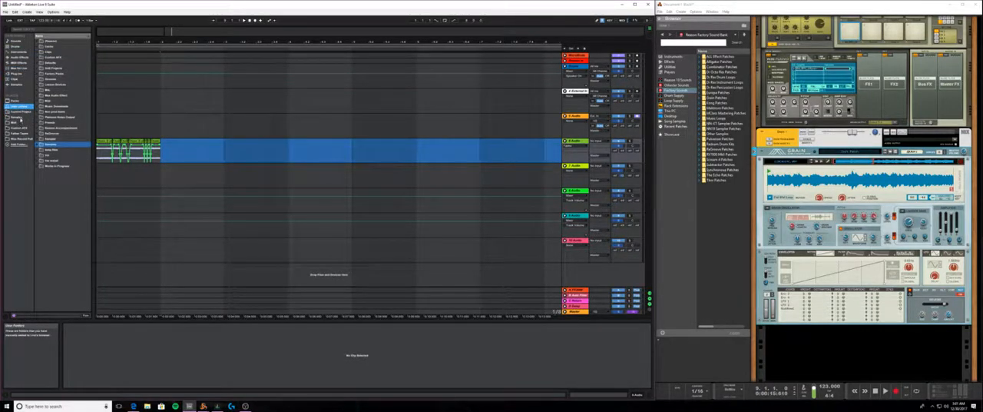
click(20, 117)
click(41, 65)
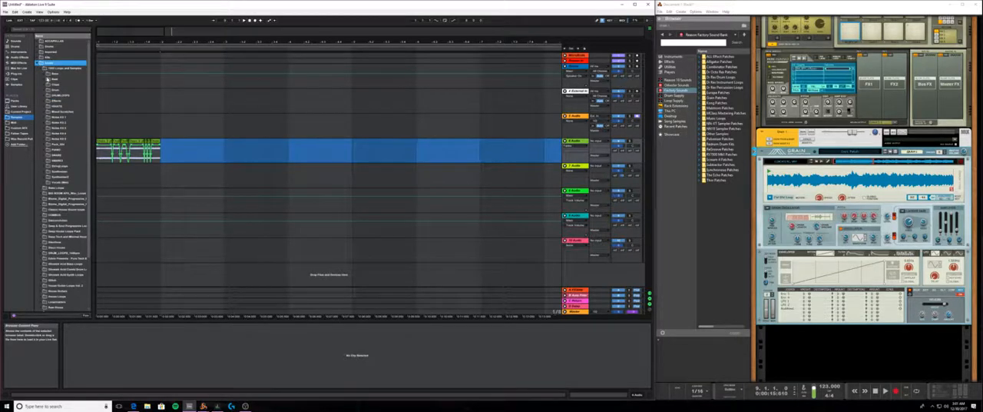
click(47, 90)
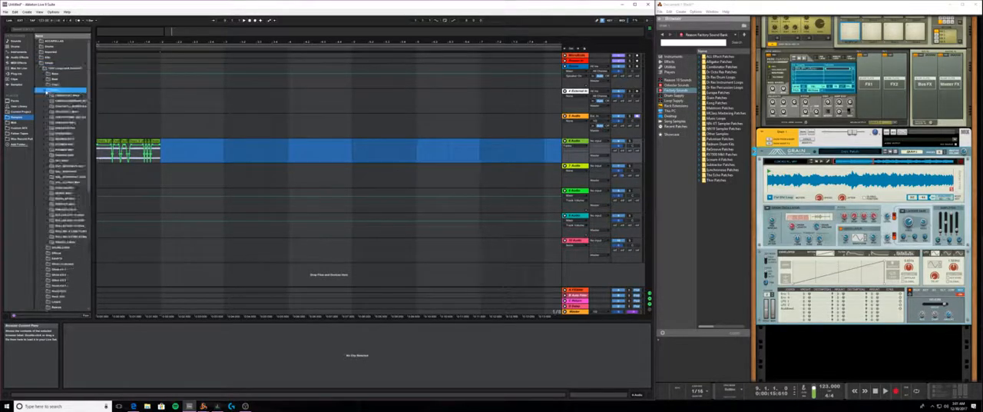
click(58, 111)
click(61, 143)
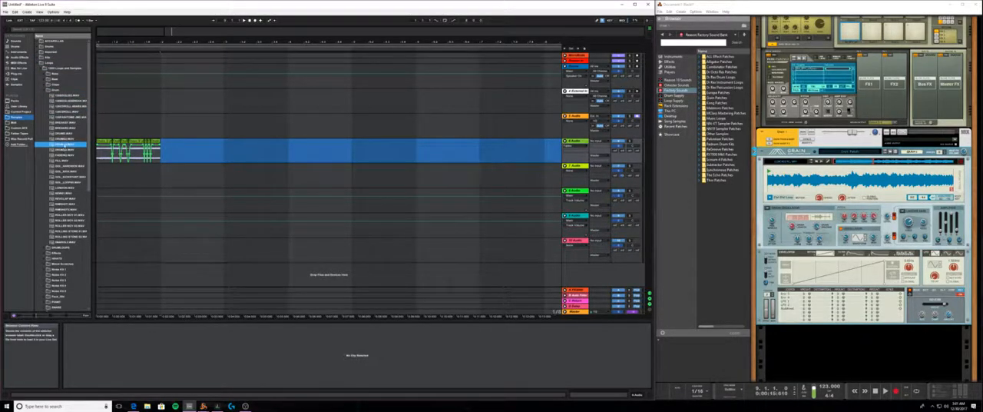
drag(65, 144, 103, 123)
- Play the drum loop with the Grain slices and move the last Grain slice to start at about beat 1.4.4
key(space)
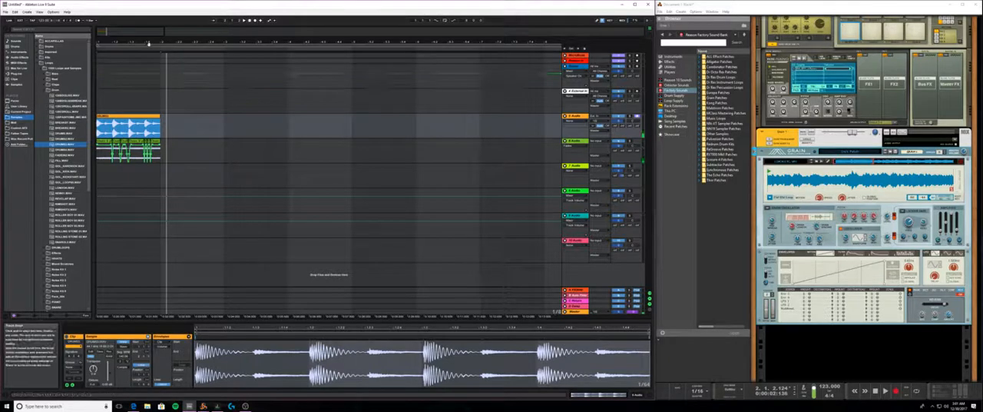
drag(148, 42, 209, 100)
click(219, 141)
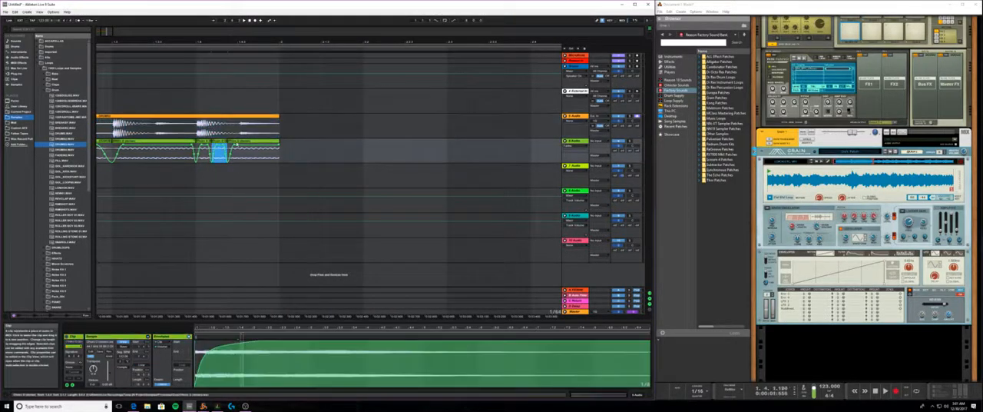
click(240, 141)
click(242, 160)
click(240, 144)
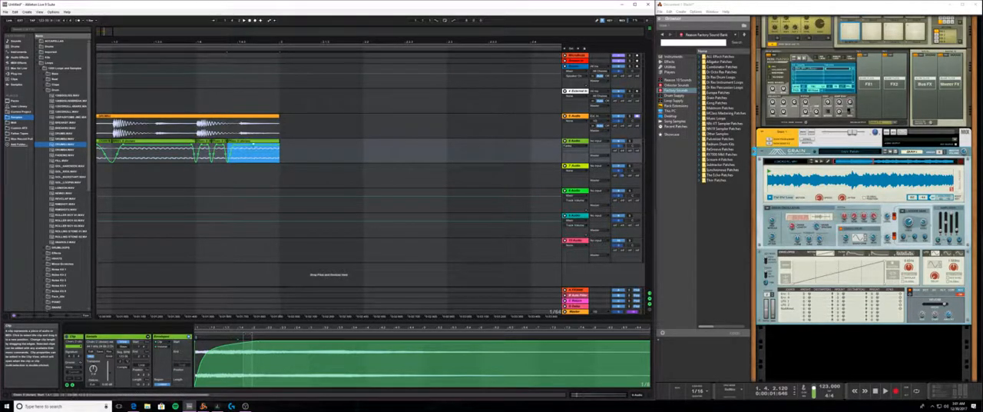
drag(254, 145, 275, 151)
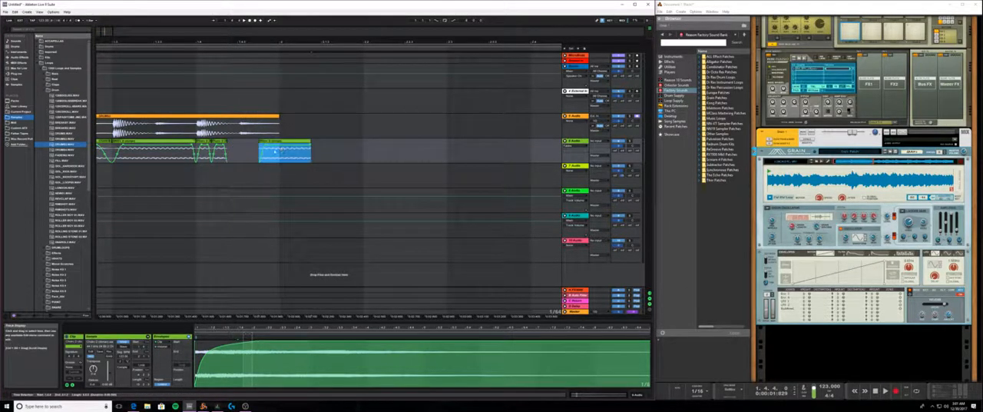
- Double the original tempo of the two short Grain slices after beat 1.4, close the gap before the last slice, and play them
click(220, 141)
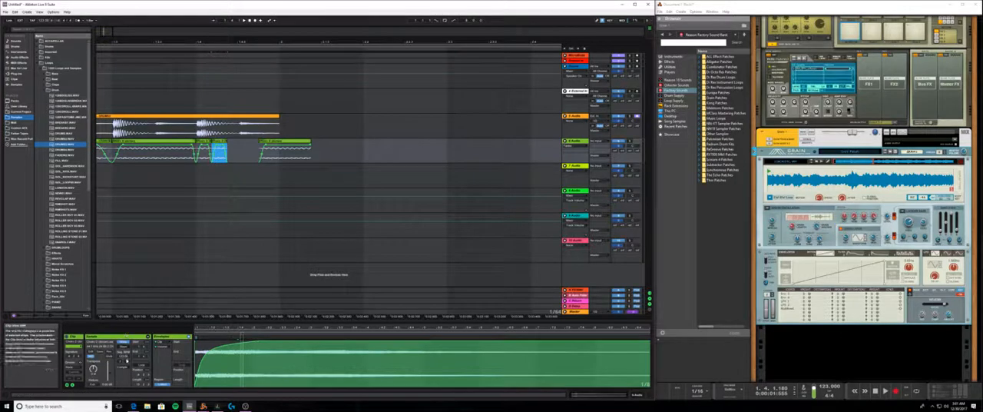
click(126, 360)
key(space)
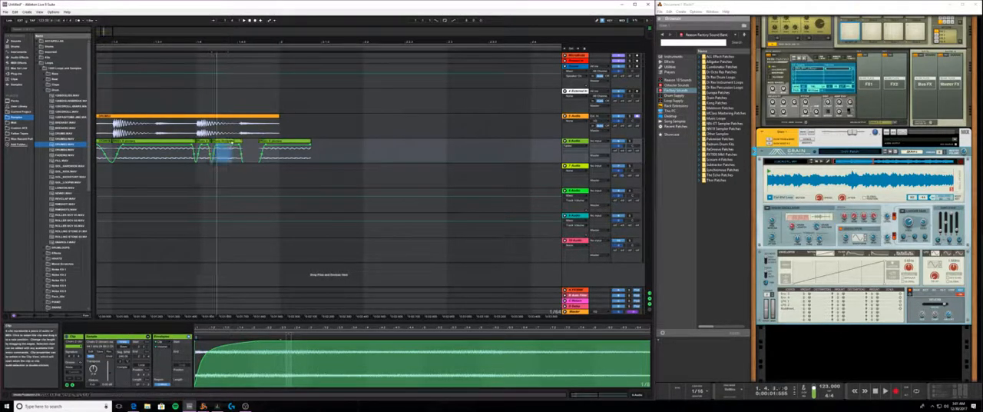
key(space)
click(232, 146)
click(234, 142)
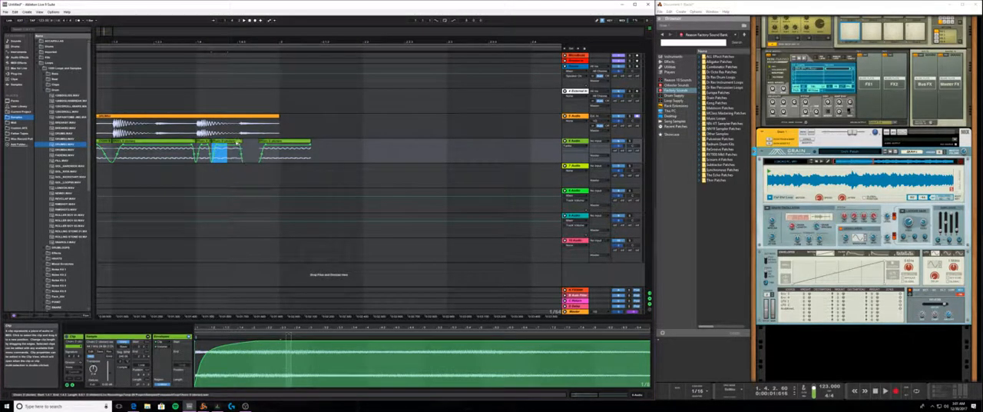
drag(232, 143, 249, 143)
click(203, 141)
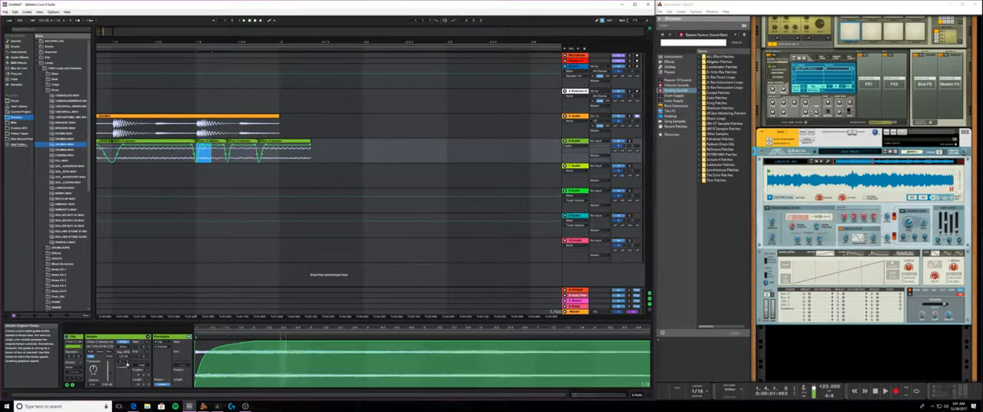
key(space)
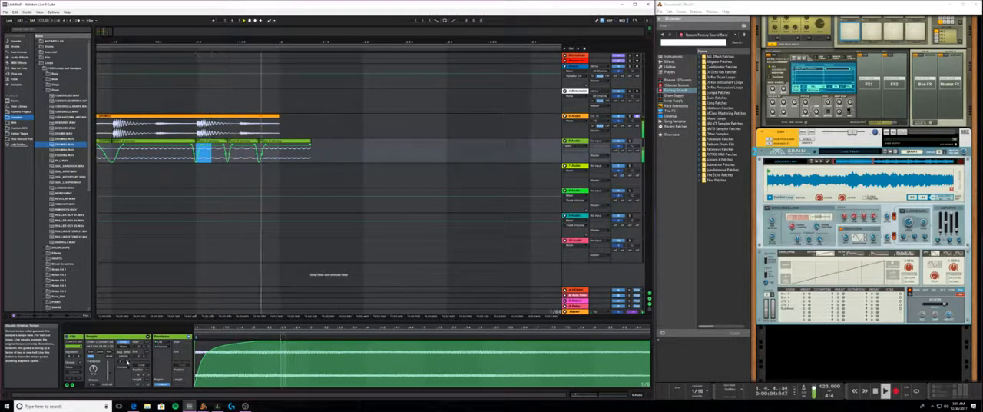
- Trim the last Grain slice to end at bar 2, add a fade-out at its end, and play the result
drag(310, 141, 279, 141)
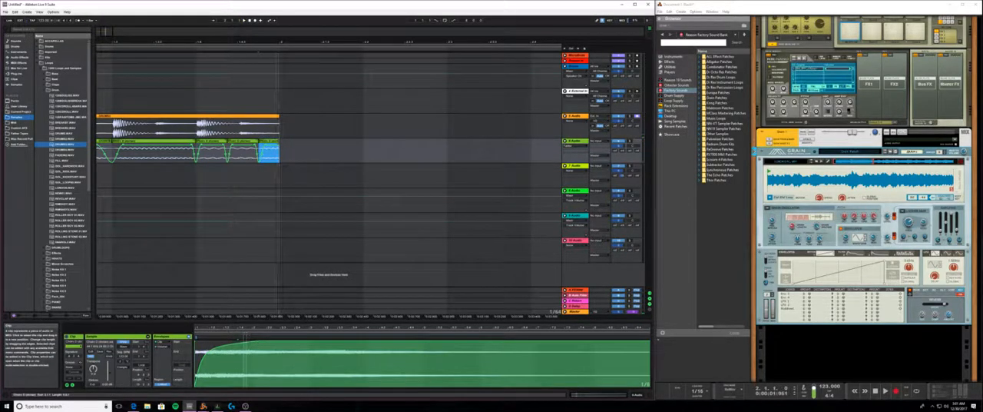
click(280, 147)
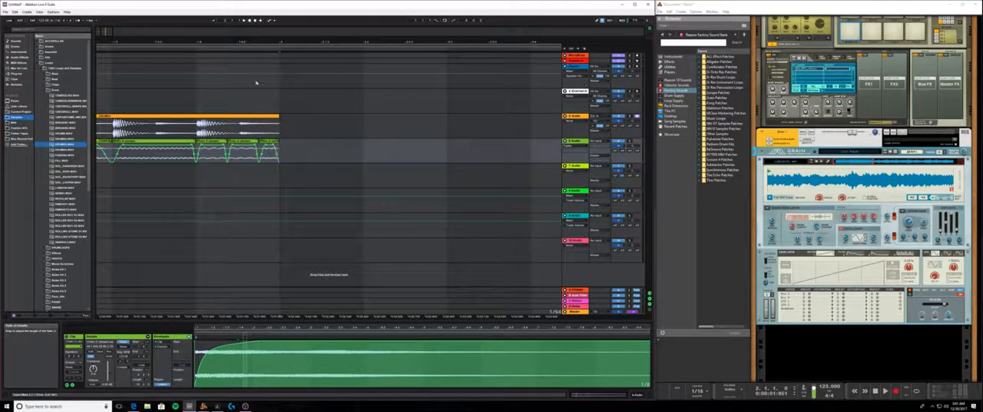
click(249, 21)
click(244, 21)
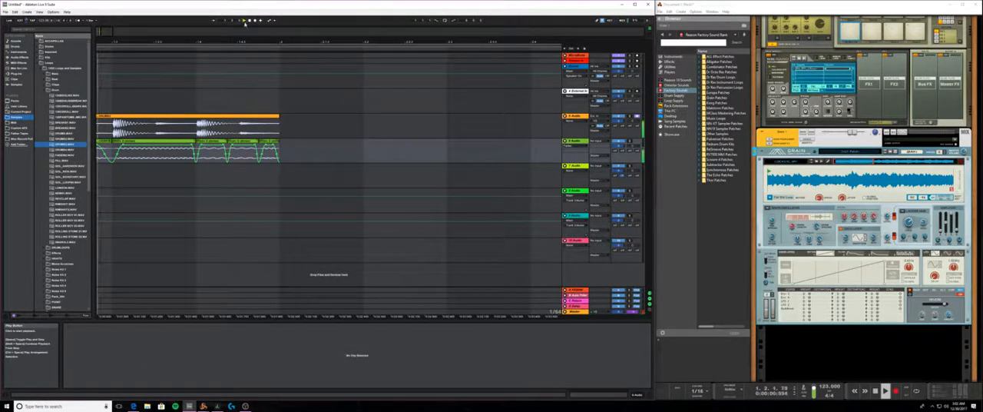
key(space)
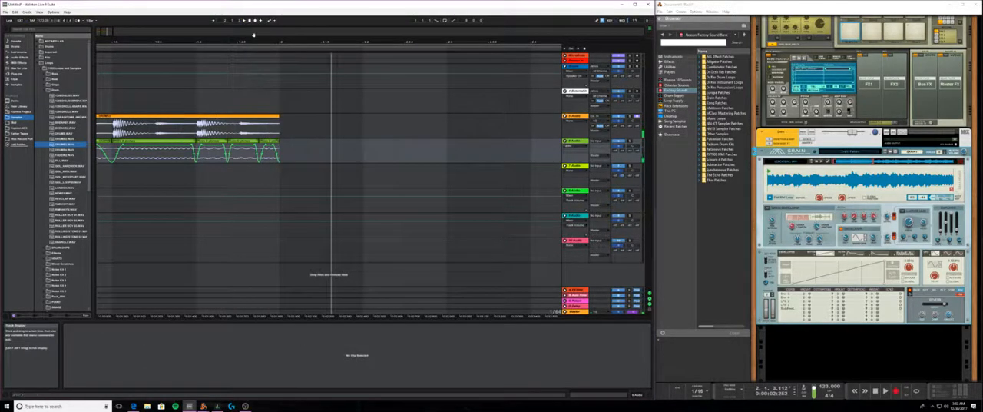
- Loop the arrangement over the one-bar drum clip and play it together with the Grain slices
drag(252, 38, 151, 39)
click(162, 169)
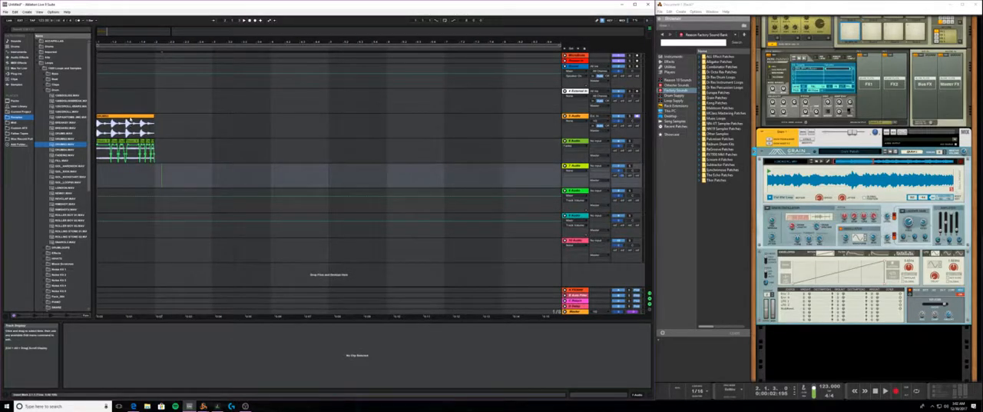
click(130, 123)
key(space)
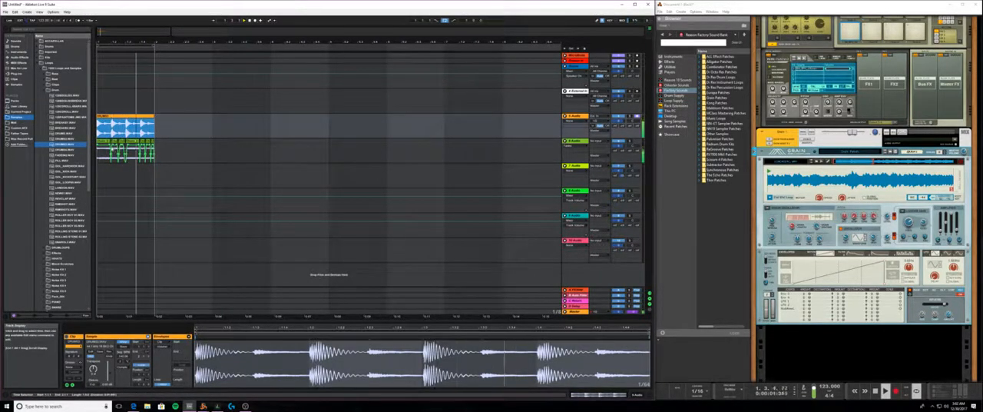
- Examine the Loops and neighbouring folders of the personal Samples library, and the Audio Effects and Instruments categories
click(103, 142)
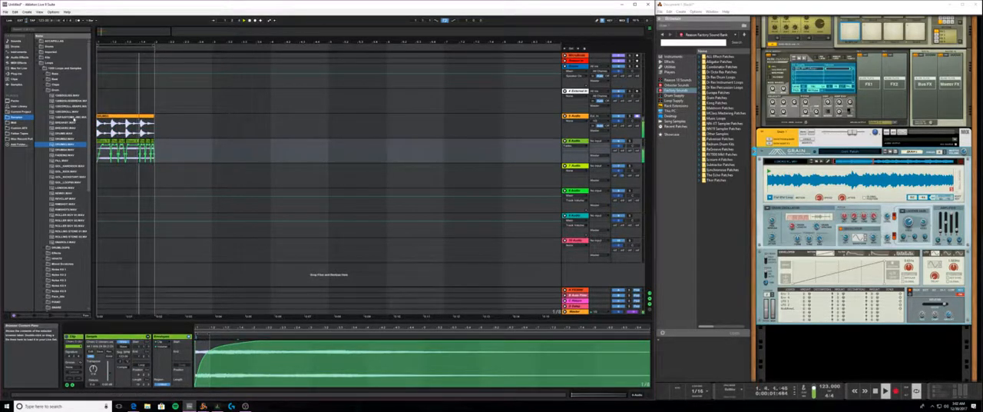
click(44, 89)
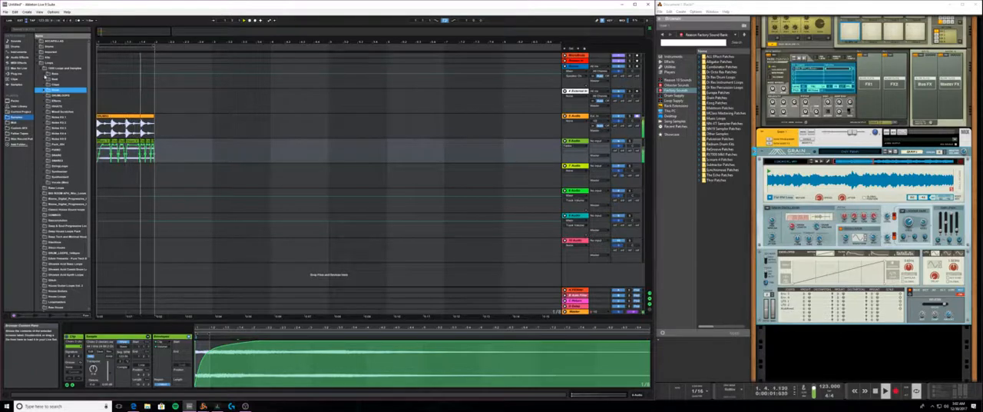
click(43, 62)
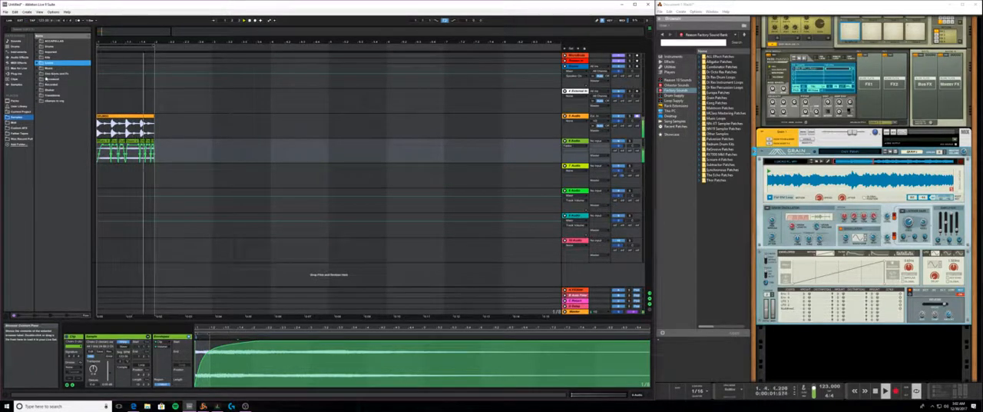
click(42, 73)
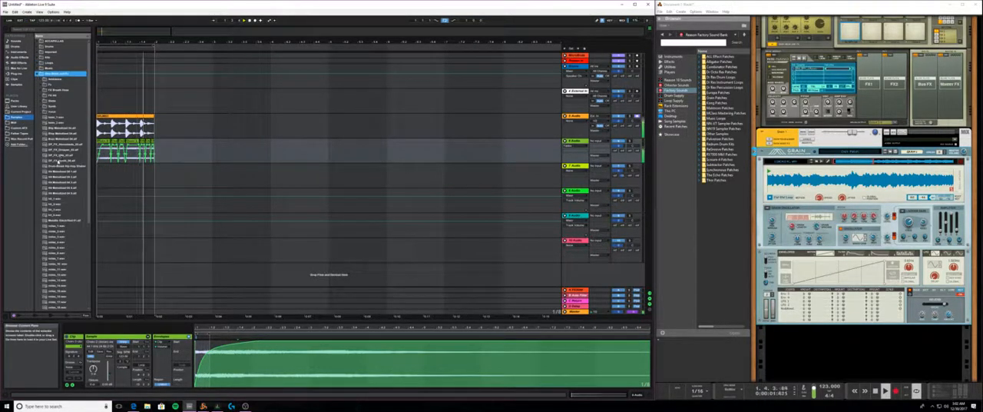
click(37, 74)
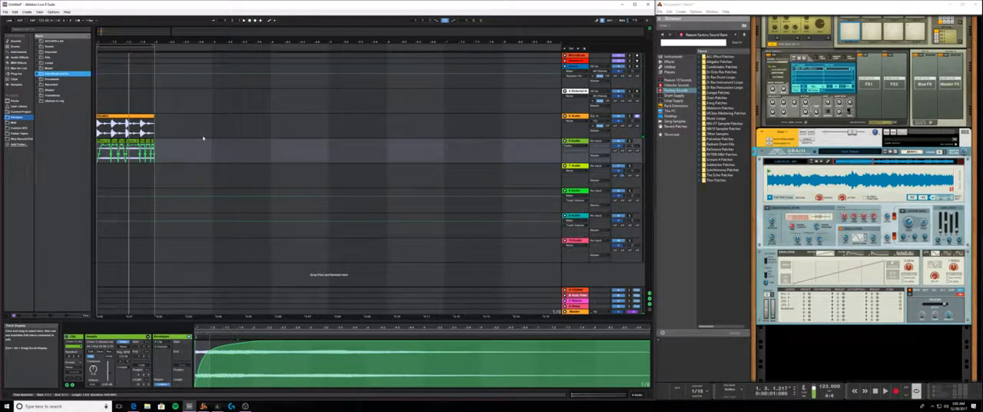
click(27, 57)
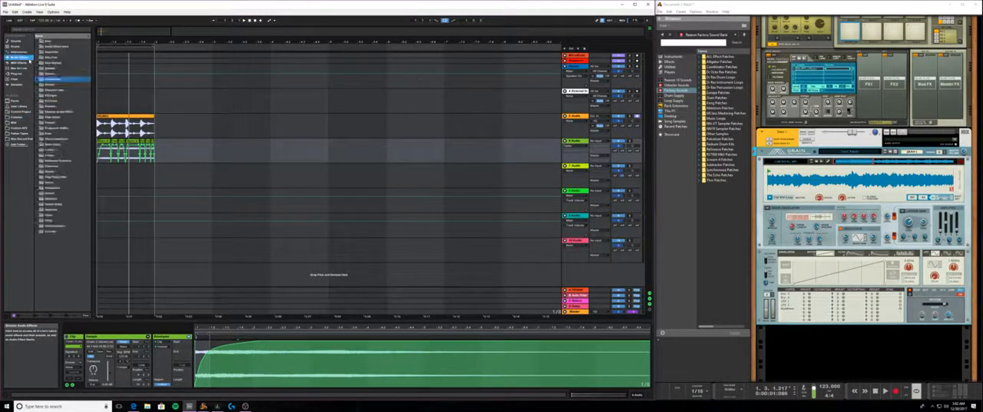
click(23, 52)
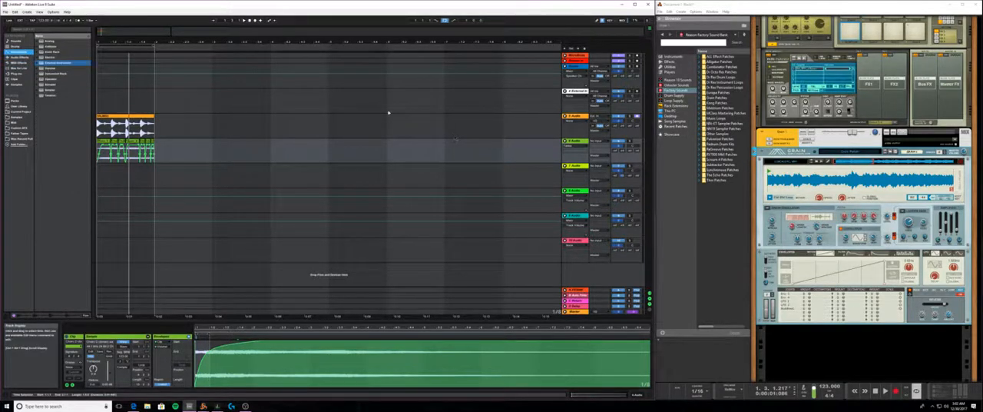
- Insert a MIDI track below the 4 External Instrument track and show the Audio Effects category
click(576, 116)
click(577, 91)
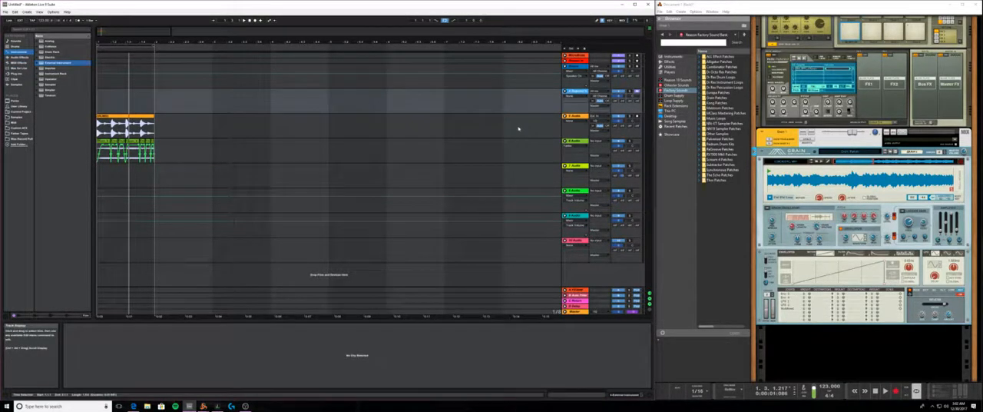
click(578, 116)
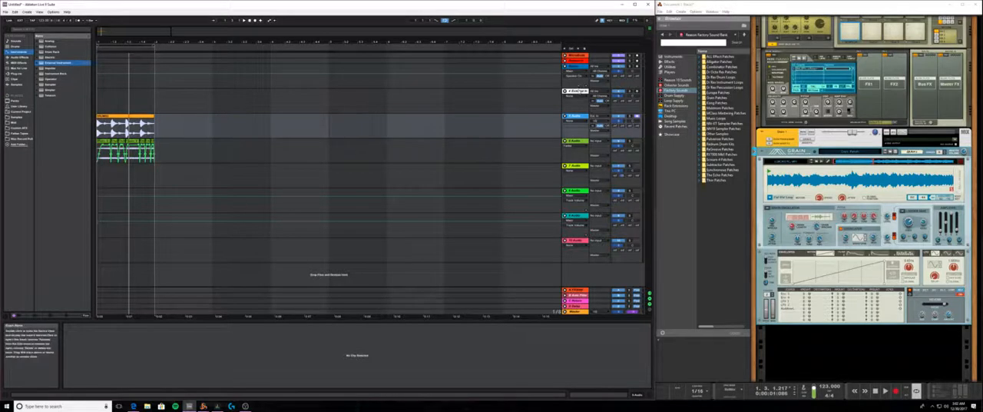
click(581, 91)
right_click(580, 90)
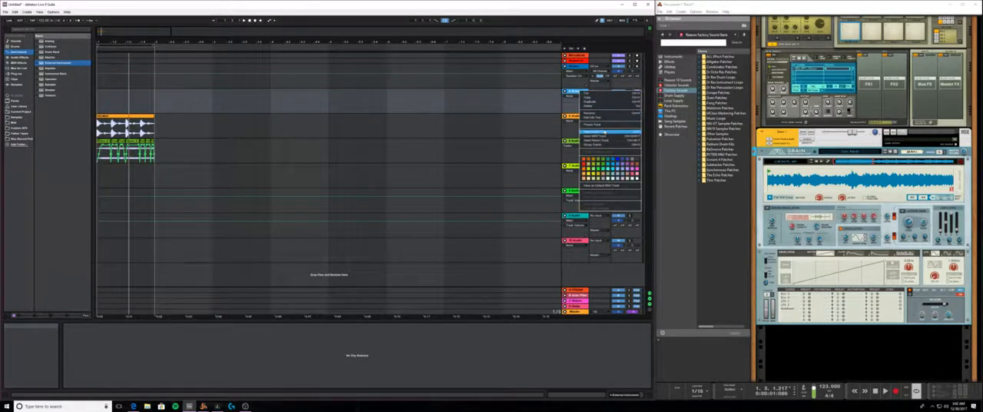
click(430, 108)
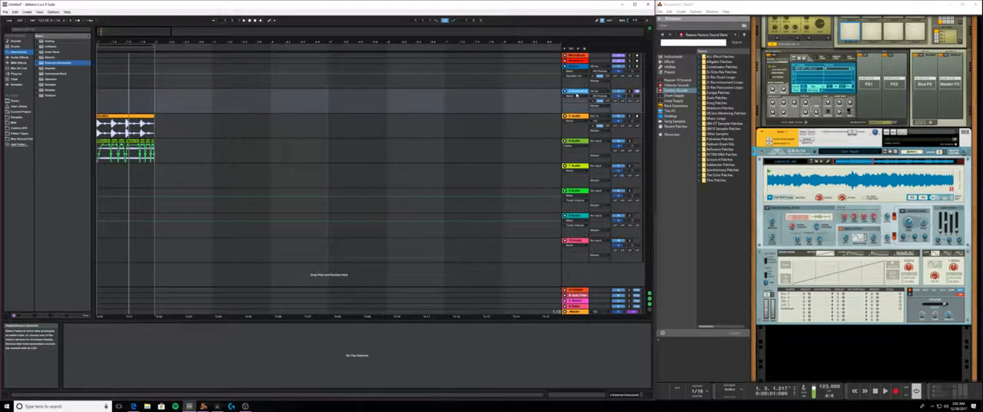
right_click(574, 93)
click(573, 94)
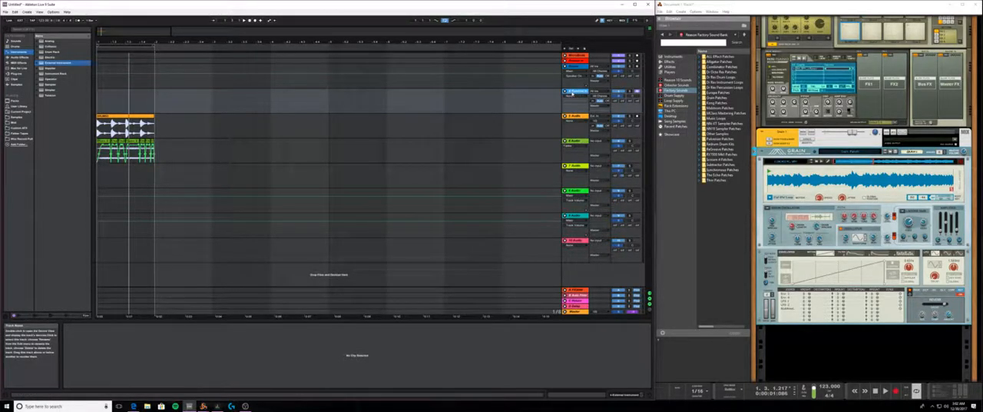
key(ctrl+shift+t)
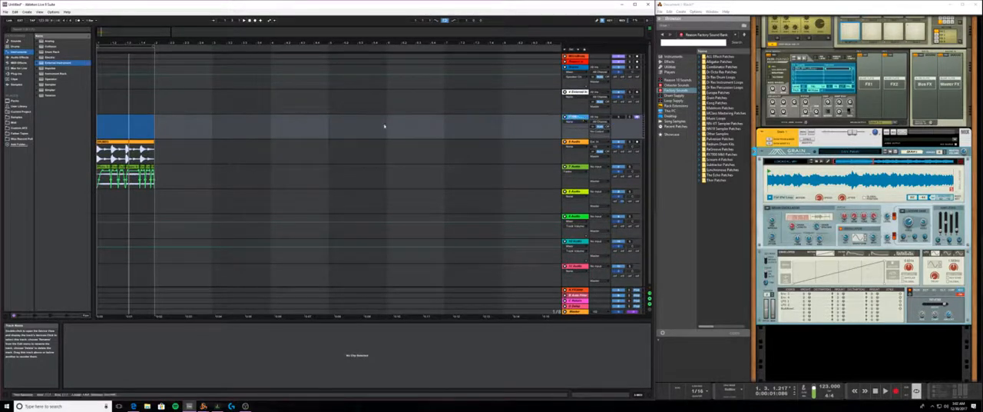
click(24, 58)
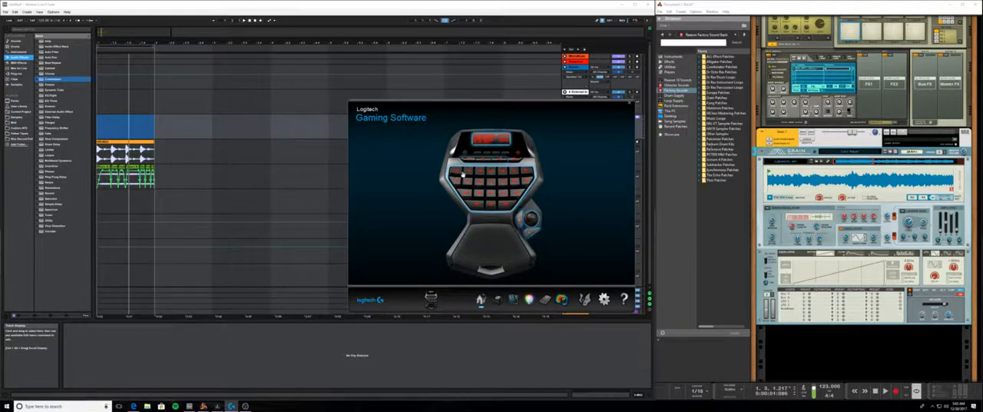
- In Logitech Gaming Software, examine the keypad's game profile and the key commands of the Live profile in its first two modes
click(498, 302)
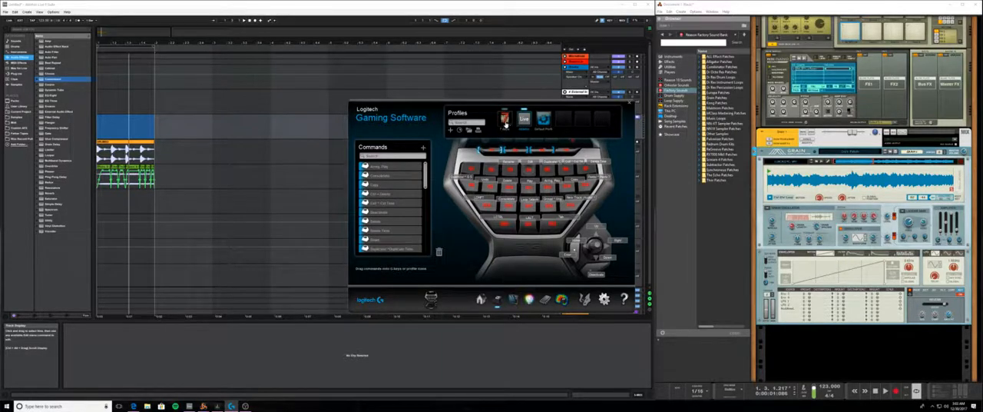
click(507, 119)
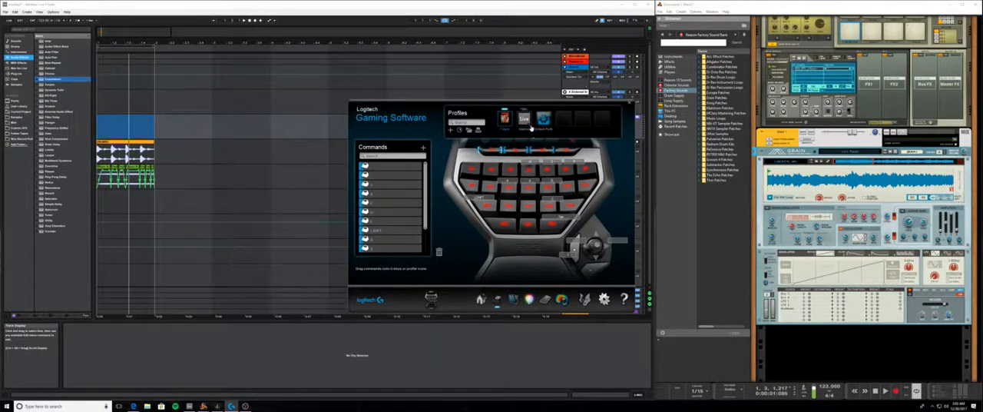
click(524, 120)
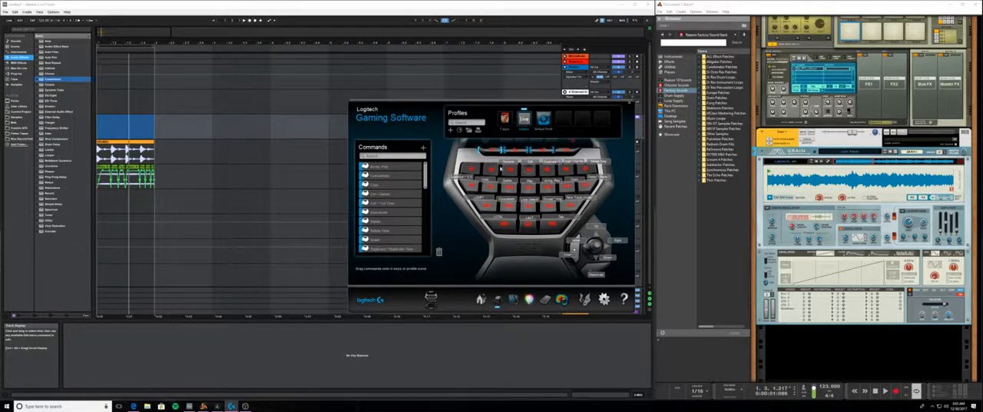
click(480, 299)
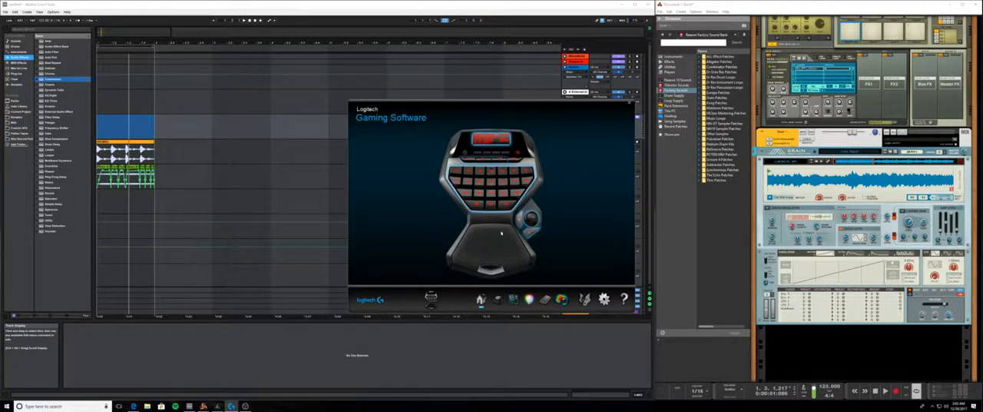
click(497, 299)
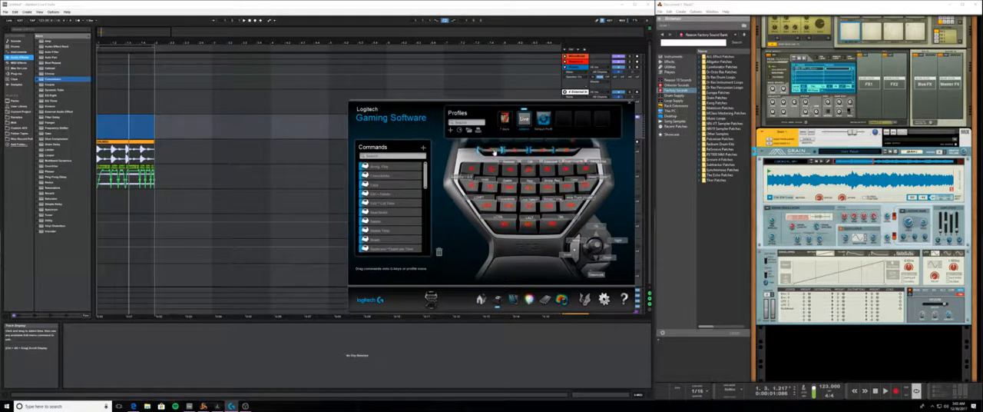
click(512, 151)
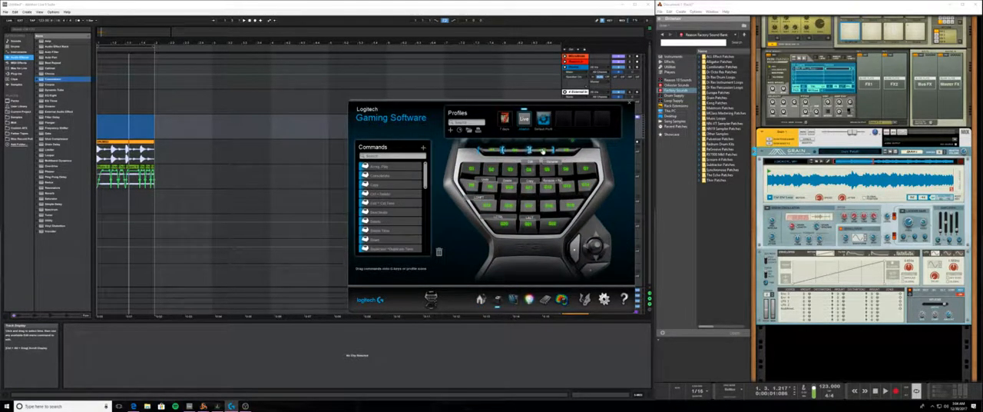
- Compare the key commands in the three modes of the keypad's Live profile, return to the home page and close Logitech Gaming Software
click(543, 151)
click(511, 151)
click(491, 152)
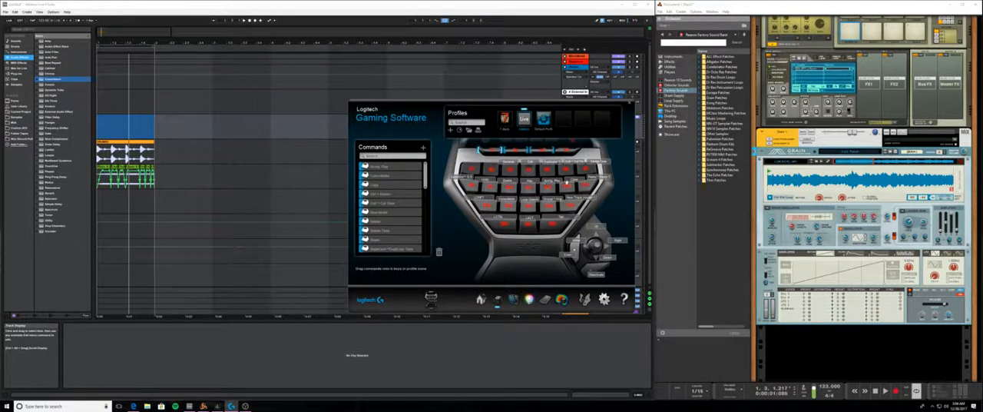
click(519, 151)
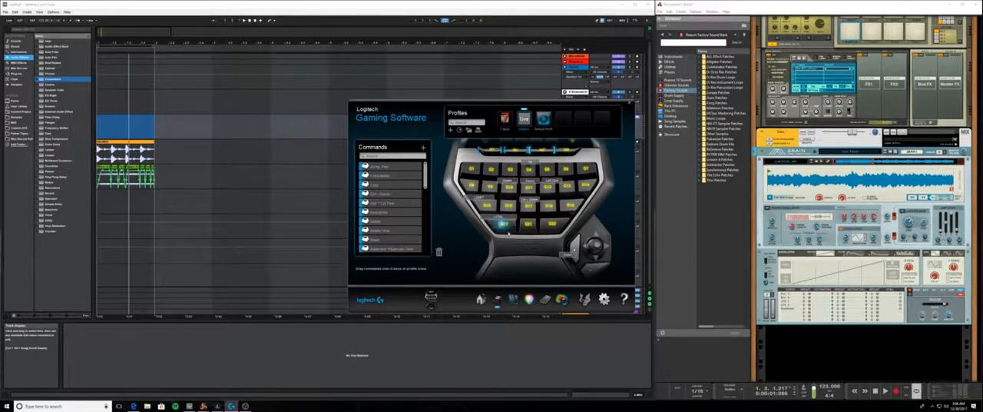
click(518, 152)
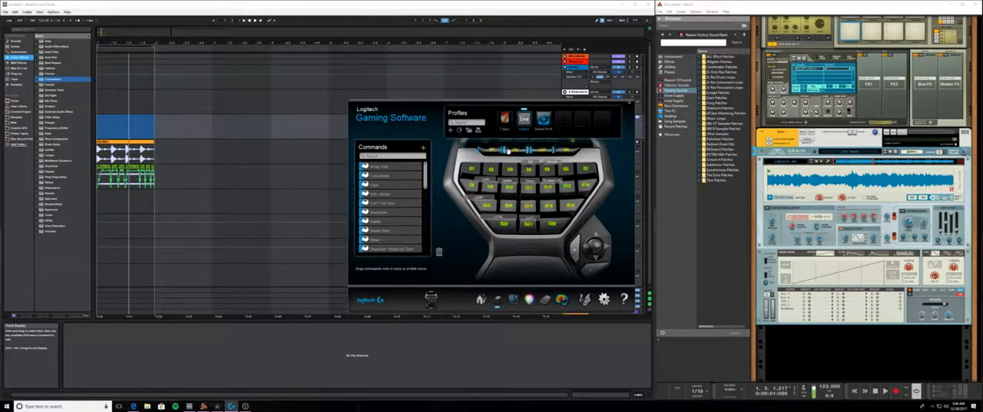
click(493, 151)
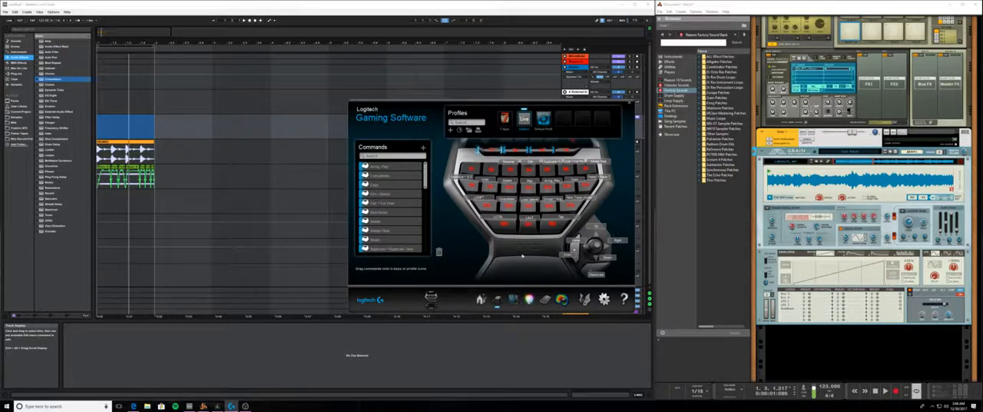
click(481, 299)
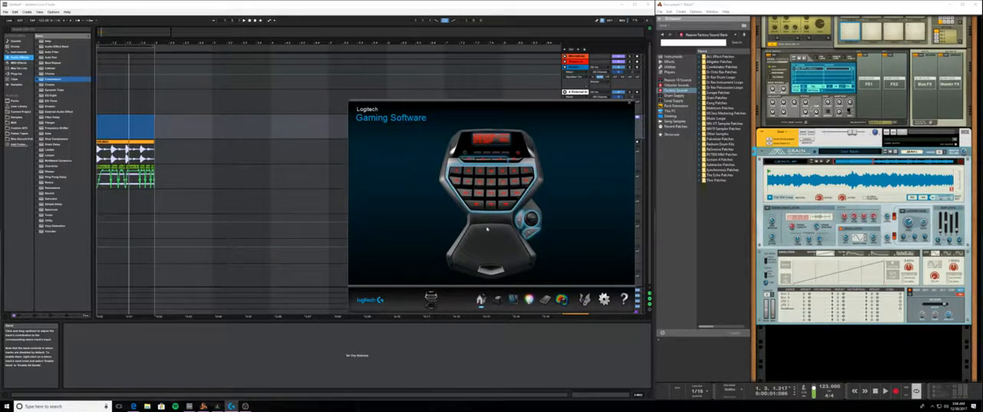
click(630, 104)
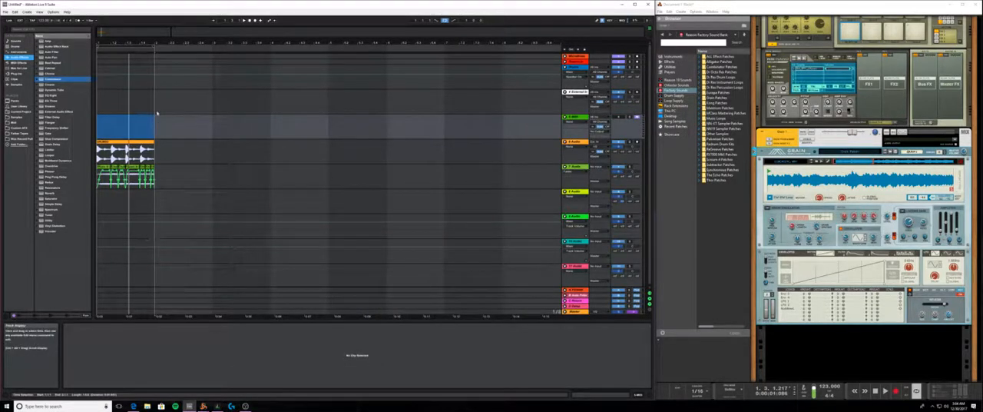
- Delete the one-bar selection on the 5 MIDI track, play the drum clip with the Grain slices, and show the Instruments category
key(Delete)
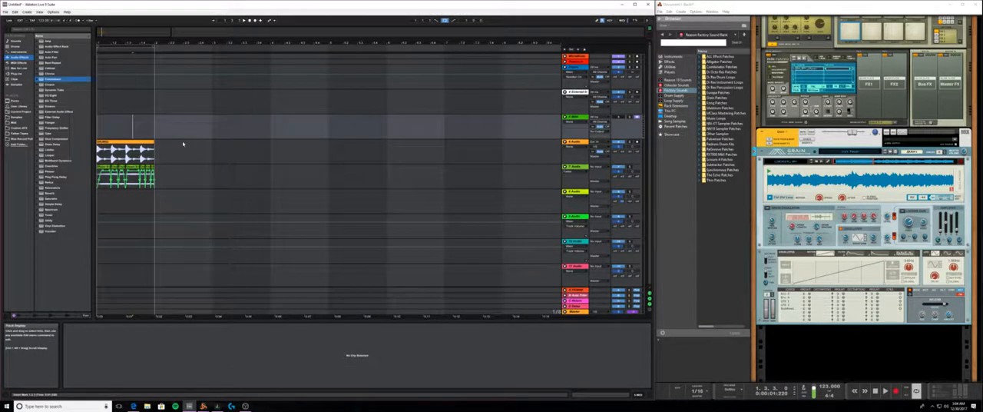
click(123, 146)
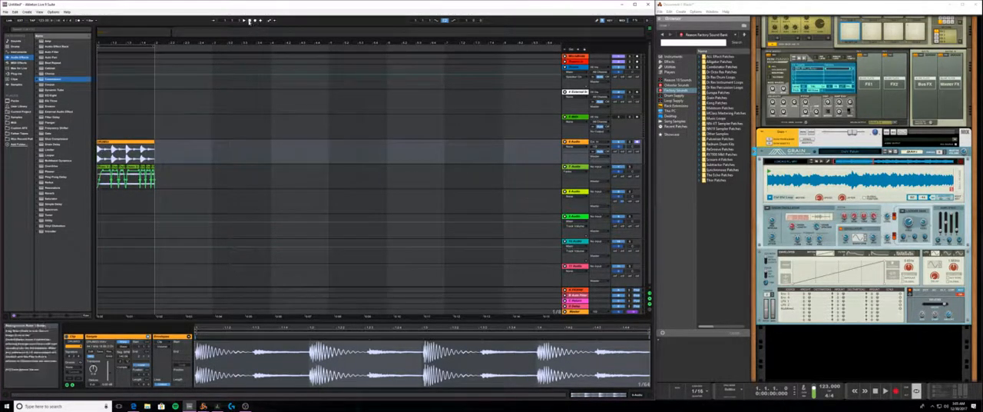
click(244, 21)
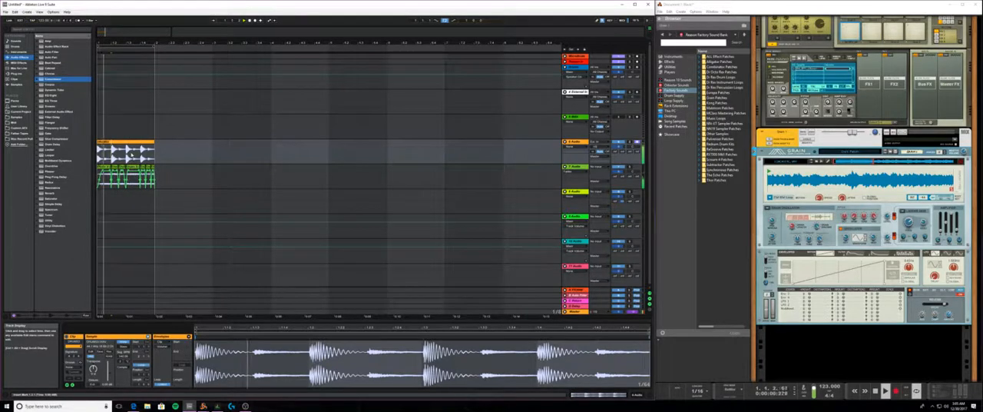
key(space)
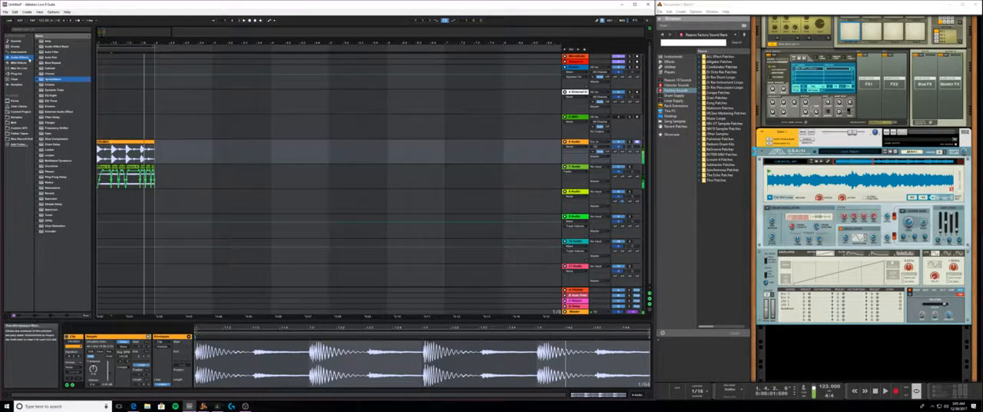
click(20, 52)
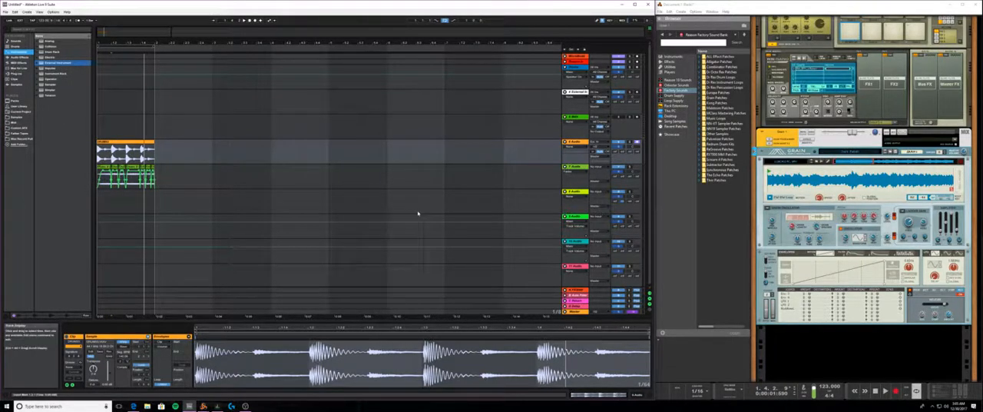
- Check the running stream in the YouTube Live dashboard and OBS, and hide both windows again
click(136, 407)
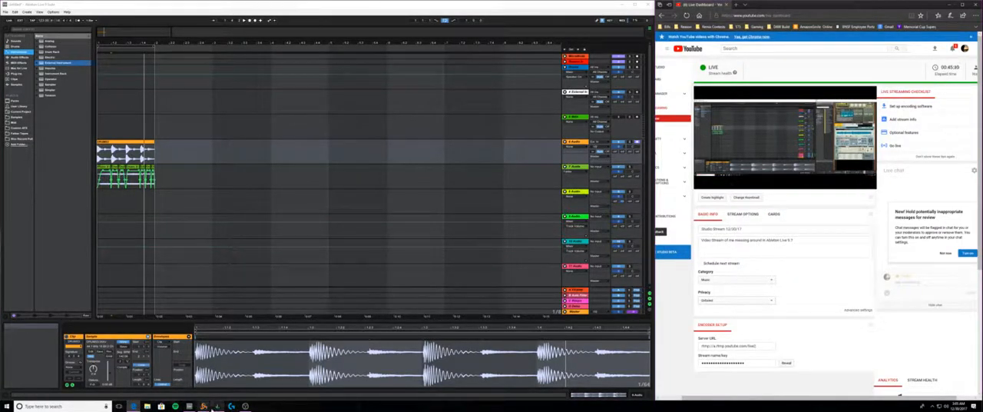
click(245, 406)
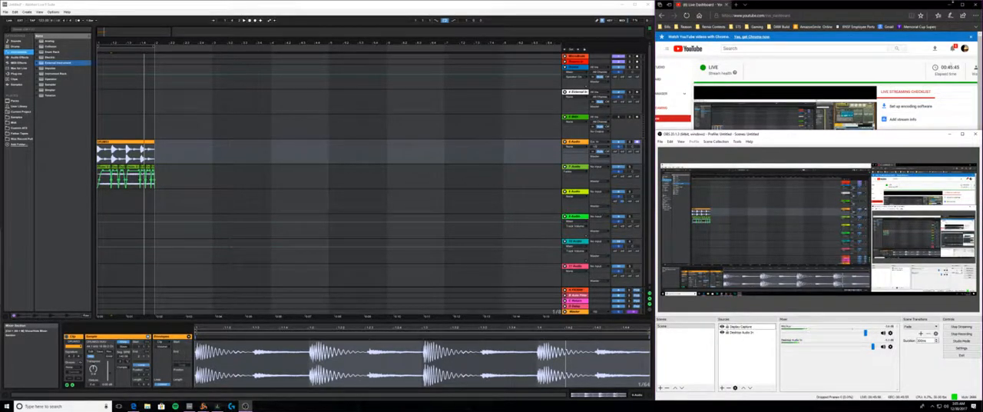
click(950, 6)
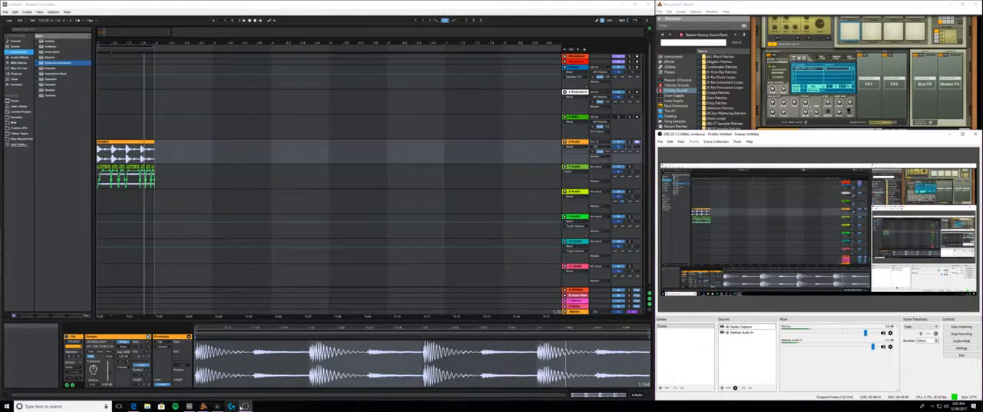
click(245, 406)
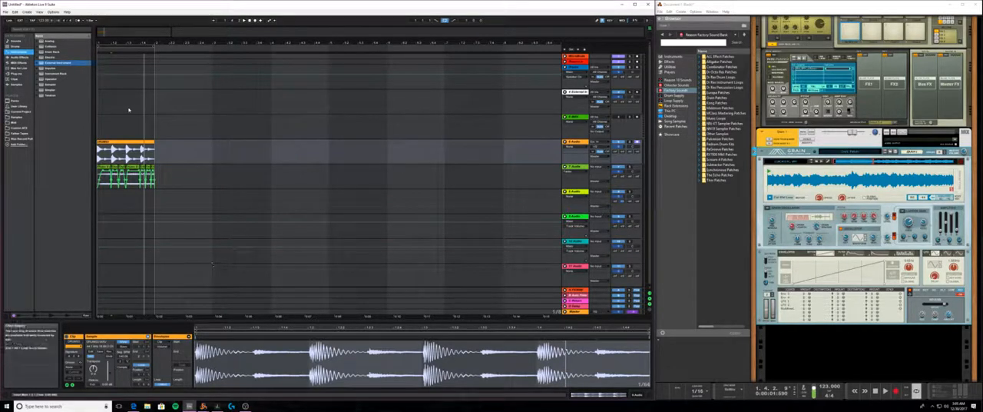
- Play the looped arrangement once more and show the Audio Effects category
key(space)
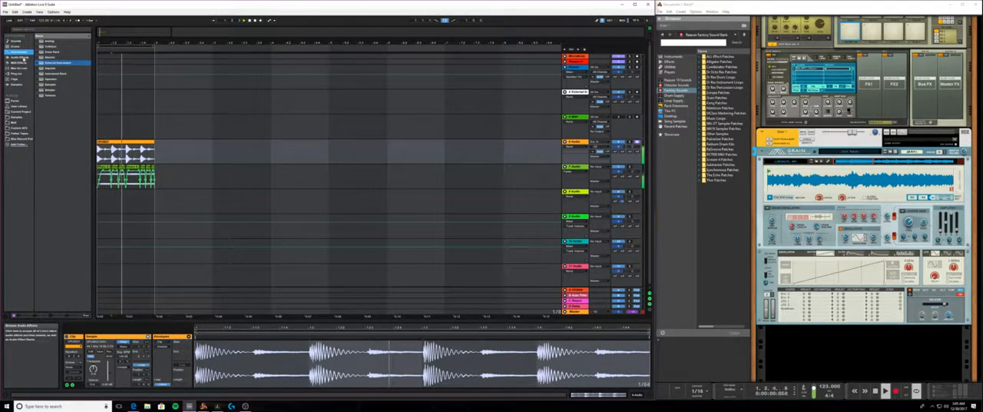
click(22, 59)
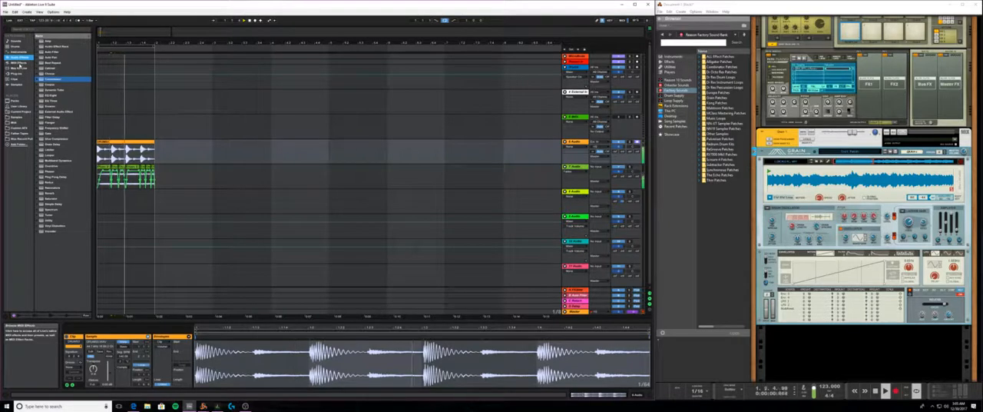
click(439, 131)
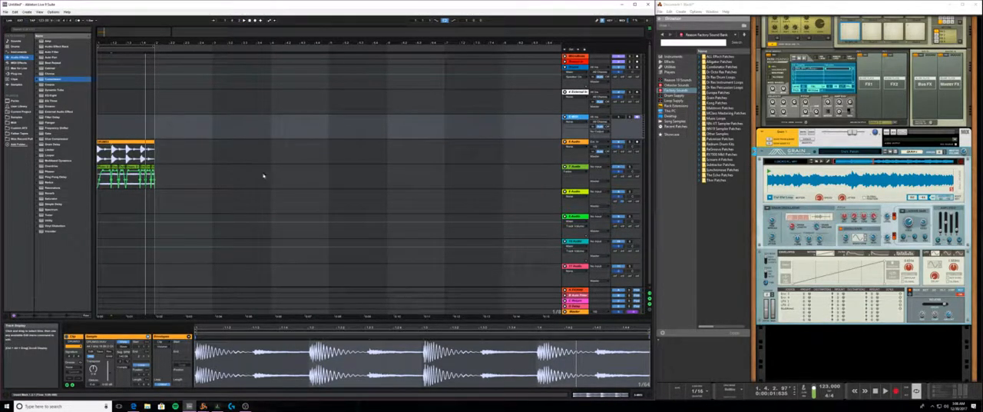
- Select the 4 External Instrument track and, in Reason, replace Grain in the rack with the Radical Keys instrument
click(576, 92)
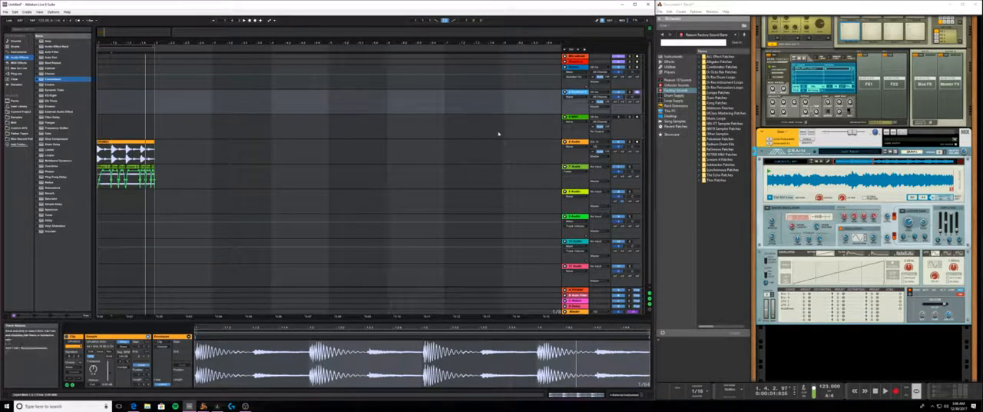
click(781, 152)
click(672, 57)
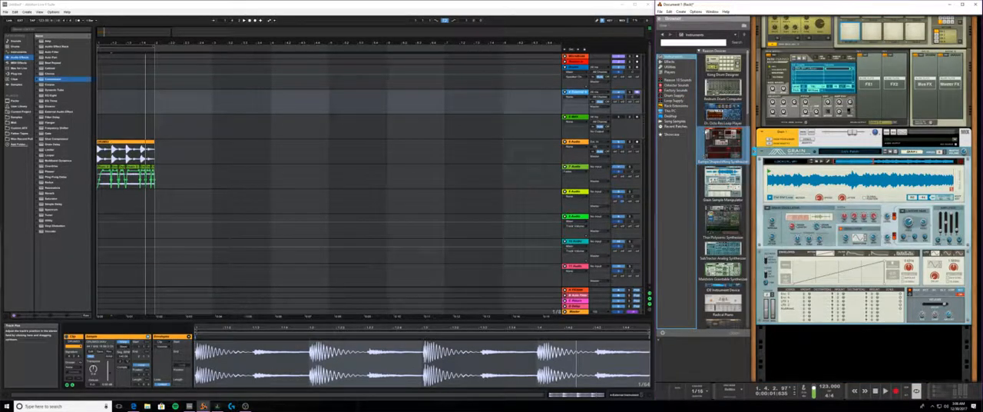
scroll(722, 177, down, 6)
scroll(726, 207, down, 10)
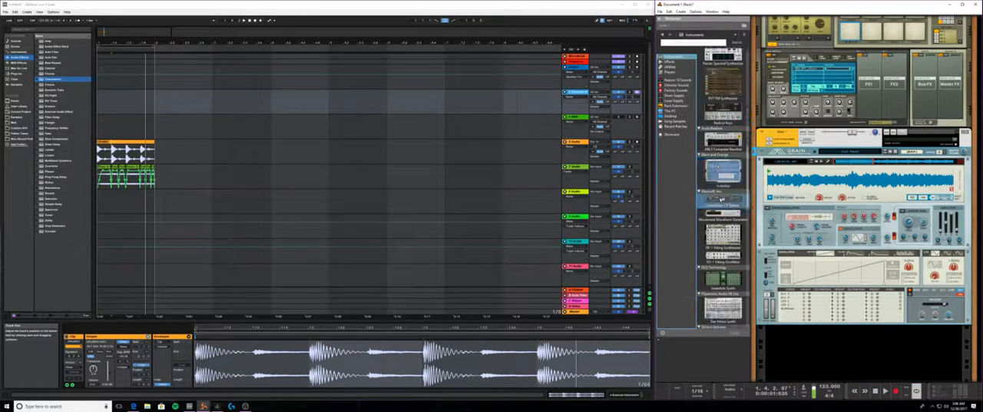
scroll(736, 224, down, 7)
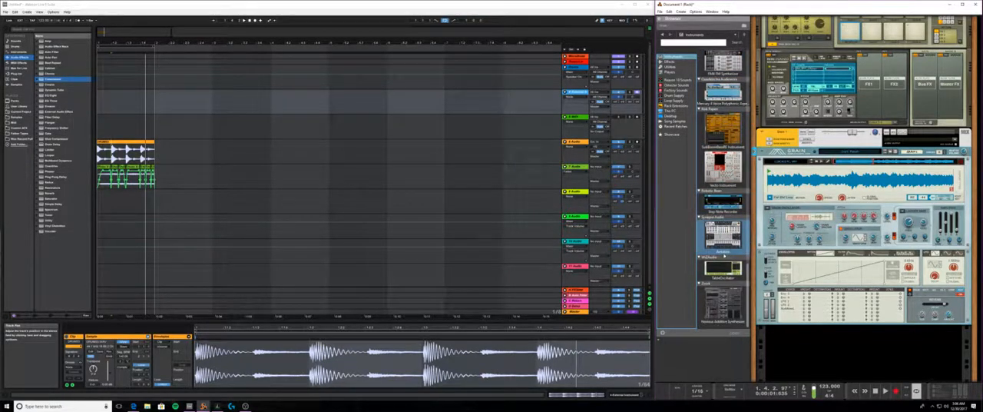
scroll(723, 188, down, 8)
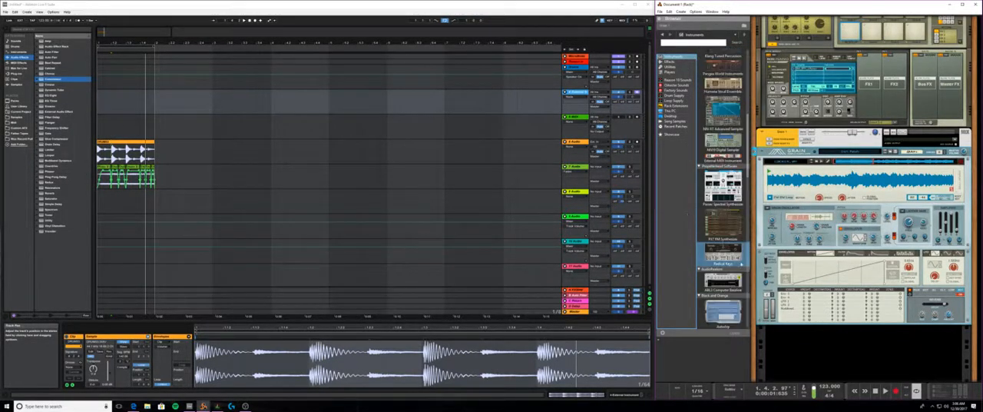
drag(726, 247, 860, 170)
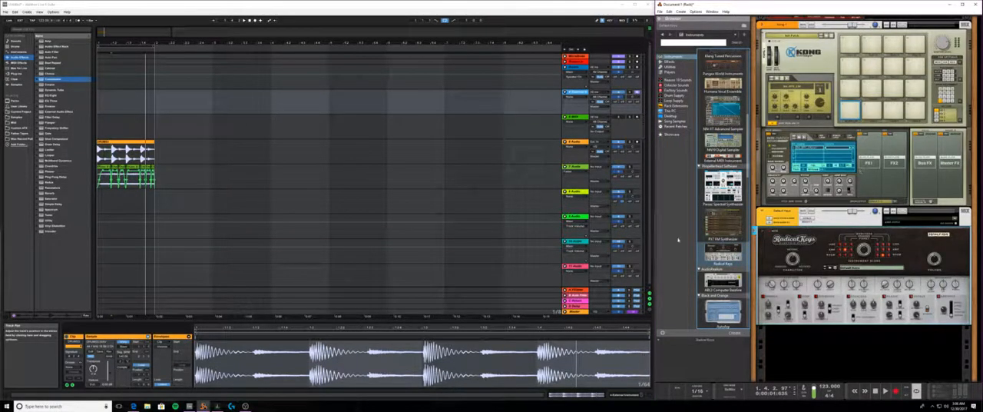
- Show the External Instrument device of track 4 and route its MIDI output to Default Keys in Reason
click(601, 92)
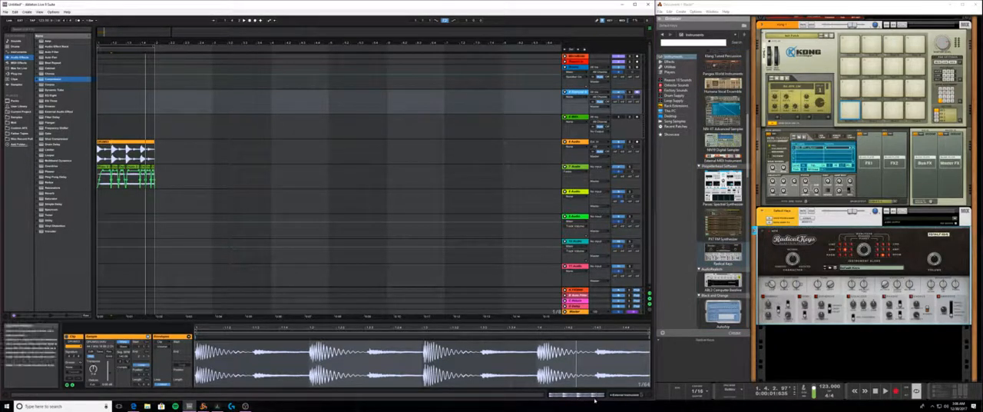
click(625, 395)
click(82, 351)
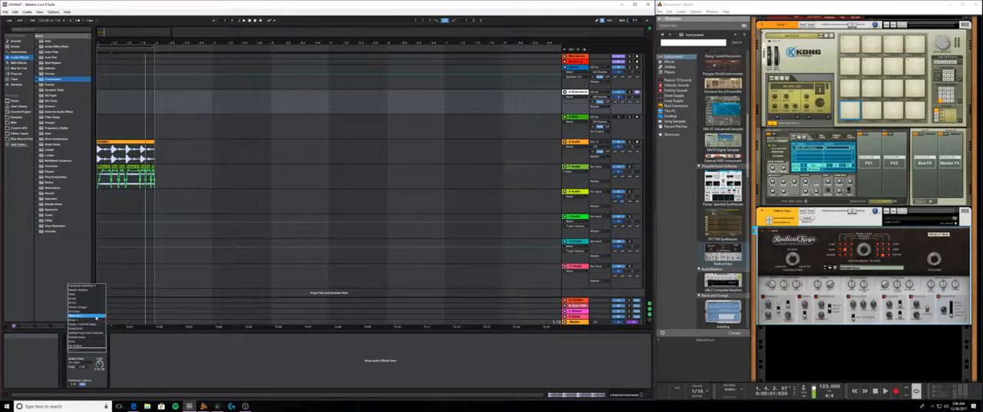
click(95, 338)
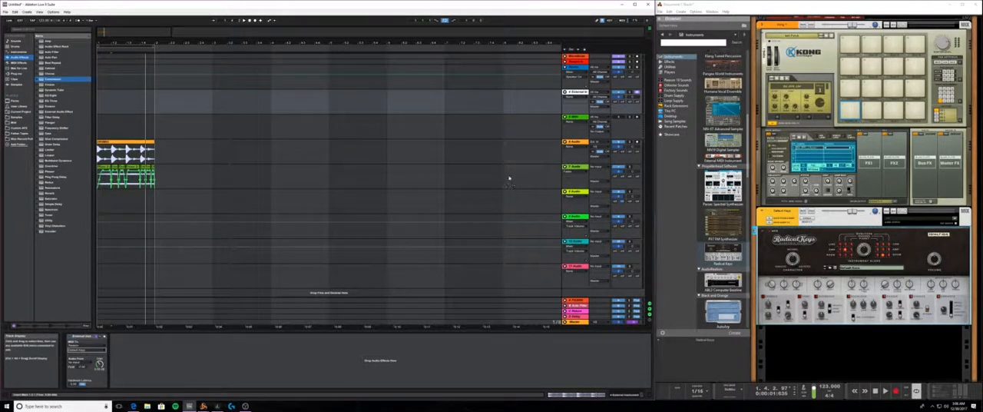
click(596, 193)
click(596, 193)
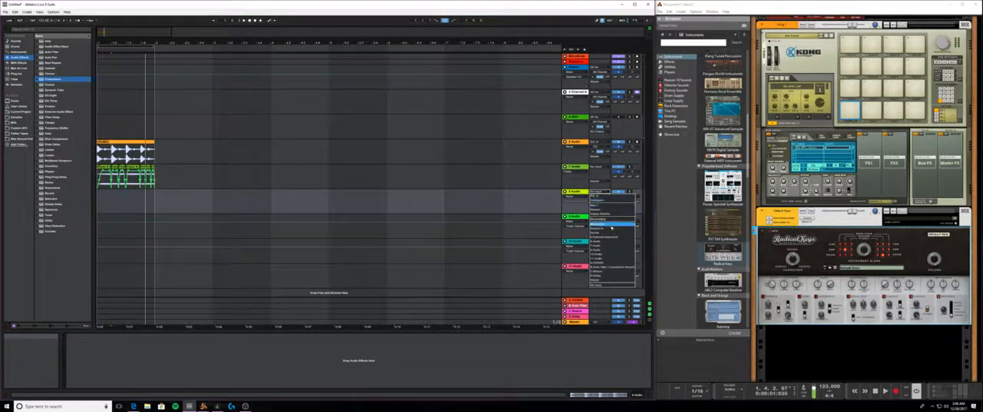
click(612, 226)
- Flip Reason's rack to check which hardware interface outputs the keys mix channel feeds, and return to the front of Radical Keys
key(Tab)
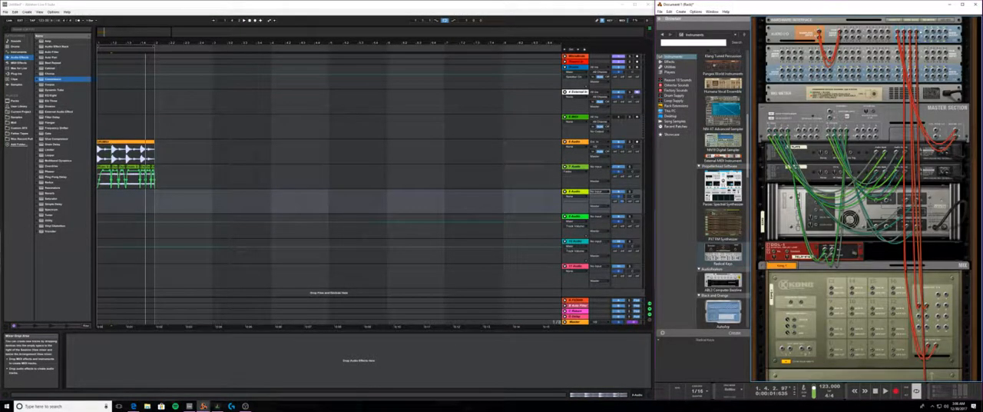
click(920, 33)
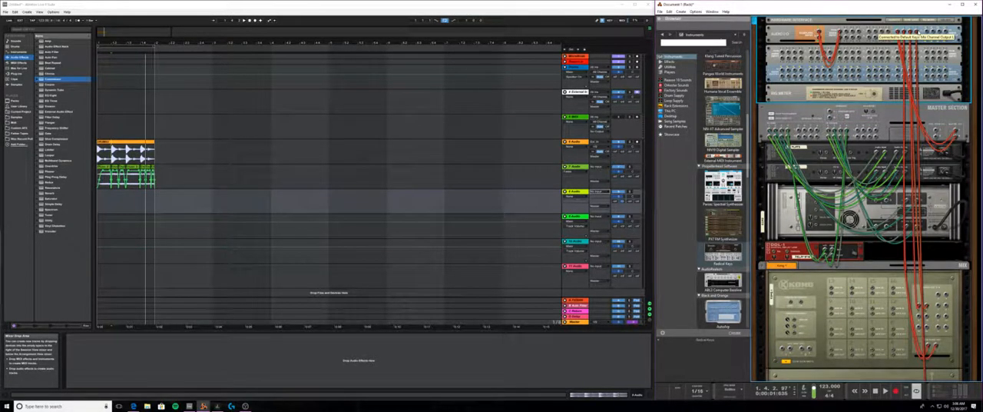
click(683, 283)
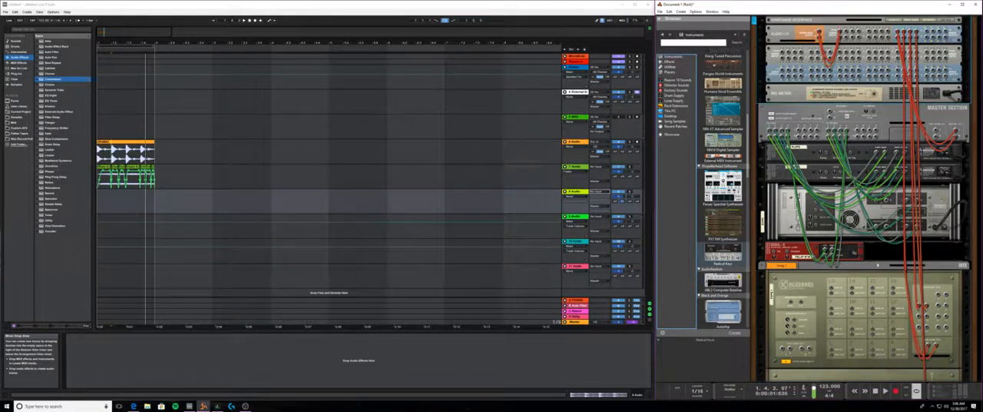
click(877, 265)
key(Tab)
scroll(877, 265, down, 5)
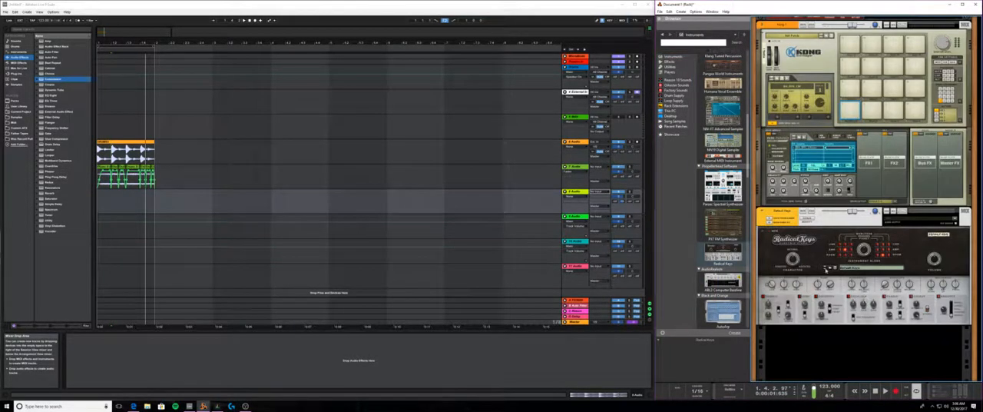
click(826, 269)
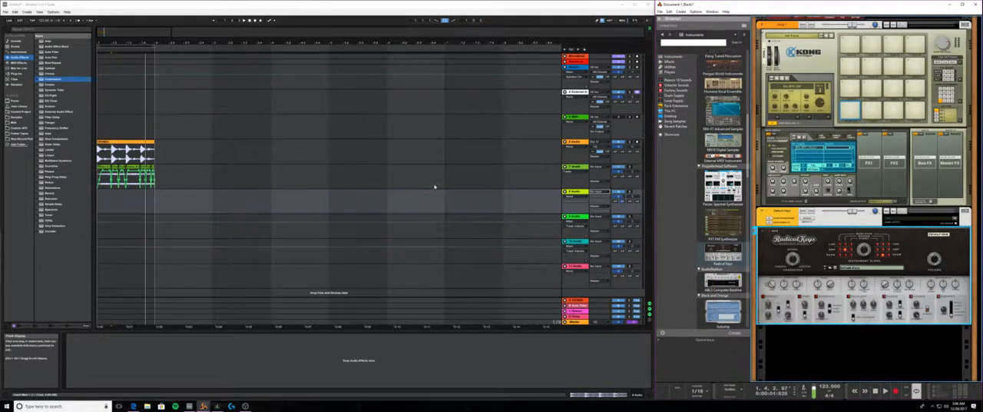
- Set the 8 Audio track's input to Reason and choose the channel pair that carries the keys
click(619, 192)
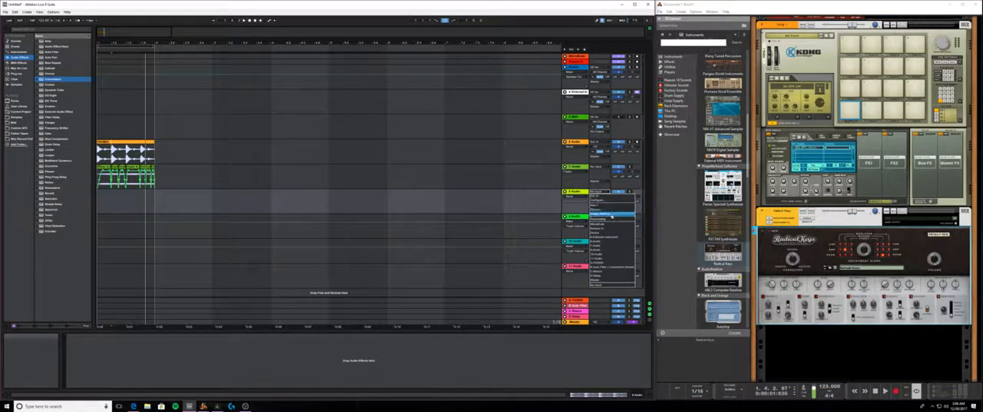
click(612, 214)
click(611, 197)
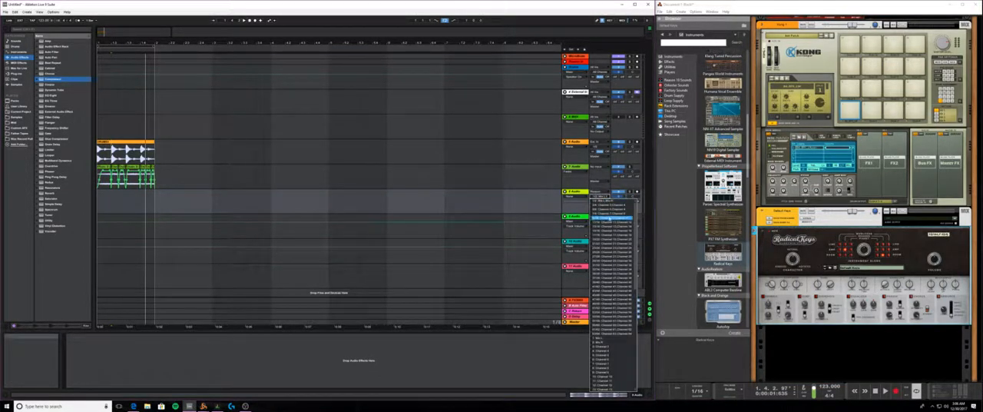
click(609, 218)
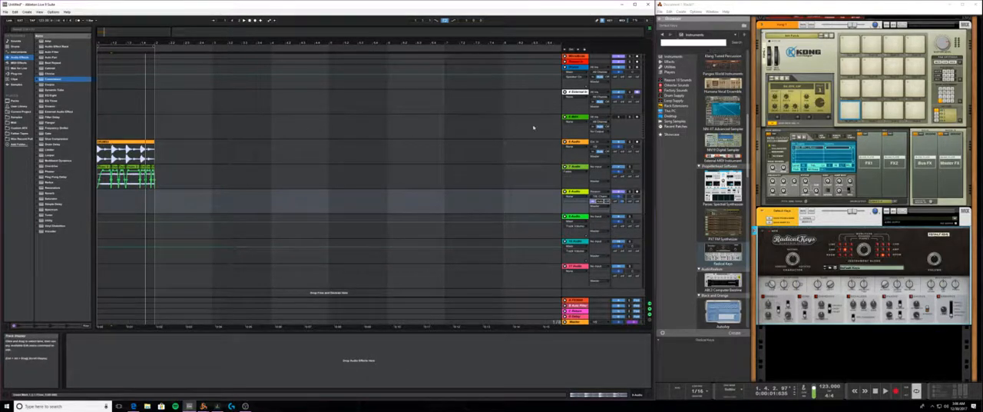
- Arm the 8 Audio track for recording and go back to the 4 External Instrument track
click(575, 117)
click(576, 92)
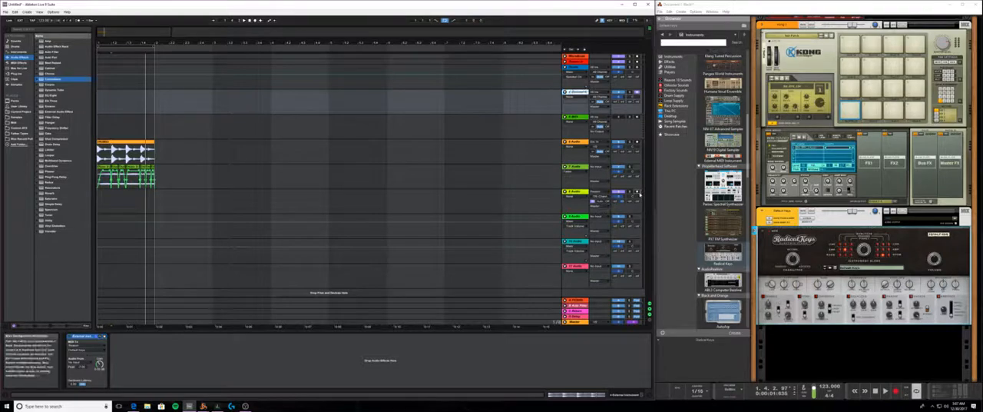
click(638, 193)
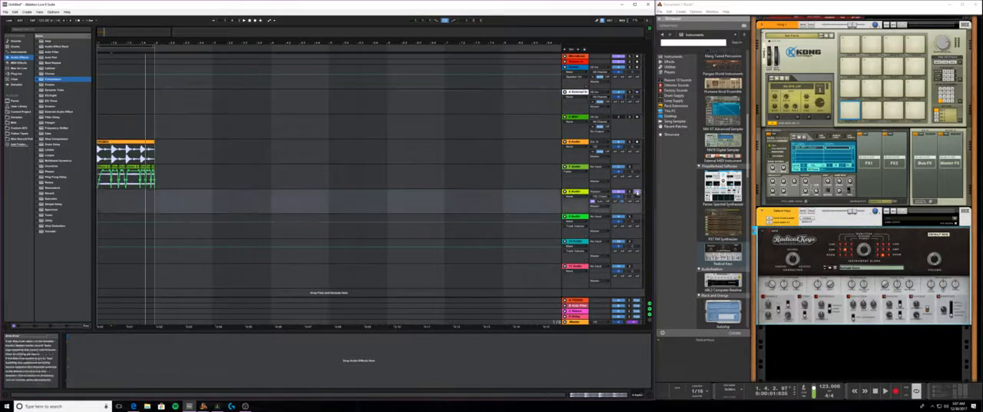
click(577, 93)
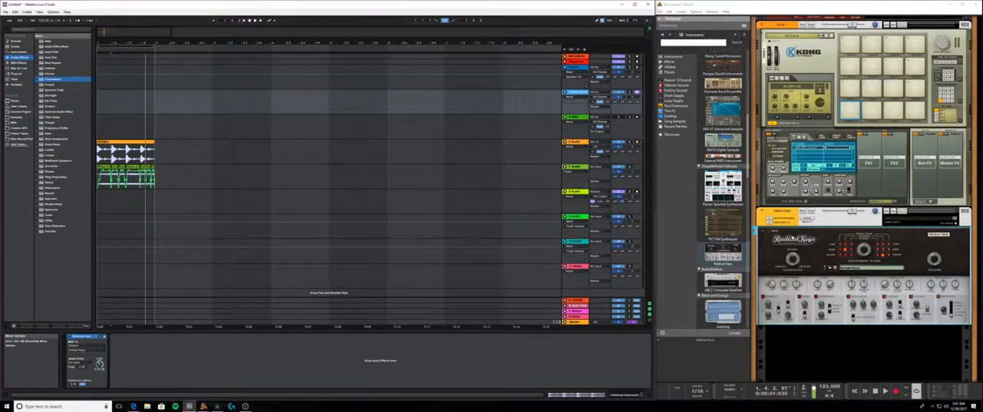
- Load the LA Thick Rhodes.cmb patch in place of Radical Keys in Reason and route track 4's External Instrument MIDI output to it
click(829, 267)
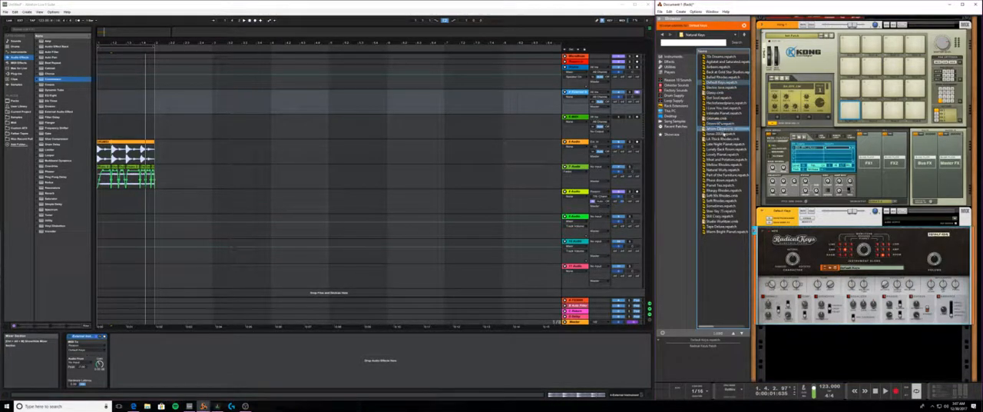
drag(723, 139, 869, 236)
scroll(923, 235, up, 2)
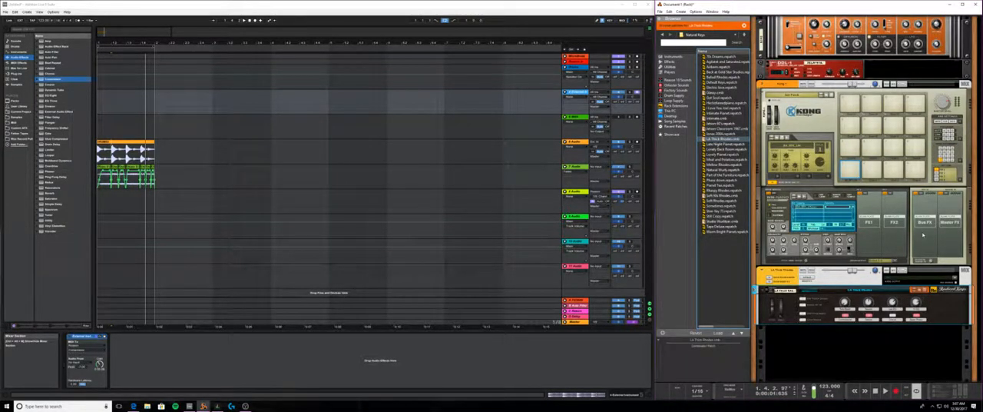
click(89, 350)
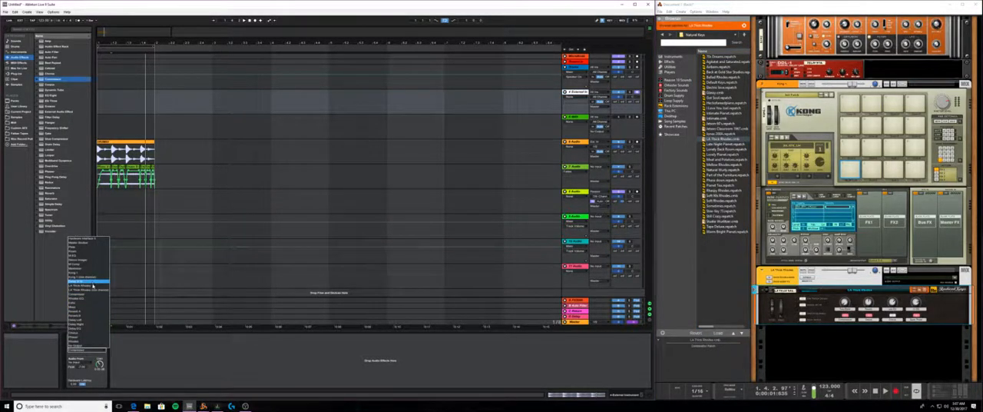
click(92, 286)
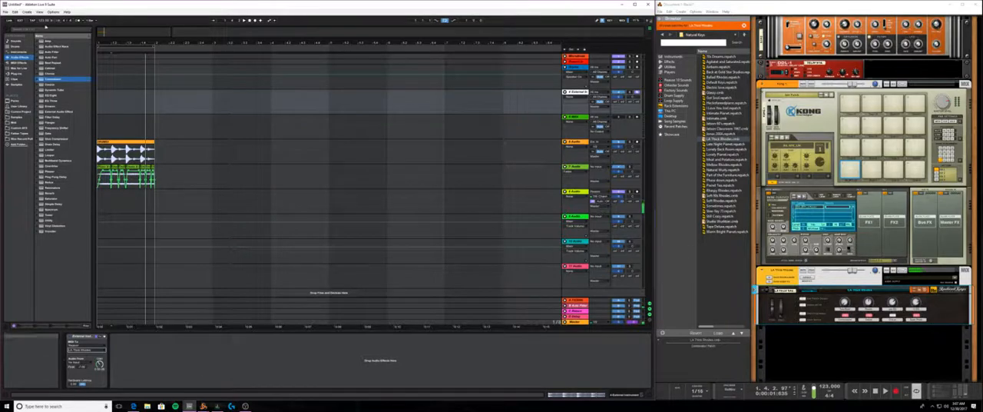
- Find the Combinator / Insert FX Controller among the Max for Live devices with the search "combi" and add it before track 4's External Instrument
click(19, 67)
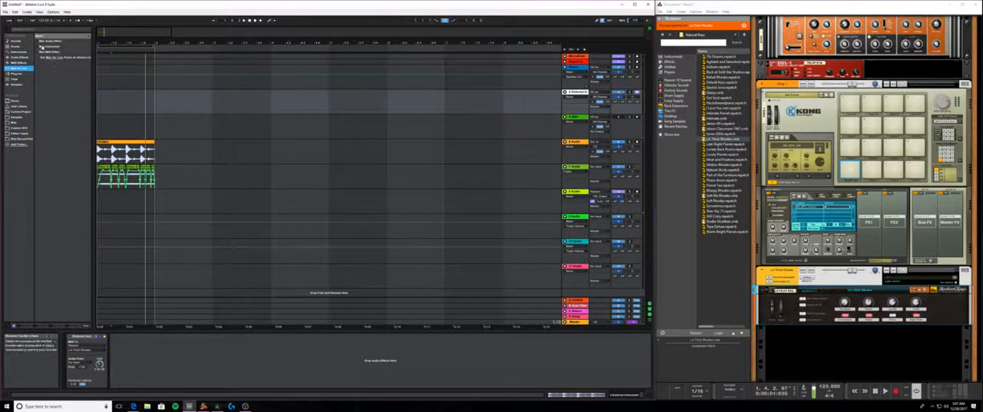
click(39, 42)
click(38, 42)
click(37, 52)
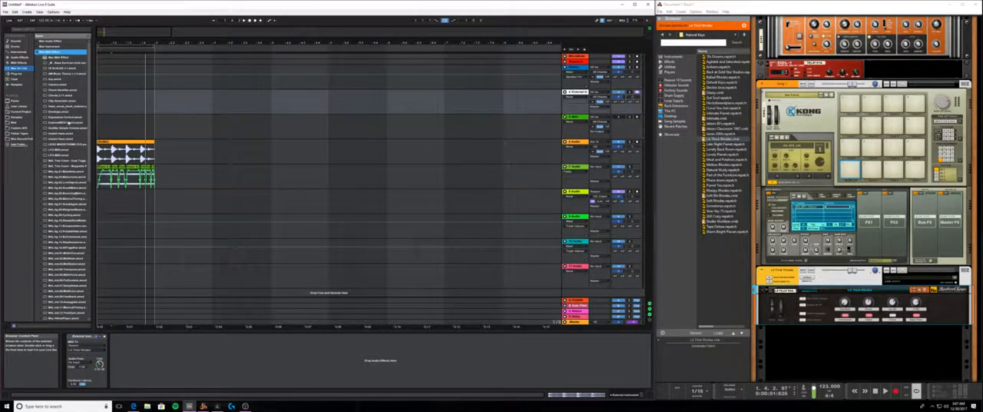
scroll(68, 142, down, 1)
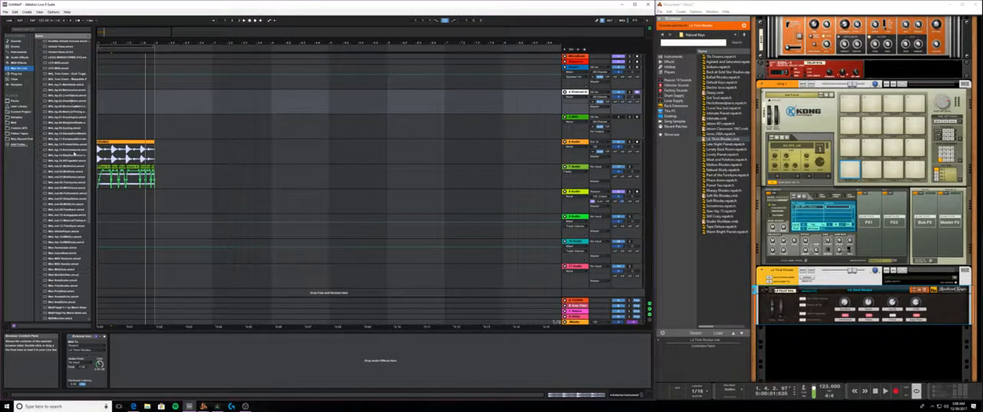
click(43, 31)
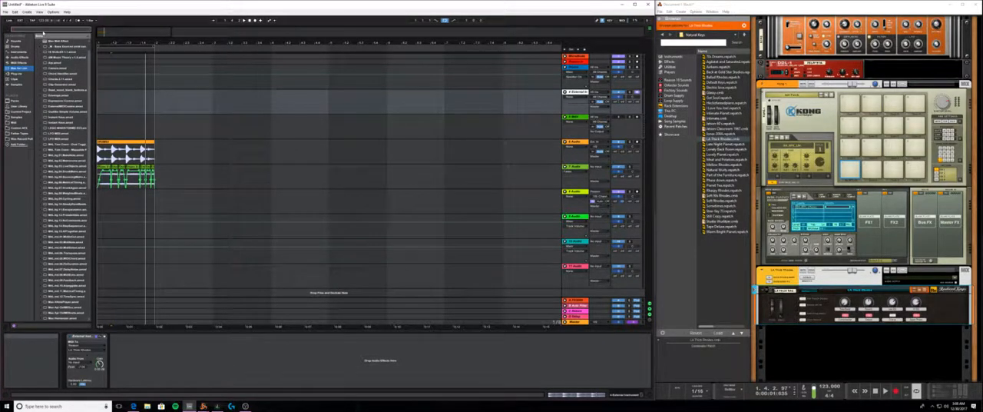
text(combi)
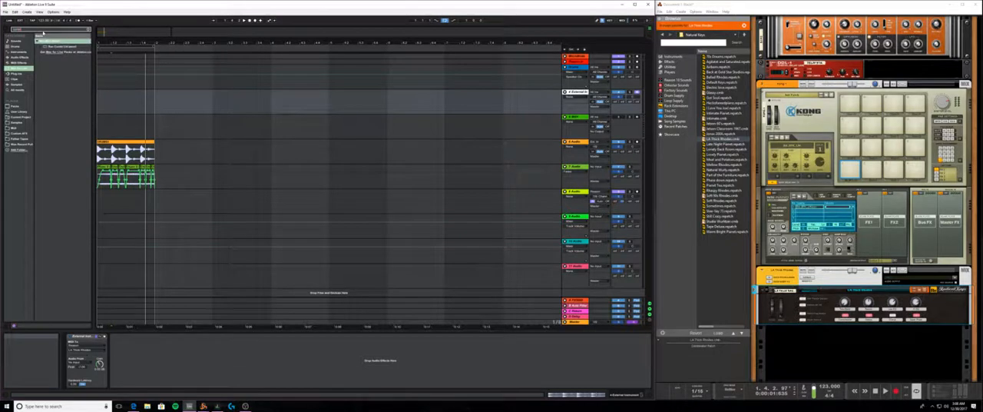
drag(62, 47, 75, 351)
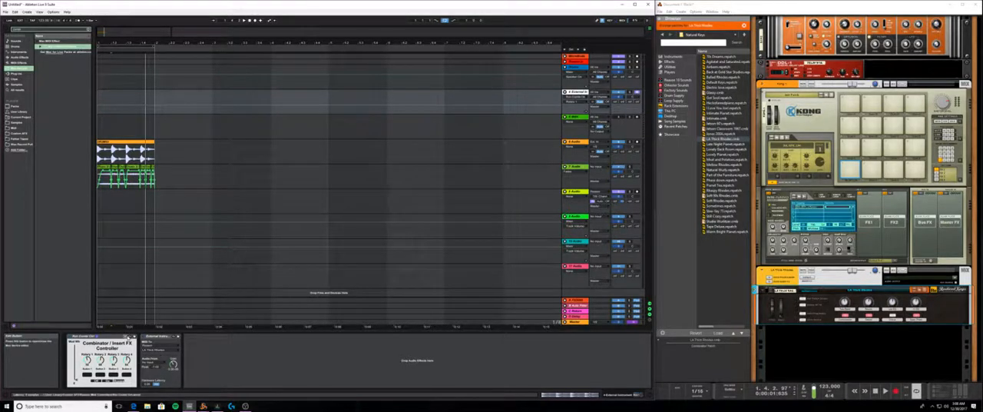
- Inspect the Combinator / Insert FX Controller's patching view in a widened Max editor window, declining crash recovery, and return to Live
click(132, 337)
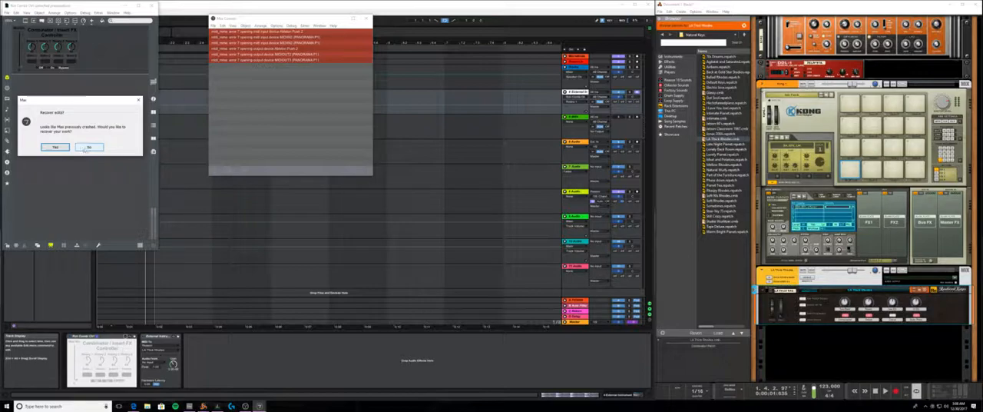
click(84, 148)
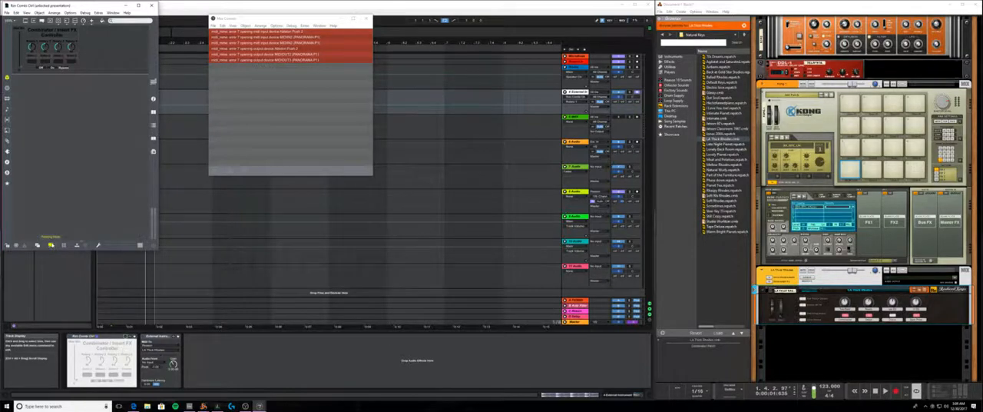
click(50, 245)
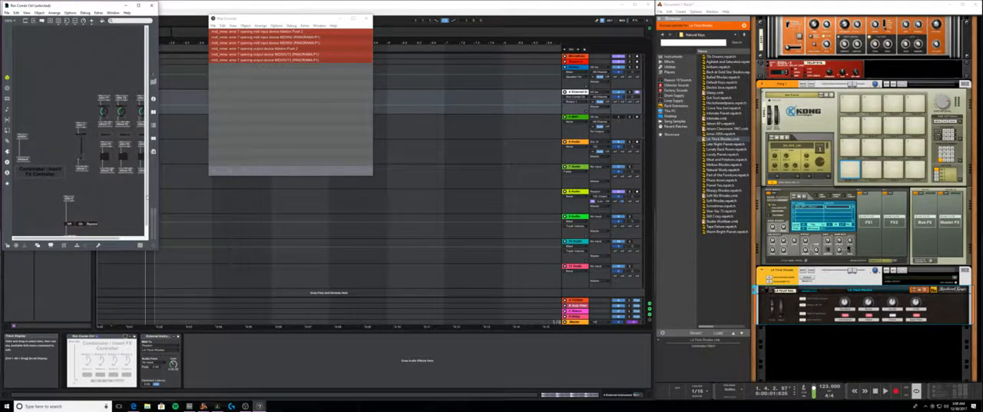
drag(158, 198, 372, 198)
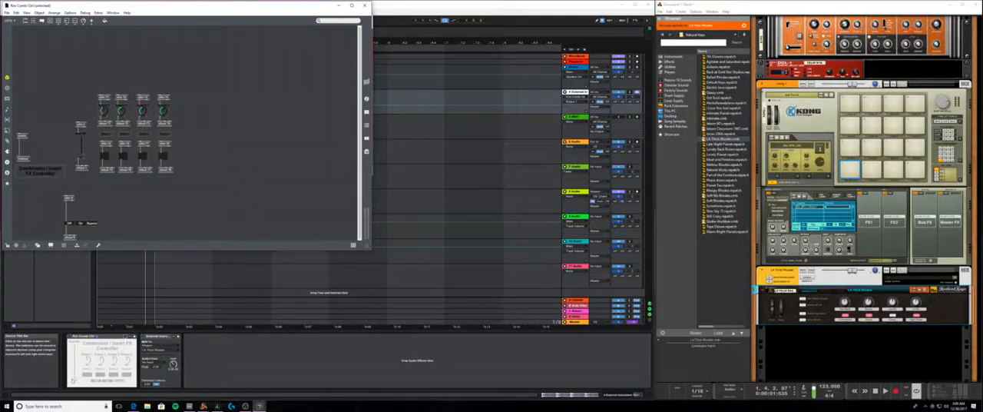
click(76, 379)
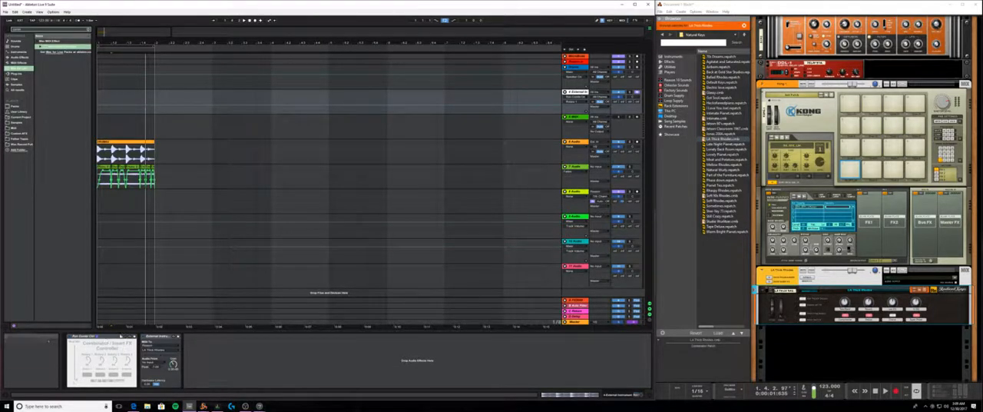
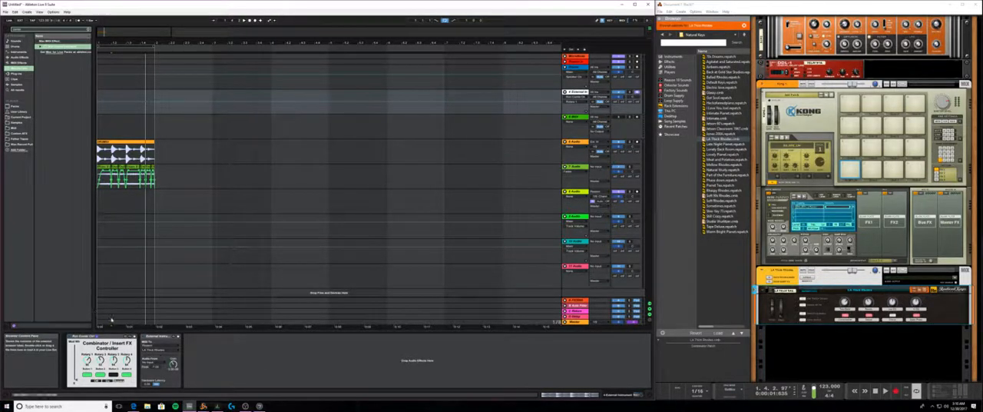
- Examine the Combinator / Insert FX Controller and the External Instrument on track 4 by selecting each device in turn
click(99, 338)
click(154, 337)
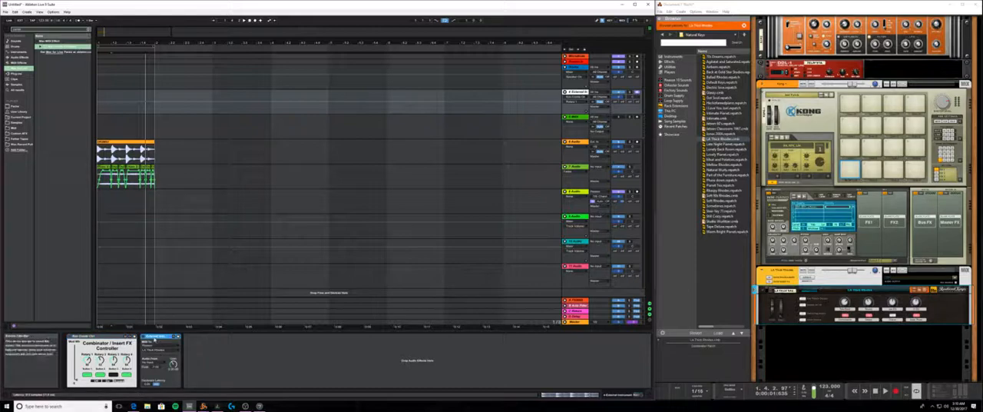
click(105, 337)
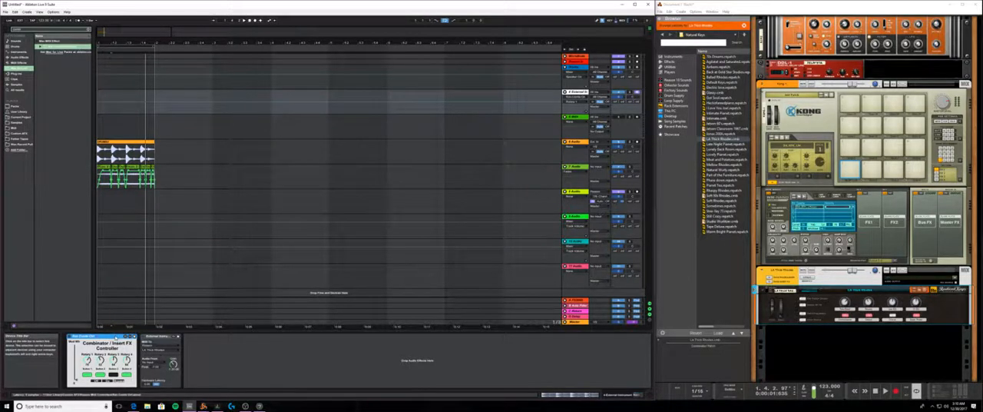
click(152, 336)
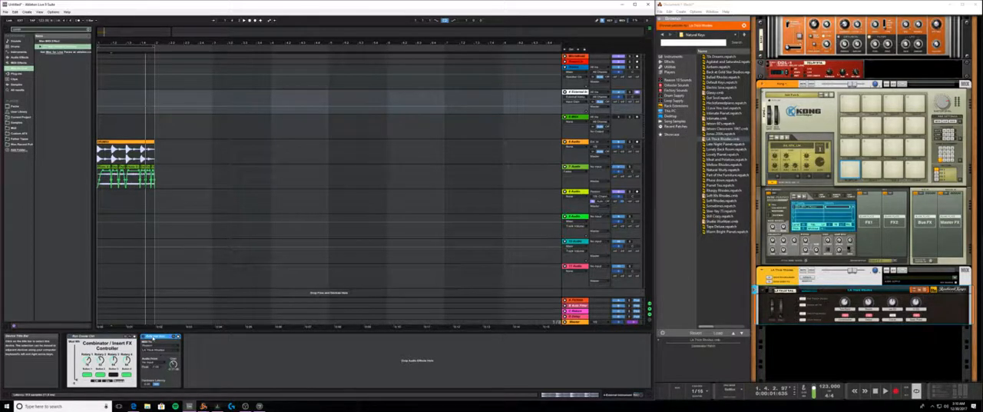
click(117, 336)
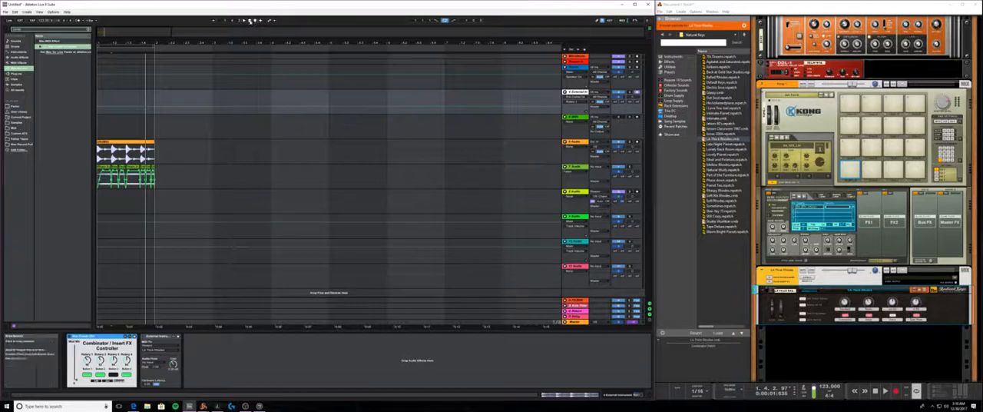
- Play back the looped first bar and stop playback
click(249, 20)
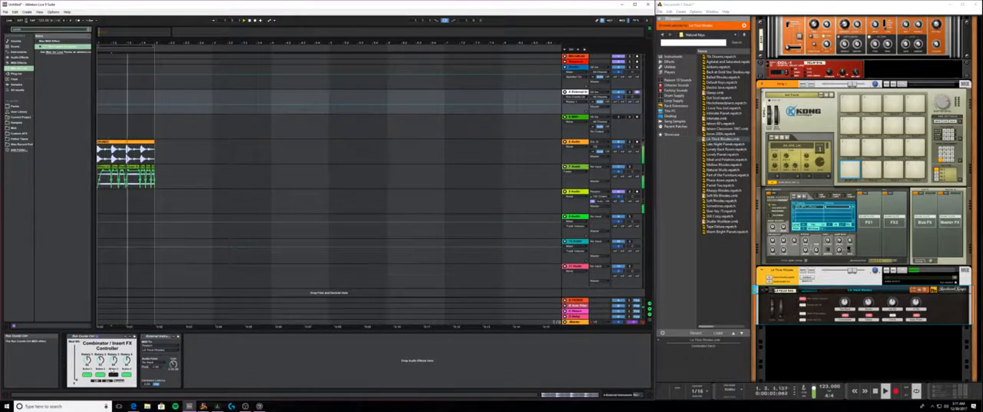
key(space)
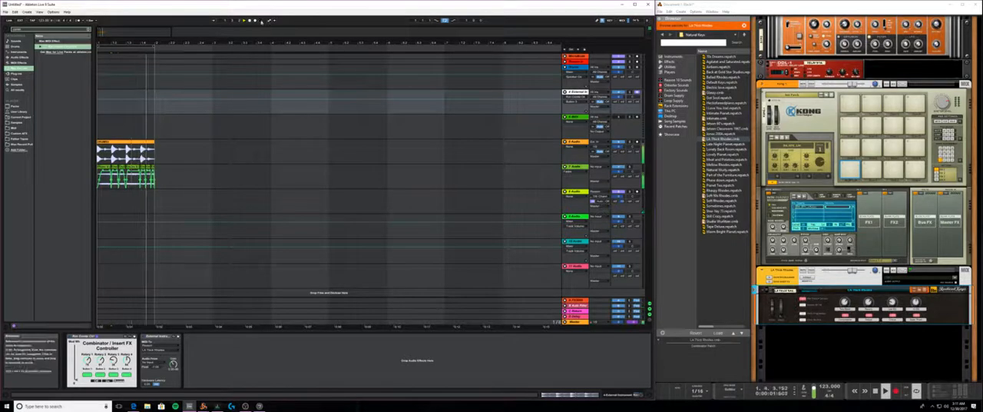
key(space)
- Duplicate the looped first bar repeatedly until the clips fill seven bars, and reselect the first bar across all tracks
click(134, 47)
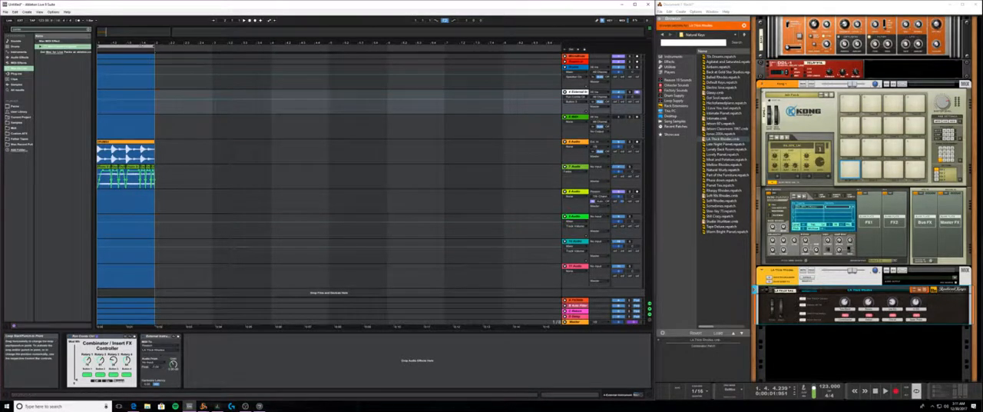
right_click(141, 47)
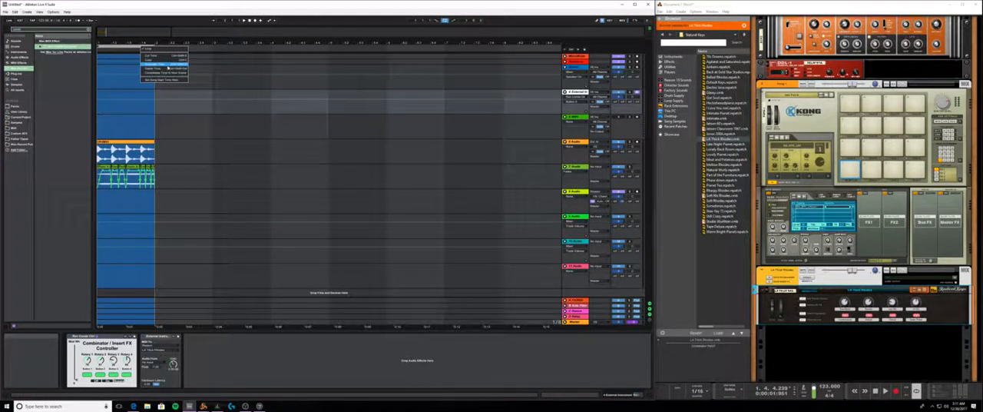
click(127, 49)
key(ctrl+d)
key(ctrl+d)
key(ctrl+d)
key(ctrl+d)
key(ctrl+d)
key(ctrl+d)
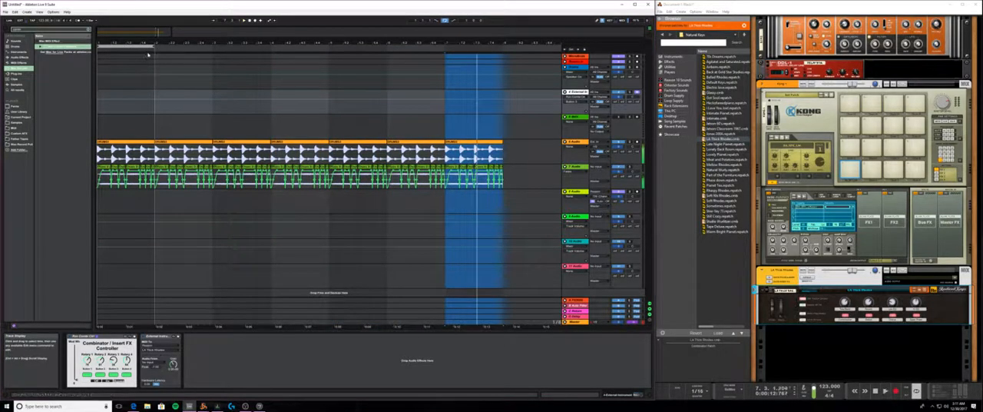
click(138, 52)
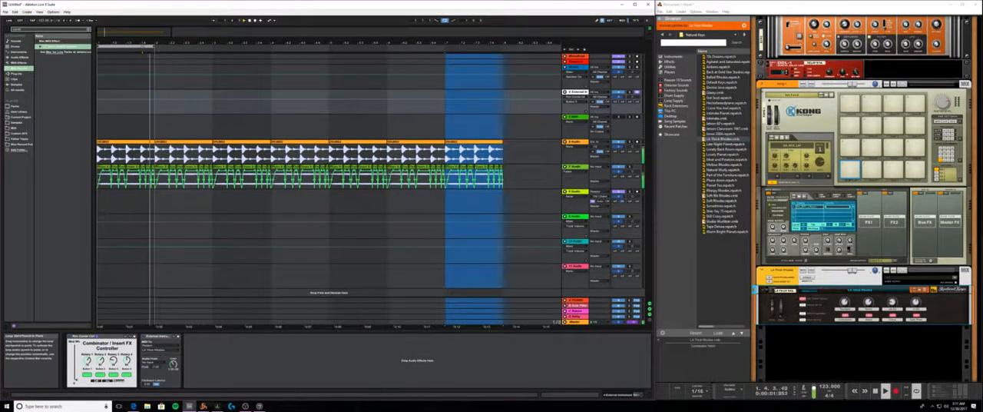
click(141, 47)
key(space)
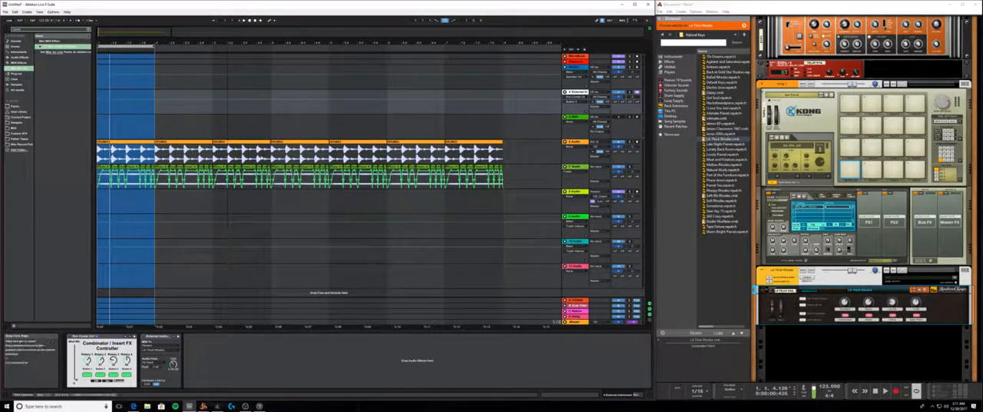
- Consolidate the short clips in bar 3 of the 7 Audio track into one clip
click(259, 168)
click(219, 168)
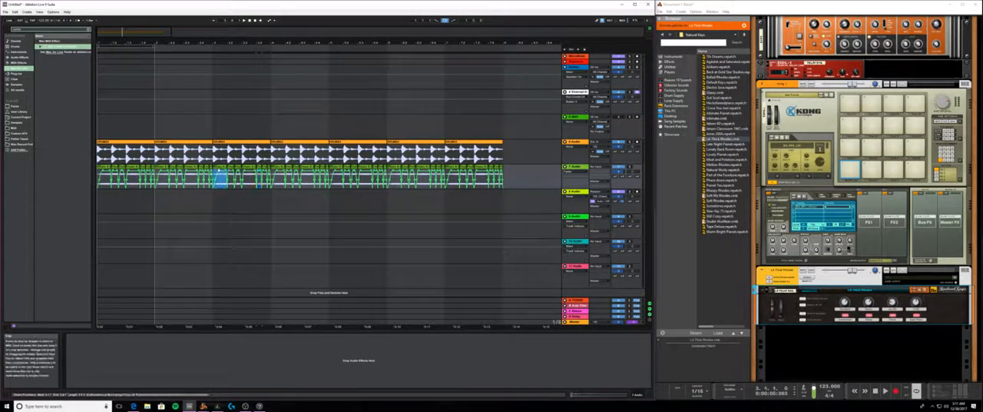
shift+click(268, 168)
key(ctrl+j)
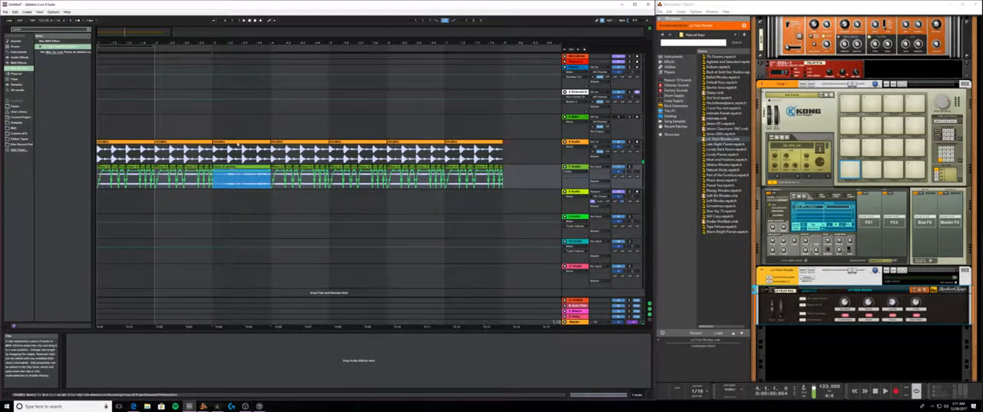
- Move the loop region to bar 3 and select that bar's material across all tracks
click(231, 136)
click(232, 142)
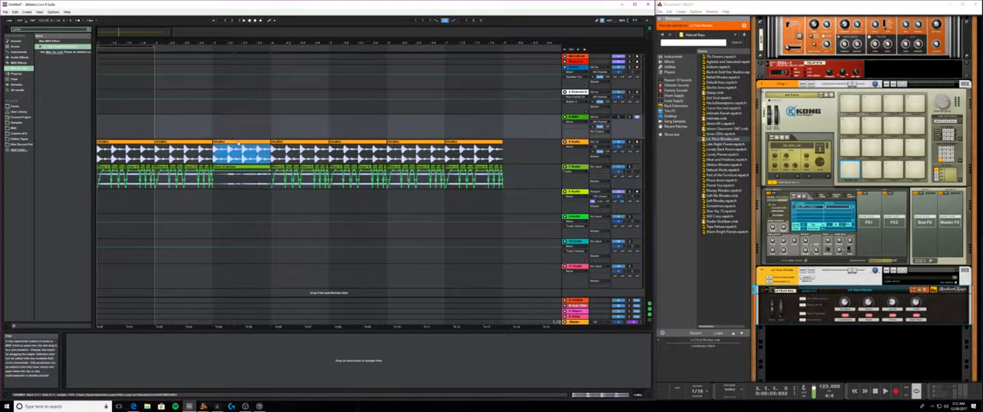
drag(143, 46, 261, 43)
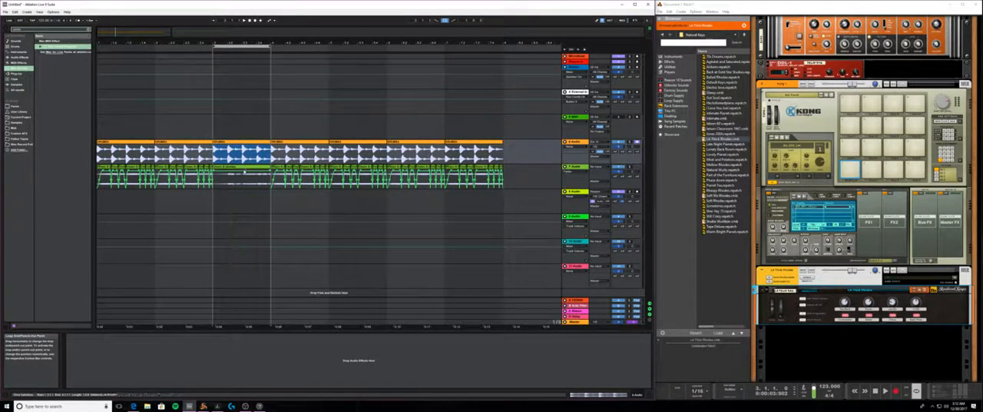
click(246, 46)
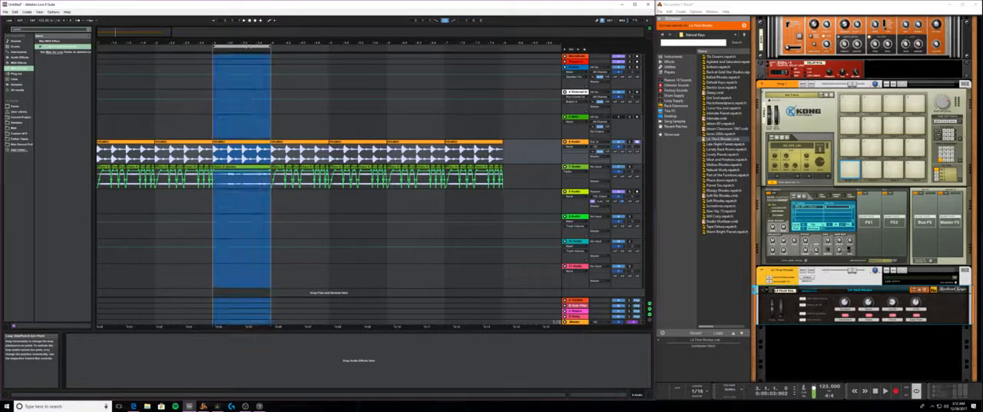
key(ctrl+d)
key(ctrl+d)
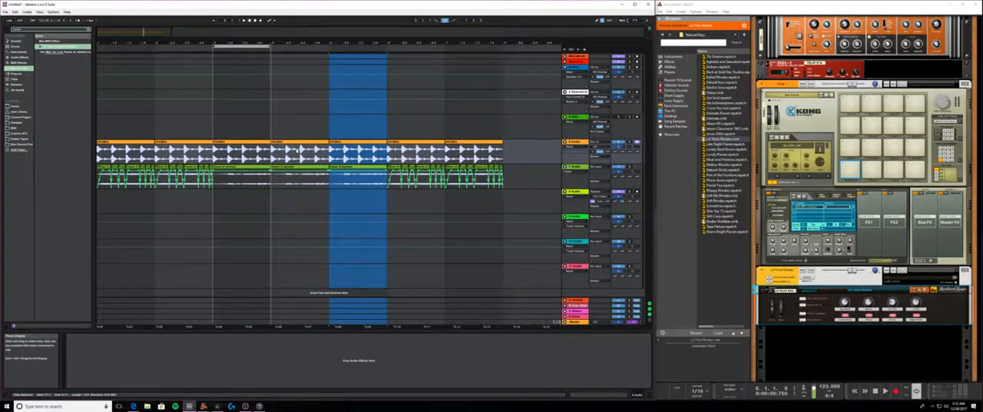
key(ctrl+z)
key(ctrl+z)
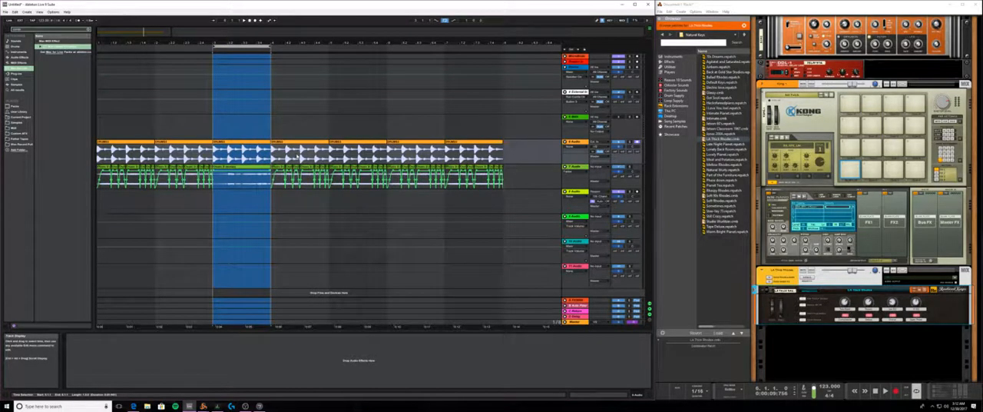
- Duplicate the time of bar 3 three times across all tracks so its material repeats through bar 6
key(ctrl+d)
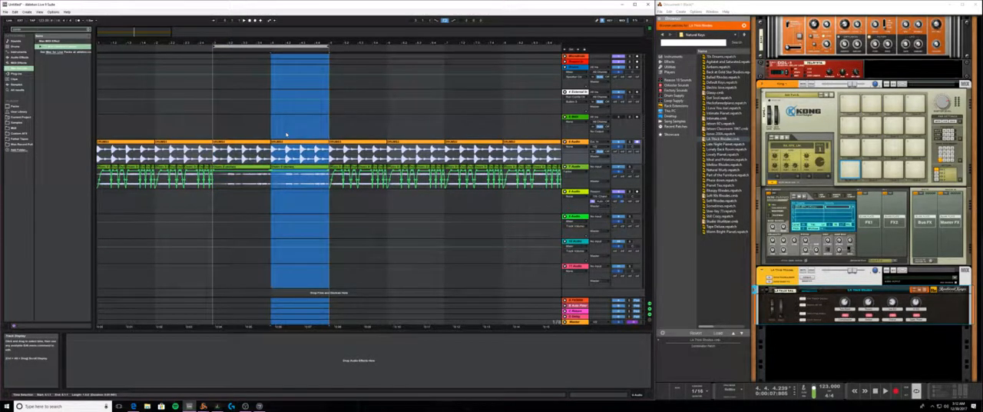
key(ctrl+d)
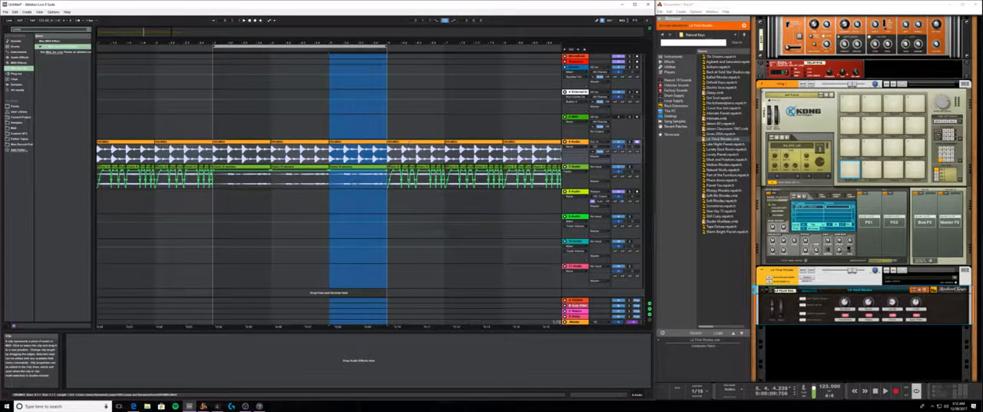
key(ctrl+d)
drag(429, 43, 429, 31)
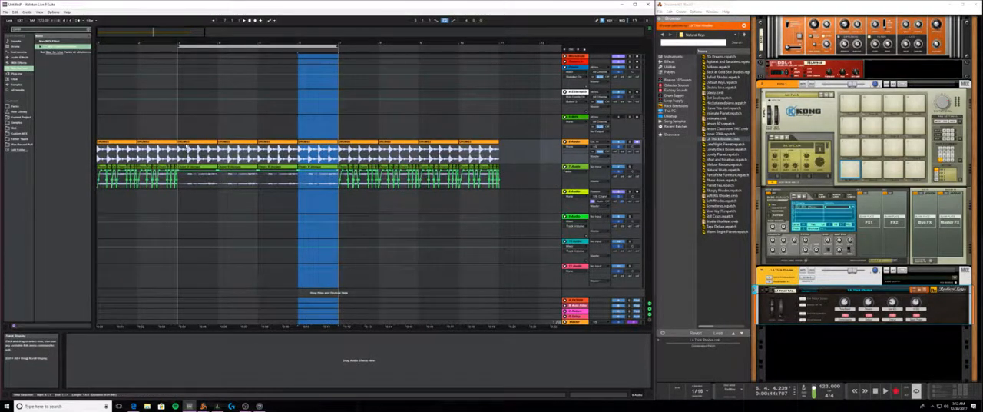
- Shorten the loop region to bars 5 and 6 and delete that stretch of time from all tracks
click(202, 156)
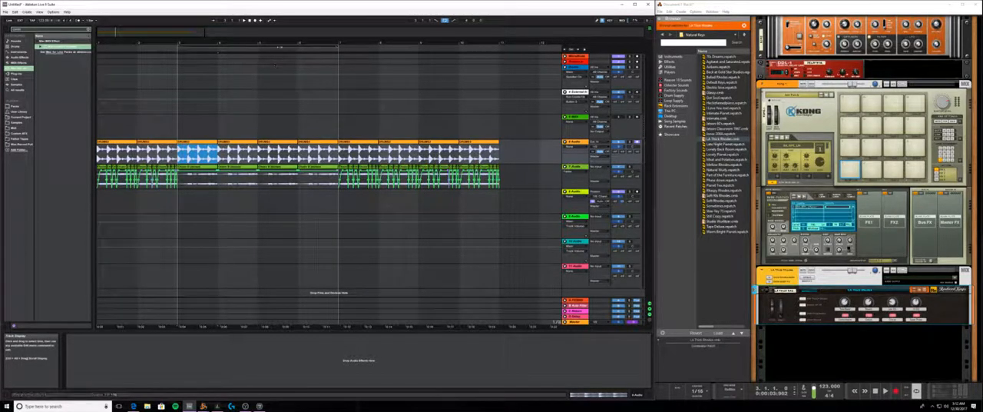
click(336, 46)
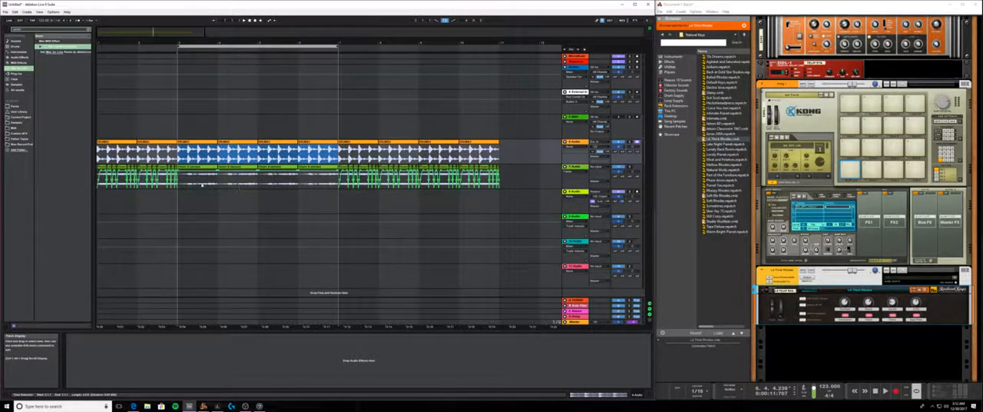
click(467, 142)
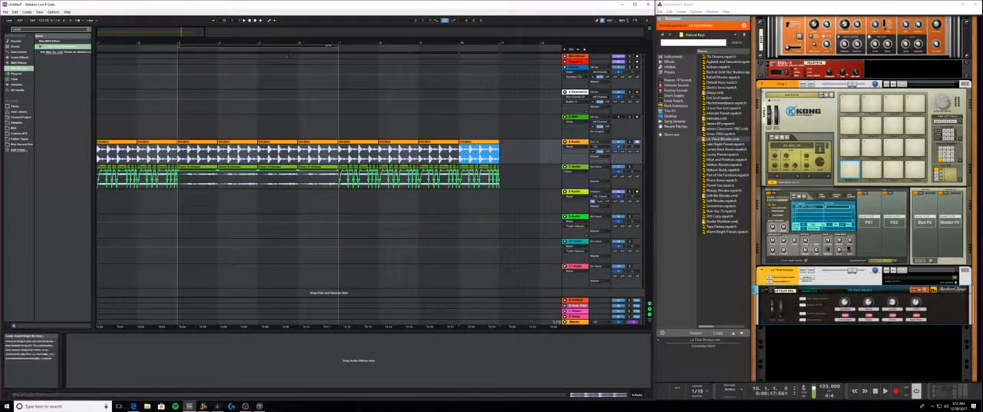
drag(337, 46, 303, 46)
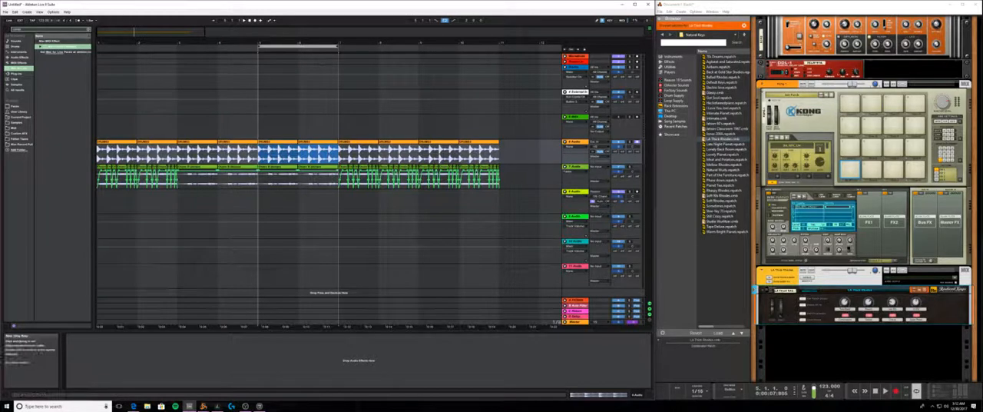
right_click(301, 46)
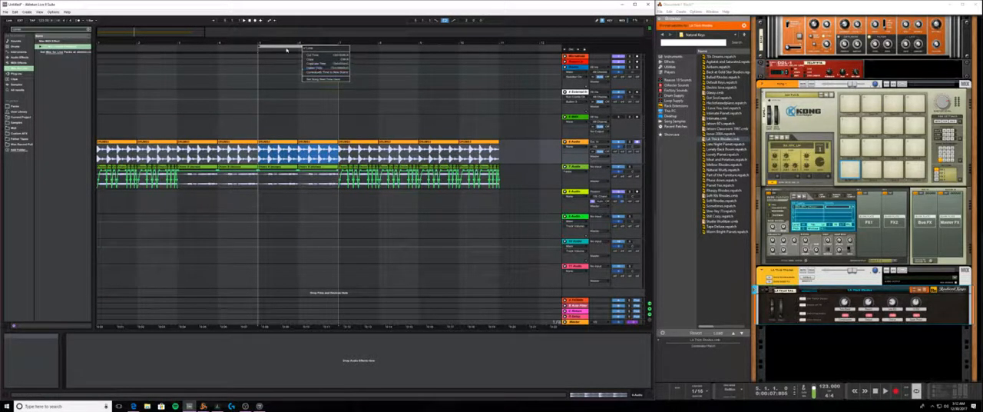
click(288, 49)
click(262, 47)
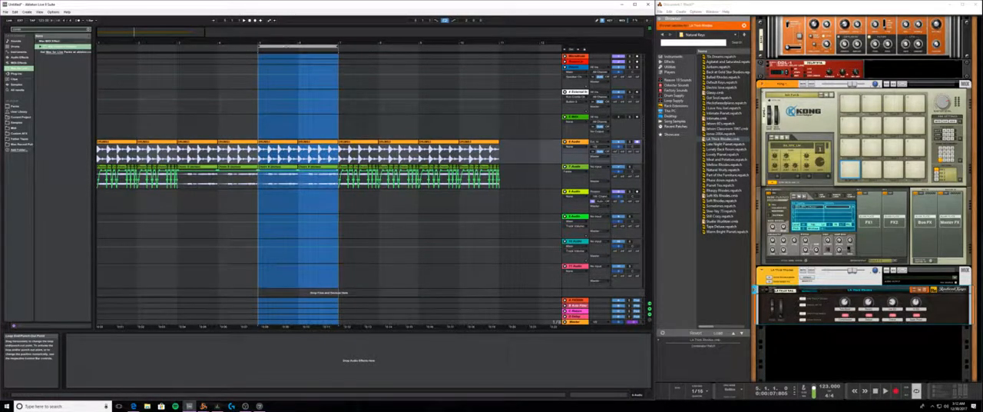
key(ctrl+shift+Delete)
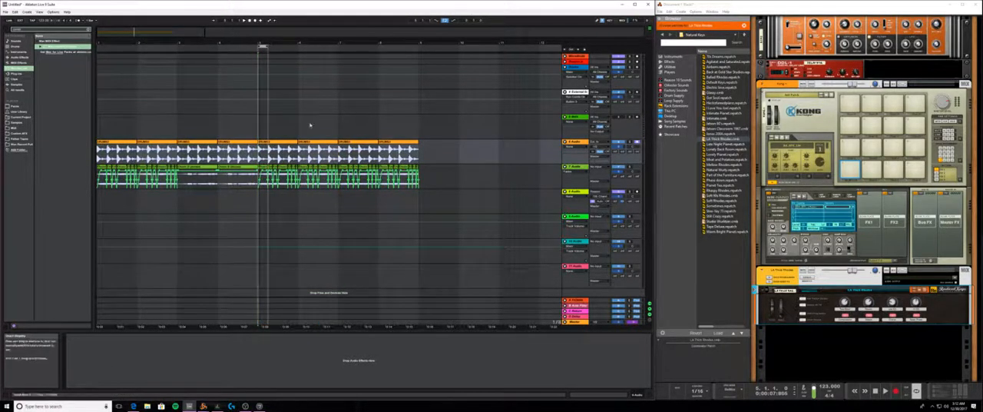
- Move the two-bar loop region to bars 1 and 2 of the arrangement
mouse_move(262, 46)
mouse_down()
mouse_move(183, 48)
mouse_move(259, 48)
mouse_up()
click(232, 227)
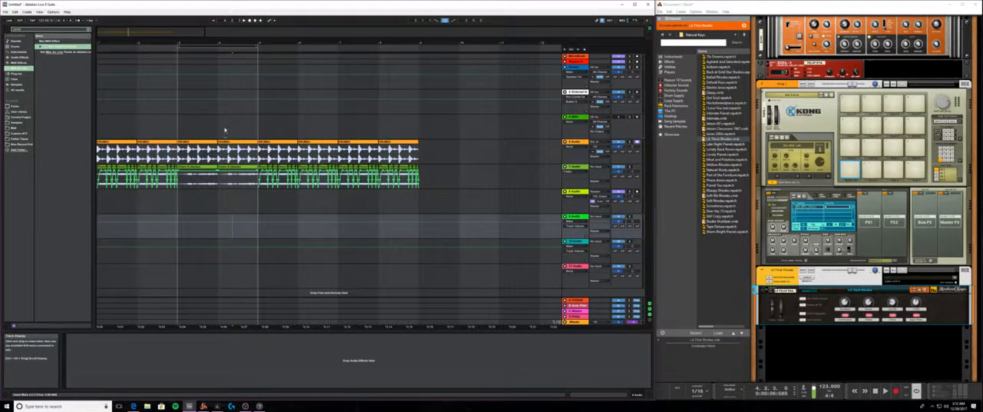
click(224, 129)
drag(223, 47, 136, 52)
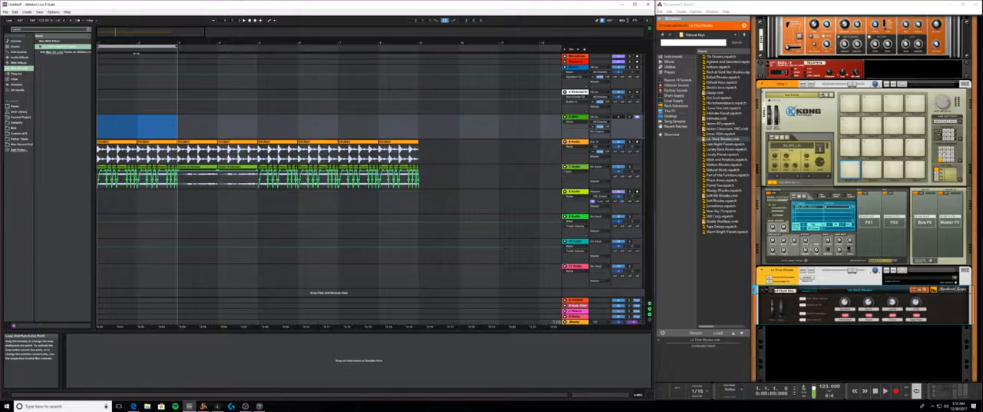
- Replace LA Thick Rhodes with a Radical Keys patch in Reason and delete the Combinator / Insert FX Controller from Live's track 4
click(207, 84)
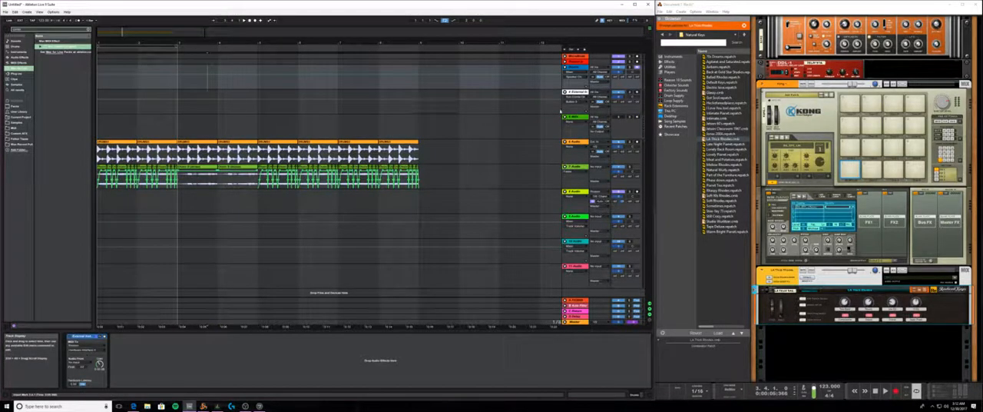
click(572, 118)
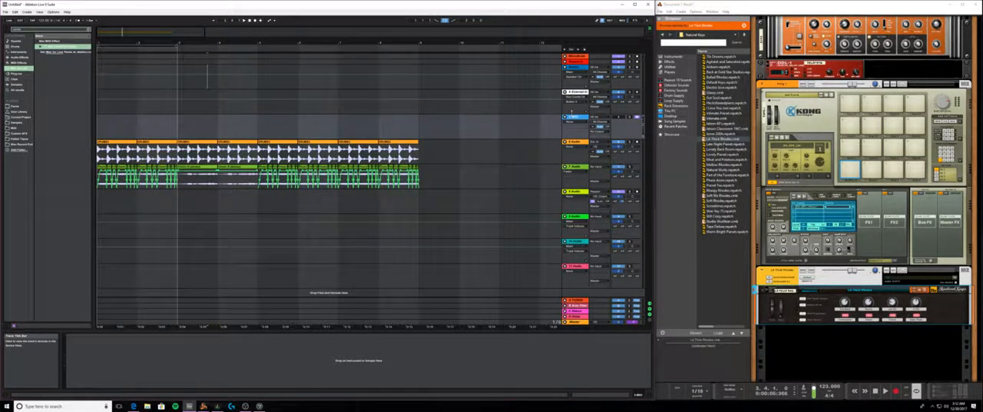
click(573, 92)
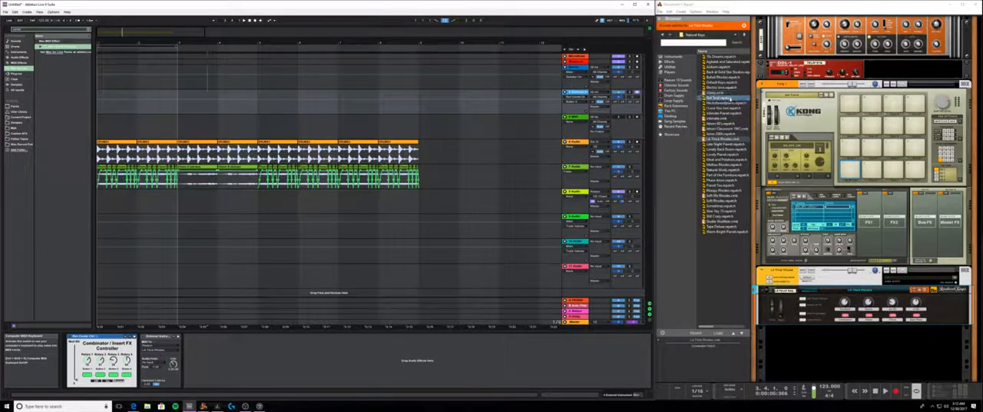
double_click(718, 86)
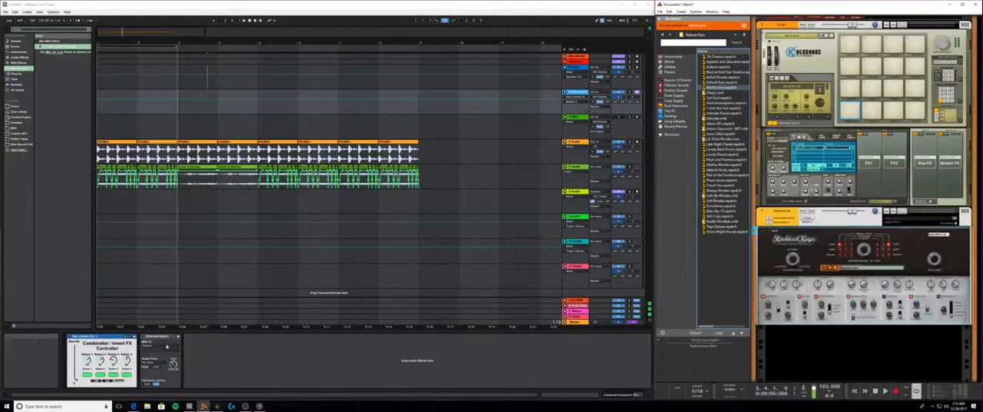
click(99, 337)
key(Delete)
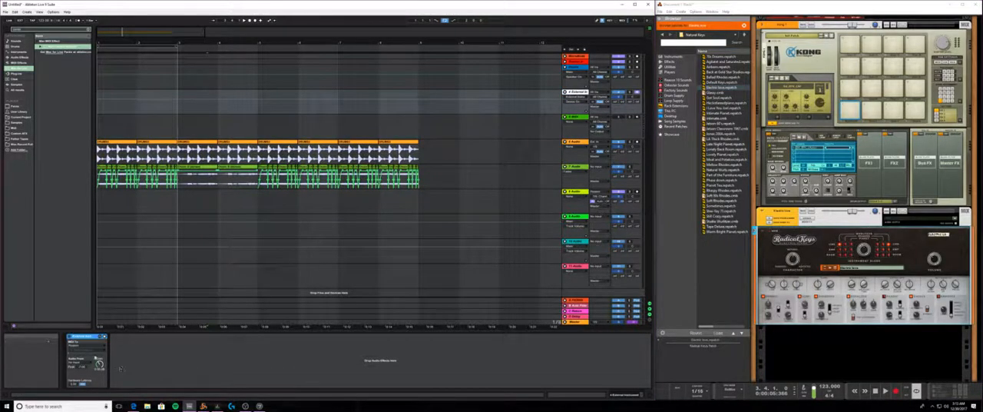
- Route the MIDI output of track 4's External Instrument to the Radical Keys device in Reason
click(86, 349)
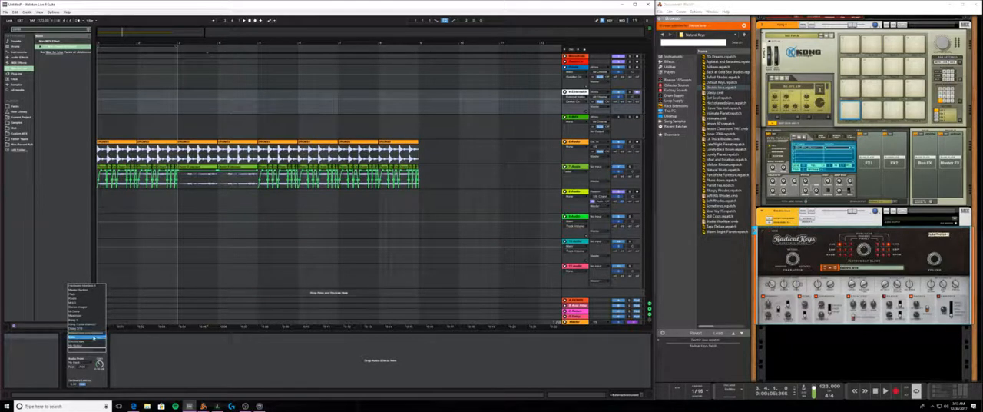
click(90, 339)
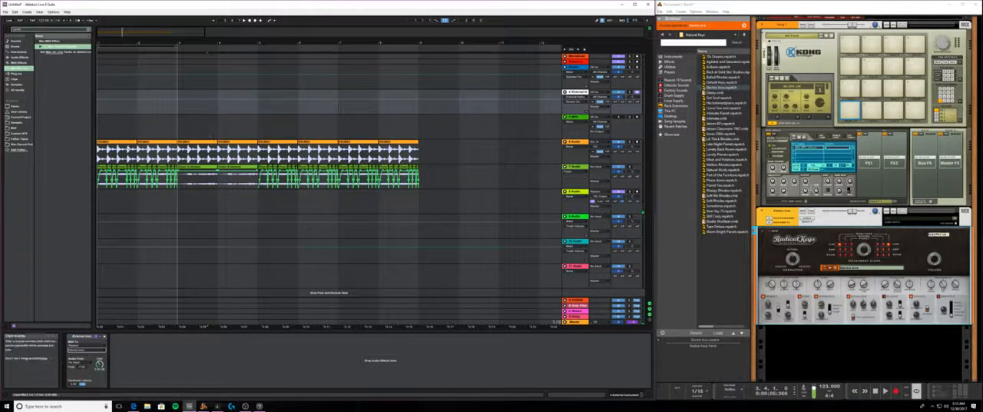
- Select all drum clips on track 6 through bar 8, play them back, and return to track 4
click(170, 142)
click(127, 143)
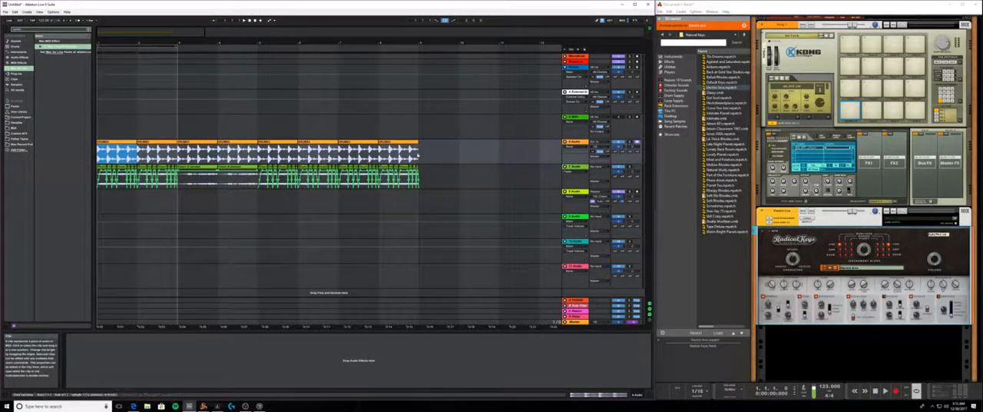
shift+click(416, 145)
key(space)
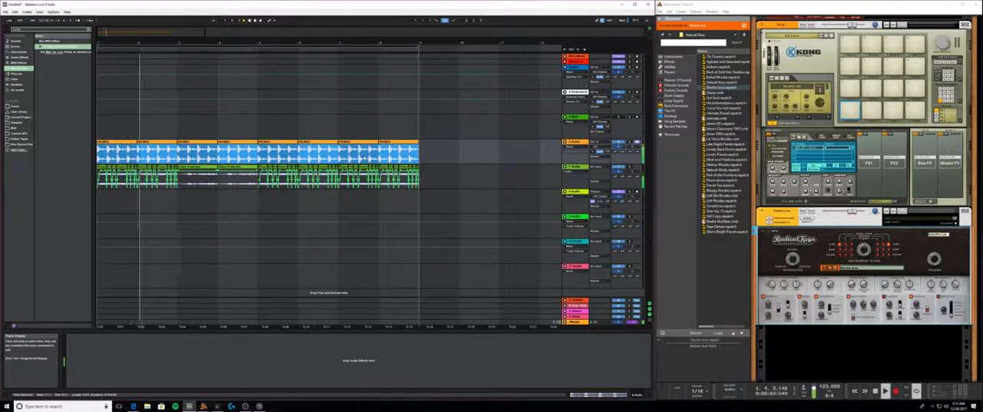
click(172, 113)
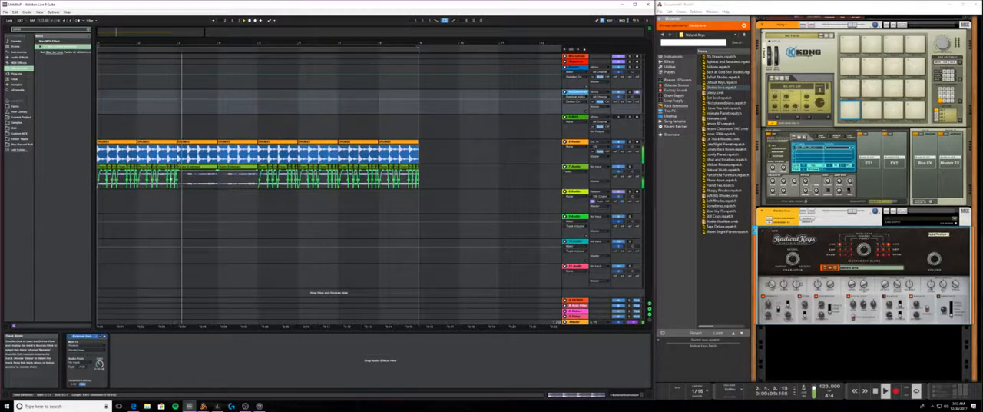
click(142, 108)
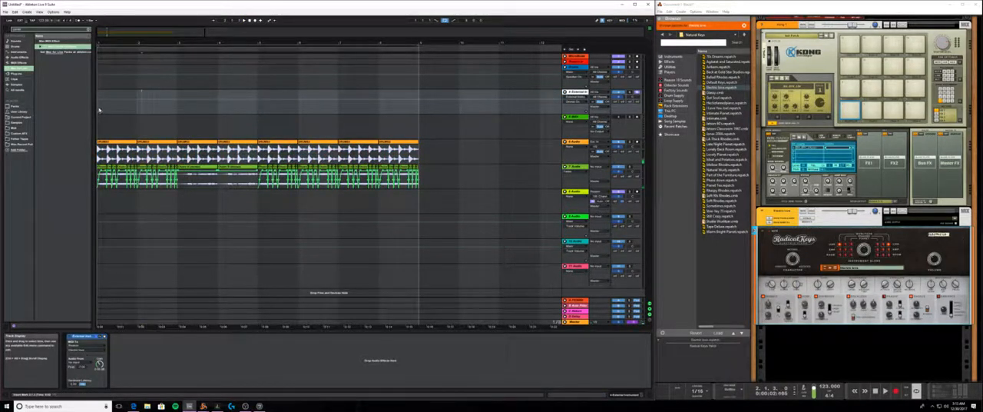
- Insert an empty MIDI clip spanning bars 1 and 2 on track 4
drag(98, 109, 178, 106)
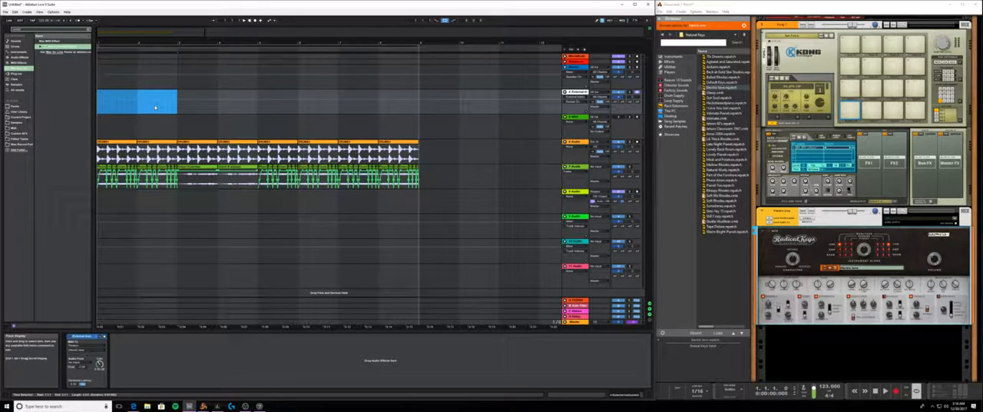
key(ctrl+shift+m)
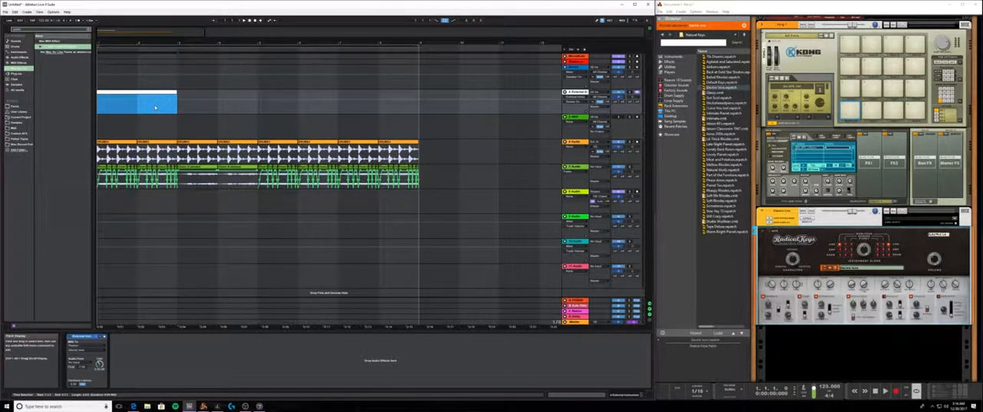
click(136, 88)
click(136, 91)
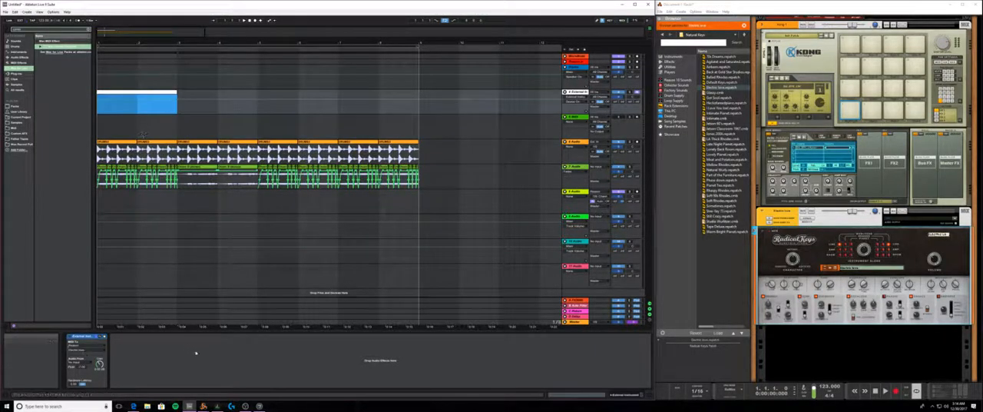
- Switch to Logitech Gaming Software and start a new keystroke command for an unassigned key in the Live profile
click(232, 405)
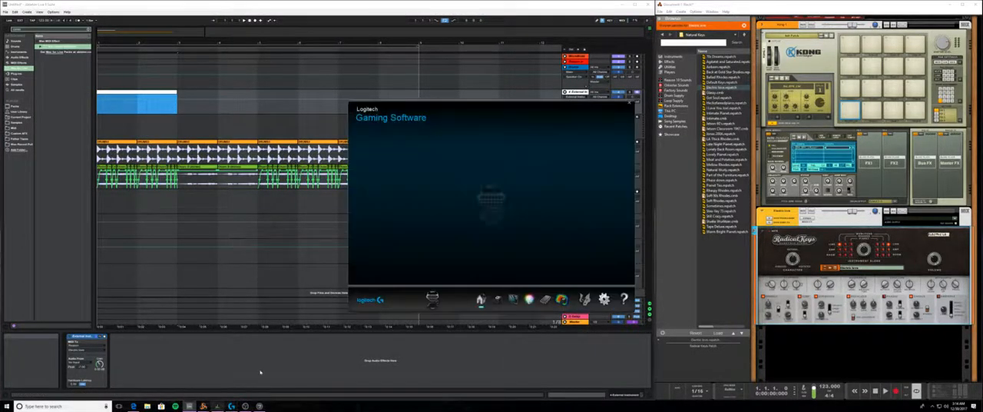
click(561, 231)
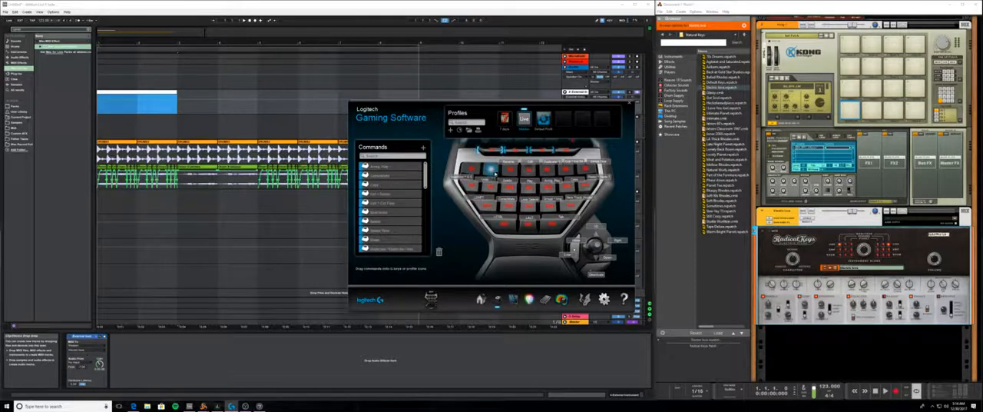
right_click(495, 173)
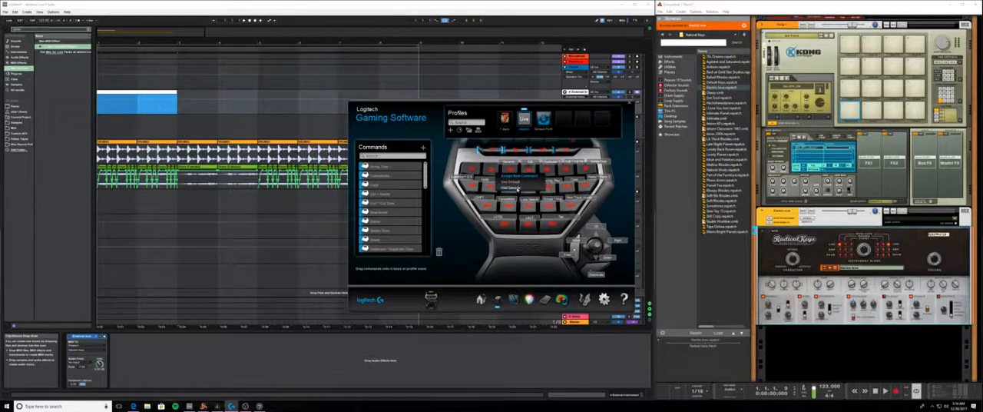
click(513, 176)
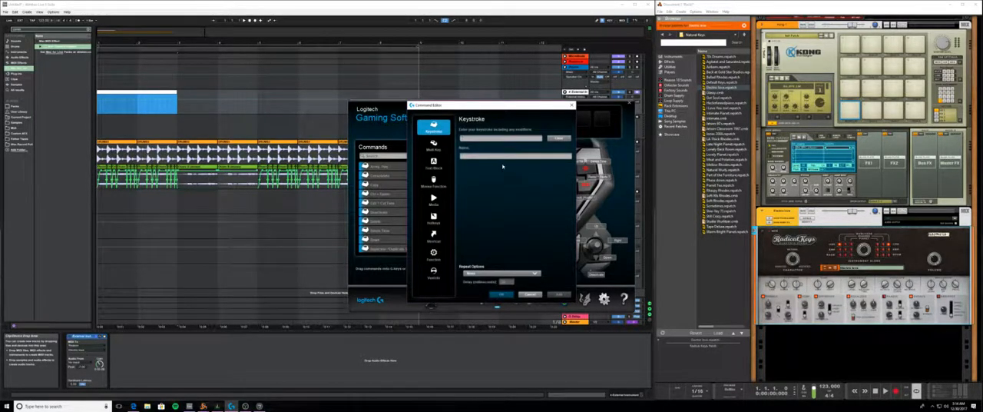
- Assign Ctrl + Shift + M to the keypad key, name the command for inserting a MIDI clip, and close Logitech Gaming Software
key(ctrl+shift+m)
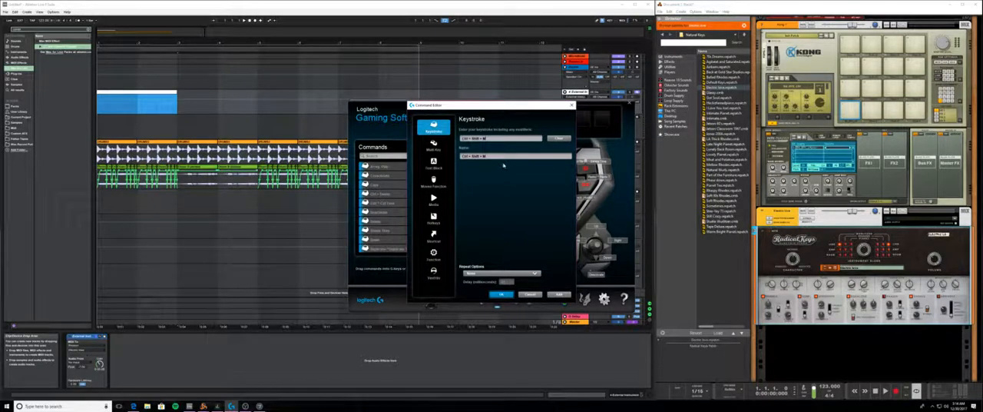
drag(506, 156, 376, 157)
text(MIDI)
key(BackSpace)
key(BackSpace)
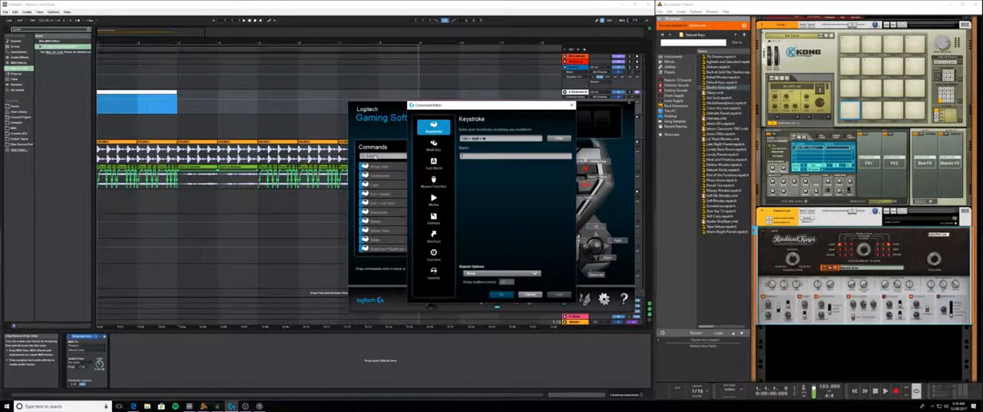
text(Insert MIDI)
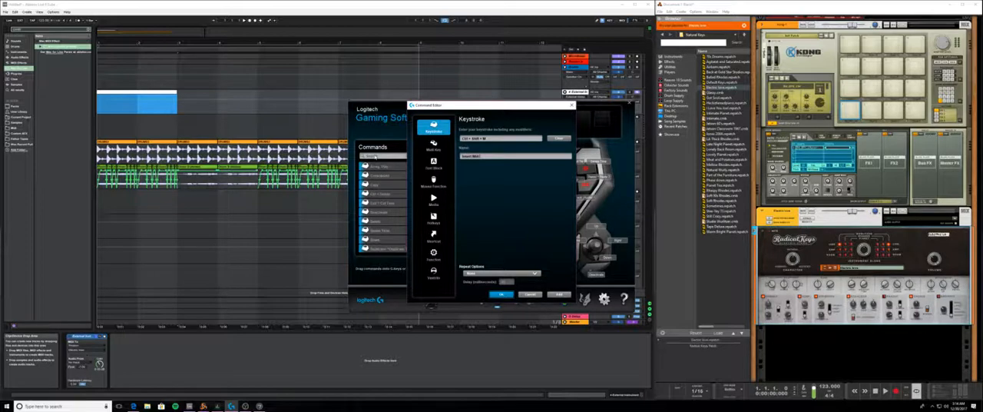
text(ngement))
click(503, 295)
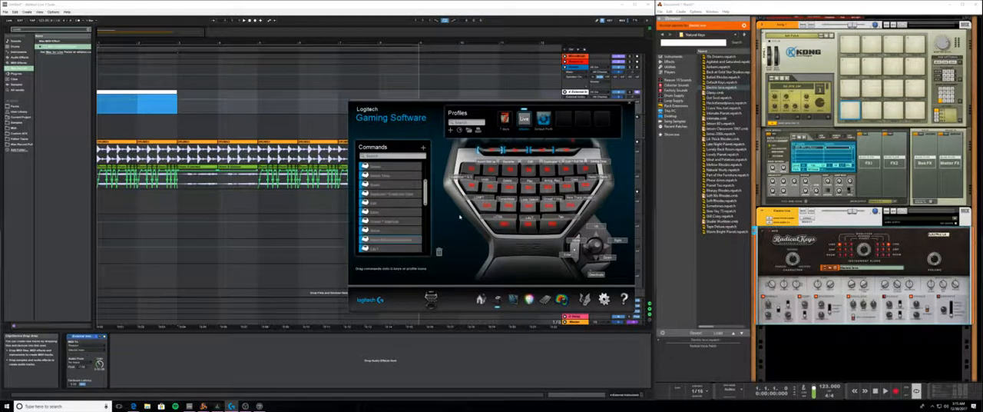
click(631, 104)
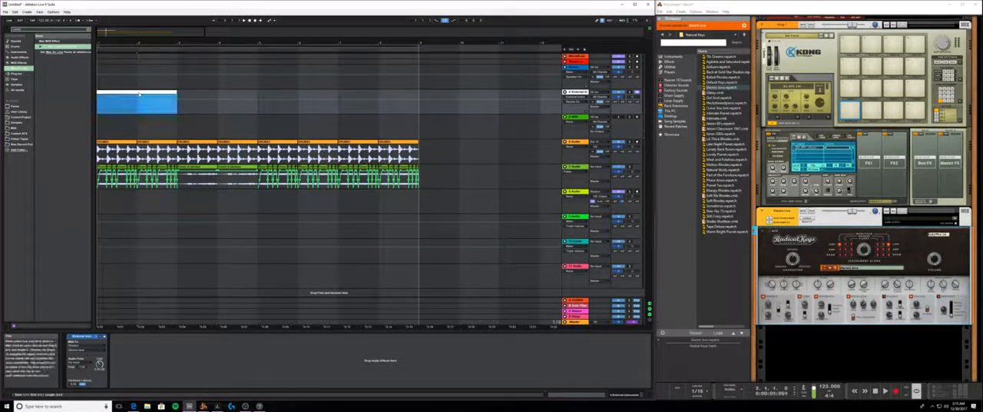
- Open track 4's two-bar MIDI clip for note editing and enlarge the note editor to show its keys larger
click(188, 100)
click(223, 106)
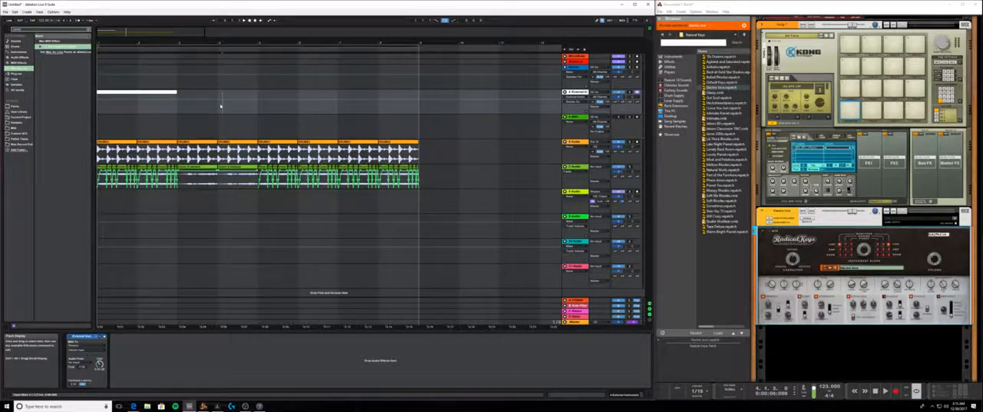
mouse_move(221, 106)
mouse_down()
mouse_move(315, 106)
mouse_move(266, 93)
mouse_move(150, 92)
mouse_up()
key(ctrl+shift+m)
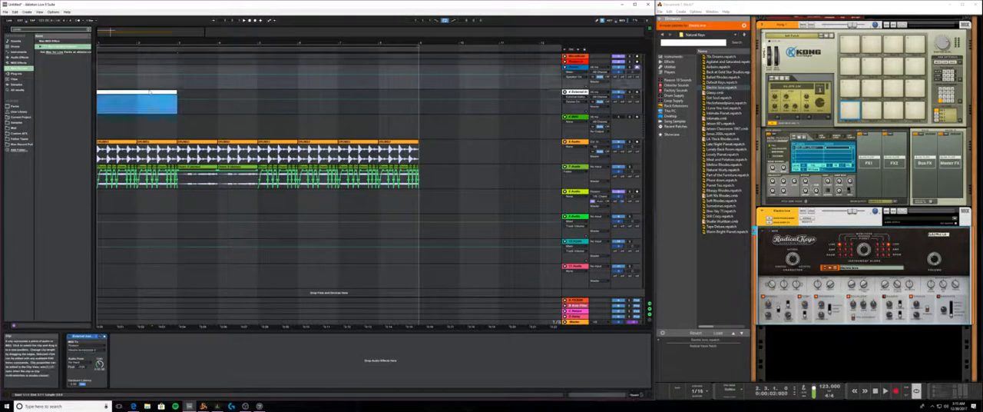
double_click(151, 92)
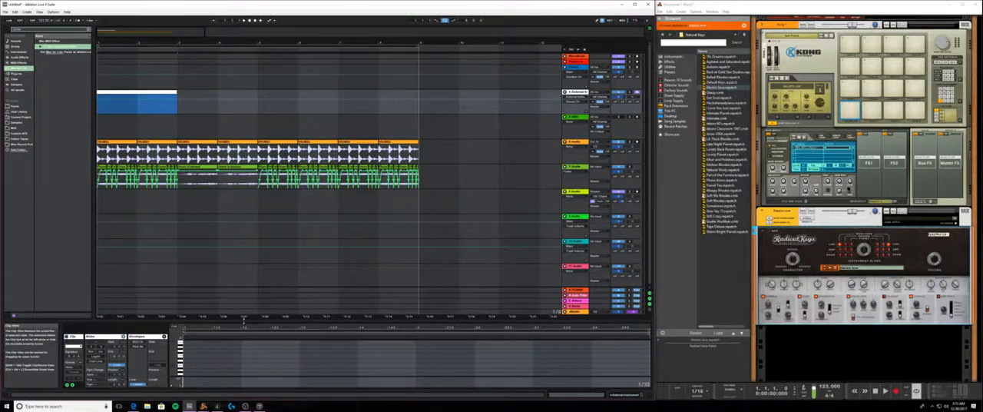
drag(244, 320, 244, 231)
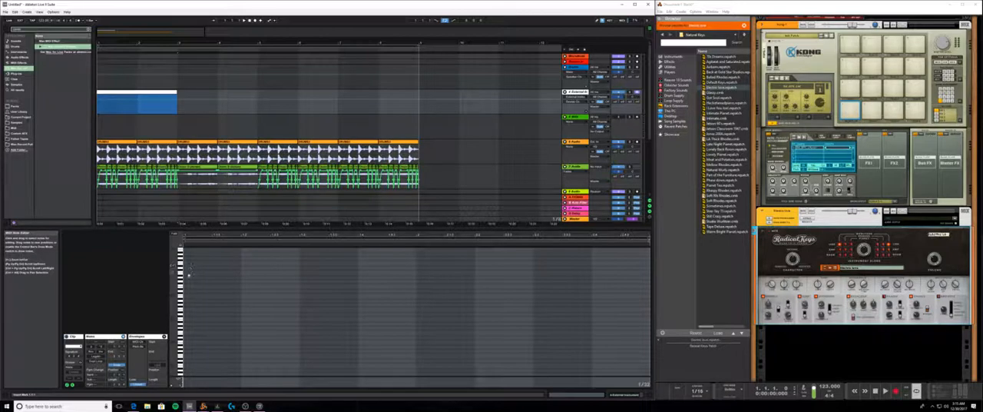
mouse_move(178, 292)
mouse_down()
mouse_move(163, 291)
mouse_move(176, 291)
mouse_up()
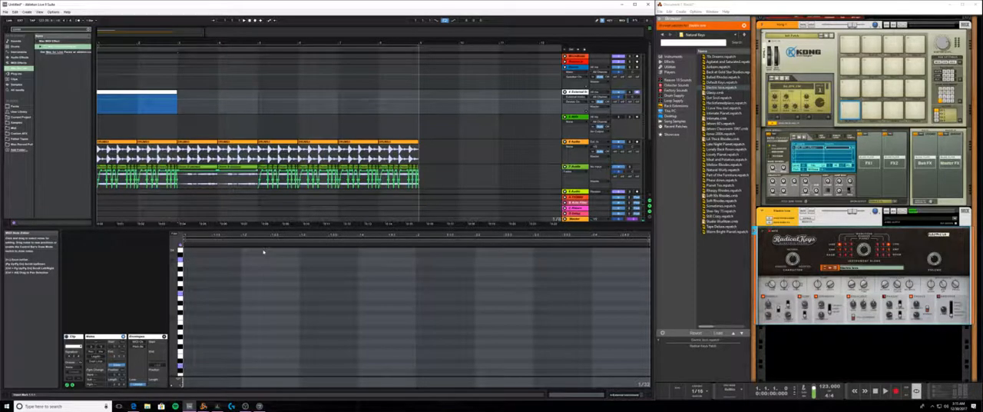
- Step-enter a three-note chord one beat long at the start of the MIDI clip
key(Right)
key(Right)
key(Right)
key(Right)
key(Right)
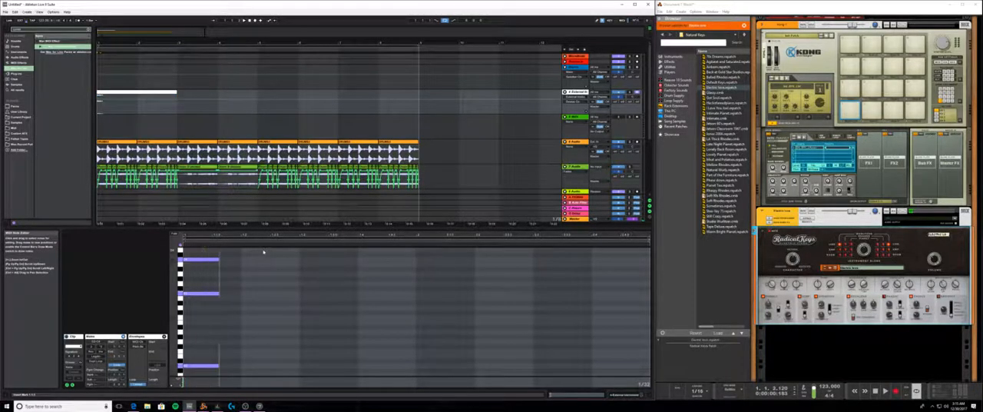
key(Right)
key(Right)
key(Right)
key(Left)
key(Left)
key(Left)
key(Left)
key(Left)
key(Right)
key(Right)
key(Right)
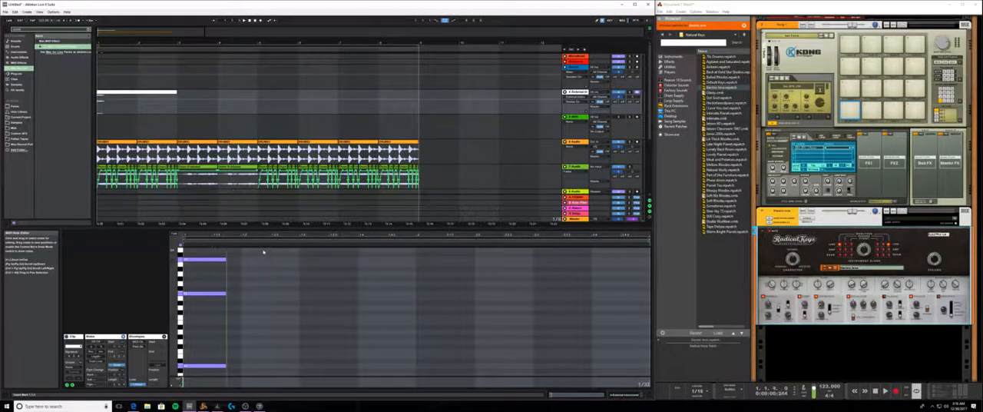
key(Right)
key(Right)
key(Right)
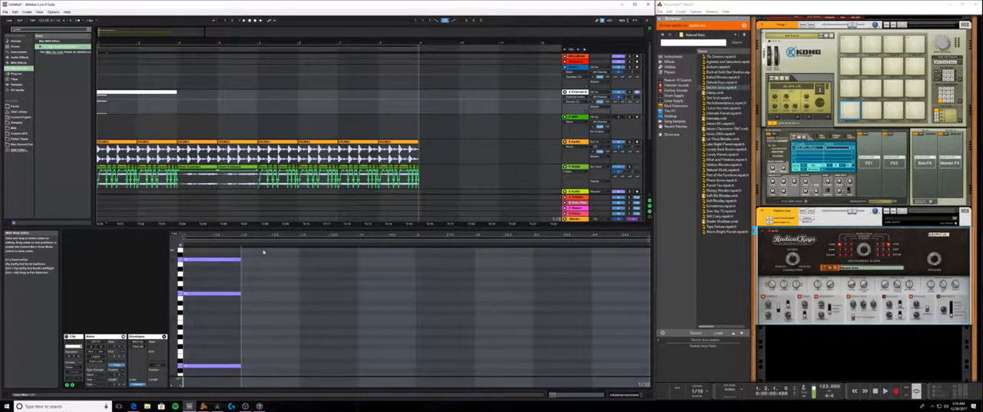
- Fold the note editor, stagger the chord by trimming the starts of its upper two notes, and play it back
click(174, 233)
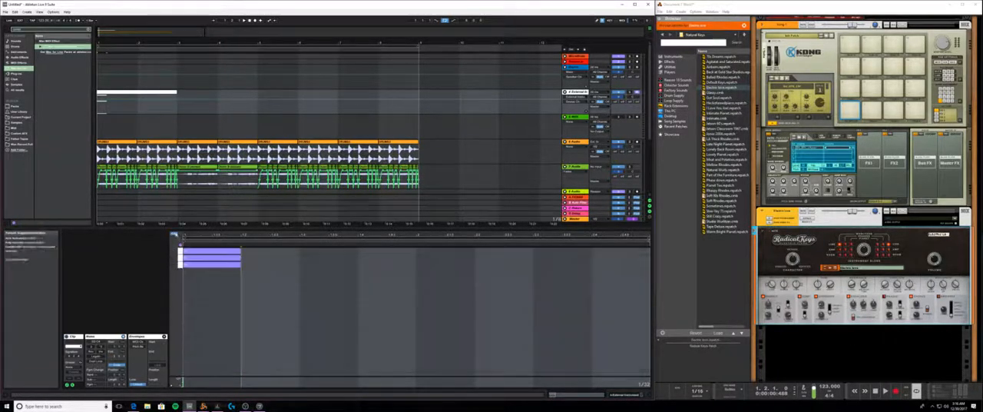
click(243, 269)
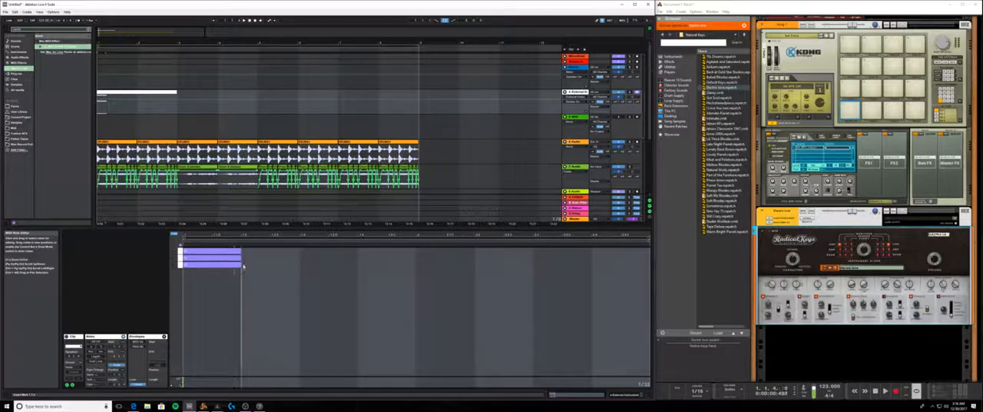
click(231, 259)
drag(185, 259, 227, 252)
click(186, 252)
key(space)
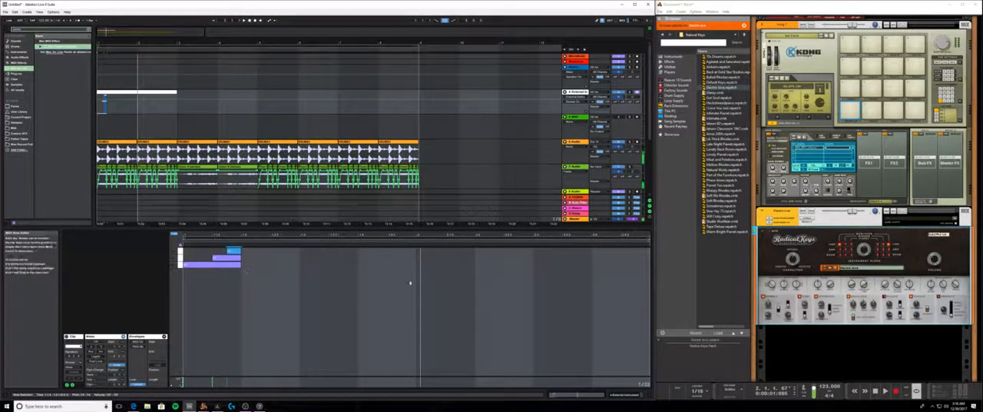
- Switch to Reason and delete the DDL-1 delay and both RV7000 reverbs from the rack
click(795, 222)
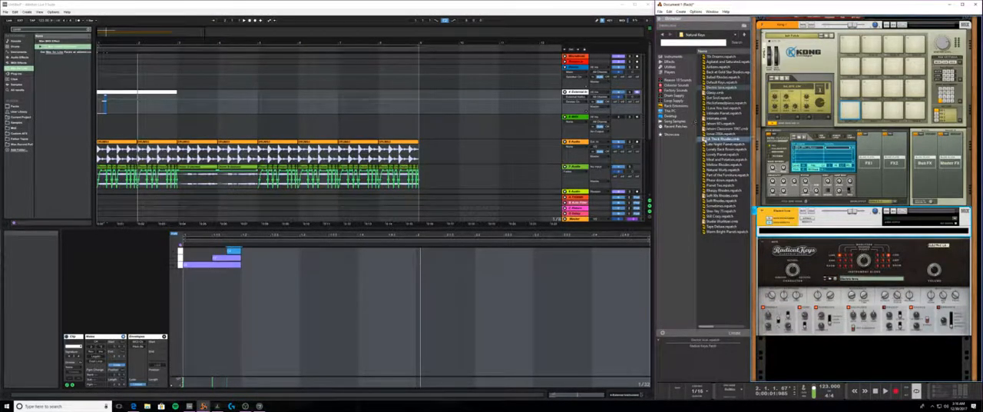
click(769, 222)
scroll(774, 227, up, 5)
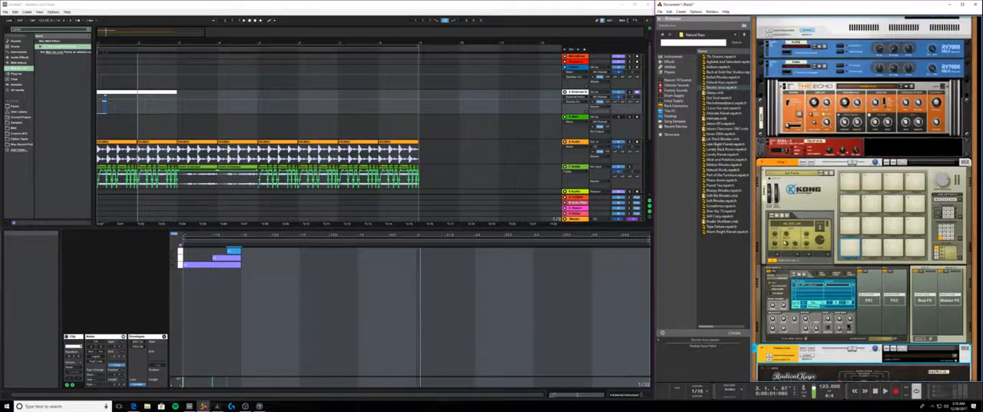
click(786, 202)
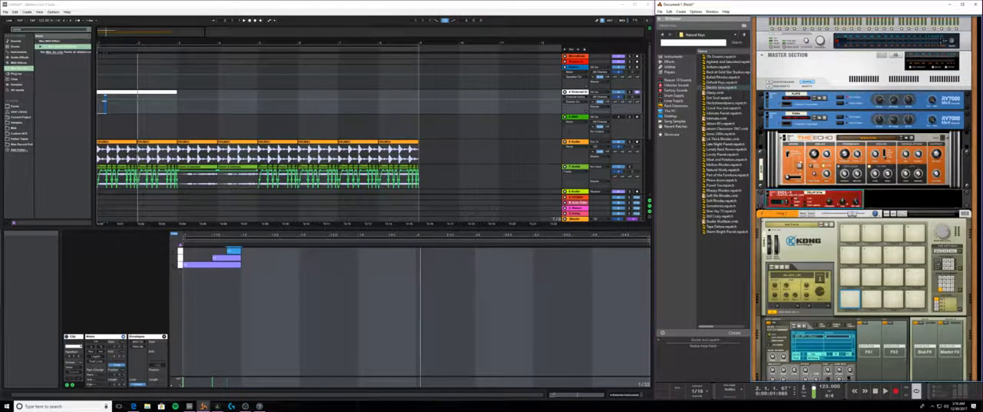
key(Delete)
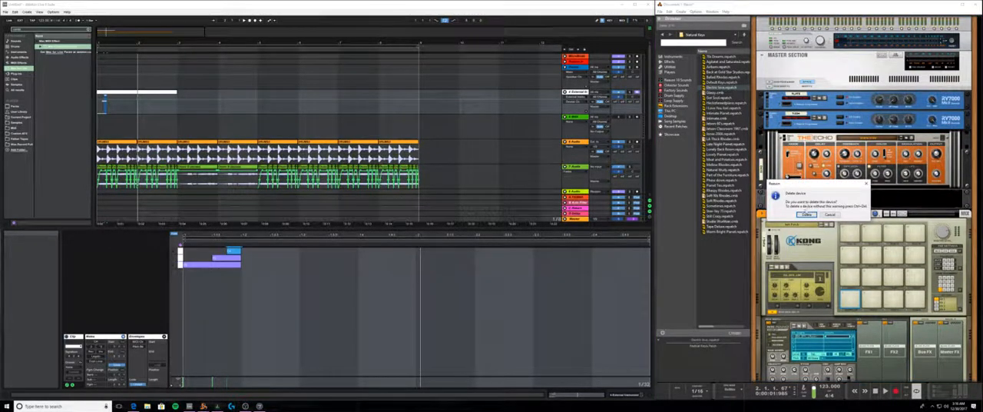
click(806, 212)
click(814, 127)
key(Delete)
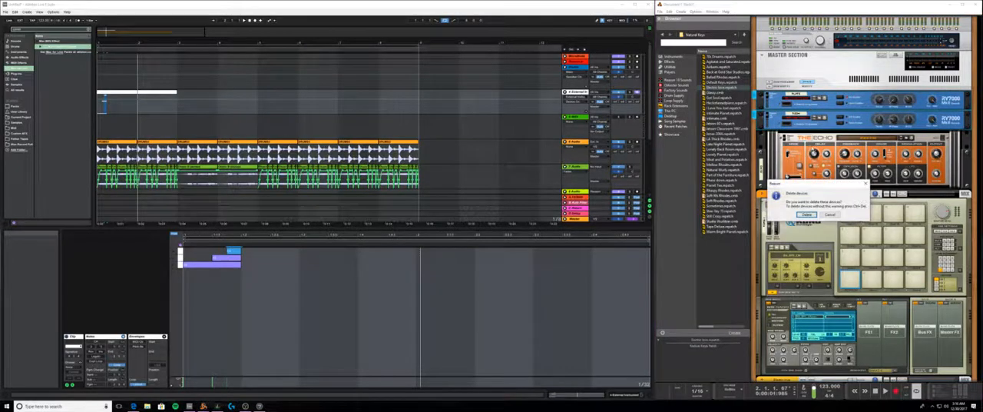
click(807, 214)
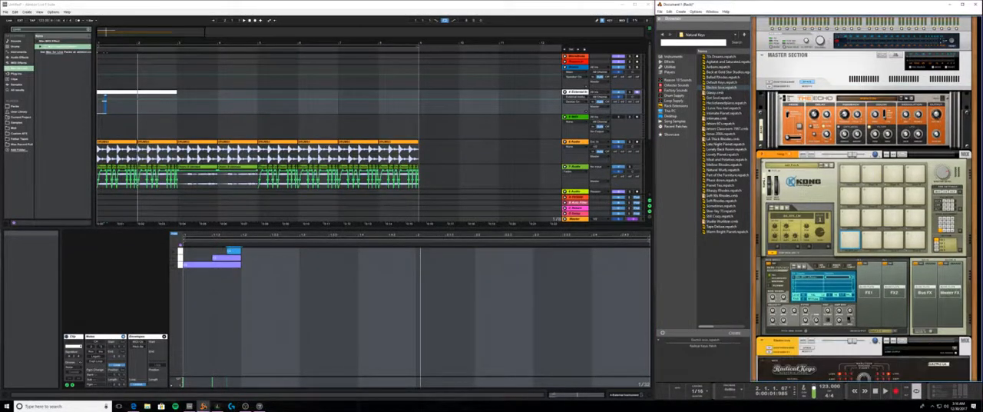
- Move The Echo from above Kong to directly beneath the Radical Keys mix channel in the rack
click(770, 230)
scroll(794, 208, up, 3)
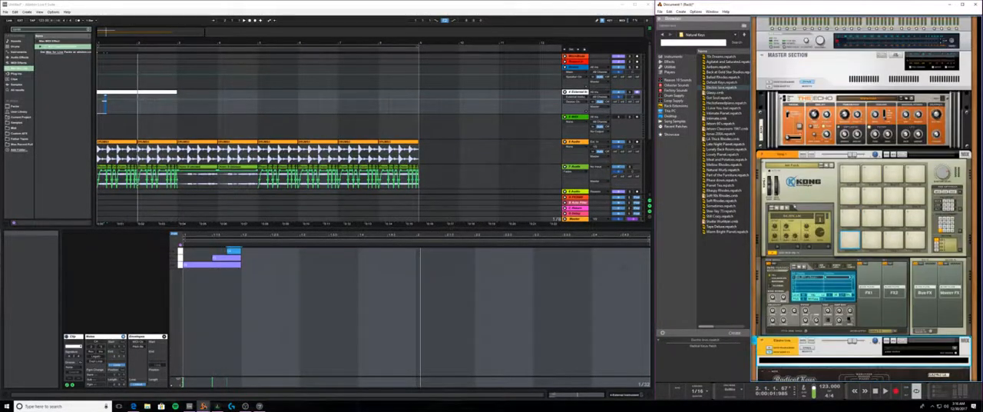
drag(780, 98, 800, 342)
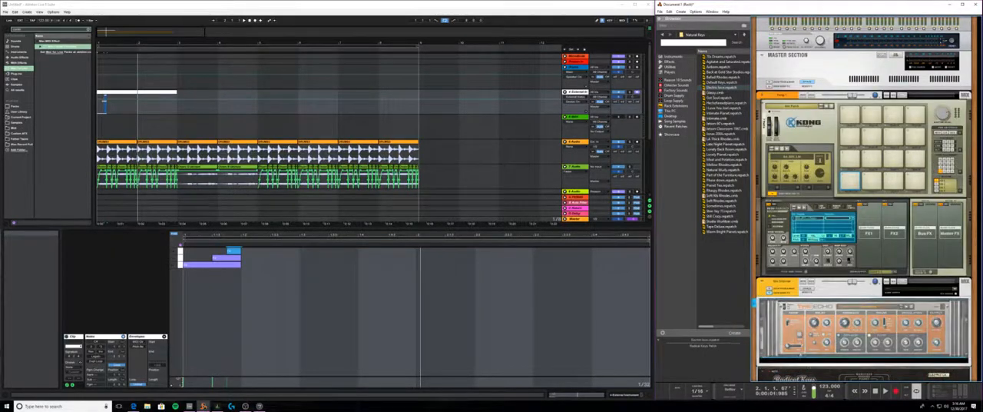
- Disconnect The Echo's existing cables on the rear of the rack and auto-route it into the Radical Keys channel
key(Tab)
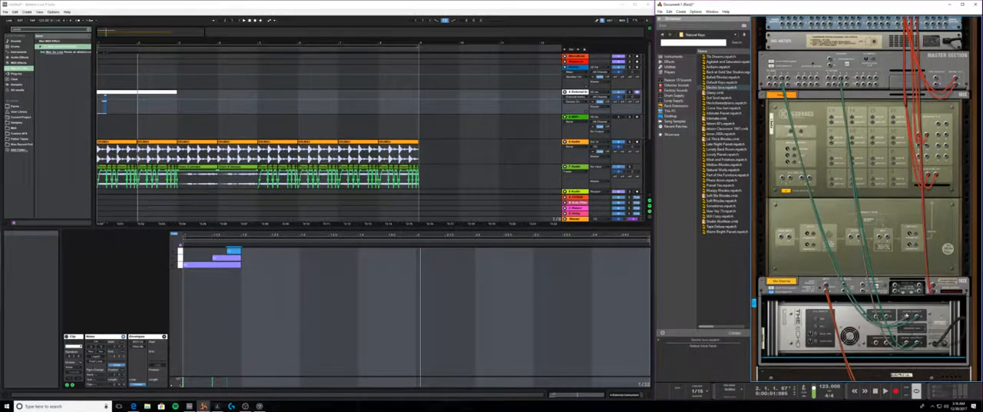
drag(906, 315, 913, 316)
drag(906, 341, 911, 332)
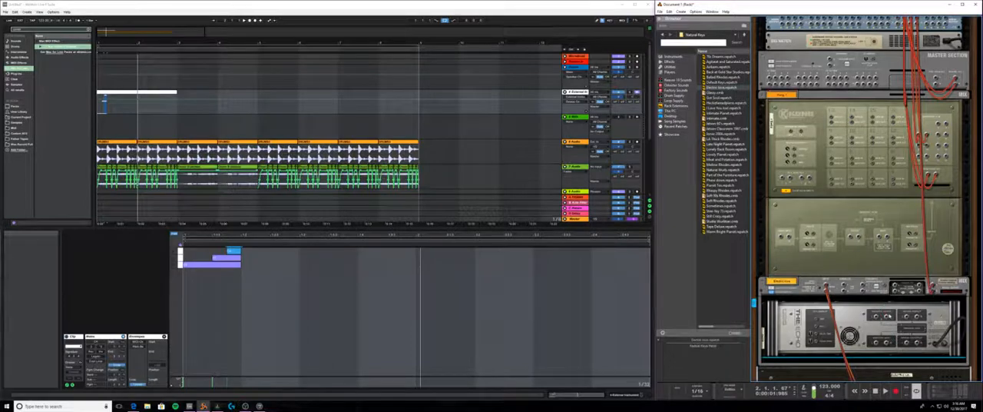
right_click(874, 321)
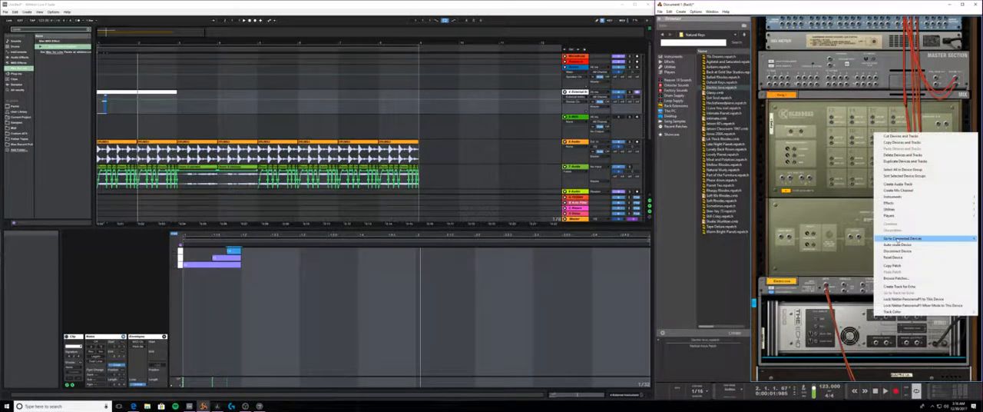
click(884, 245)
key(Tab)
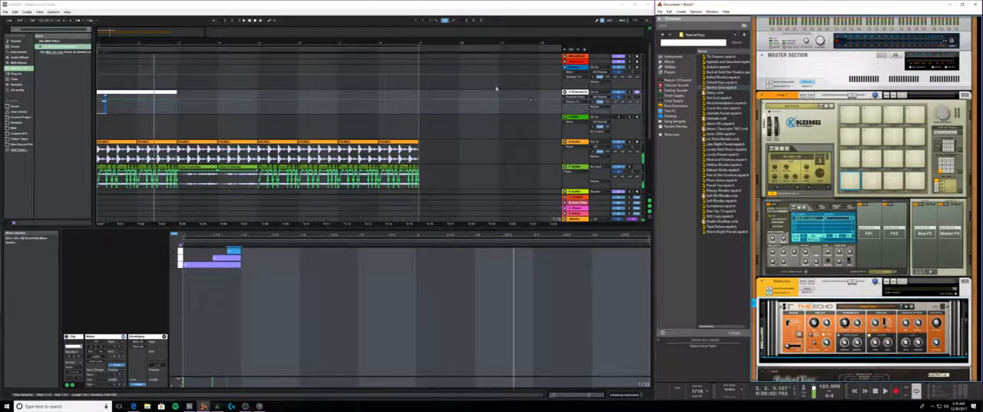
- Play back the chord from Live to audition The Echo on Radical Keys
click(245, 22)
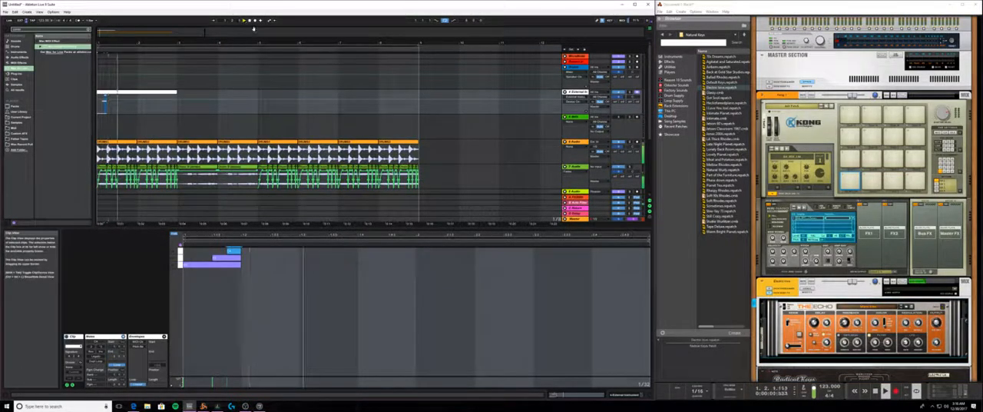
click(249, 21)
scroll(860, 198, down, 3)
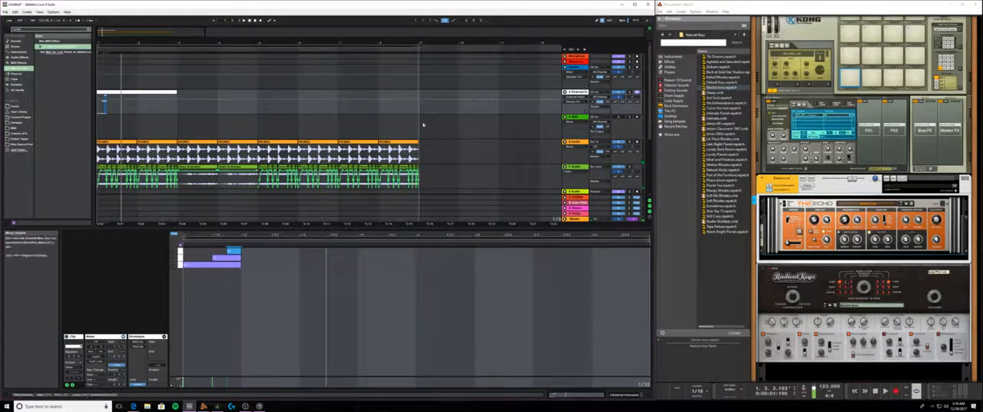
click(245, 22)
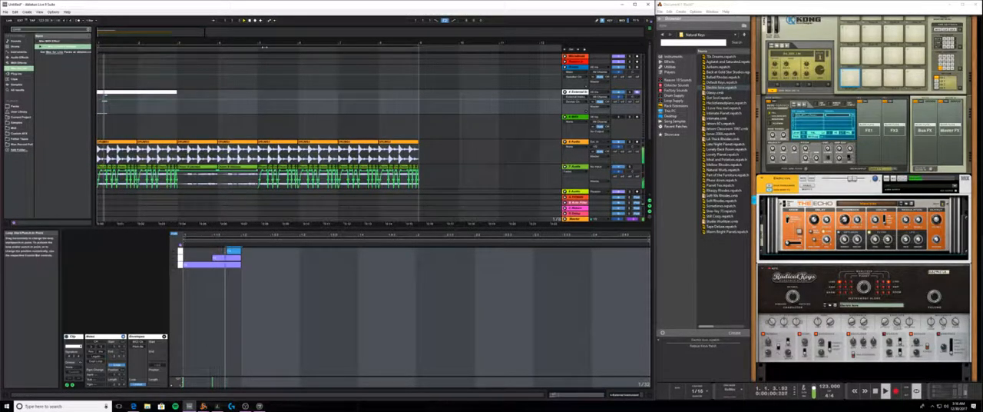
key(space)
click(937, 221)
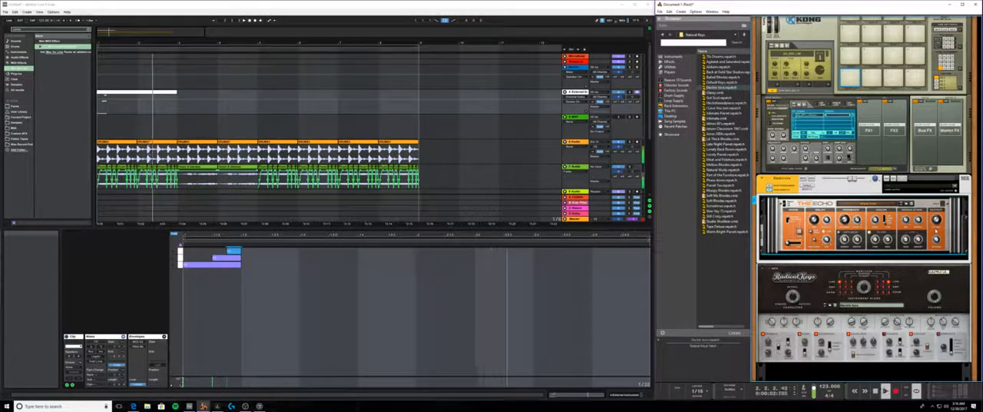
click(248, 21)
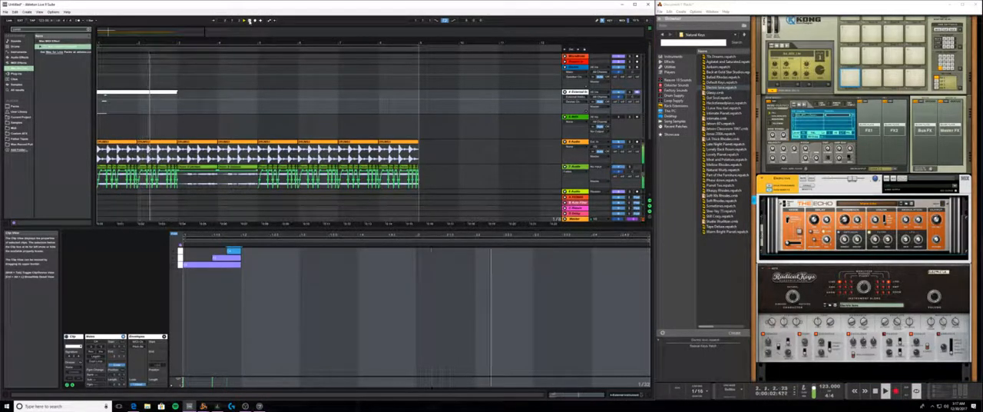
- Shorten track 4's MIDI clip to one bar, repeat it across eight bars, and play it back
click(168, 91)
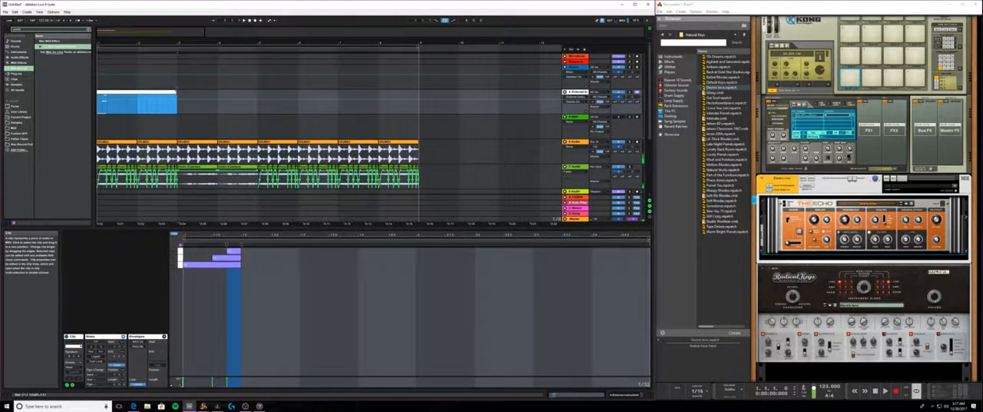
drag(176, 92, 136, 98)
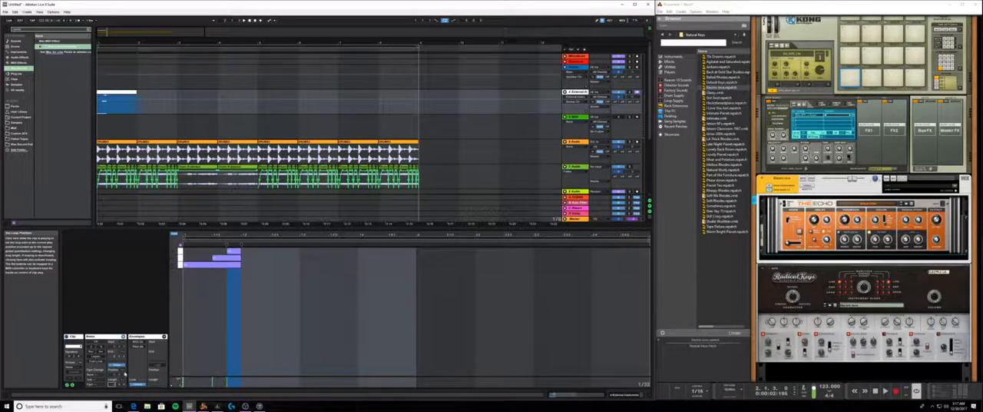
key(space)
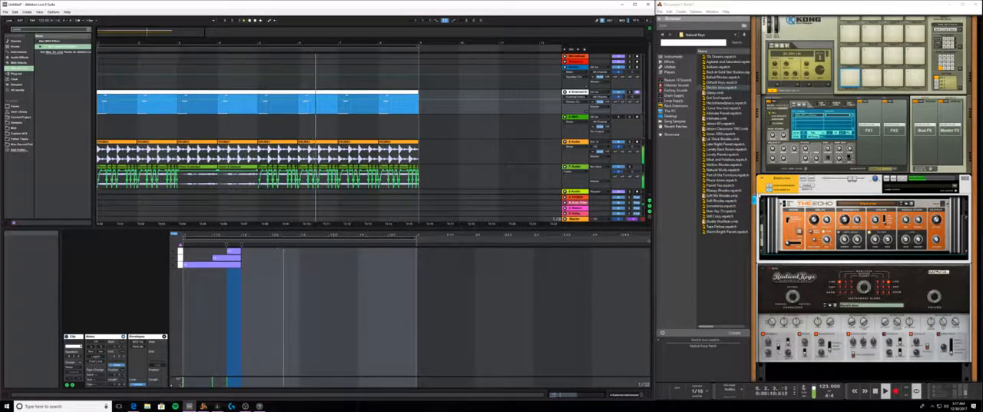
- Remove The Echo from Reason's rack and show the Instruments category in Live's browser
click(769, 190)
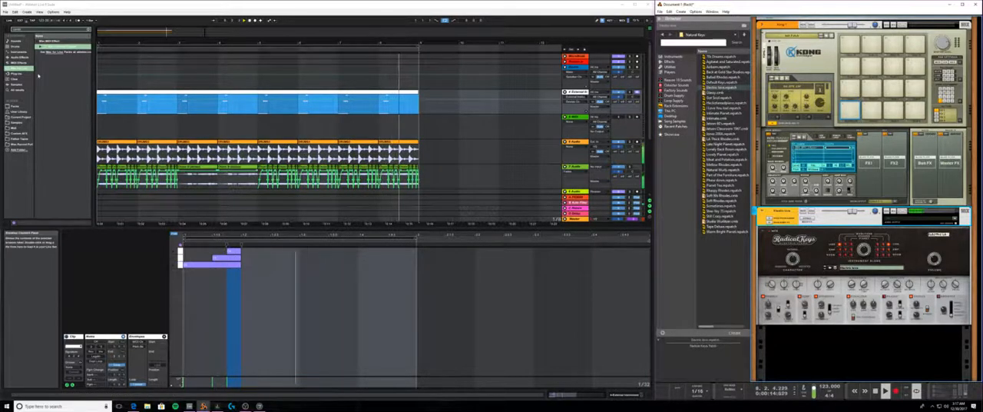
click(22, 54)
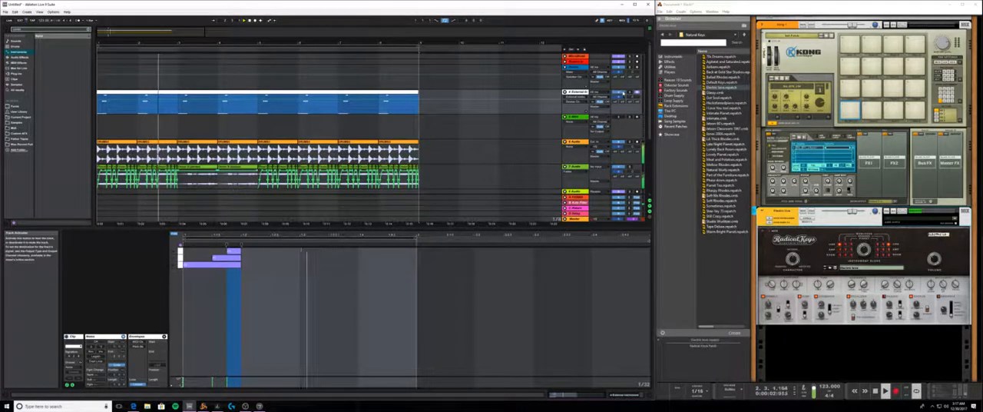
- Arm audio track 8 and record the Radical Keys part onto it over the eight-bar loop
scroll(434, 173, down, 4)
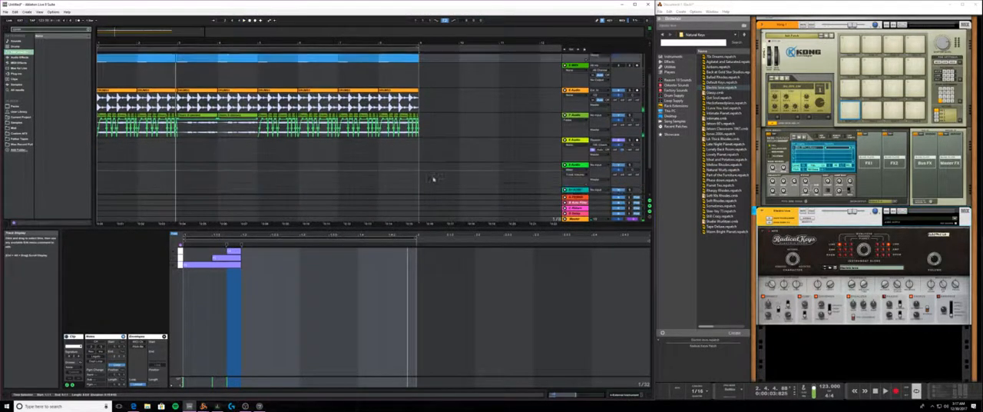
scroll(436, 179, up, 5)
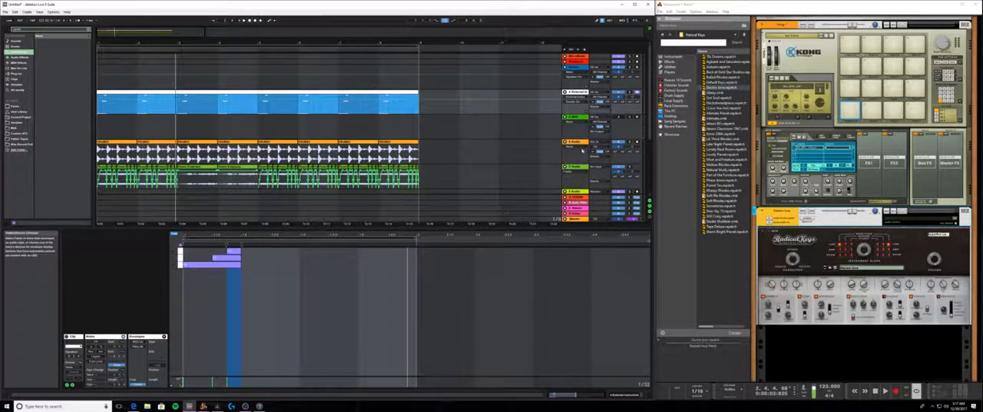
scroll(582, 151, down, 2)
scroll(587, 163, down, 2)
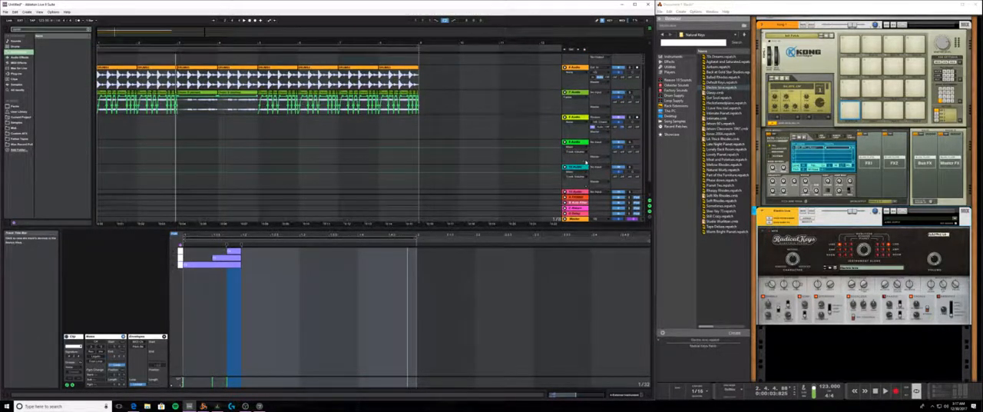
scroll(607, 148, up, 1)
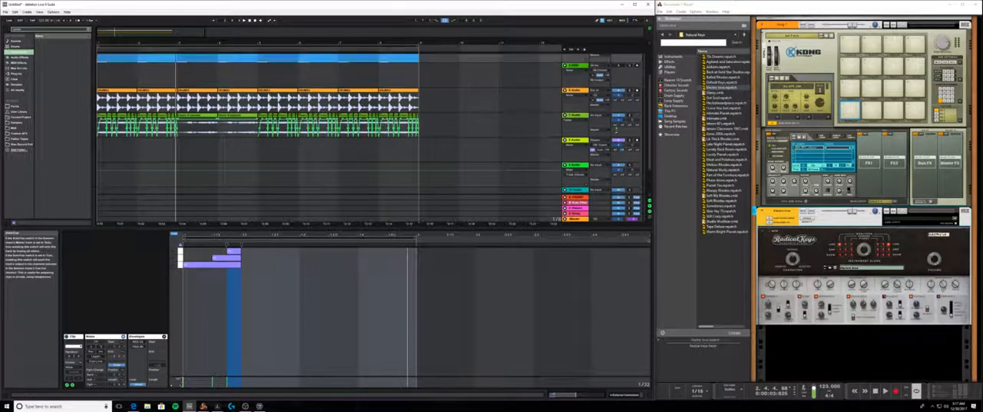
scroll(623, 161, up, 1)
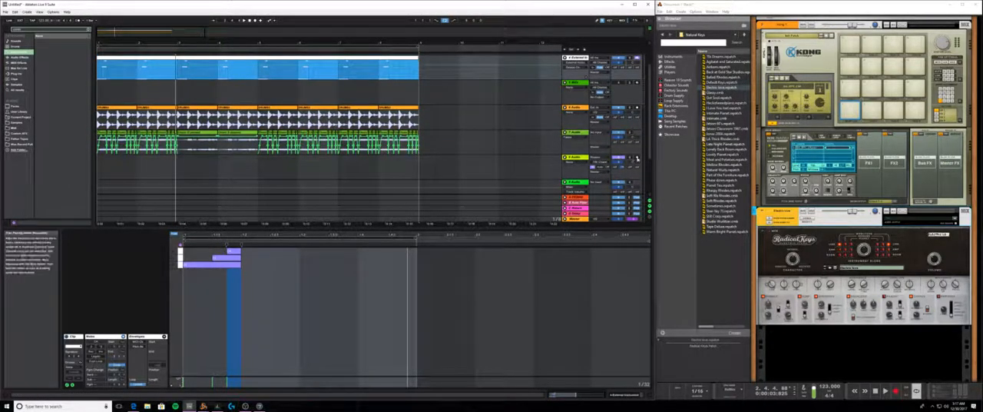
click(637, 157)
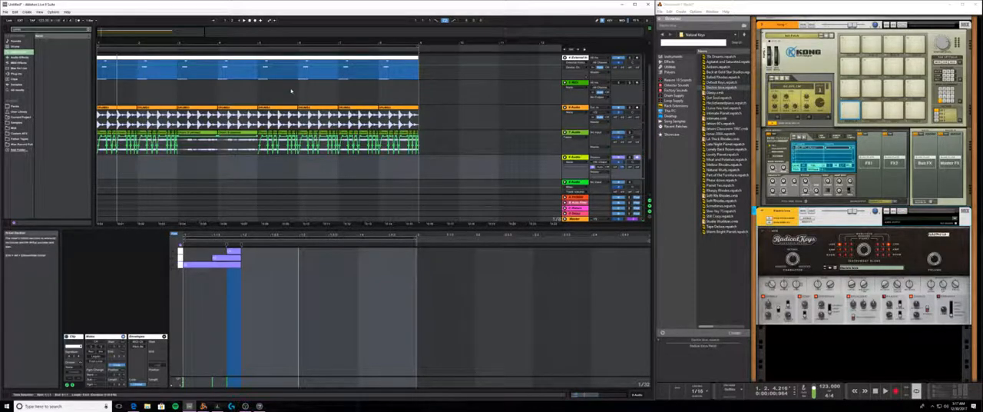
click(248, 21)
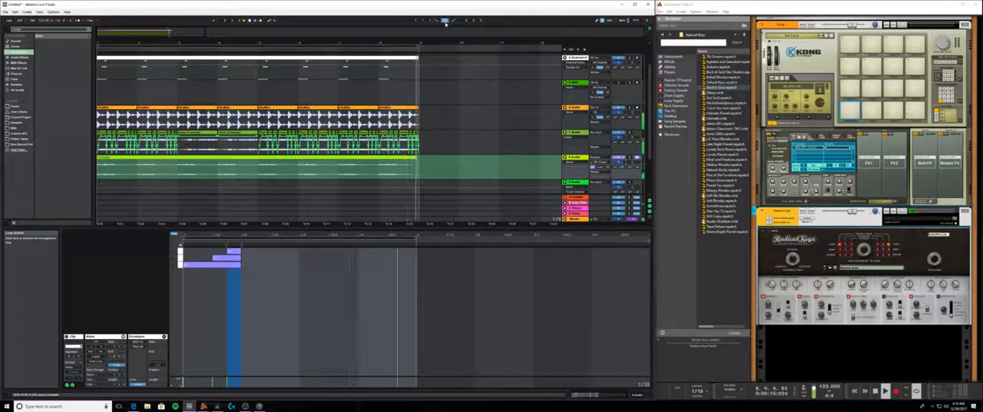
click(256, 21)
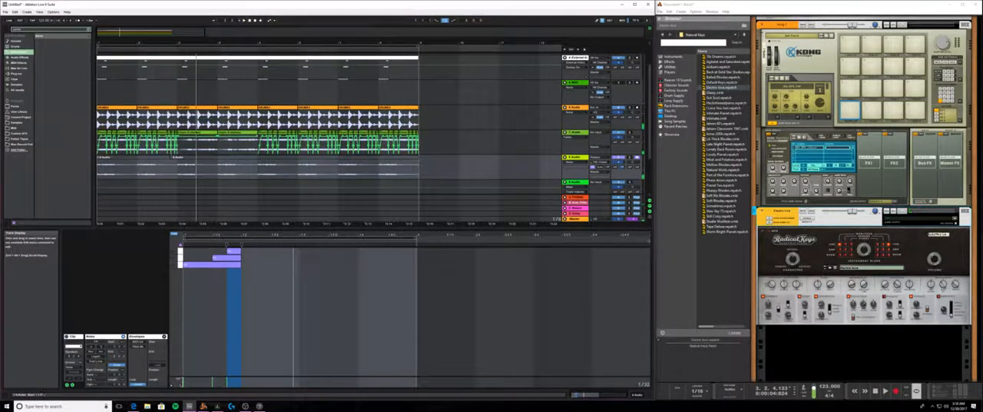
- Delete the short leading clip on track 8 and extend the remaining recording back to the start of the arrangement
click(158, 157)
key(Delete)
drag(173, 157, 97, 157)
click(121, 168)
click(143, 157)
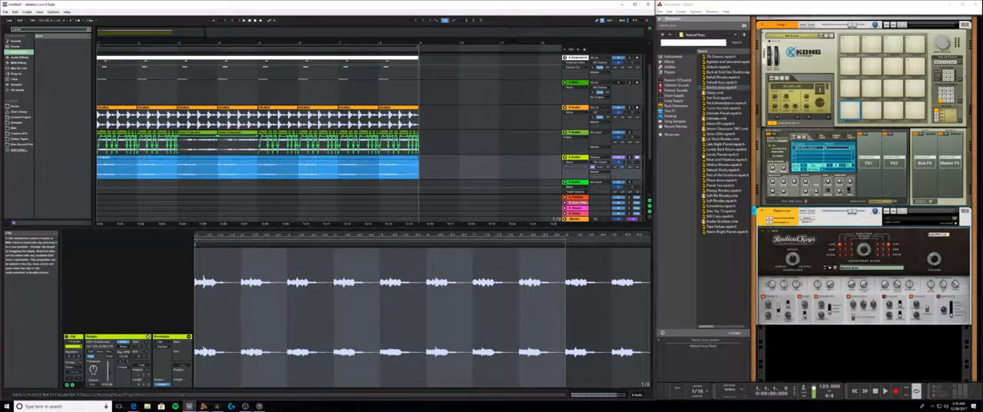
- Disarm track 8, set its monitoring to Auto, and set its audio input to No Input
click(637, 157)
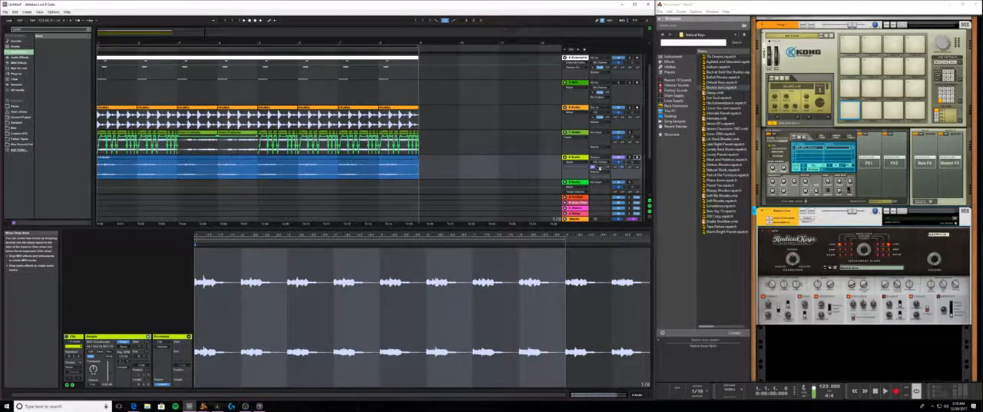
click(600, 167)
click(374, 157)
click(374, 170)
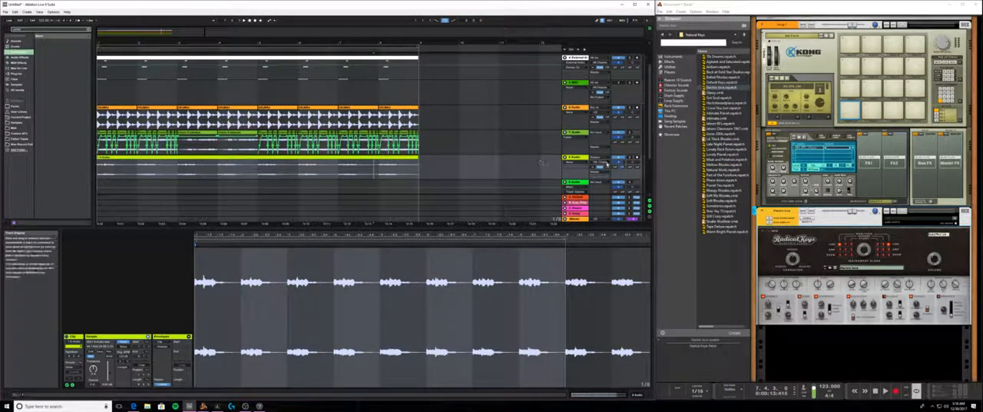
click(601, 160)
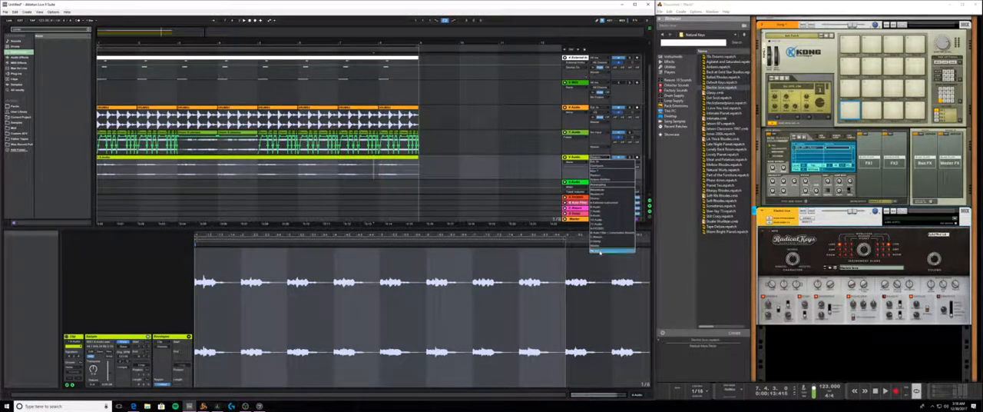
click(600, 252)
- Delete the MIDI part from track 4 and shrink the detail view to enlarge the arrangement area
click(267, 63)
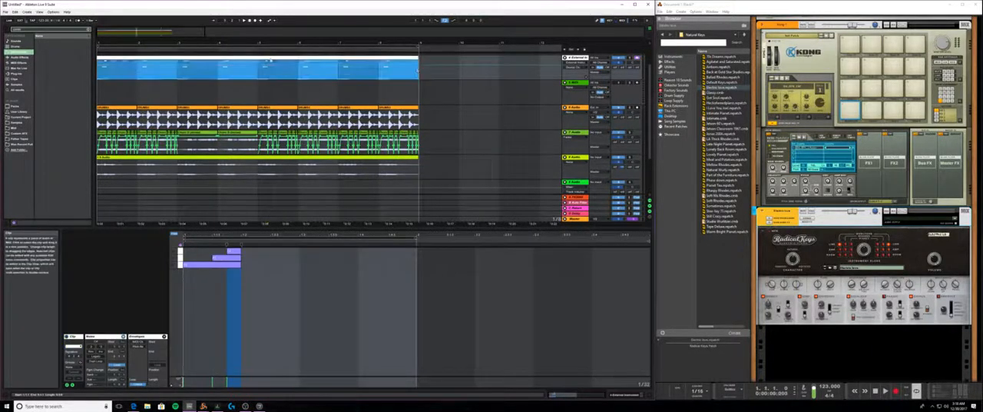
key(Delete)
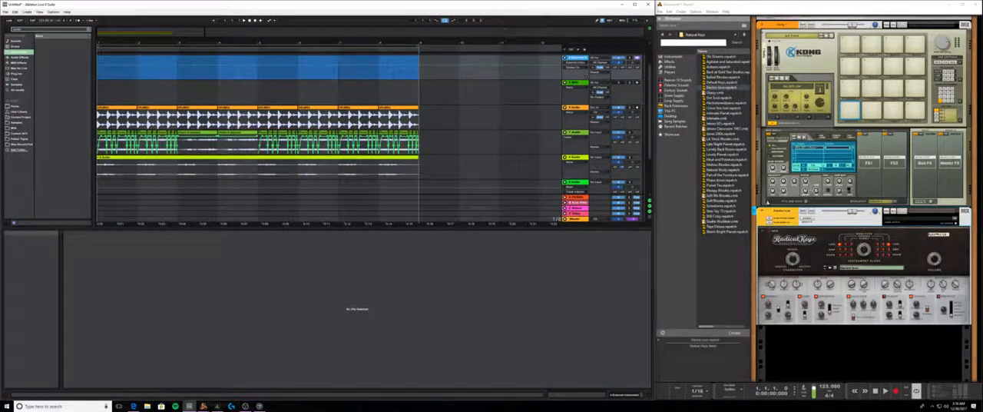
click(789, 236)
scroll(417, 165, up, 2)
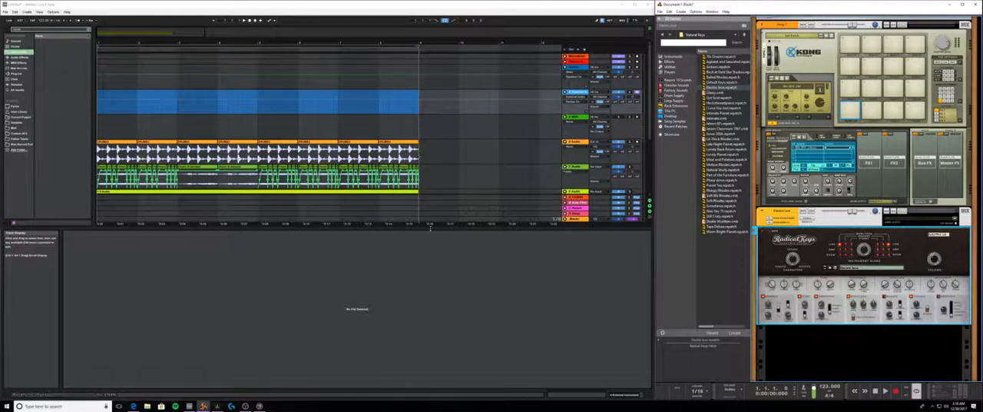
drag(430, 226, 443, 340)
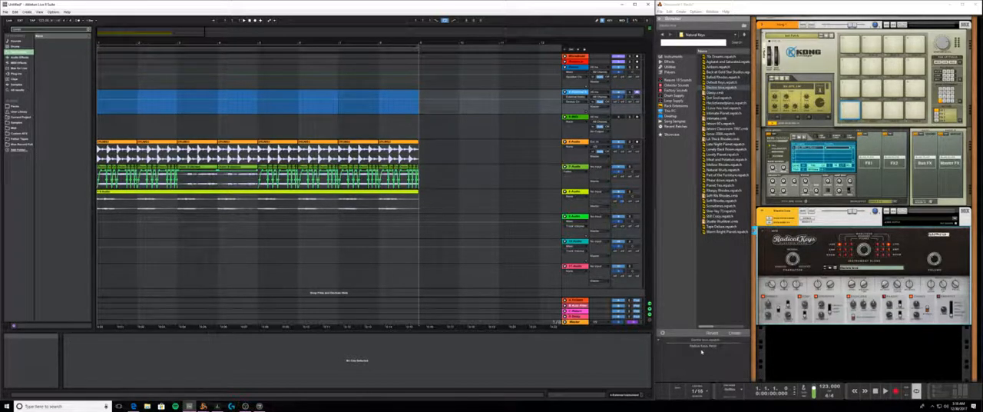
- Clear the search in Live's browser and close the Max Console window
click(88, 29)
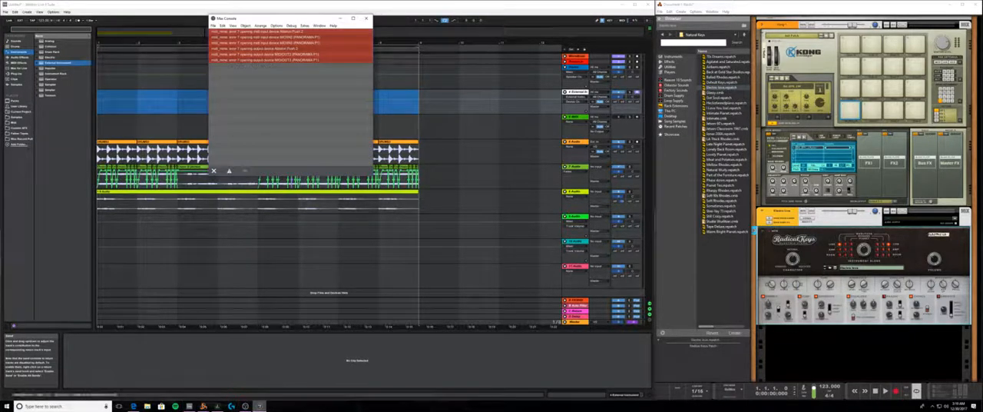
click(366, 18)
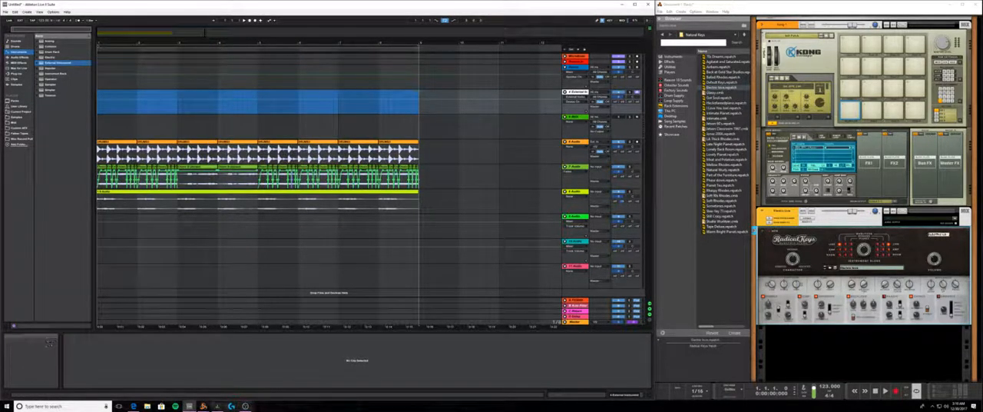
- Switch to the web browser showing the YouTube Live Dashboard
click(133, 407)
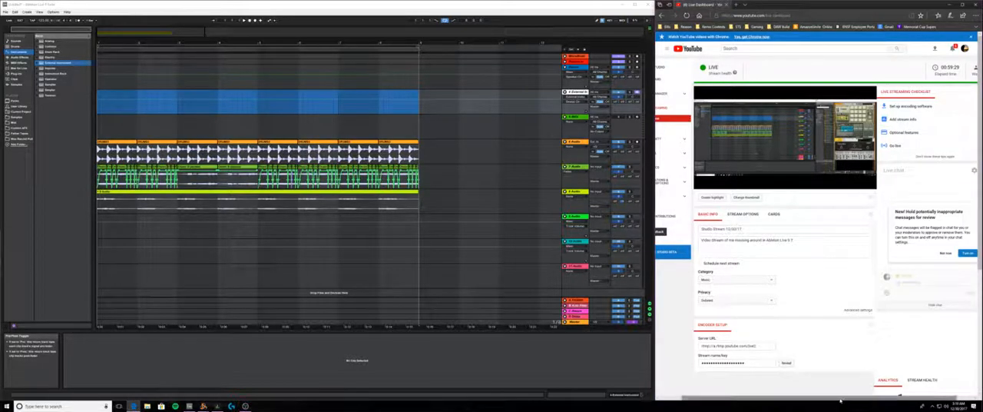
- Extend the live stream's description by adding "and Reason 10" after "Ableton Live 9.7"
drag(841, 397, 805, 402)
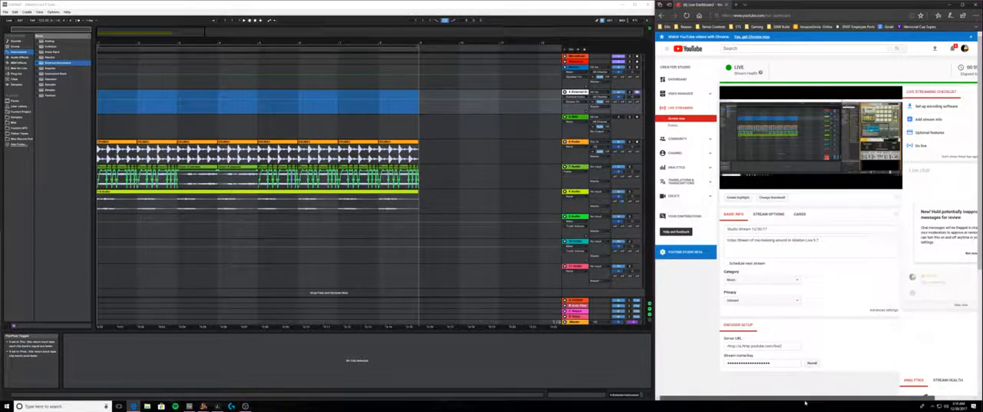
scroll(828, 306, down, 5)
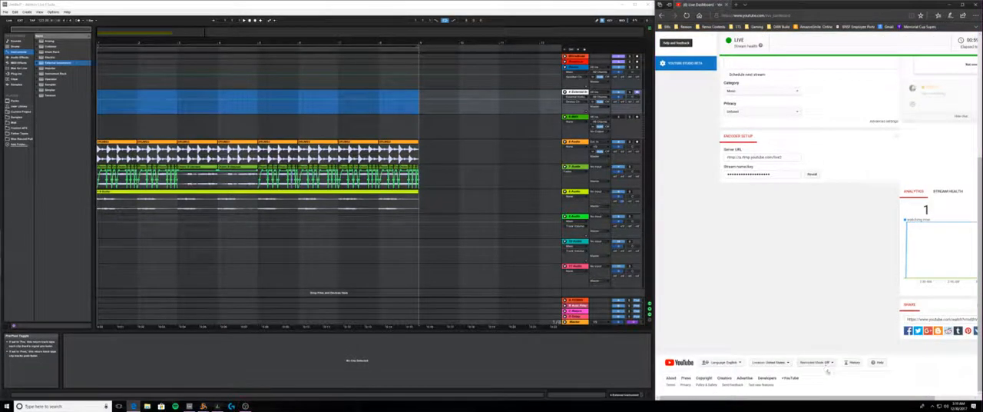
drag(797, 393, 878, 393)
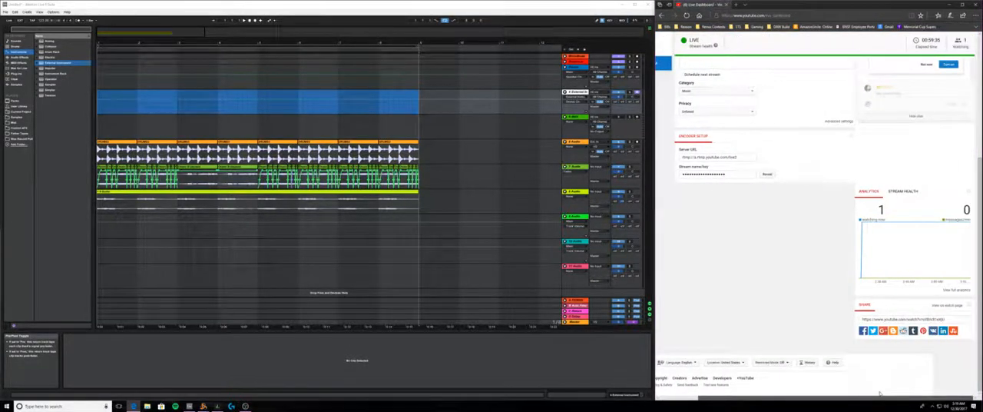
scroll(858, 336, up, 5)
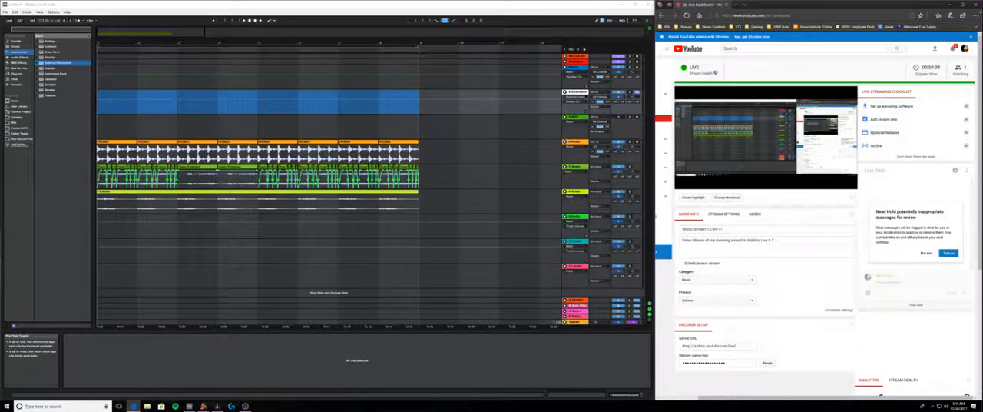
mouse_move(696, 156)
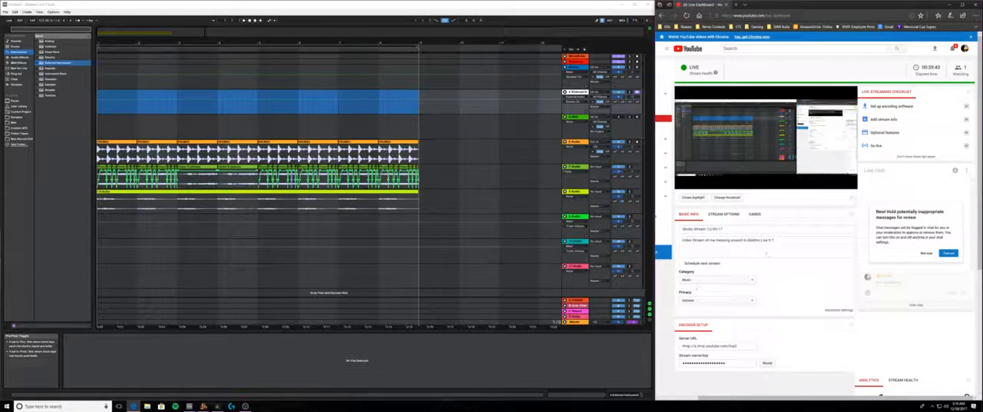
click(791, 239)
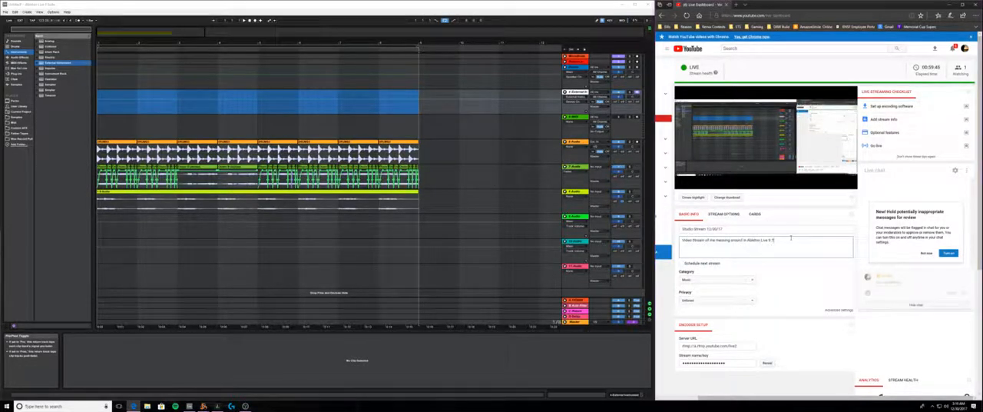
text(with rEASON 10)
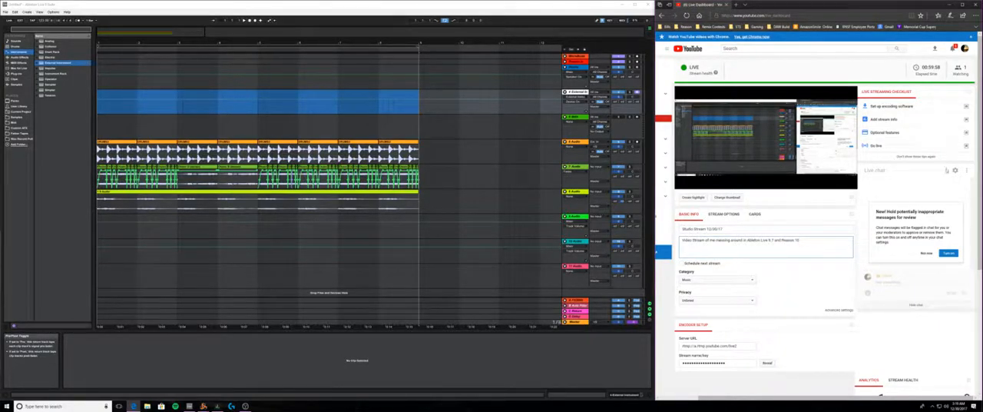
scroll(730, 296, down, 1)
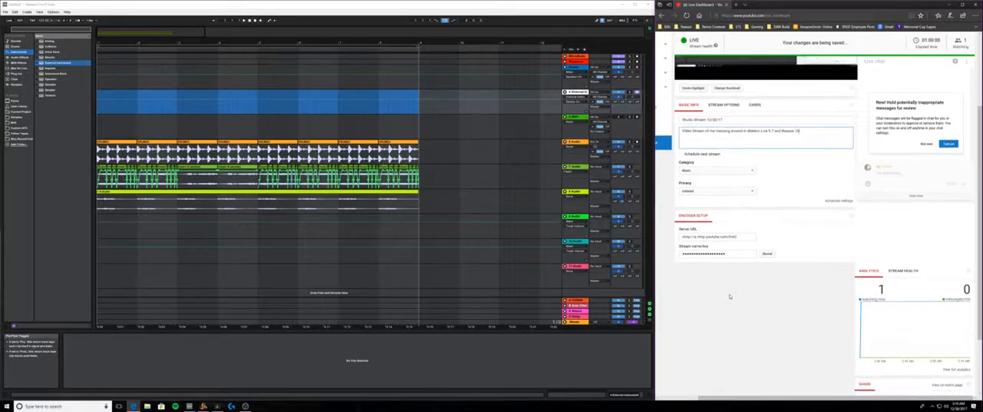
scroll(733, 296, up, 3)
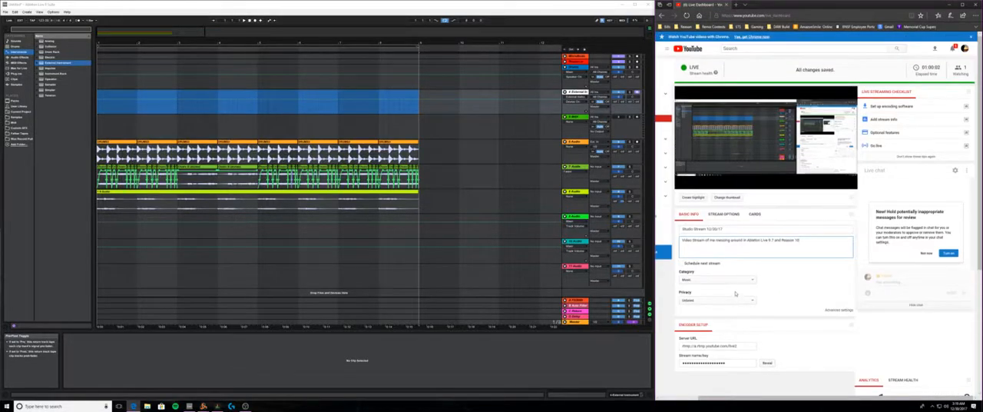